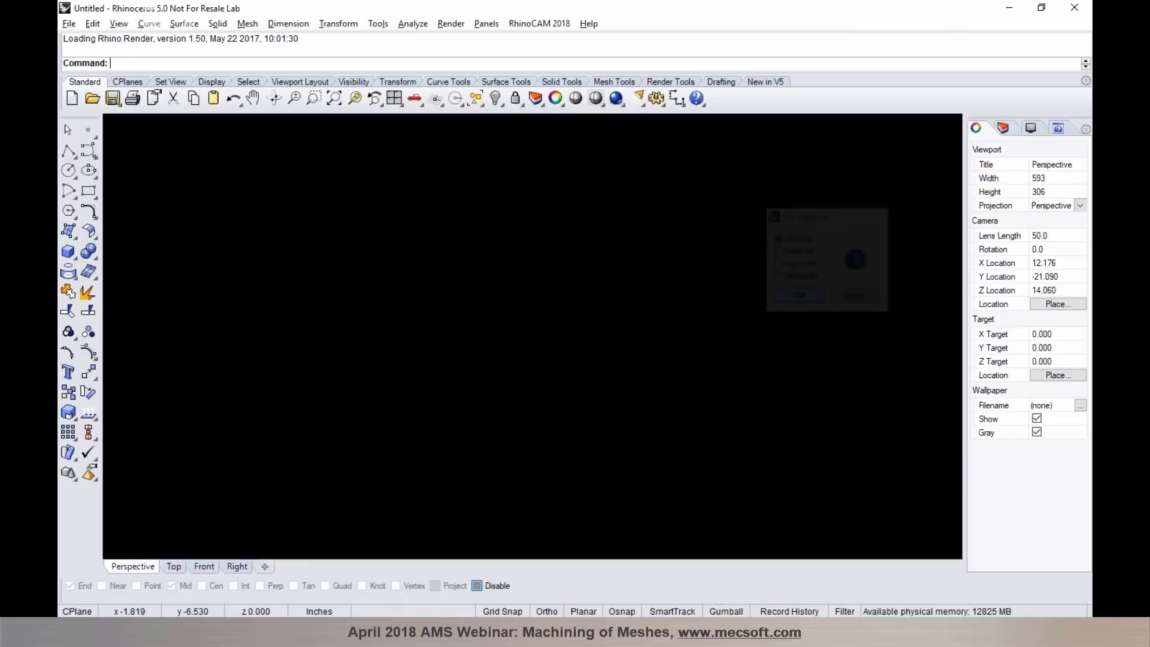
- Import Foot Scan.stl and show it shaded in a maximized Perspective viewport
left_click(530, 369)
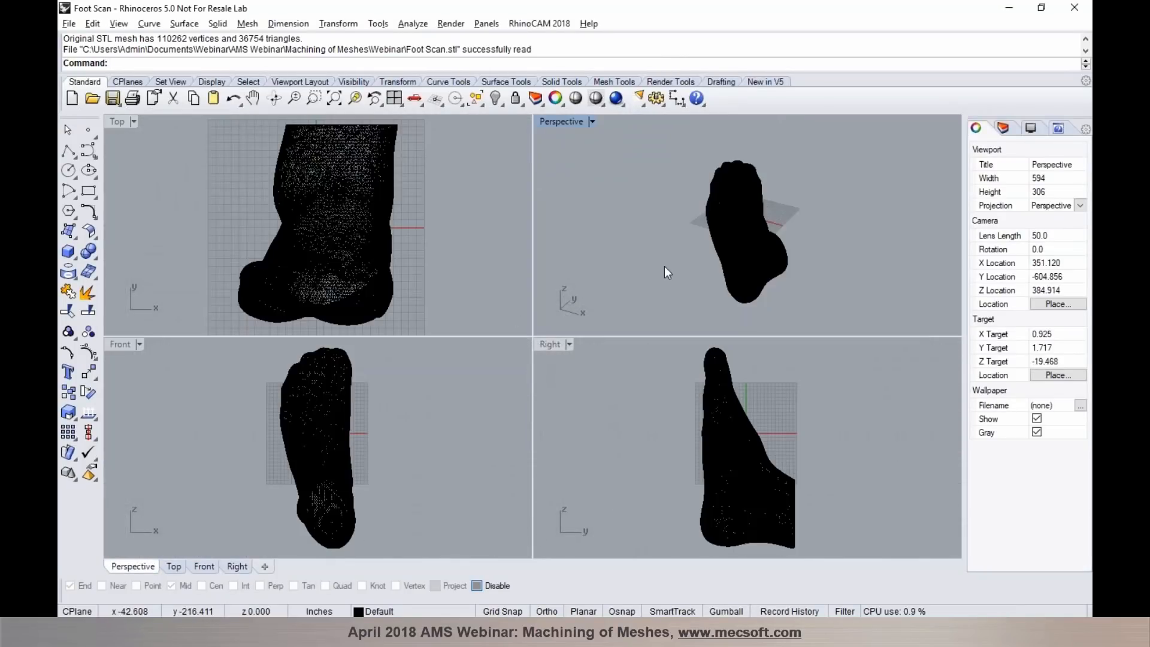
left_click(583, 90)
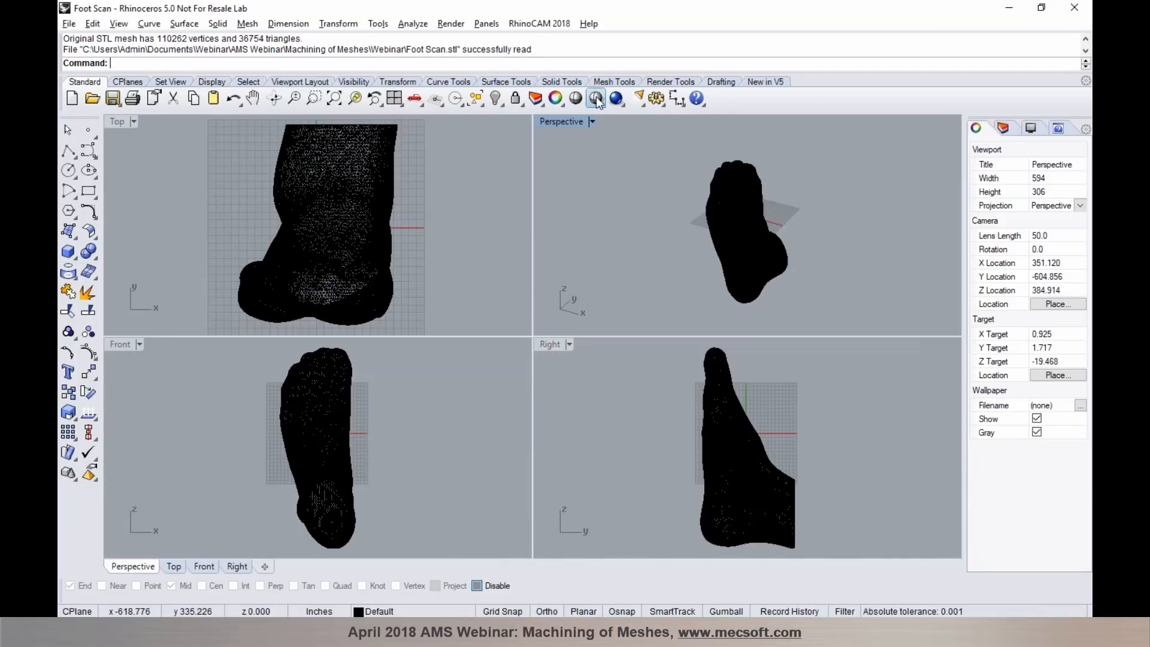
mouse_move(778, 240)
right_mouse_down()
mouse_move(826, 249)
mouse_move(679, 252)
right_mouse_up()
double_click(564, 123)
scroll(532, 310, "down", 2)
scroll(495, 308, "up", 2)
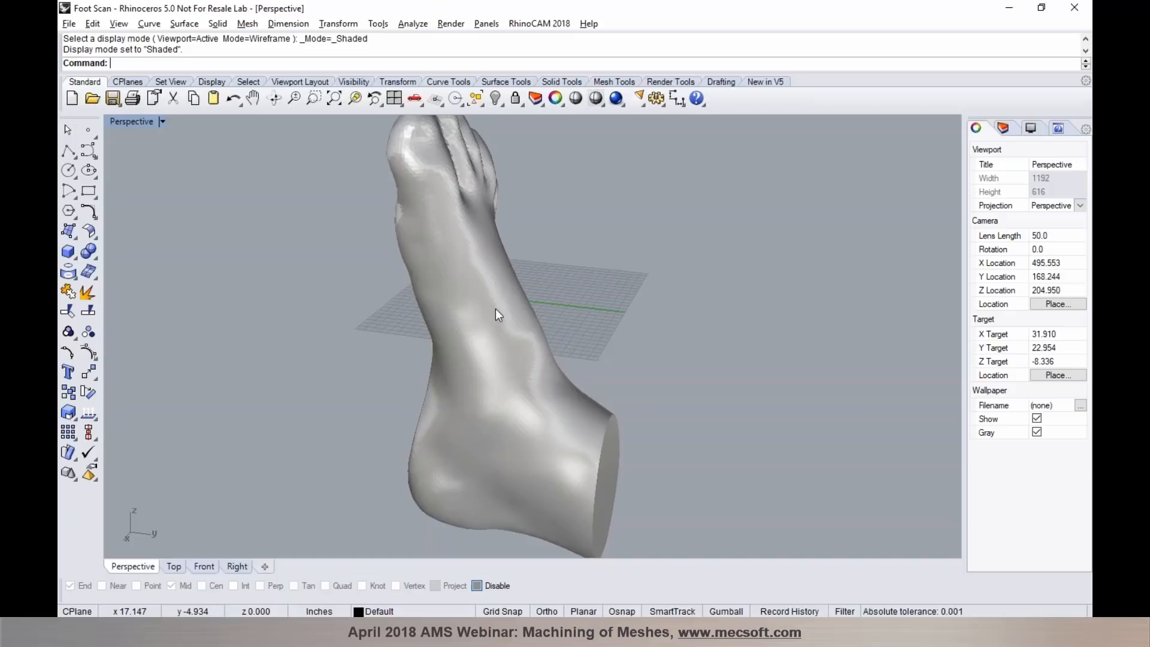
- Inspect the shaded foot mesh, selecting and deselecting it, and look closely at the facets on the toes
scroll(498, 319, "down", 4)
scroll(453, 187, "up", 4)
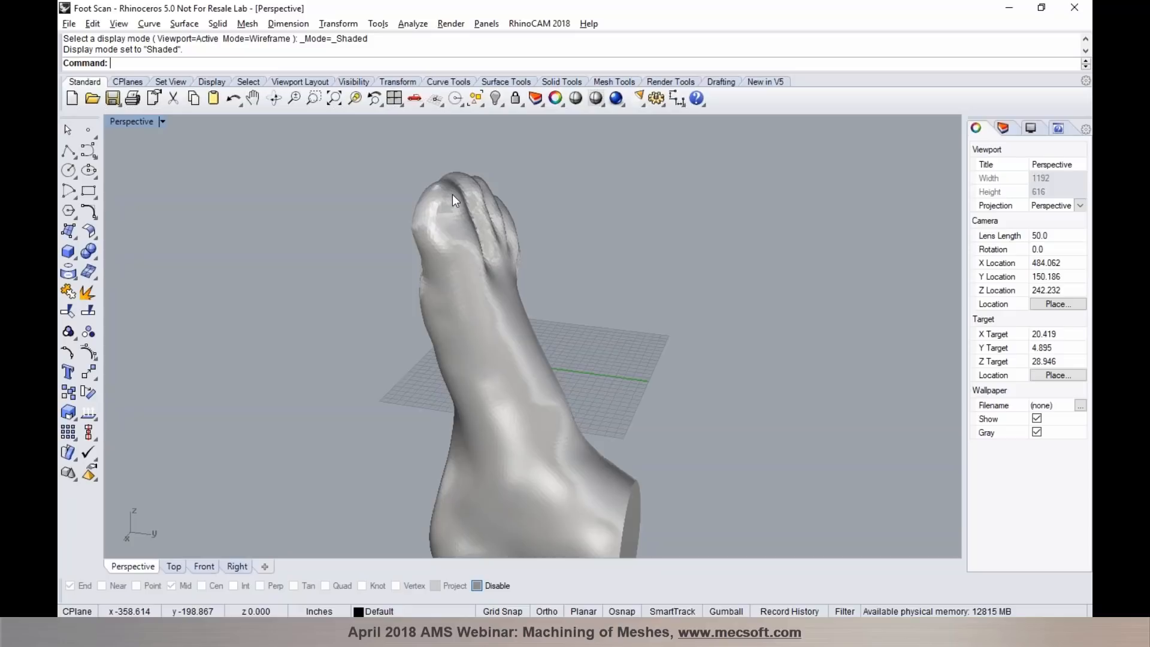
right_click_drag(394, 226, 440, 285)
left_click(451, 285)
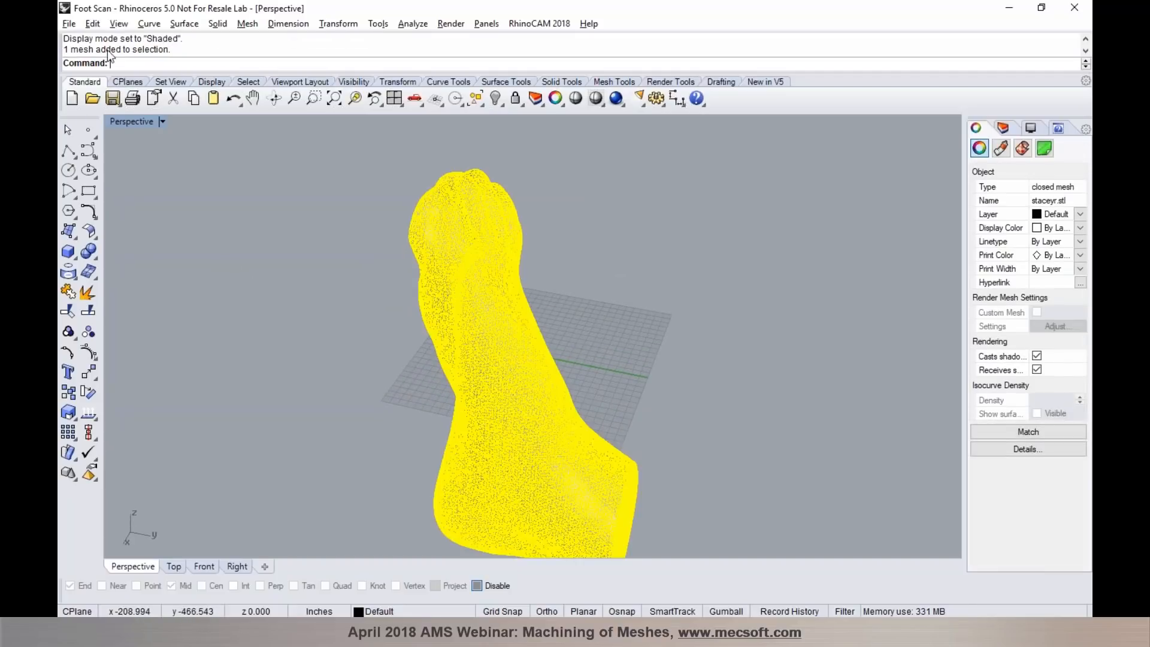
left_click(368, 257)
scroll(419, 207, "up", 5)
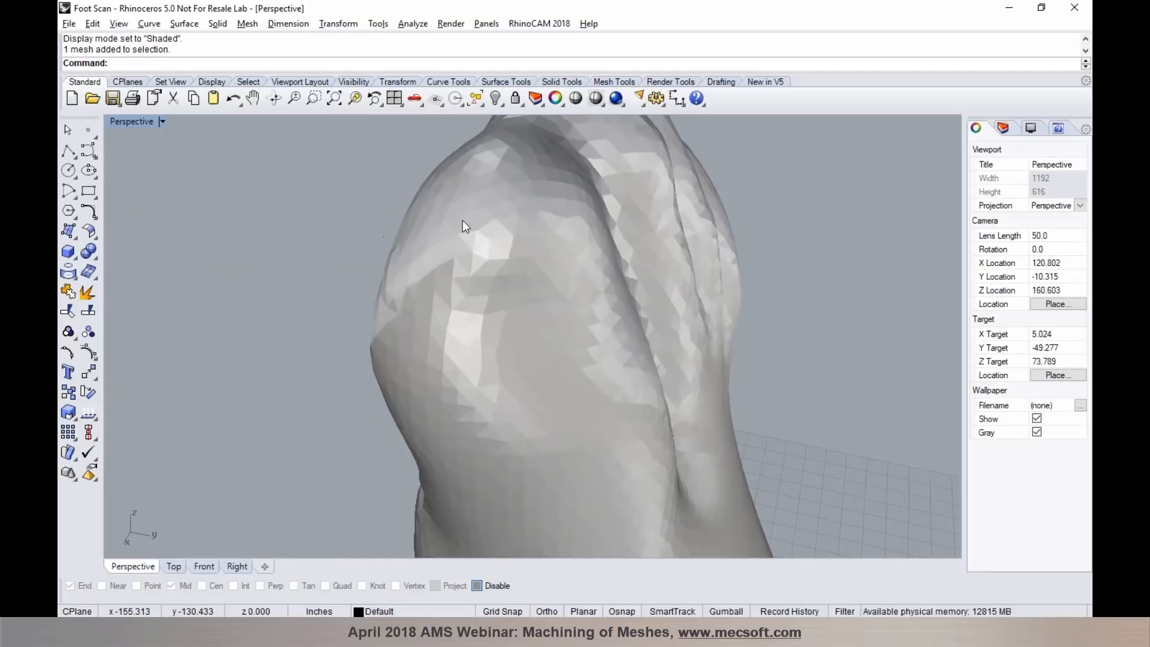
- Examine the triangle density around the toes in wireframe display, and return the foot mesh to shaded display
left_click(592, 97)
scroll(562, 256, "down", 3)
right_click_drag(563, 261, 506, 244)
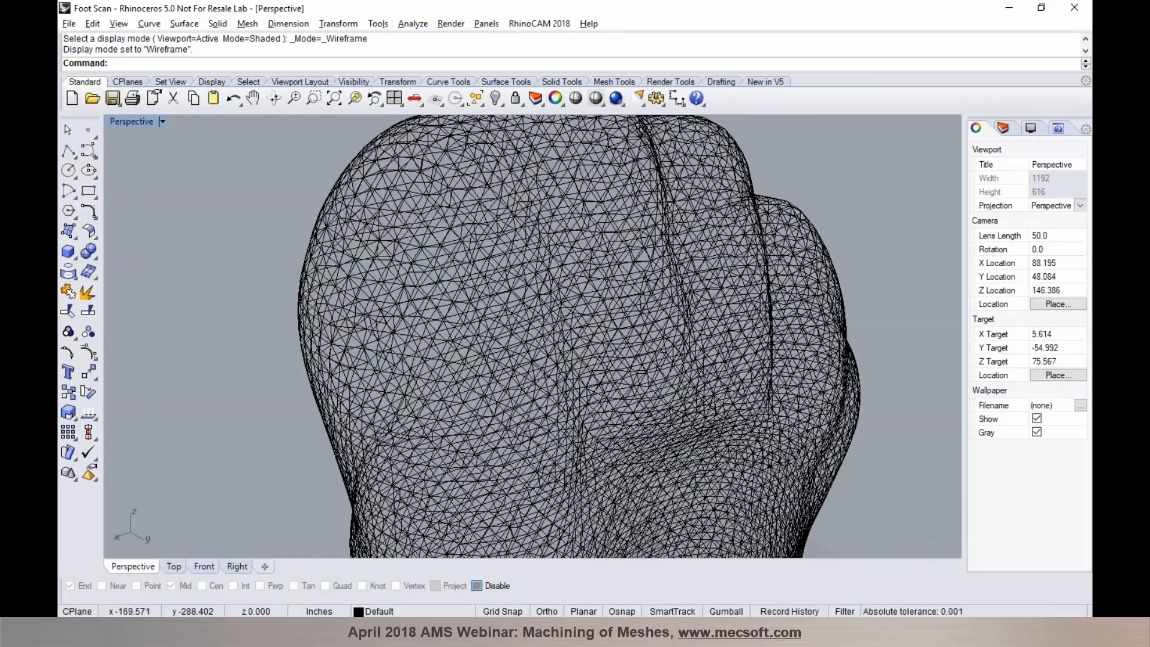
left_click(596, 102)
mouse_move(425, 268)
right_mouse_down()
mouse_move(488, 261)
mouse_move(533, 319)
right_mouse_up()
scroll(488, 261, "down", 10)
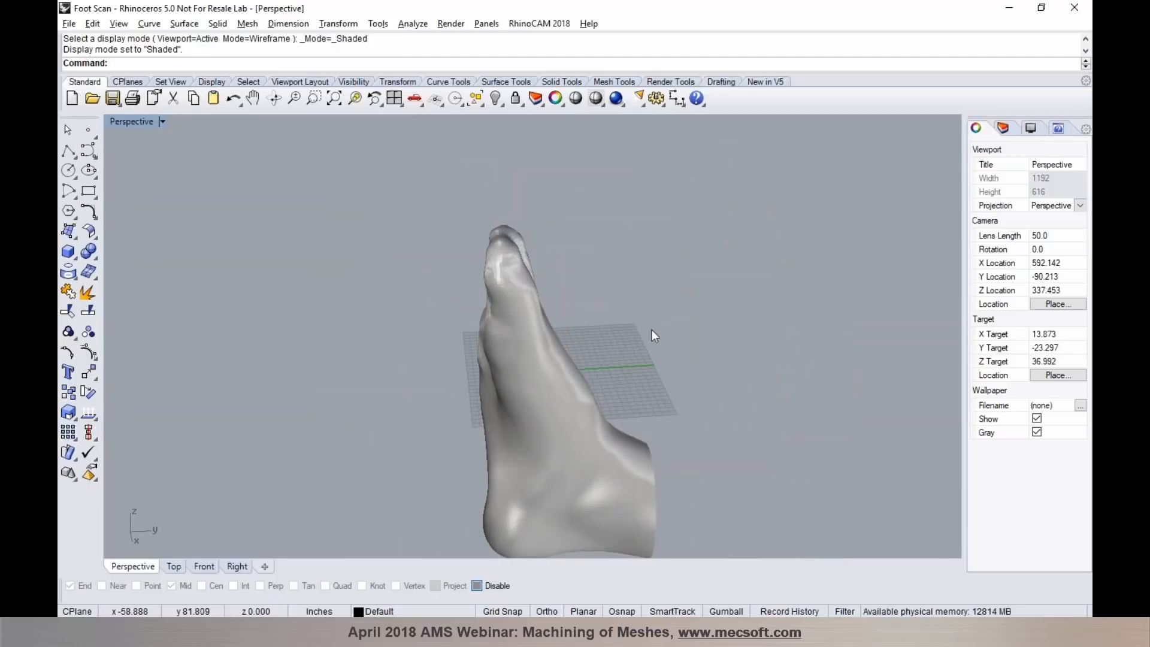
- Open Cabriole Chair Leg.stl, shade it in a maximized Perspective viewport, and examine the carved ornament at its upper end
left_click(1077, 120)
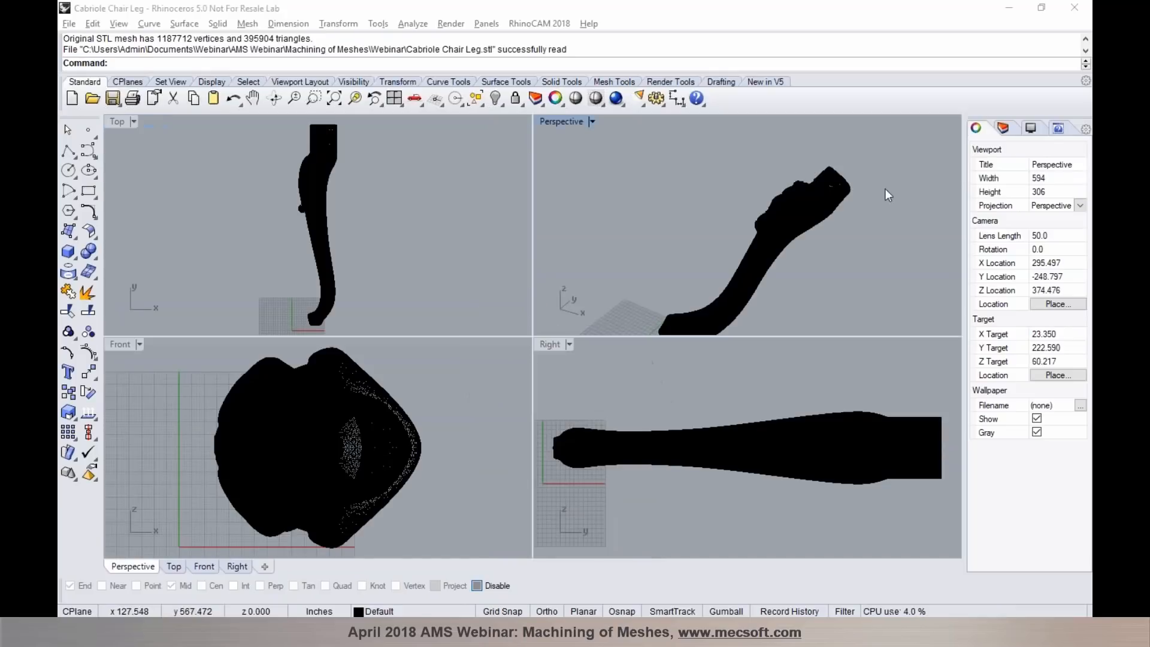
right_click_drag(815, 257, 638, 124)
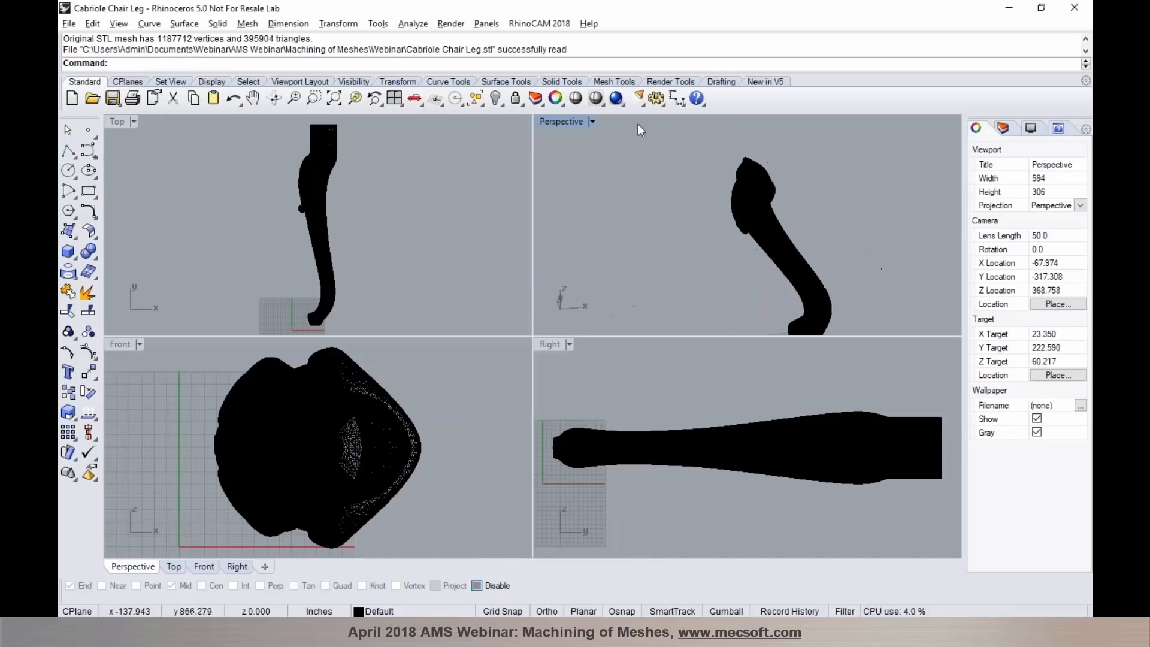
left_click(599, 98)
double_click(580, 120)
right_click_drag(603, 218, 719, 265)
scroll(377, 373, "up", 4)
right_click_drag(376, 374, 504, 355)
scroll(359, 344, "down", 5)
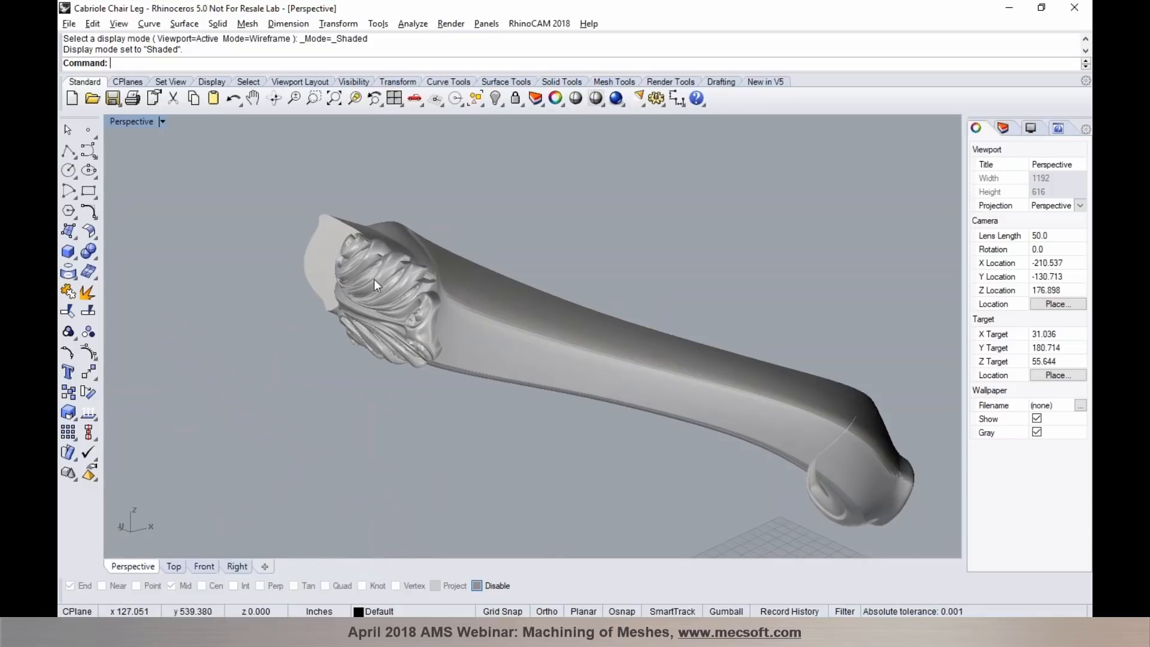
scroll(348, 279, "up", 5)
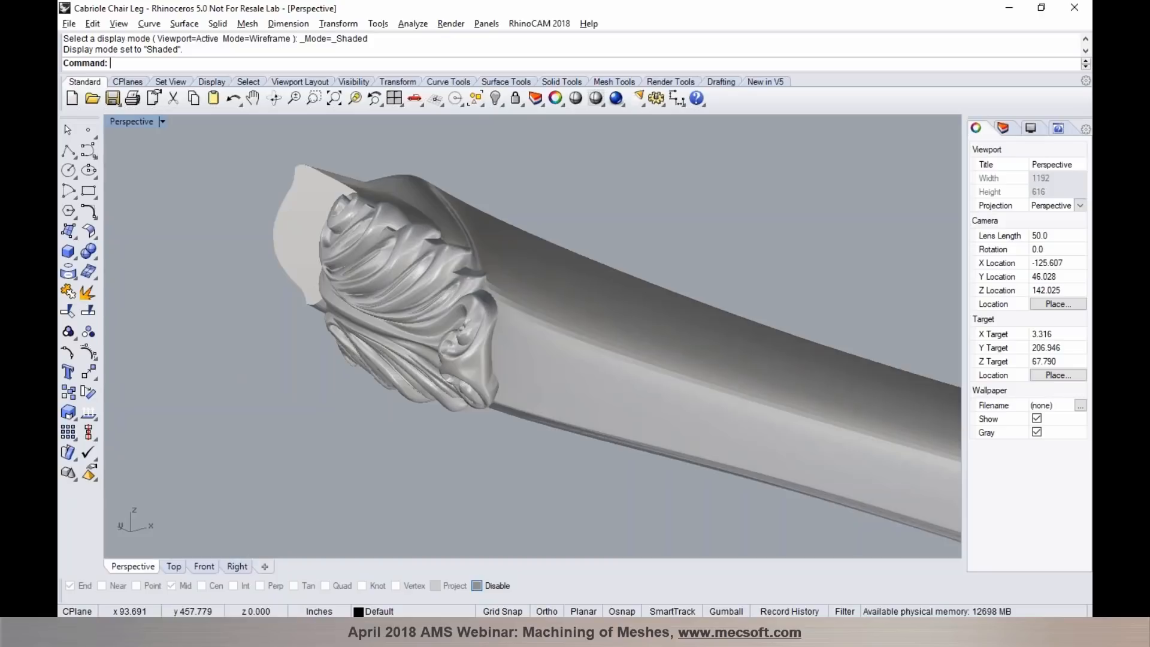
right_click_drag(462, 223, 599, 251)
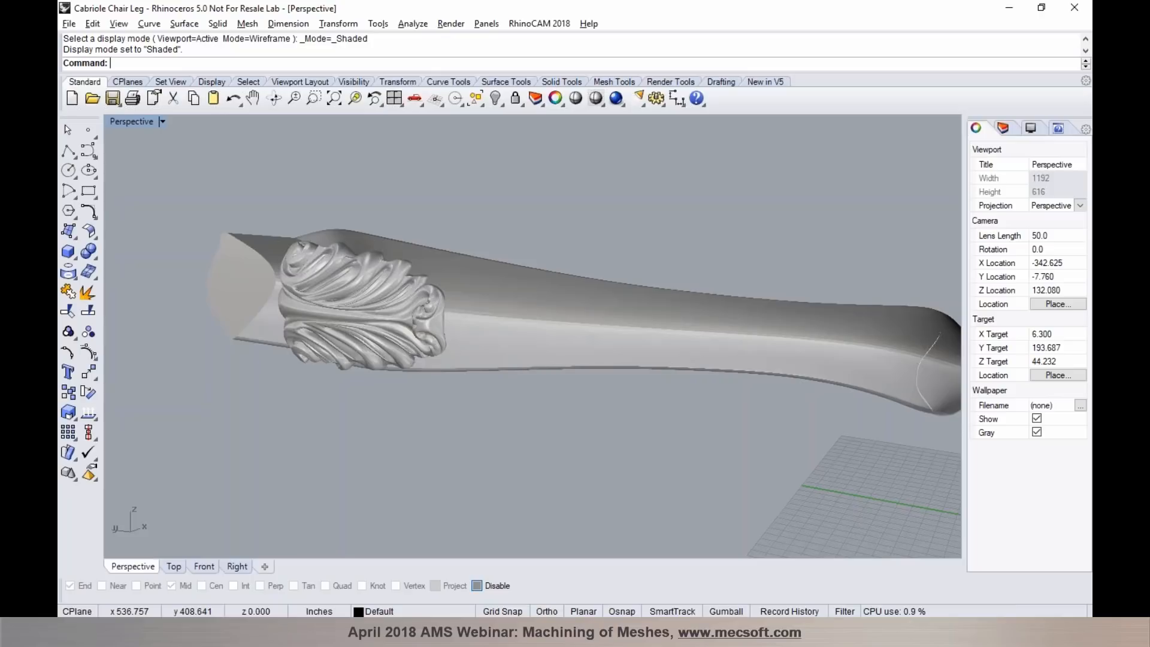
- Open Bridge.stl, shade the dental bridge mesh in a maximized Perspective viewport, and view it from several angles
left_click(1070, 125)
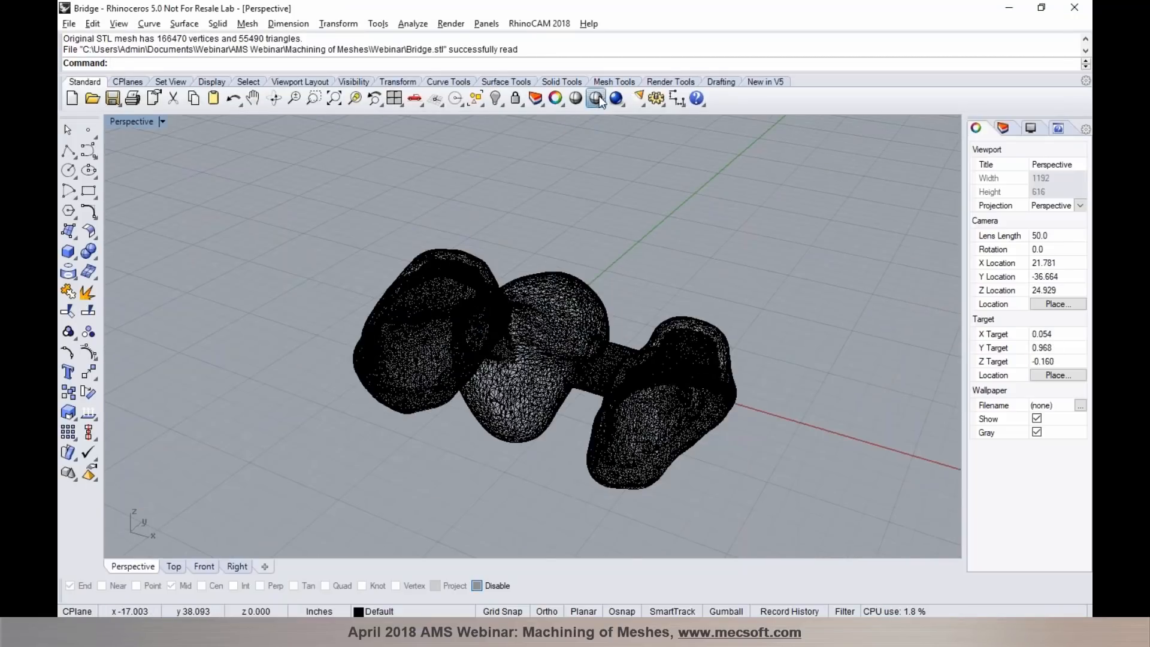
left_click(599, 97)
mouse_move(502, 311)
right_mouse_down()
mouse_move(612, 300)
mouse_move(689, 277)
mouse_move(569, 329)
mouse_move(400, 345)
mouse_move(480, 380)
mouse_move(455, 345)
right_mouse_up()
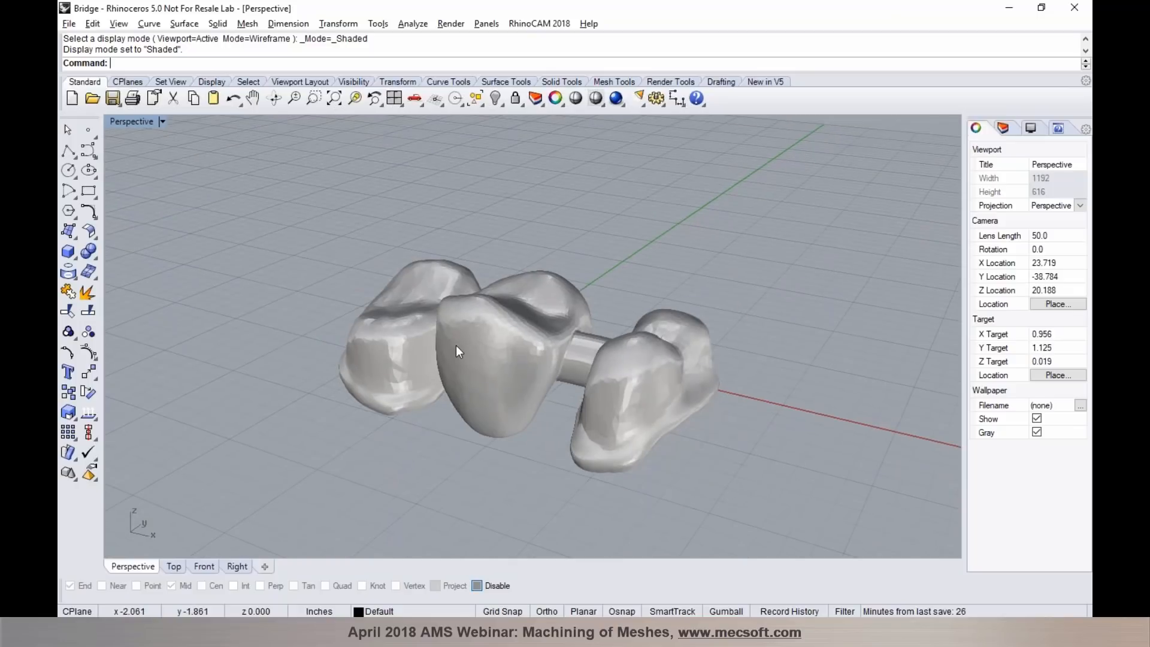
right_click_drag(449, 346, 479, 377)
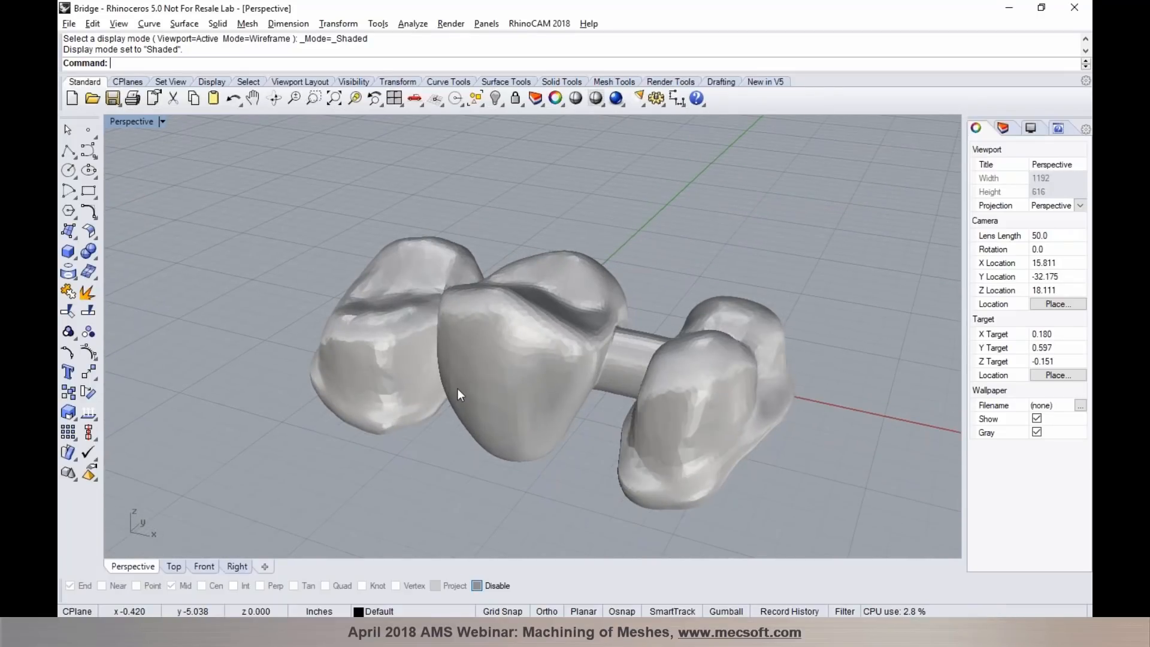
right_click_drag(466, 384, 398, 424)
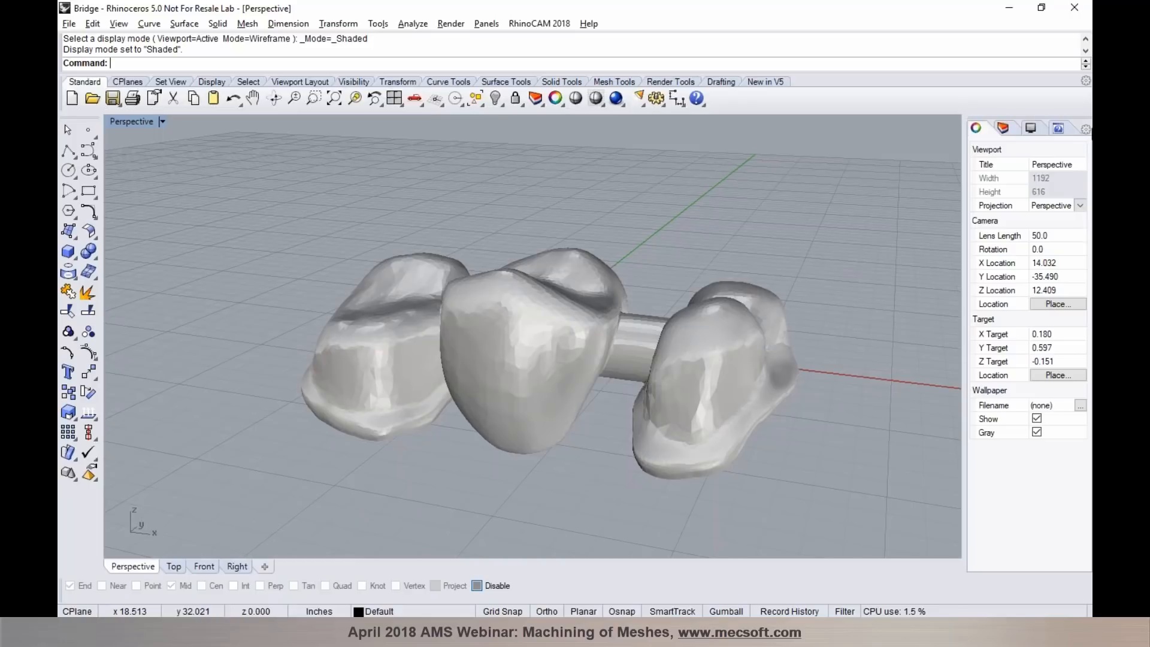
- Open the Core Box model and the 3DMold.3dm file, and examine their shaded geometry
left_click(1084, 121)
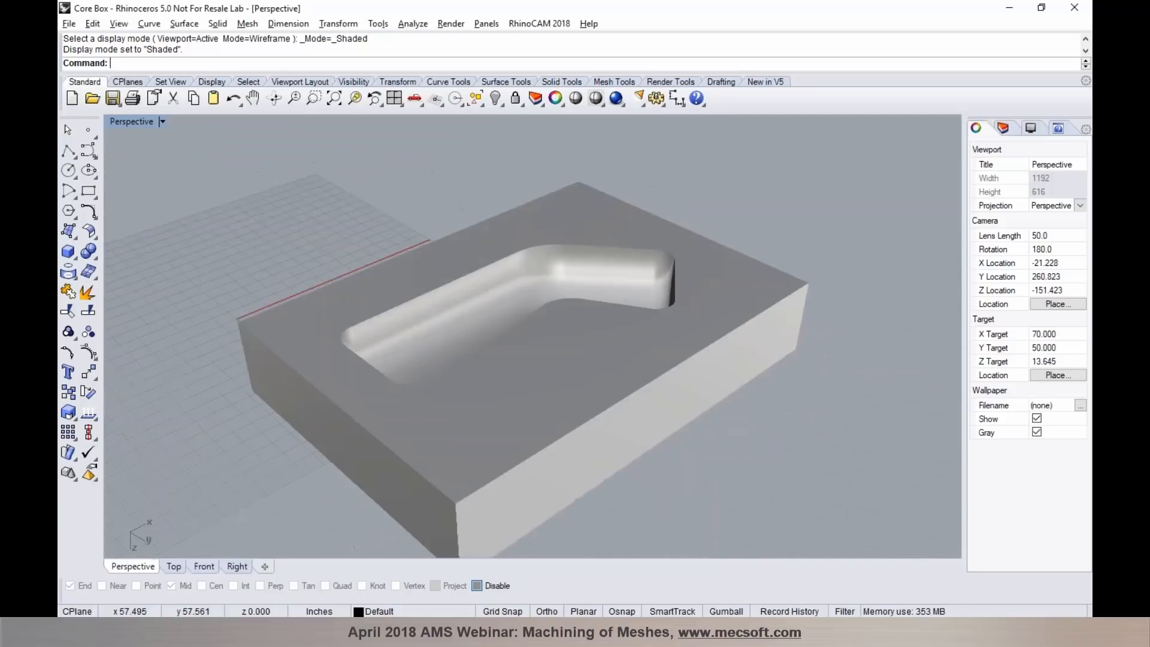
right_click_drag(251, 324, 473, 335)
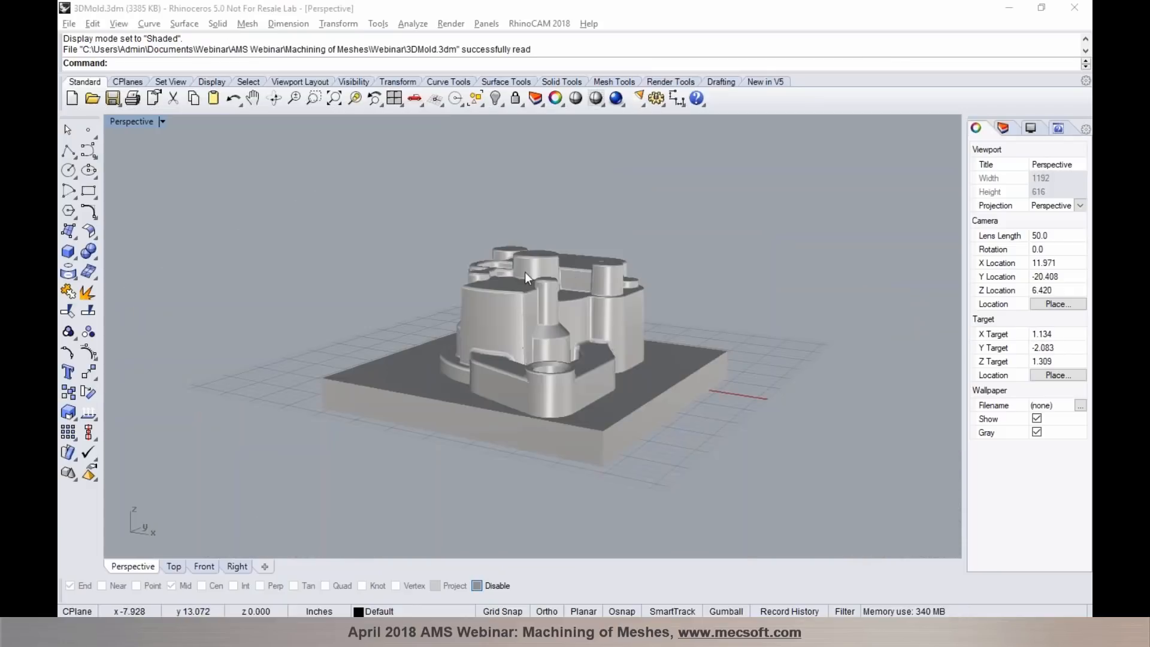
right_click_drag(524, 272, 503, 288)
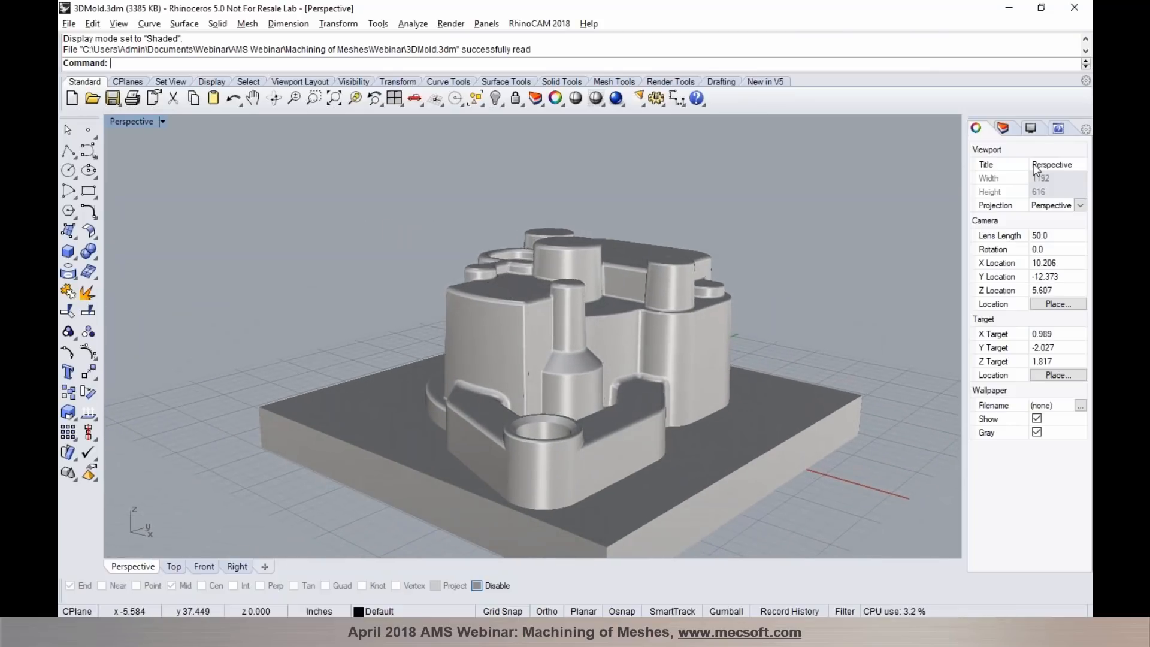
- Import Base_Core_front.STL with Inches as the STL model units, and show both faces of the plate shaded in a maximized Perspective viewport
left_click(1083, 121)
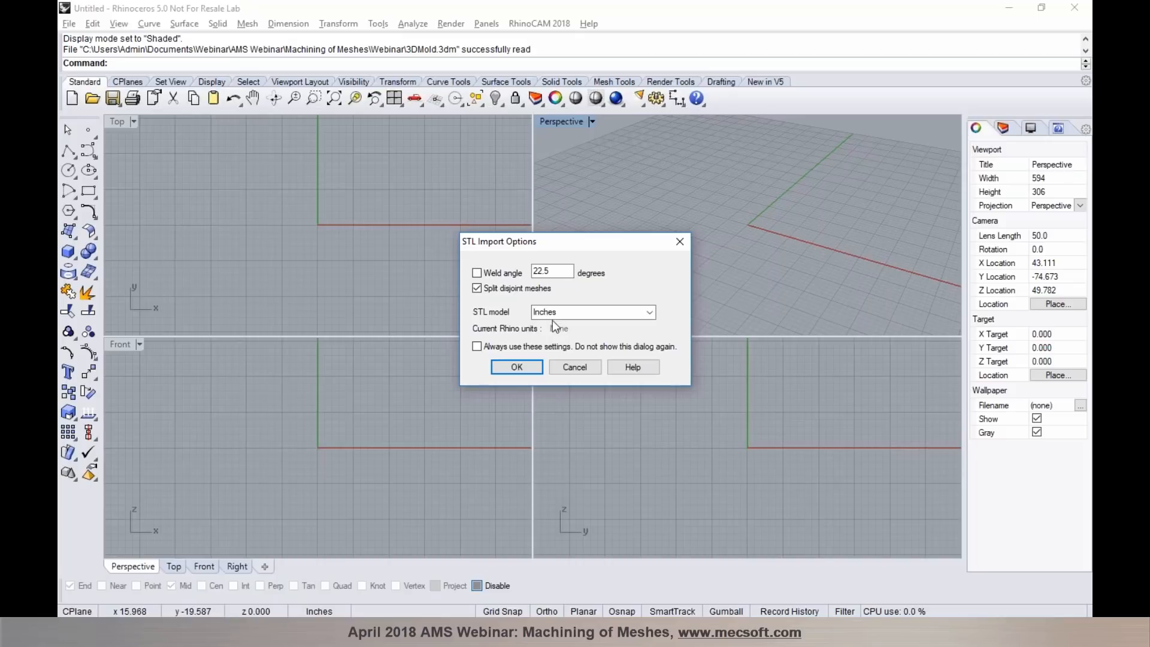
left_click(517, 367)
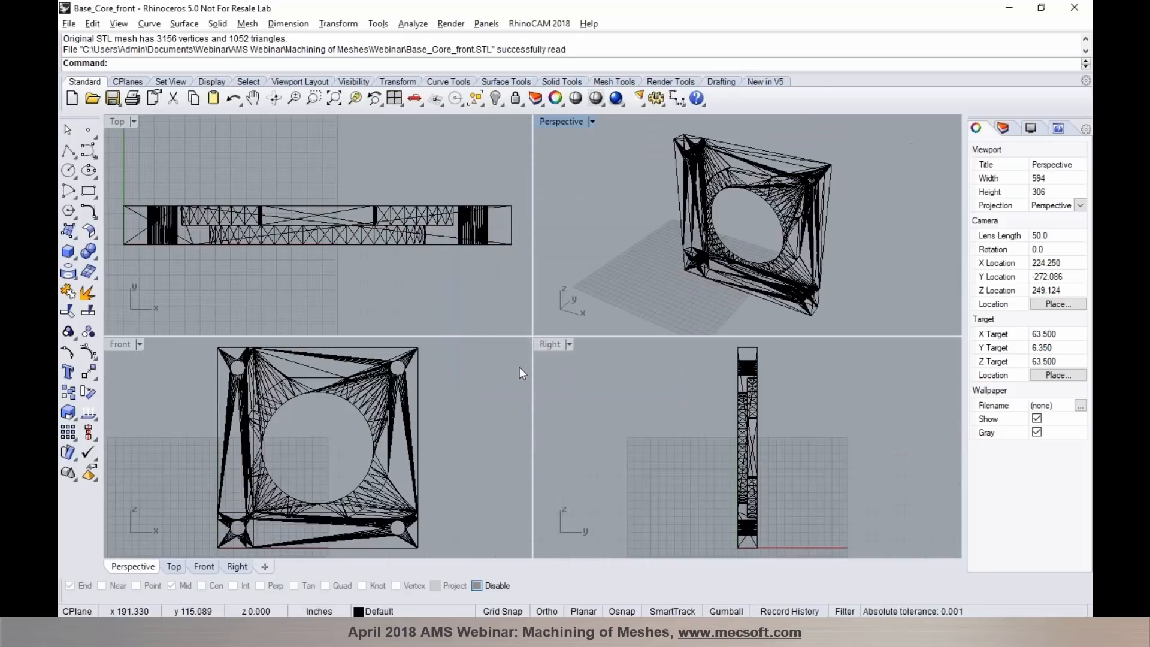
double_click(577, 123)
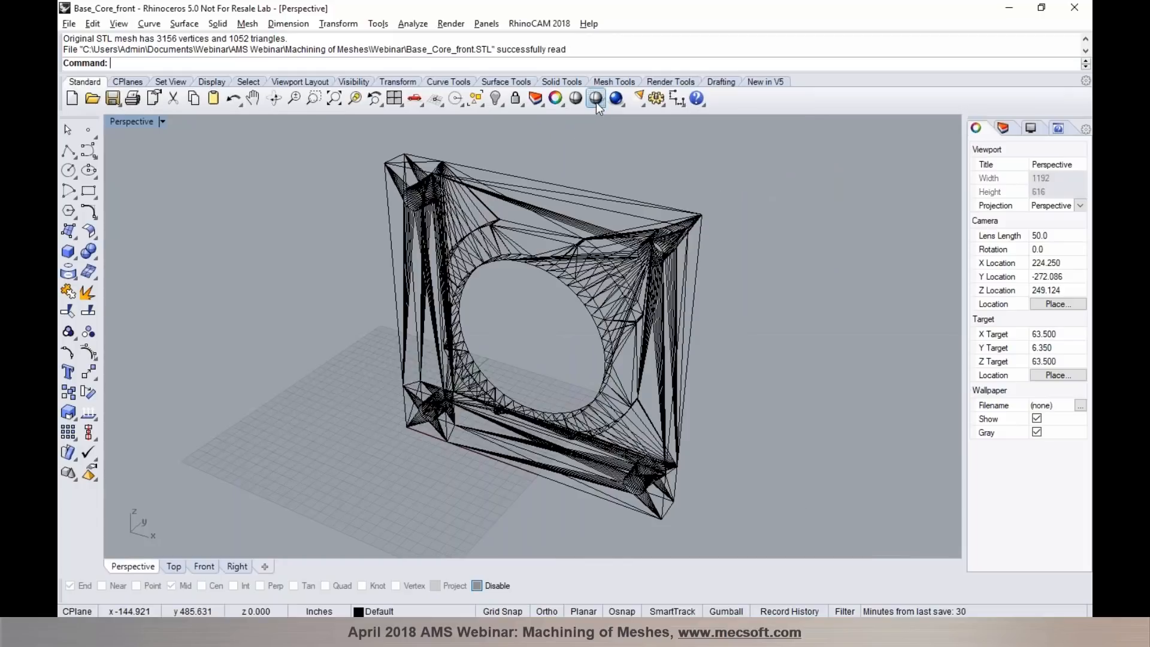
left_click(596, 103)
mouse_move(686, 263)
right_mouse_down()
mouse_move(556, 253)
mouse_move(401, 173)
mouse_move(452, 172)
mouse_move(398, 169)
mouse_move(389, 149)
mouse_move(455, 168)
right_mouse_up()
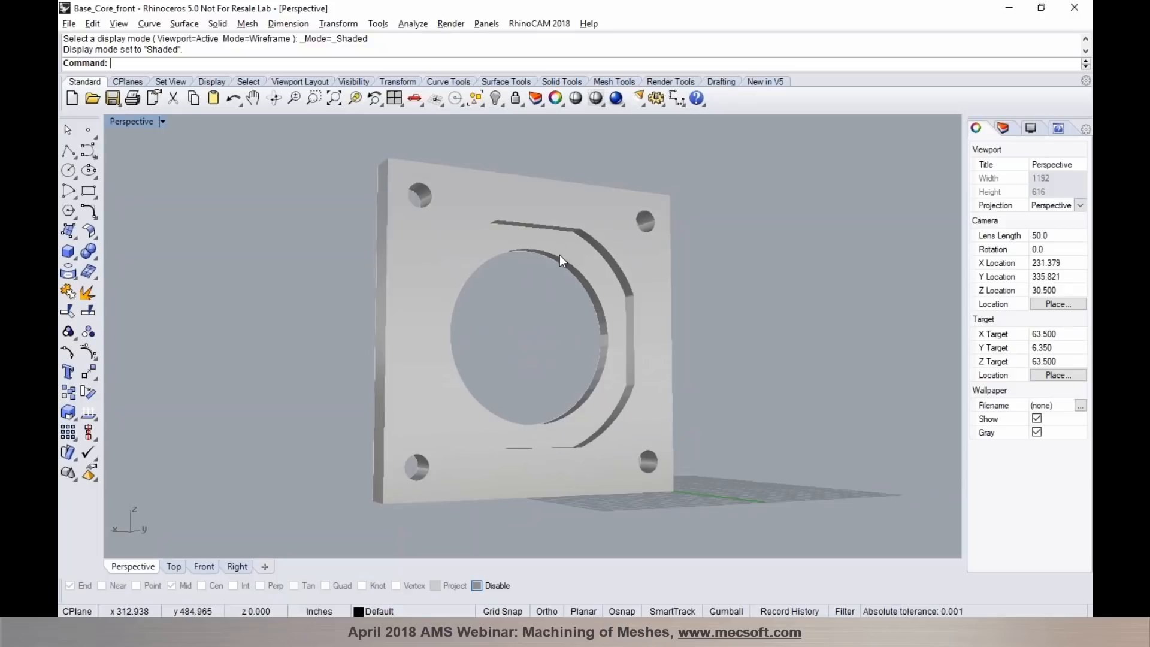
right_click_drag(470, 289, 491, 313)
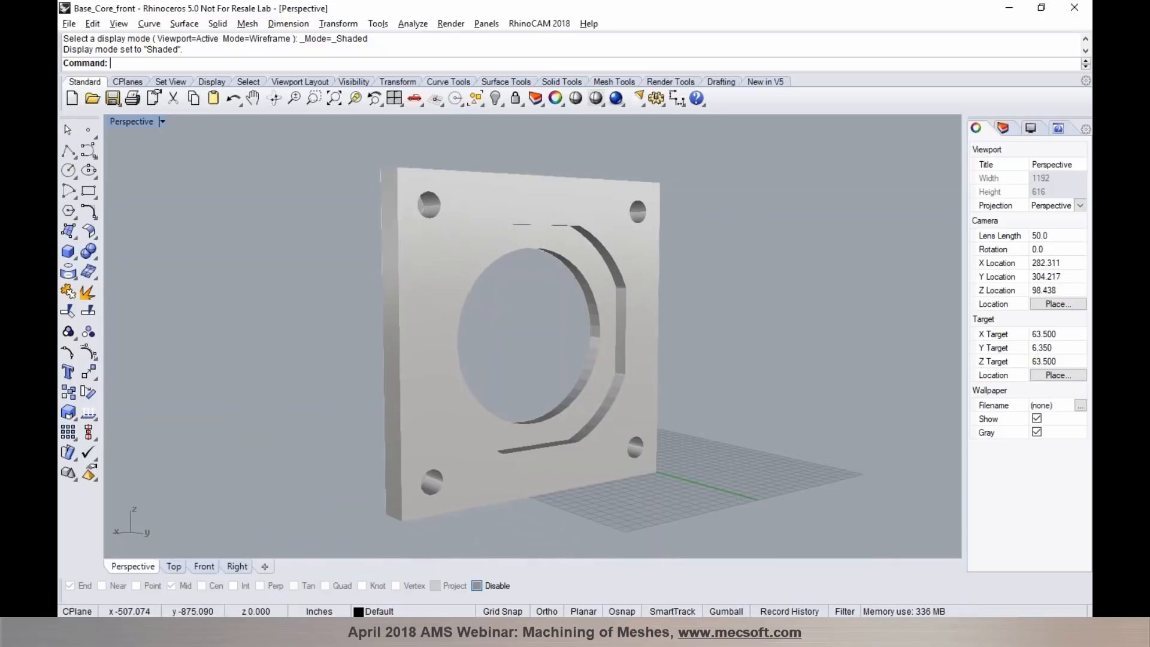
right_click_drag(459, 326, 694, 343)
- Load the RhinoCAM 2018 MILL module for the plate
left_click(529, 28)
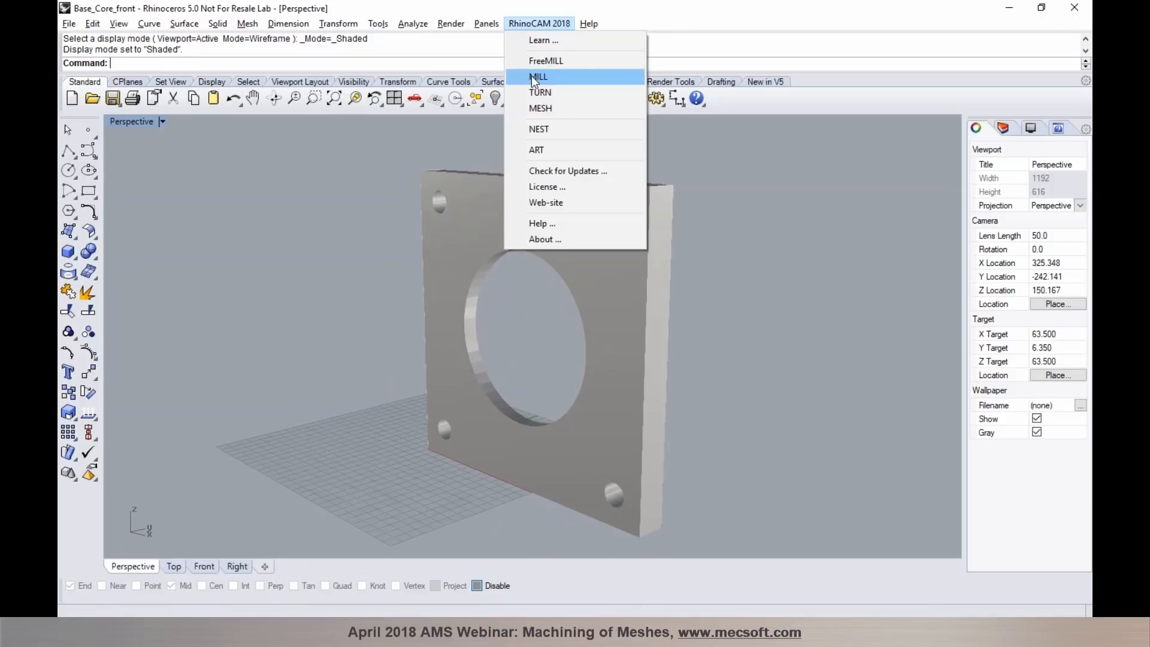
left_click(537, 78)
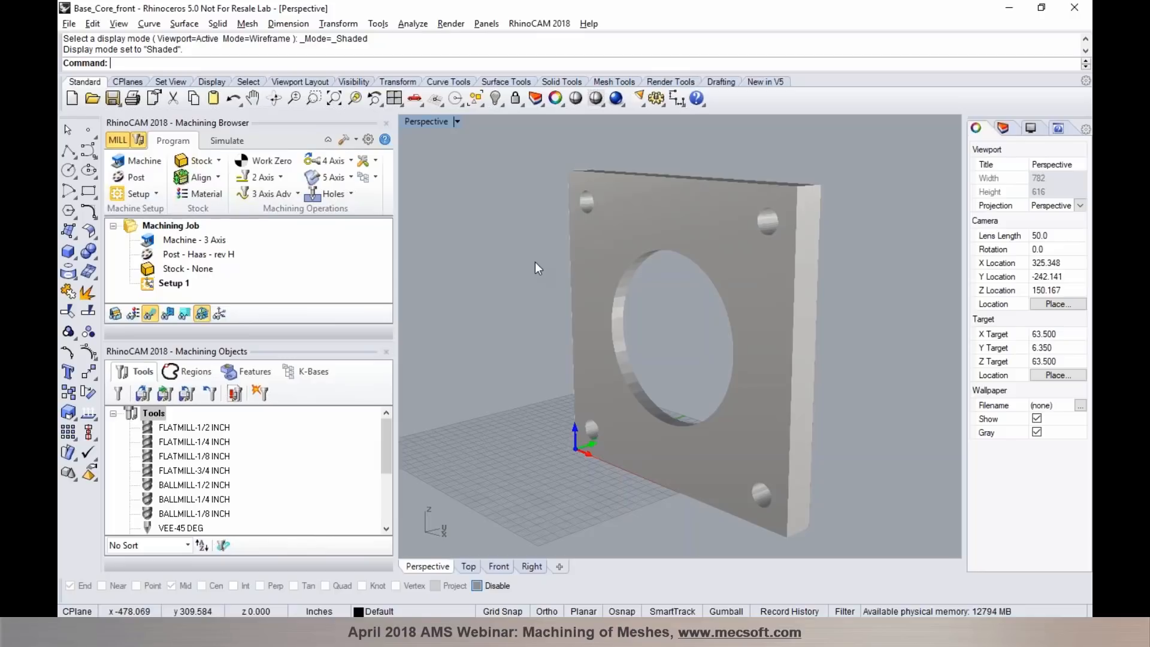
right_click_drag(535, 262, 539, 264)
- Check the plate's length and height through a Box Stock definition, and cancel without creating the stock
left_click(208, 165)
left_click(211, 179)
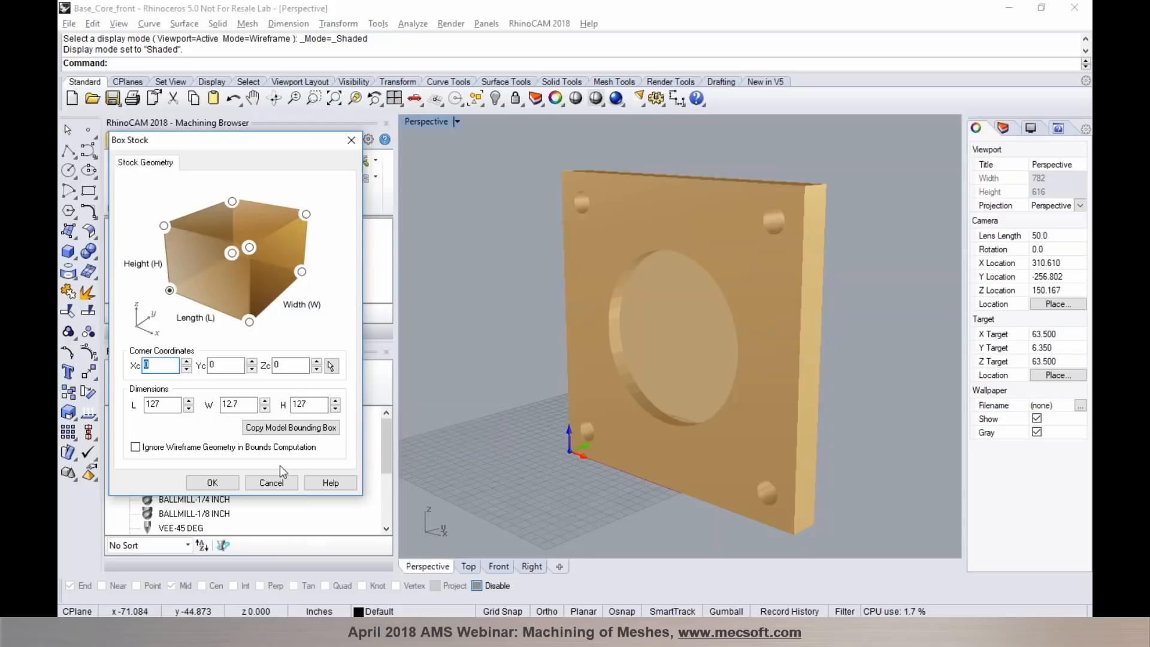
left_click_drag(163, 406, 146, 408)
left_click(310, 405)
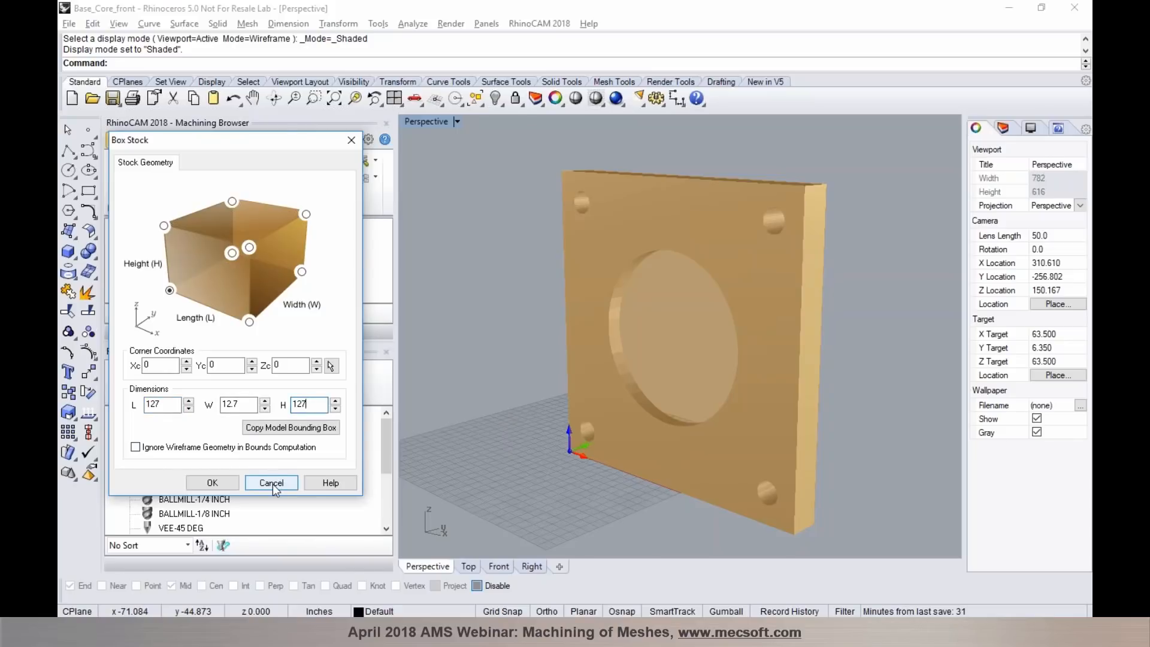
left_click(271, 483)
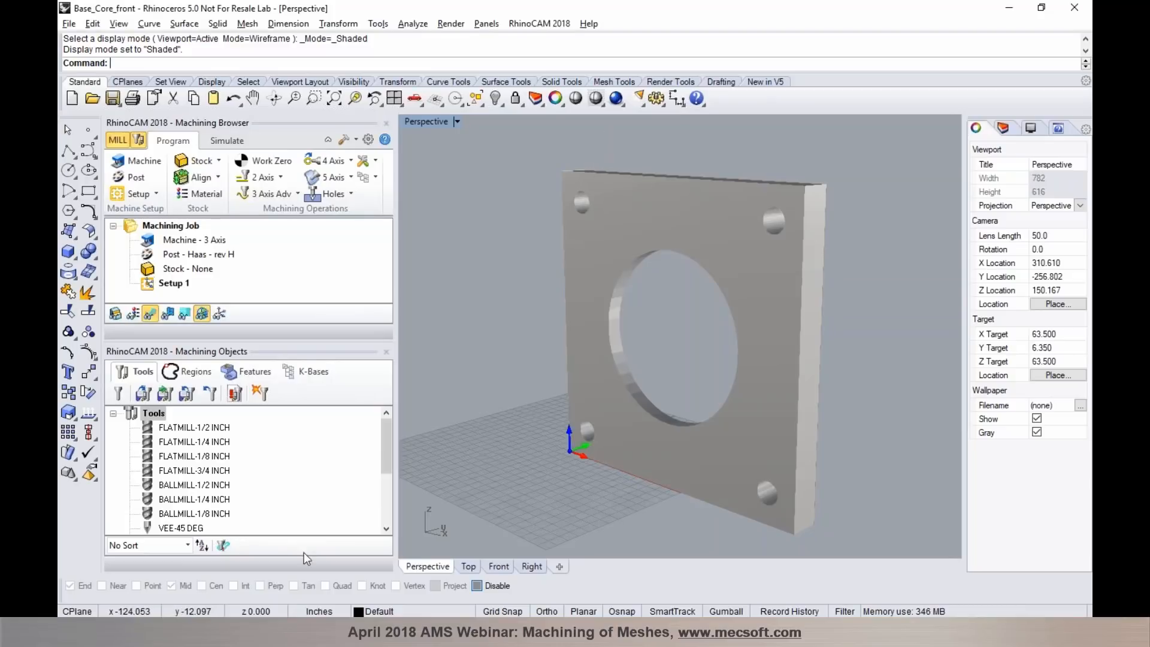
- Change the document's model units to Millimeters without scaling the model
left_click(316, 611)
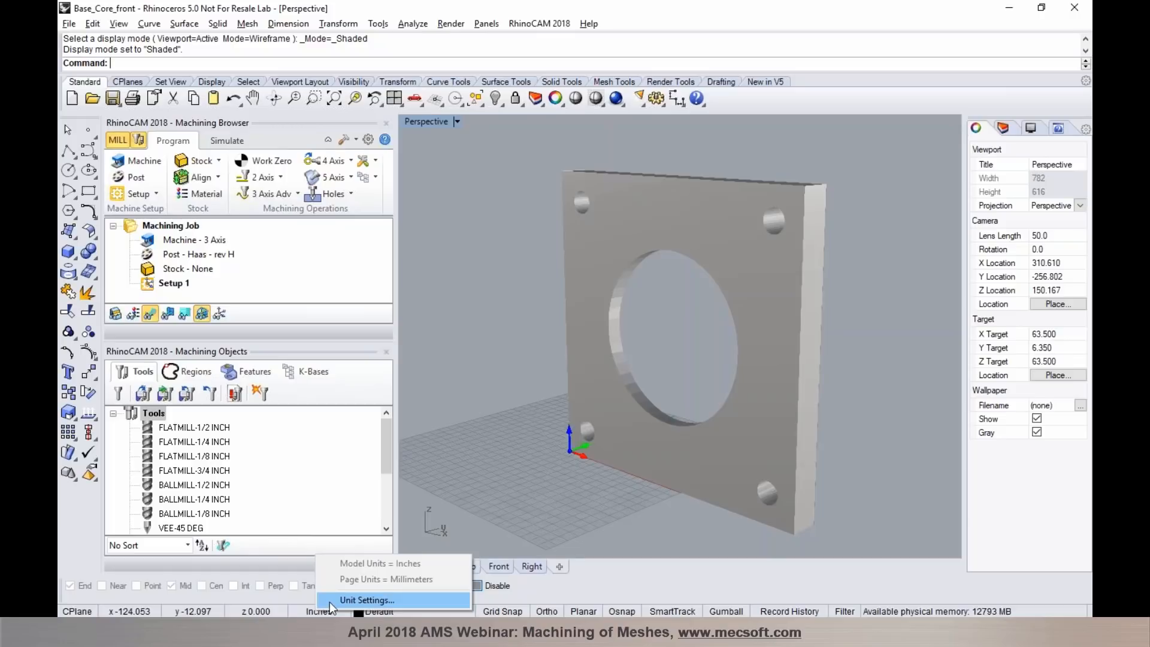
left_click(331, 600)
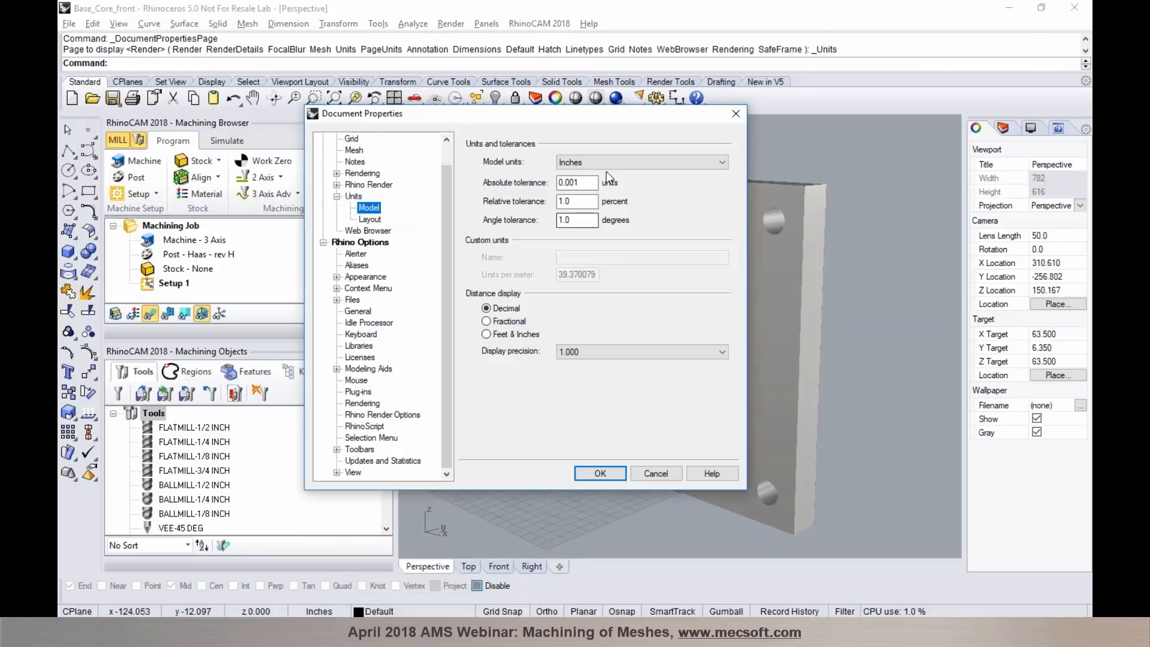
left_click(606, 163)
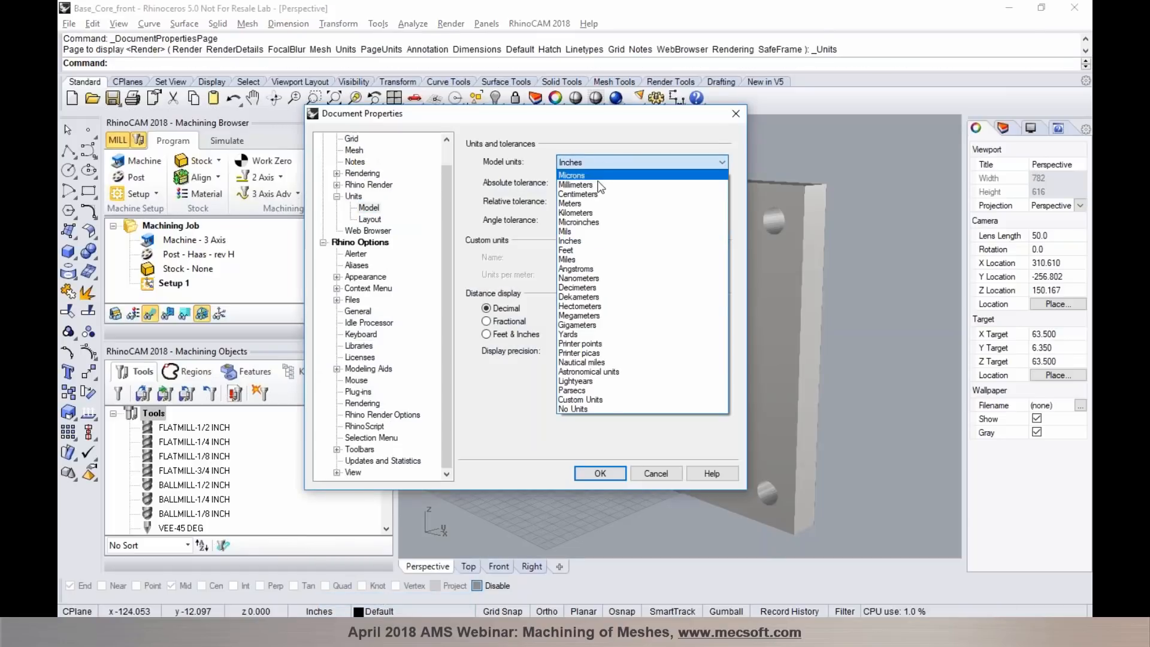
left_click(604, 185)
left_click(595, 470)
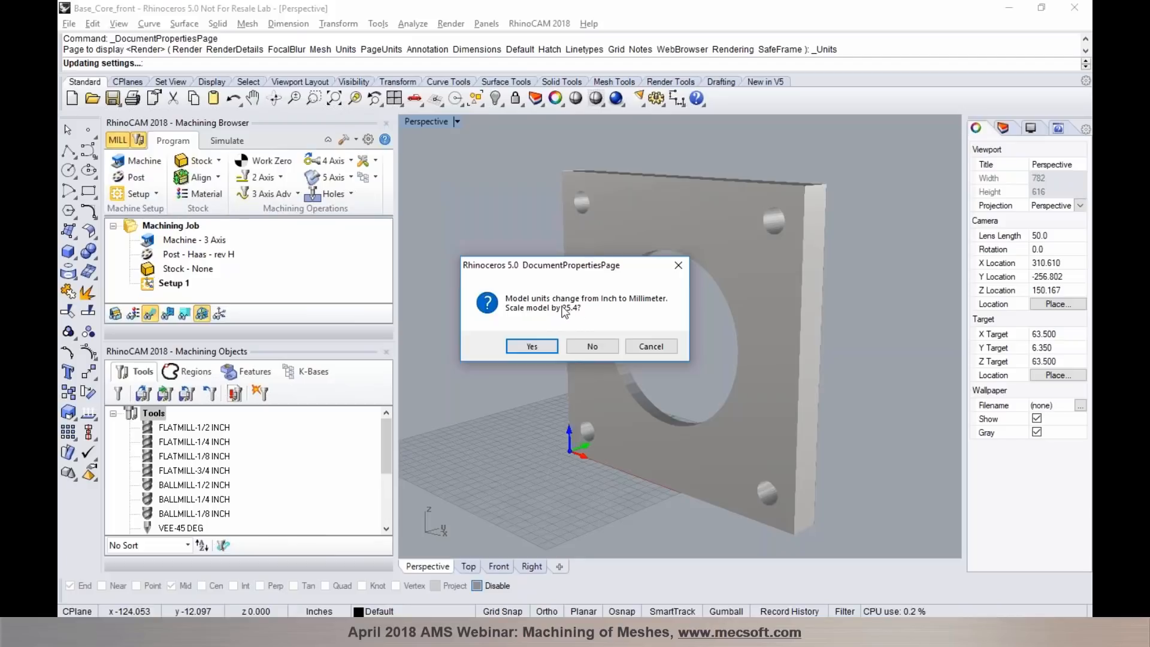
left_click(591, 348)
left_click(682, 363)
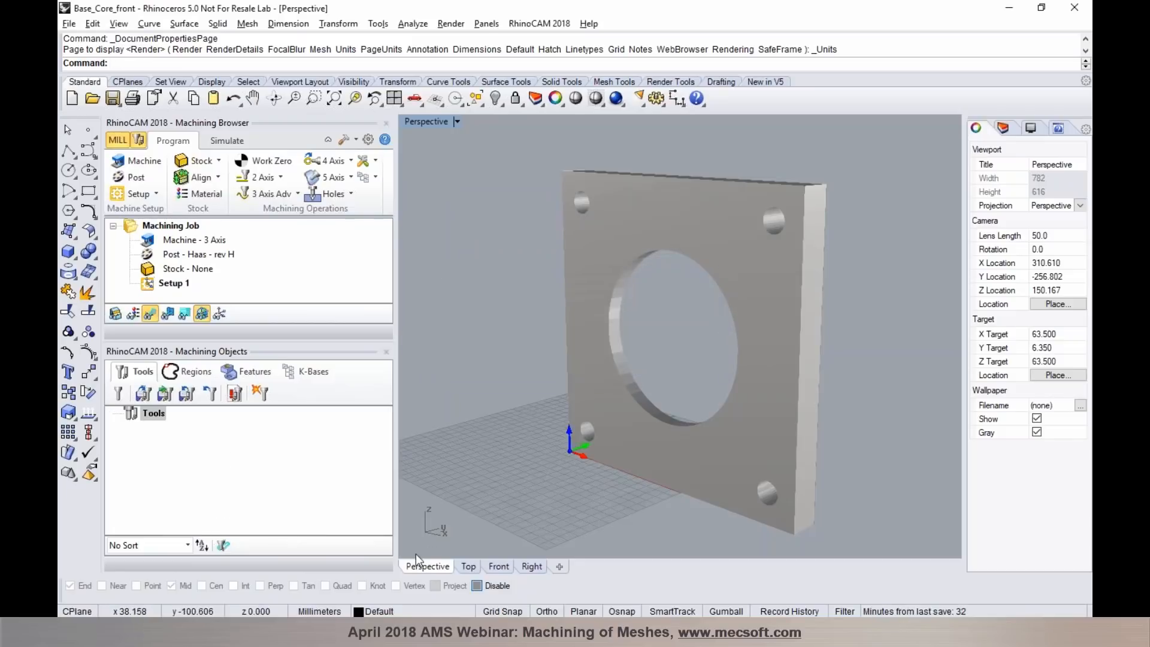
- Create a Box Stock around the plate, 127 mm long, 12.7 mm wide and 127 mm high
left_click(200, 161)
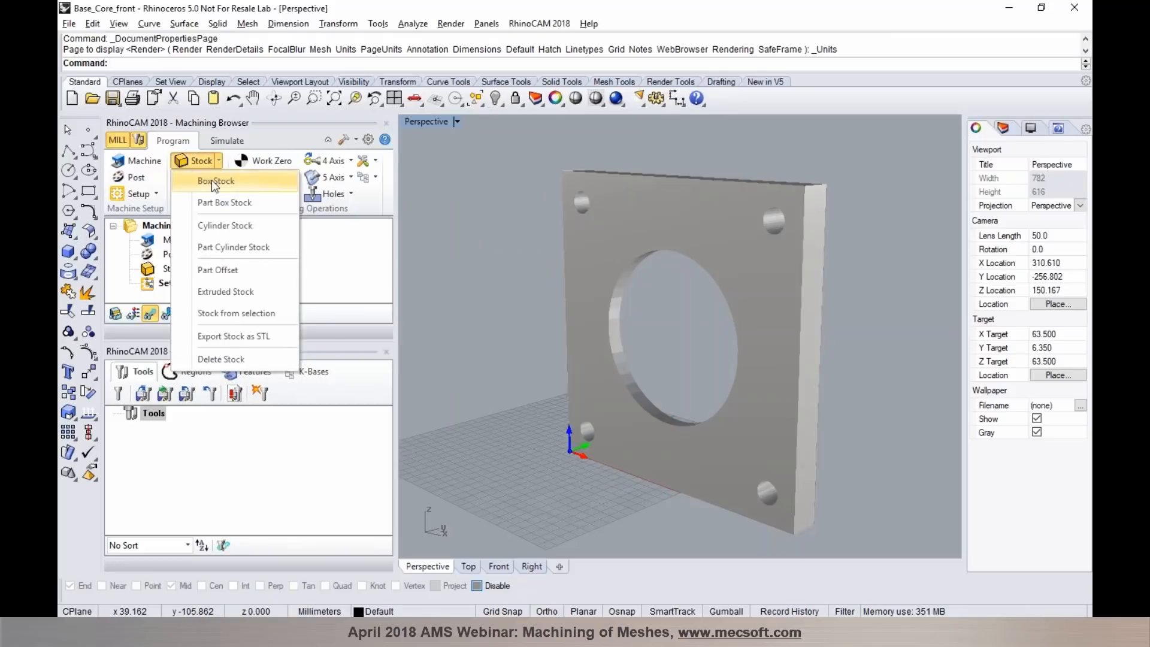
left_click(211, 180)
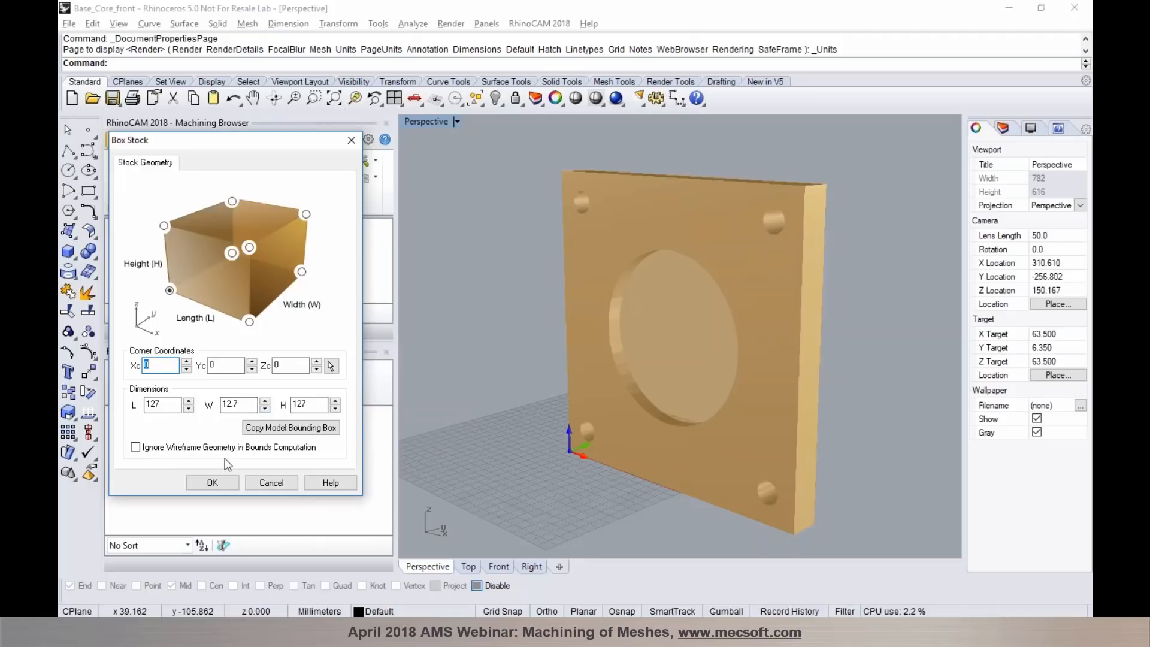
left_click(217, 482)
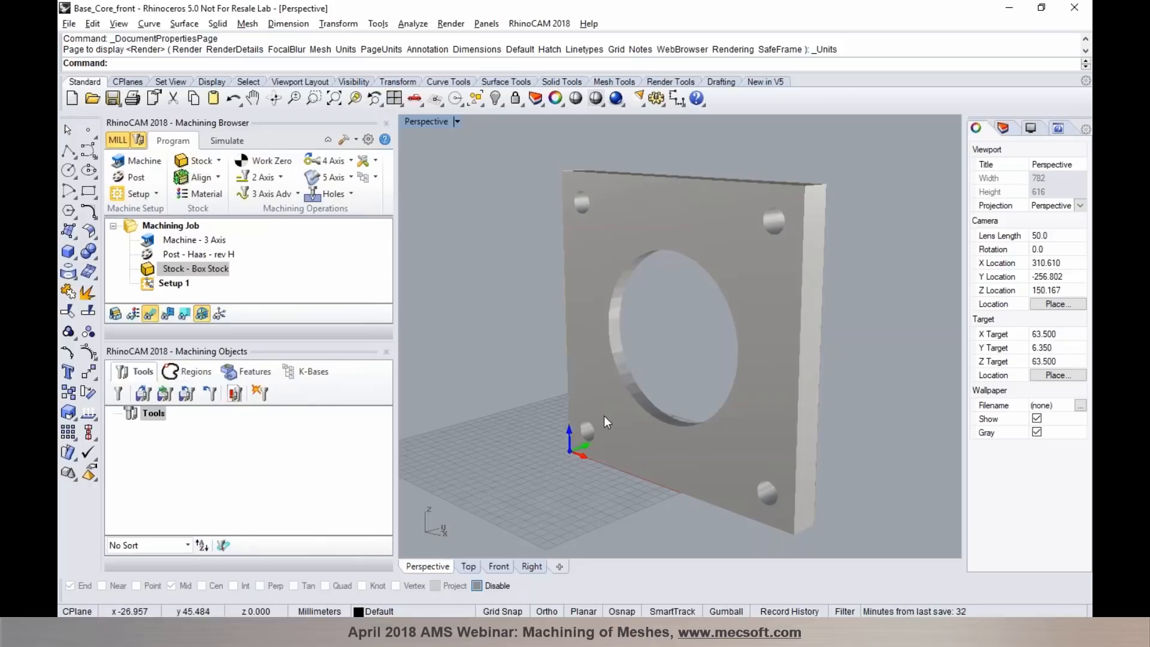
- Change the document's model units to Inches, scaling the model, and fit the plate in all four viewports
left_click(331, 612)
left_click(345, 596)
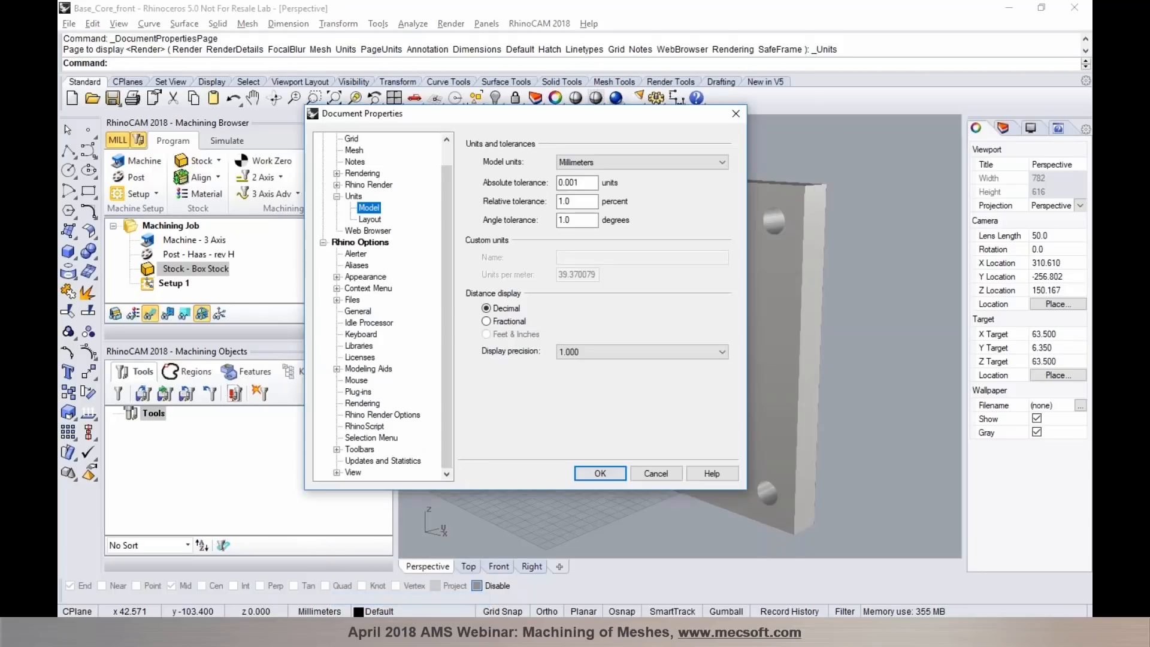
left_click(610, 165)
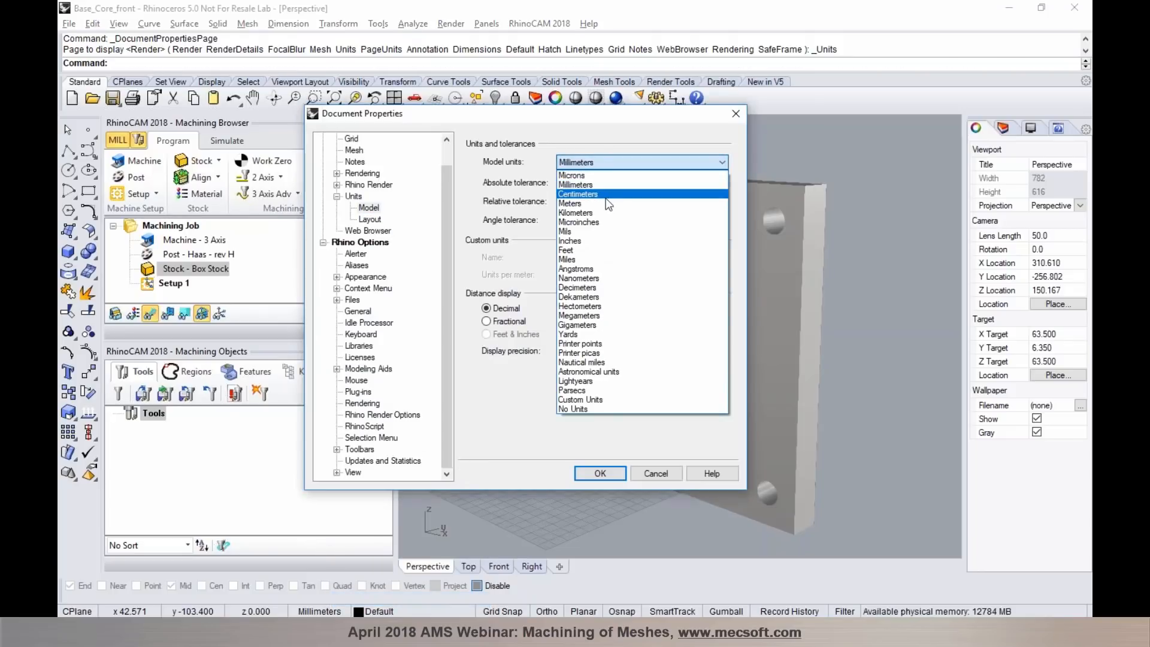
left_click(595, 238)
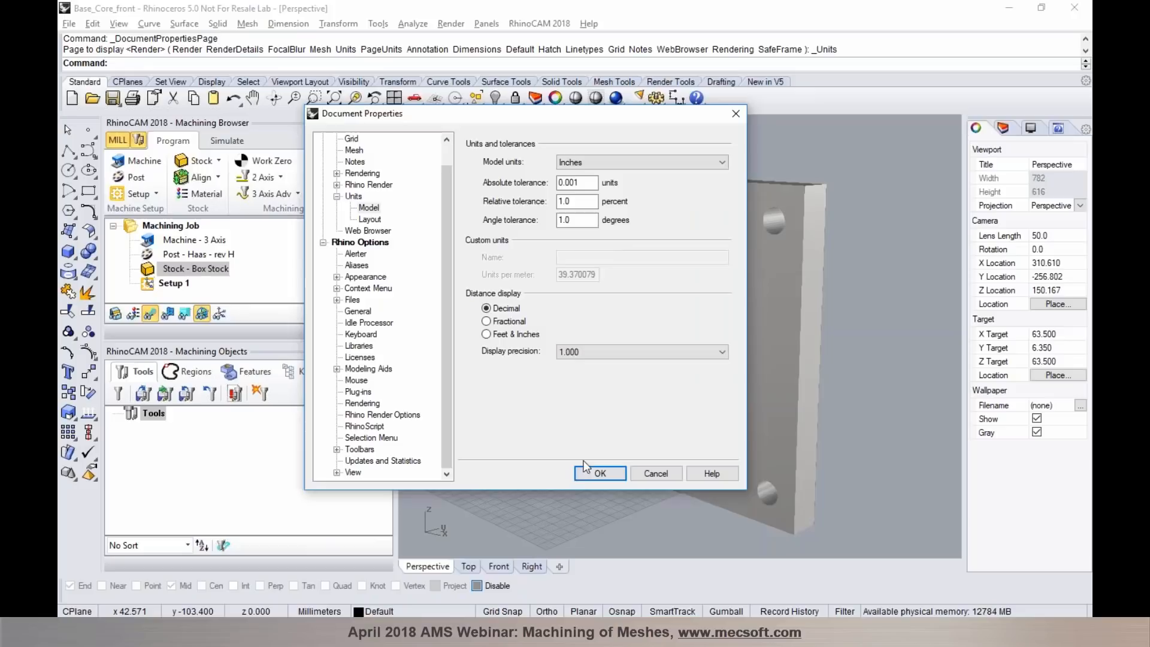
left_click(599, 473)
left_click(532, 347)
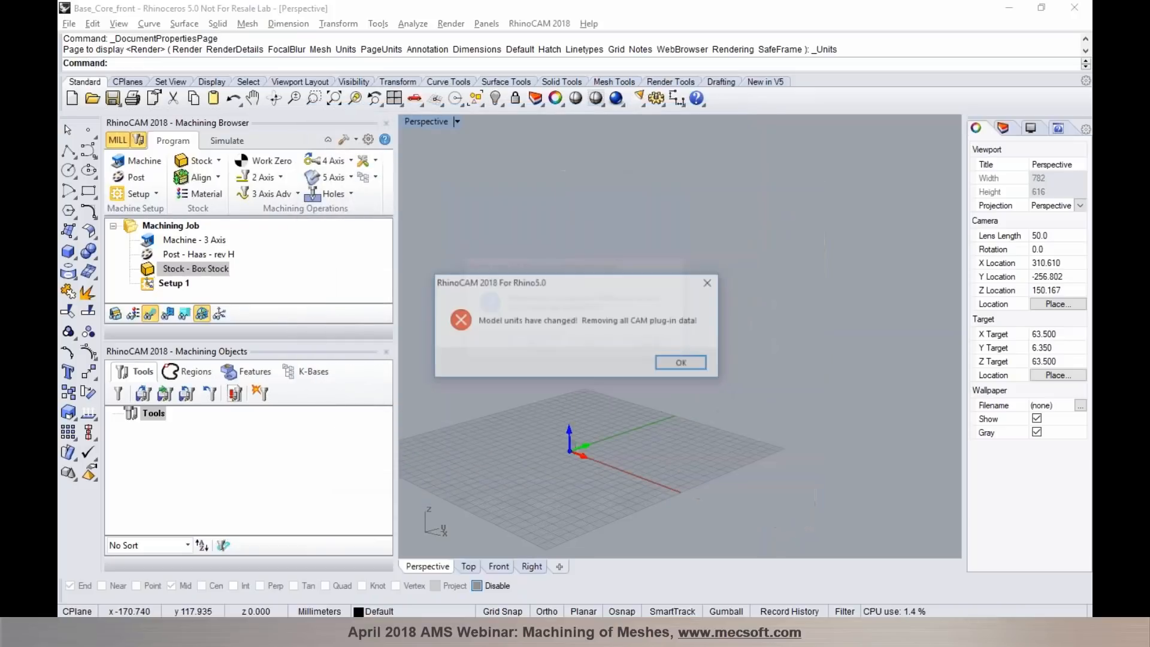
left_click(679, 364)
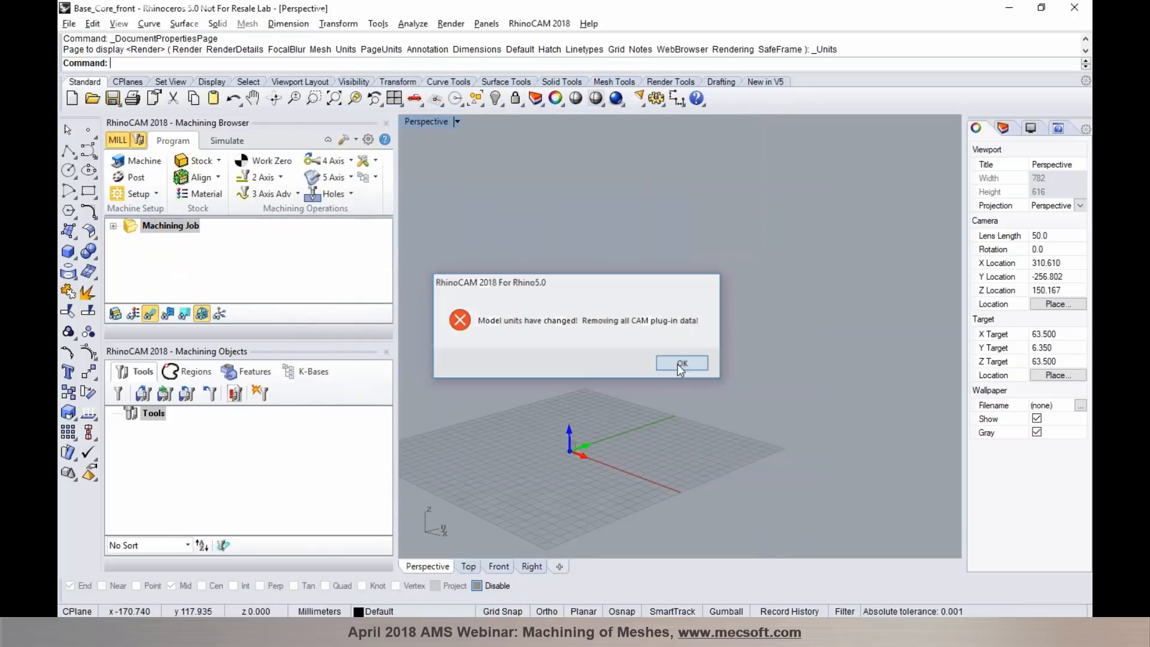
left_click(394, 99)
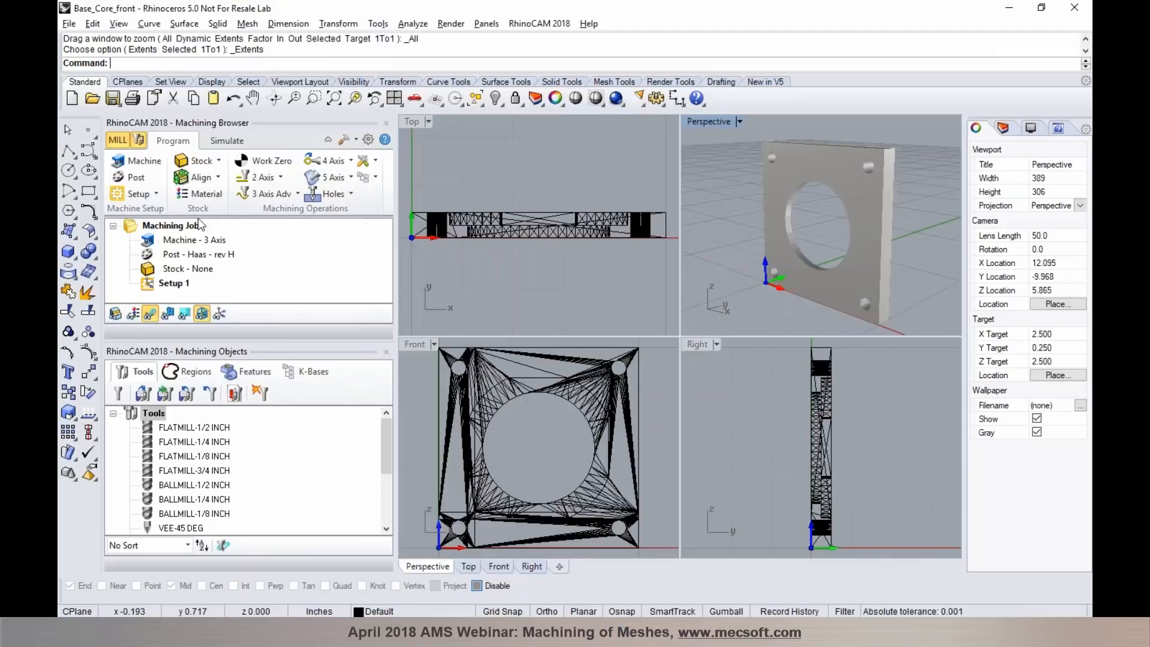
- Define the Box Stock from the upright plate's bounding box, with length 5, width 0.5 and height 5 inches
left_click(197, 162)
left_click(201, 179)
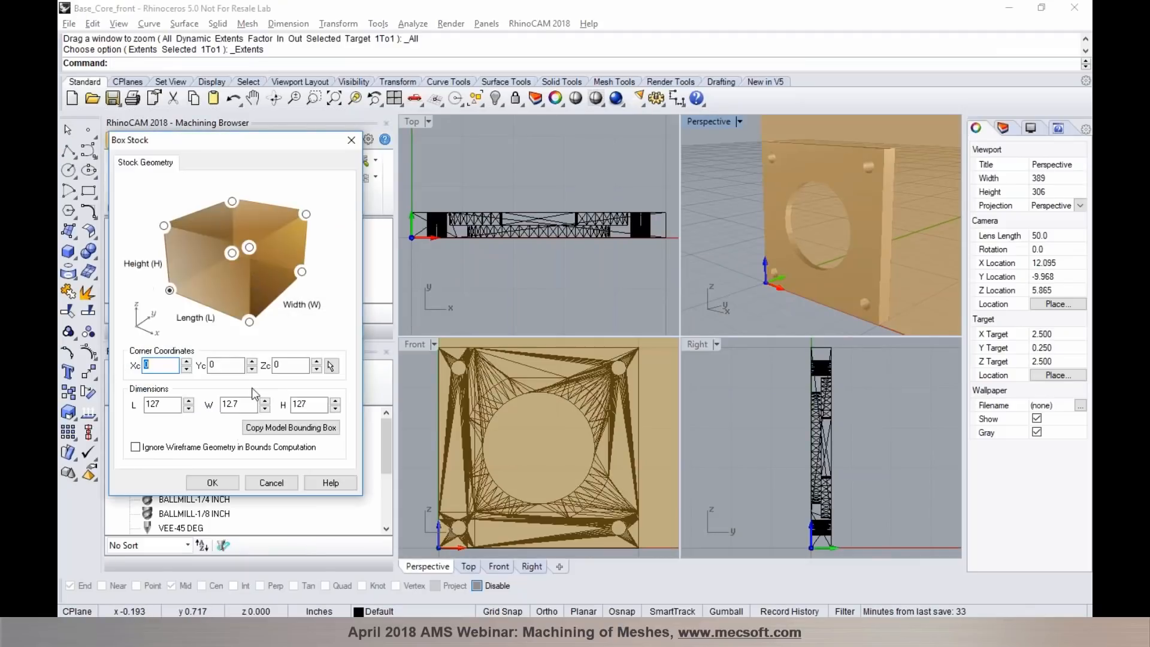
left_click(291, 427)
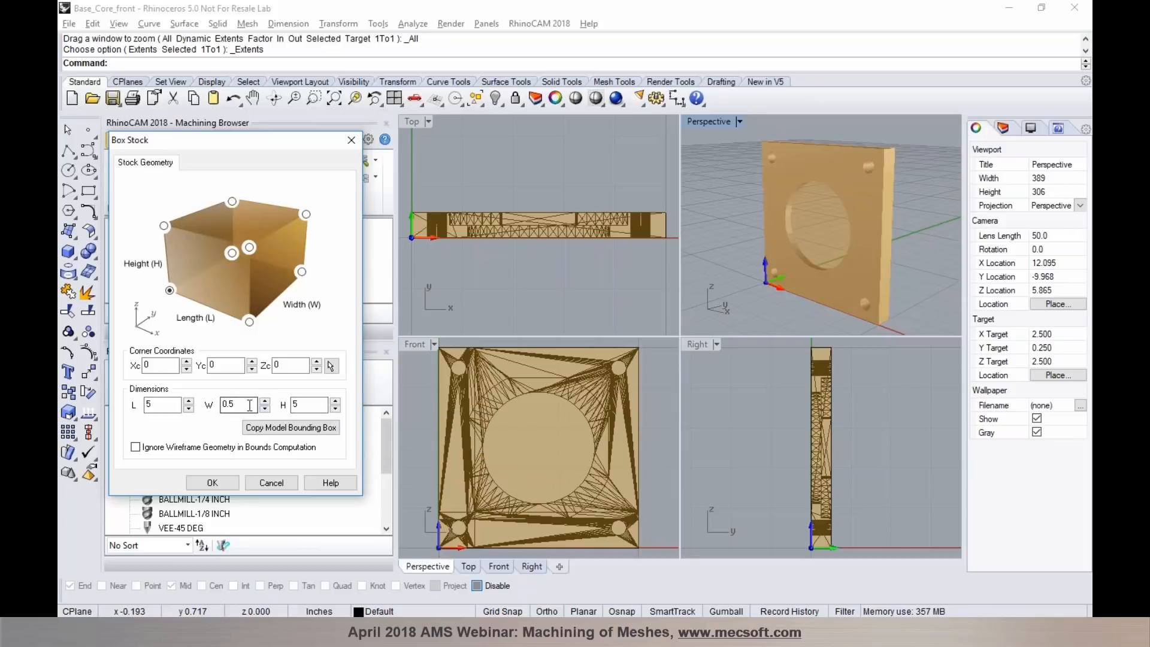
left_click(213, 483)
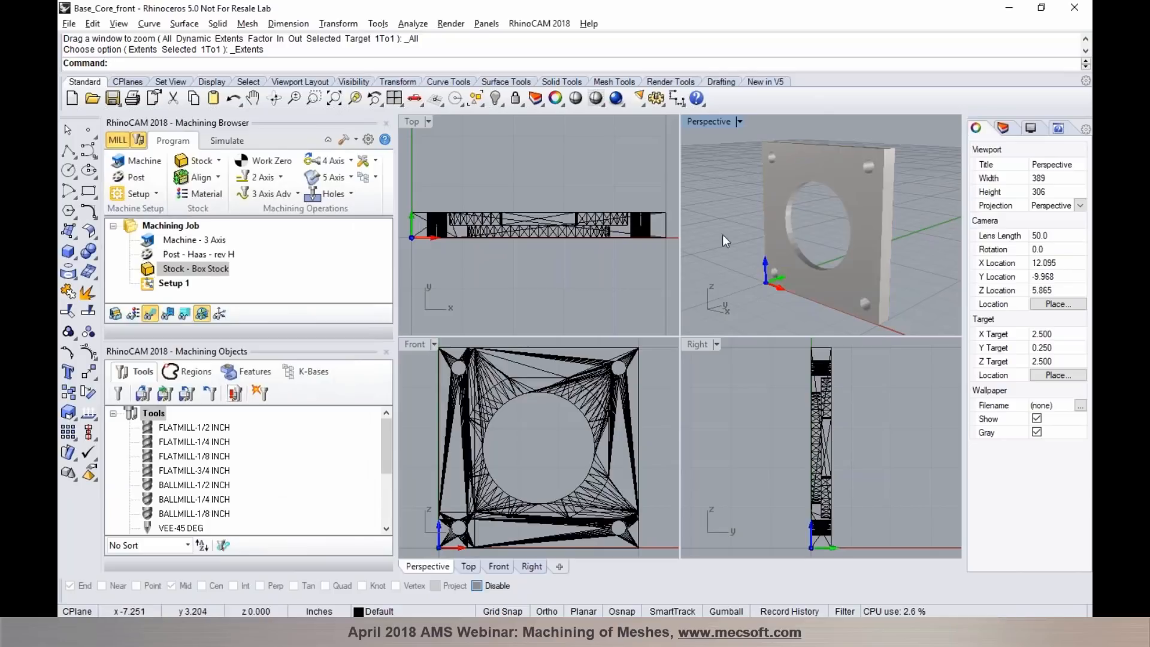
- Maximize the Perspective viewport and orient the part with the look-down direction from +Y, laying the plate flat with its recess facing up
scroll(772, 397, "down", 3)
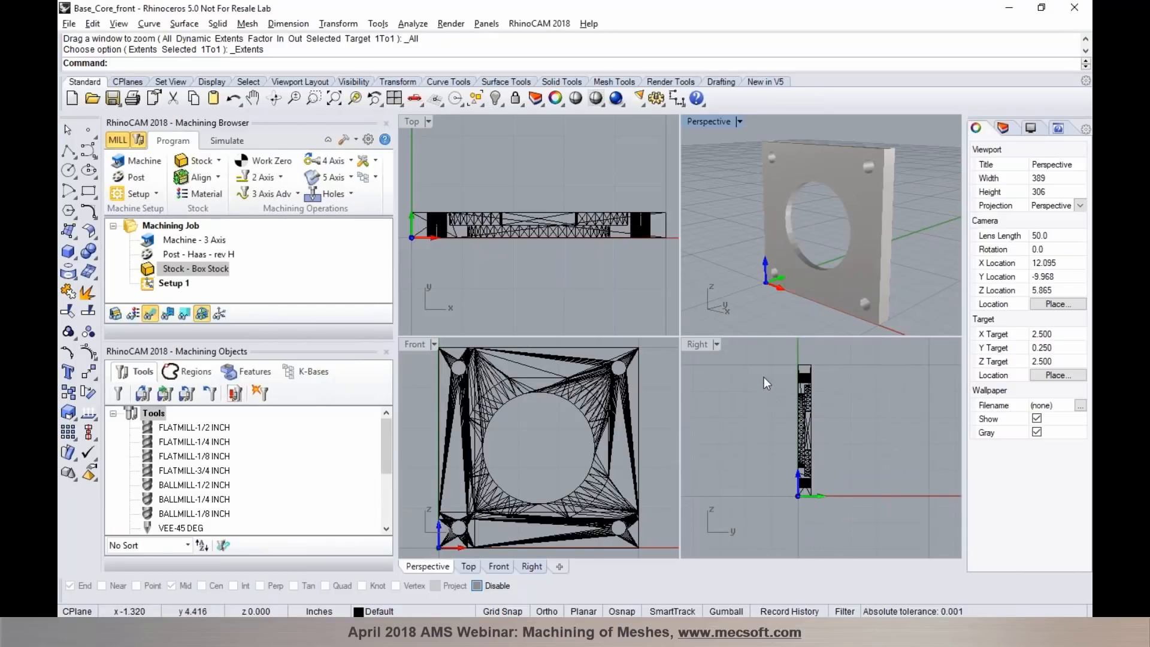
double_click(710, 127)
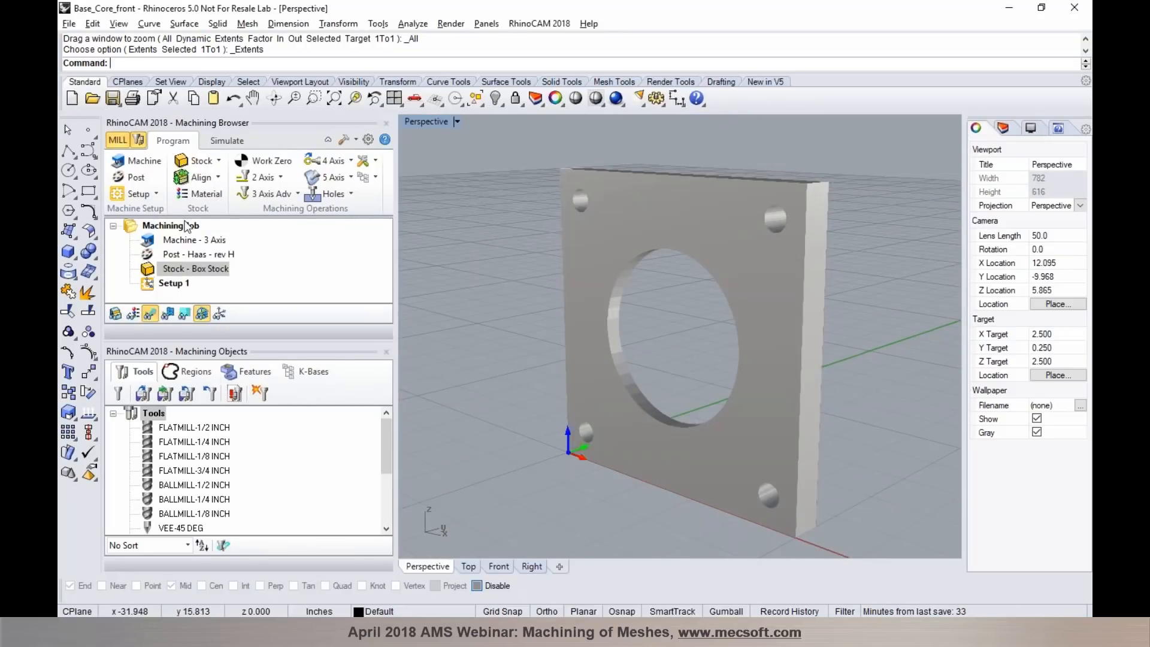
left_click(154, 194)
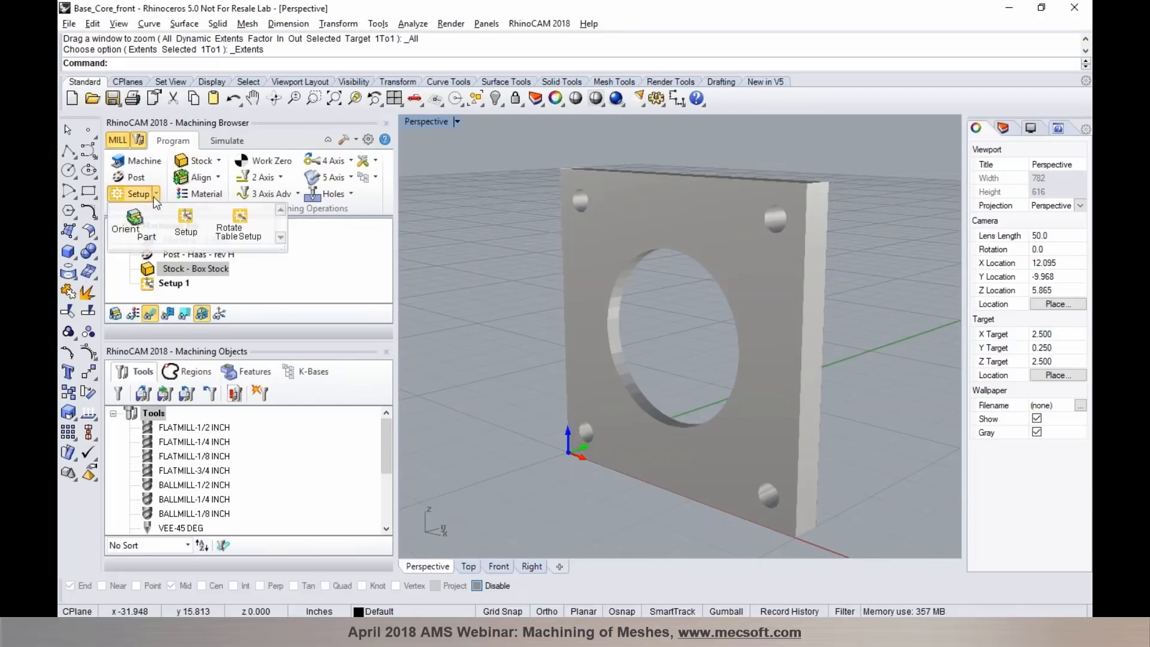
left_click(146, 227)
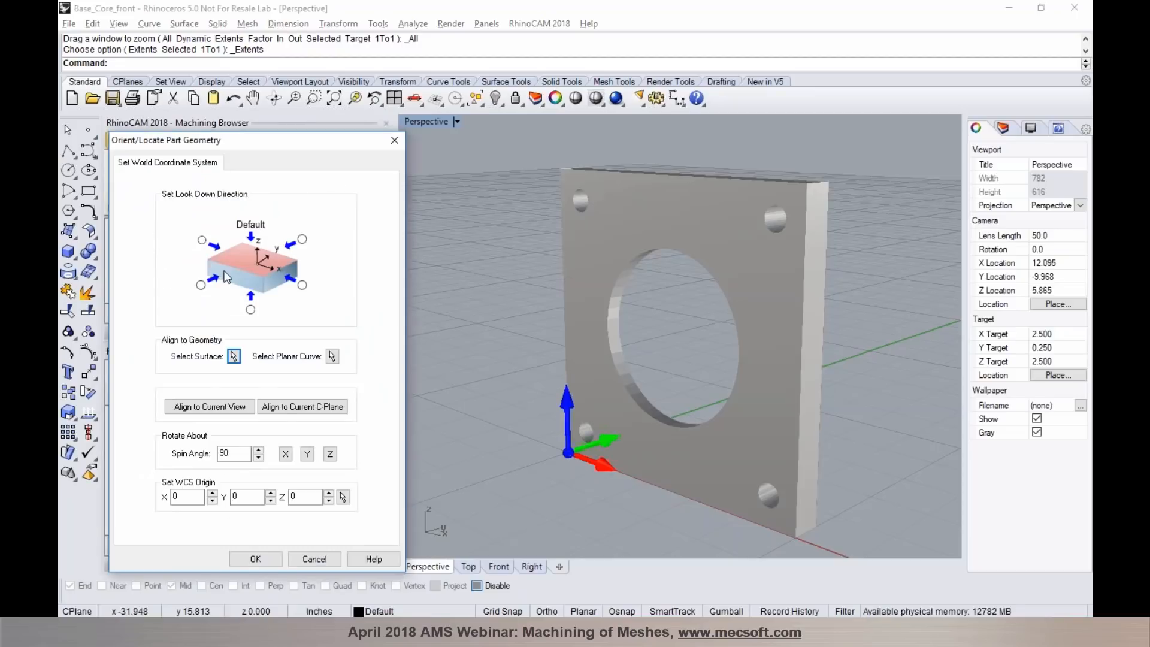
left_click(303, 239)
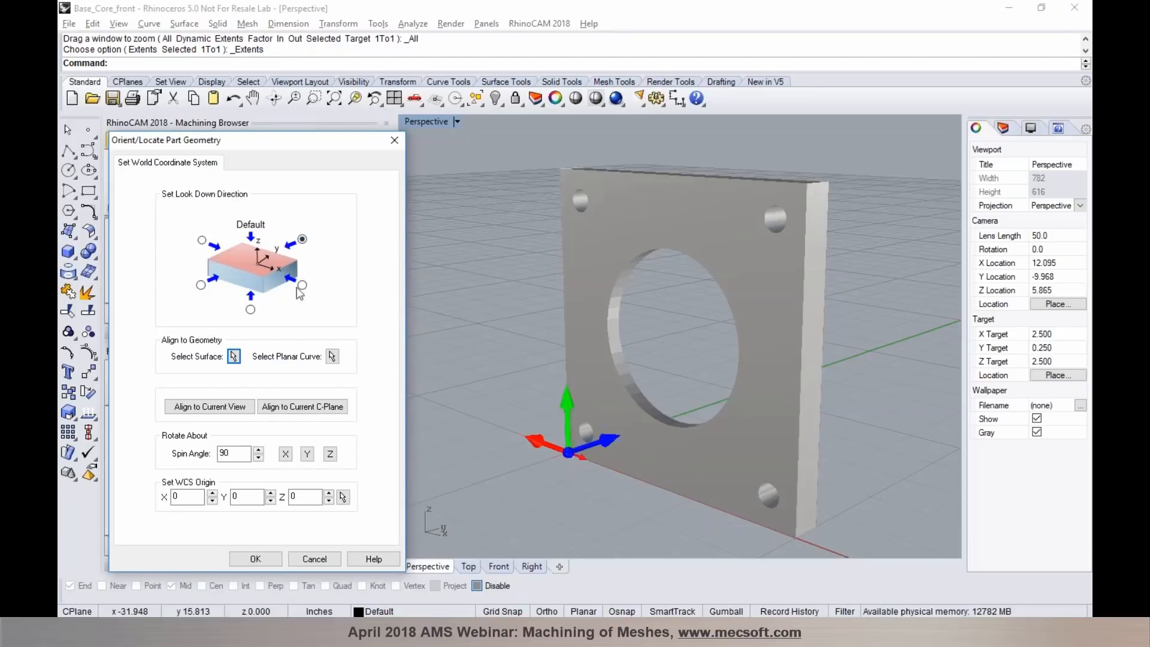
left_click(255, 558)
left_click(146, 193)
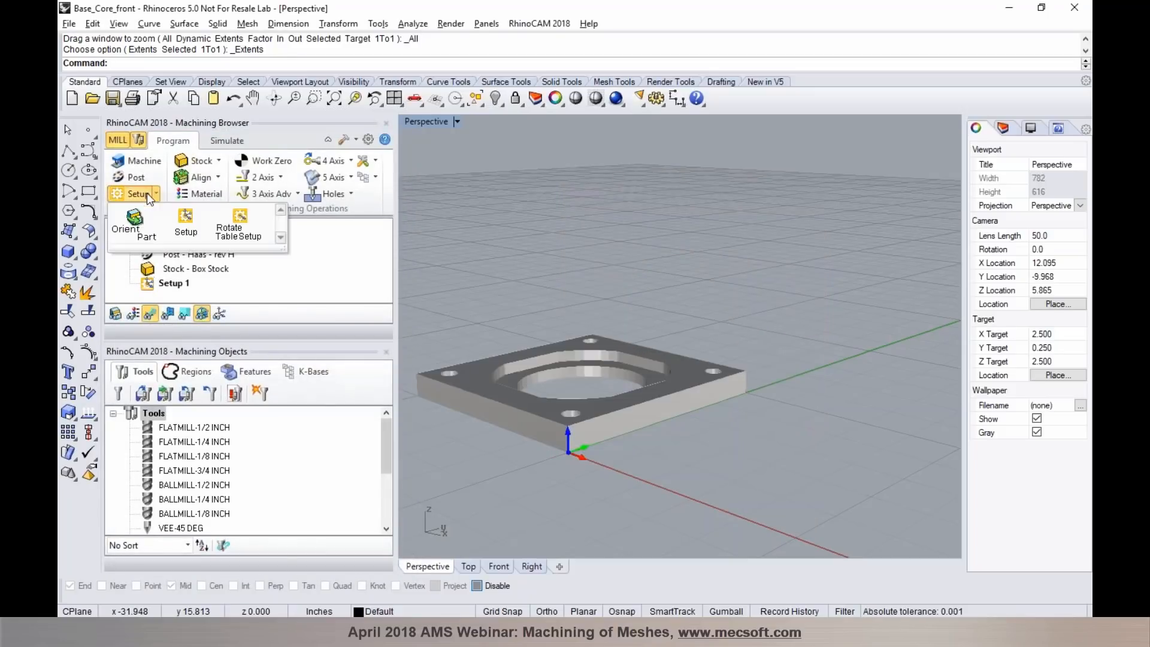
left_click(512, 246)
scroll(498, 407, "up", 6)
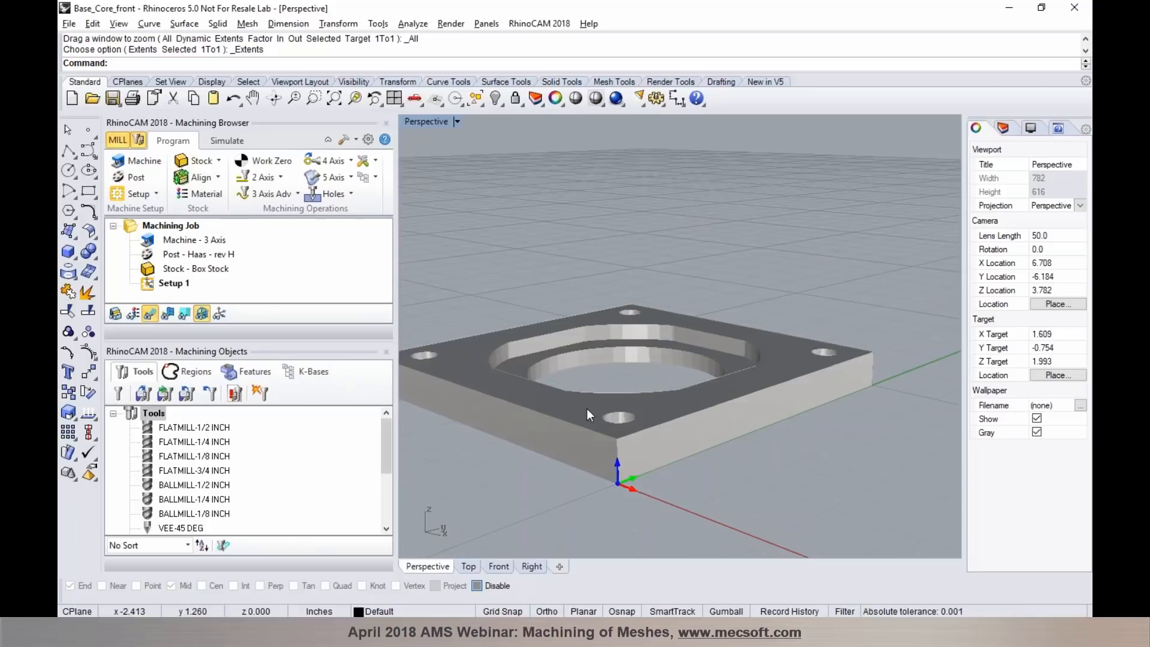
scroll(856, 407, "down", 4)
scroll(675, 368, "up", 1)
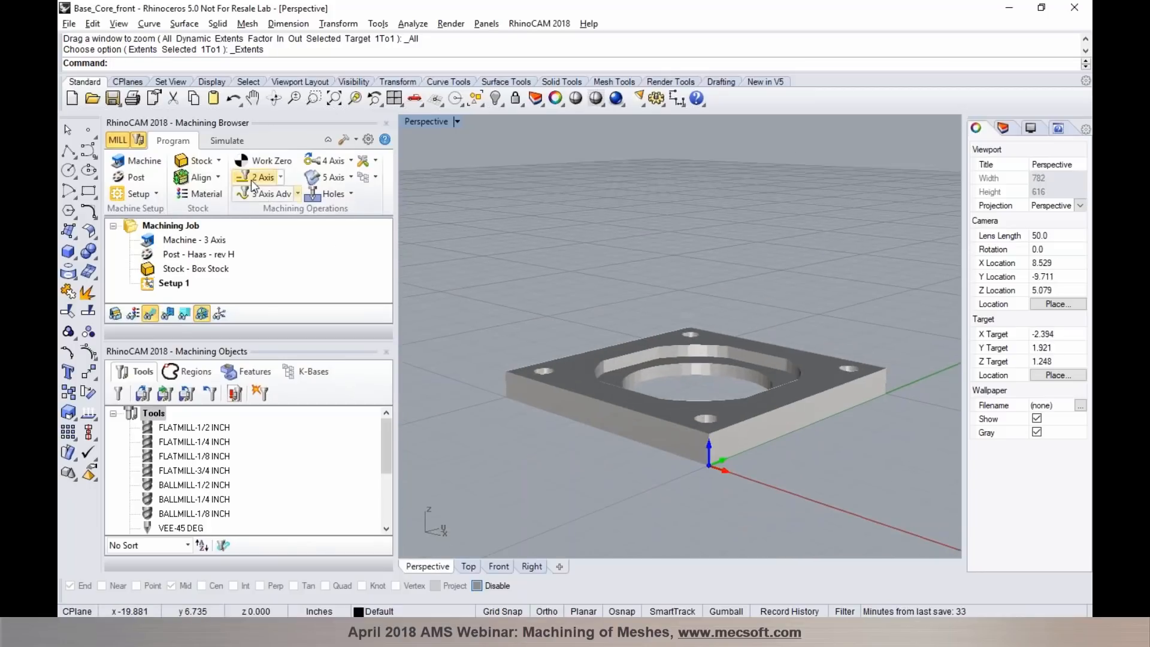
- Redefine the Box Stock from the flat plate's bounding box, with length 5, width 5 and height 0.5 inches
left_click(214, 163)
left_click(212, 178)
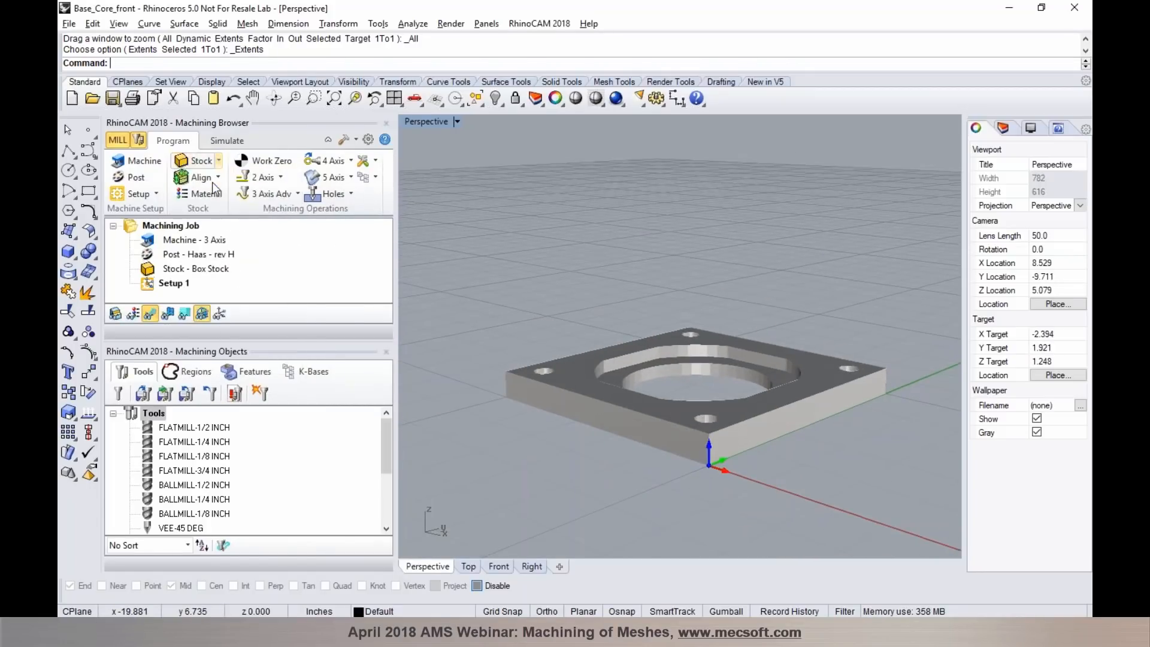
left_click(291, 427)
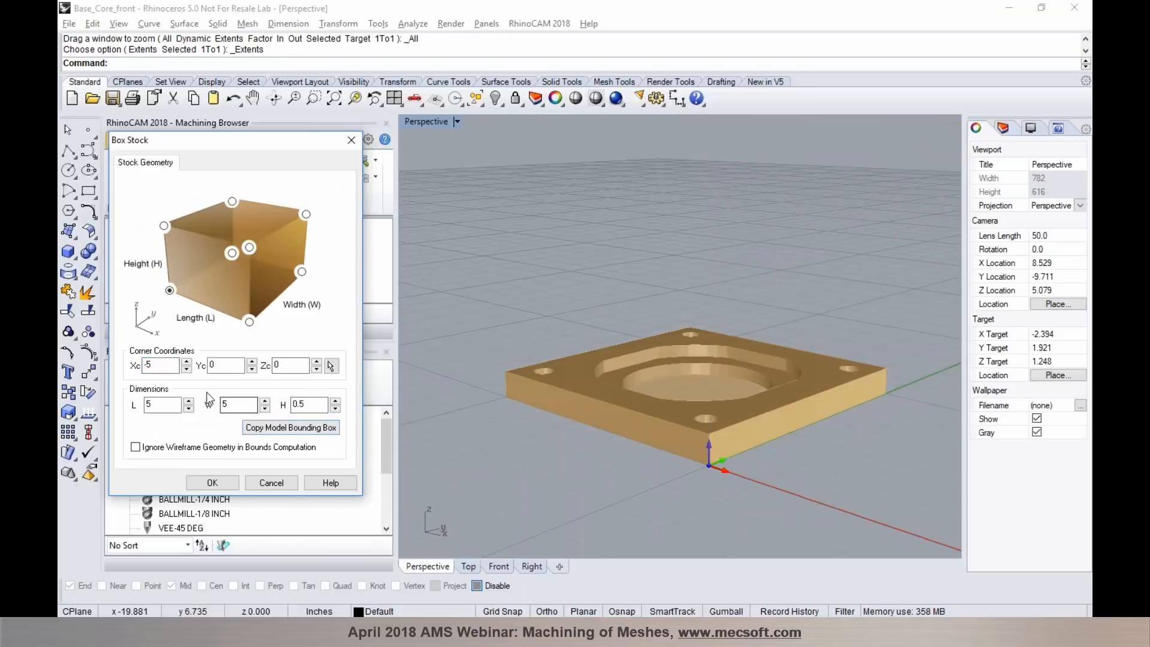
left_click(217, 482)
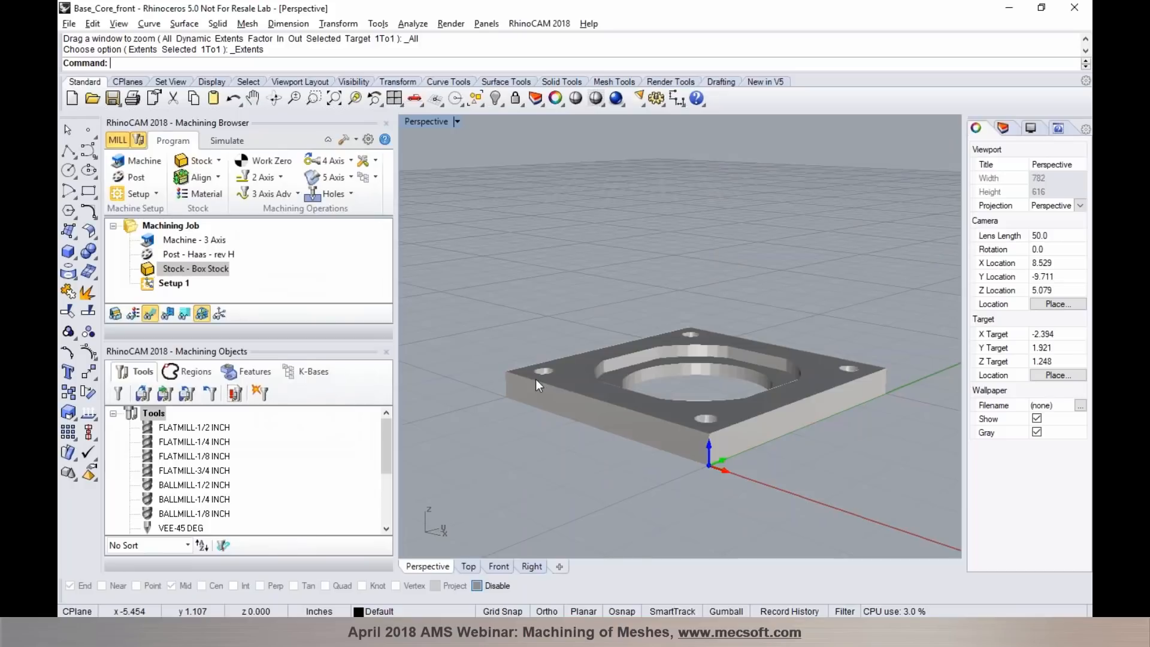
- Set the world coordinate origin to the stock box's Highest Z face at the South West corner, and fit the plate in a maximized Perspective viewport
left_click(201, 178)
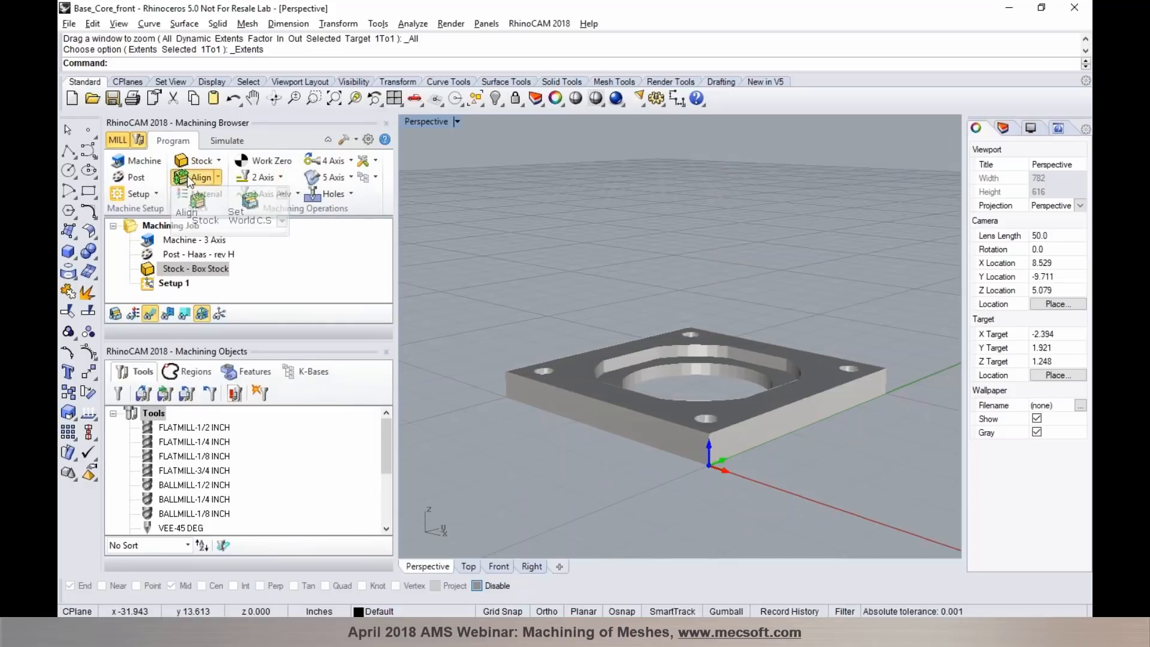
left_click(242, 208)
left_click(226, 334)
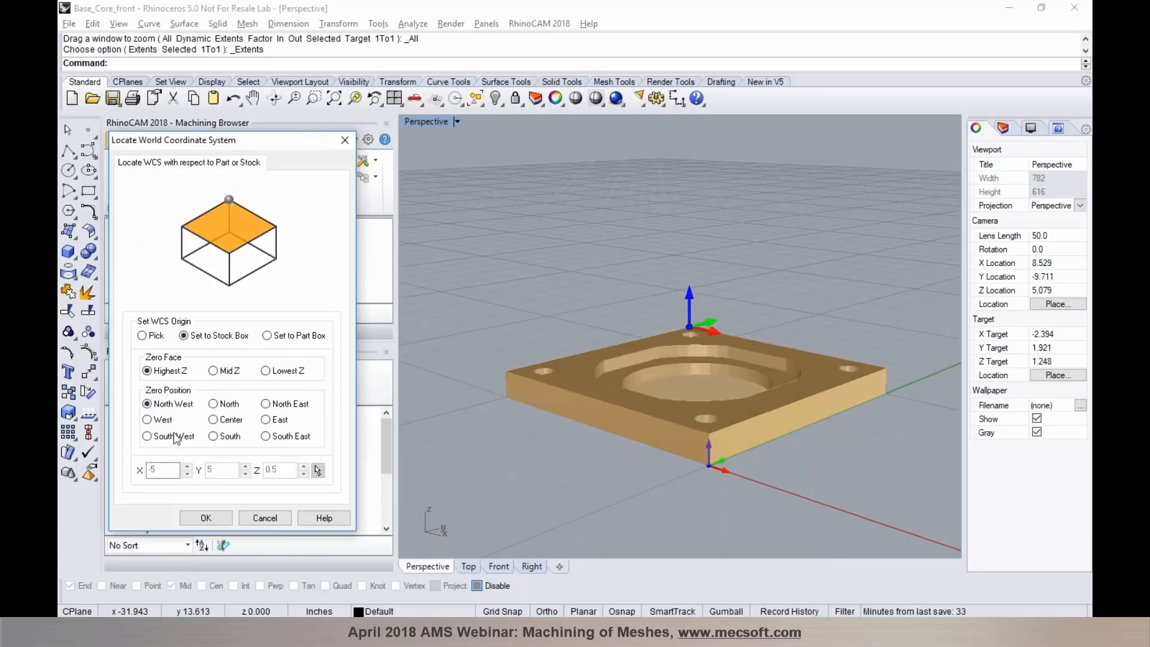
left_click(175, 437)
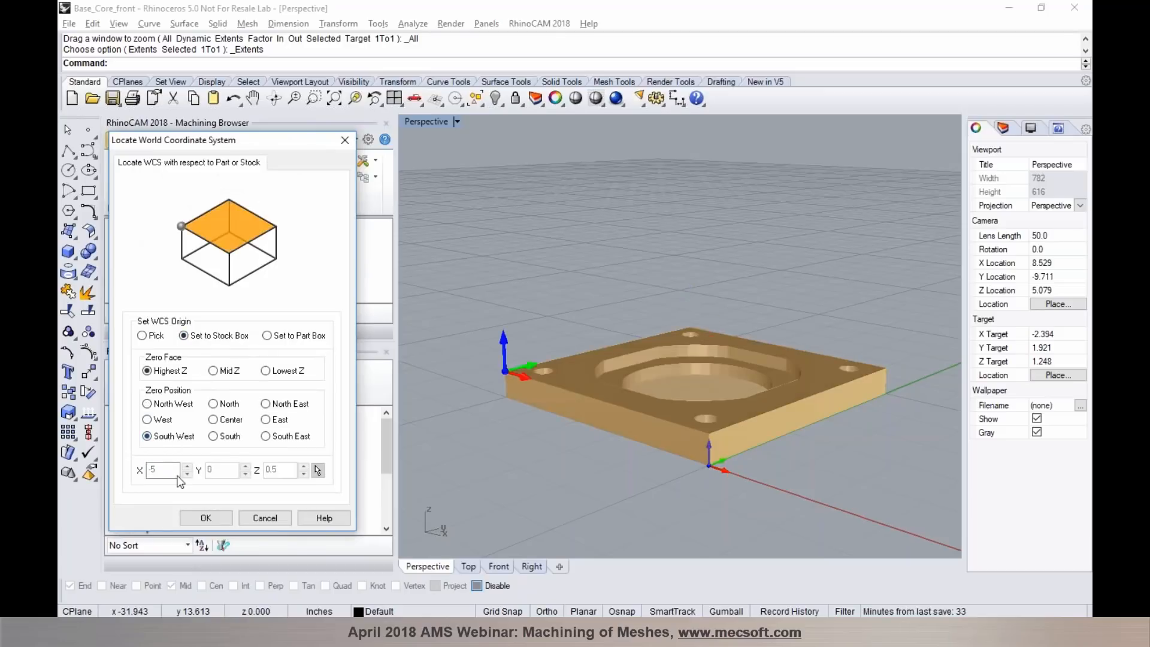
left_click(198, 518)
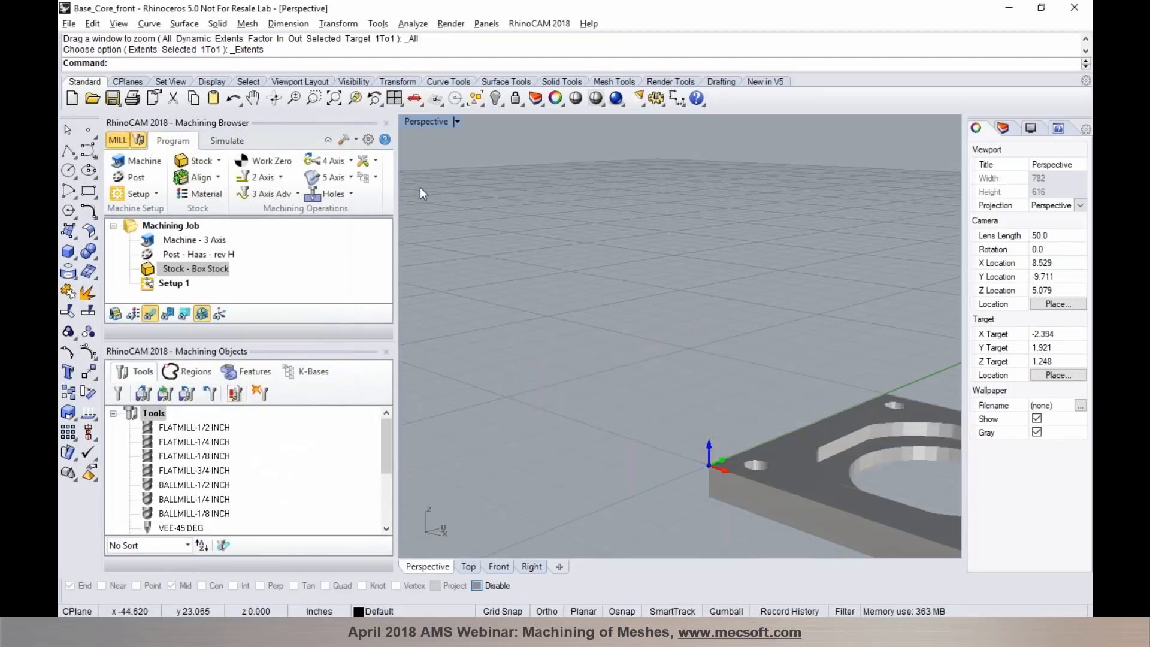
left_click(393, 100)
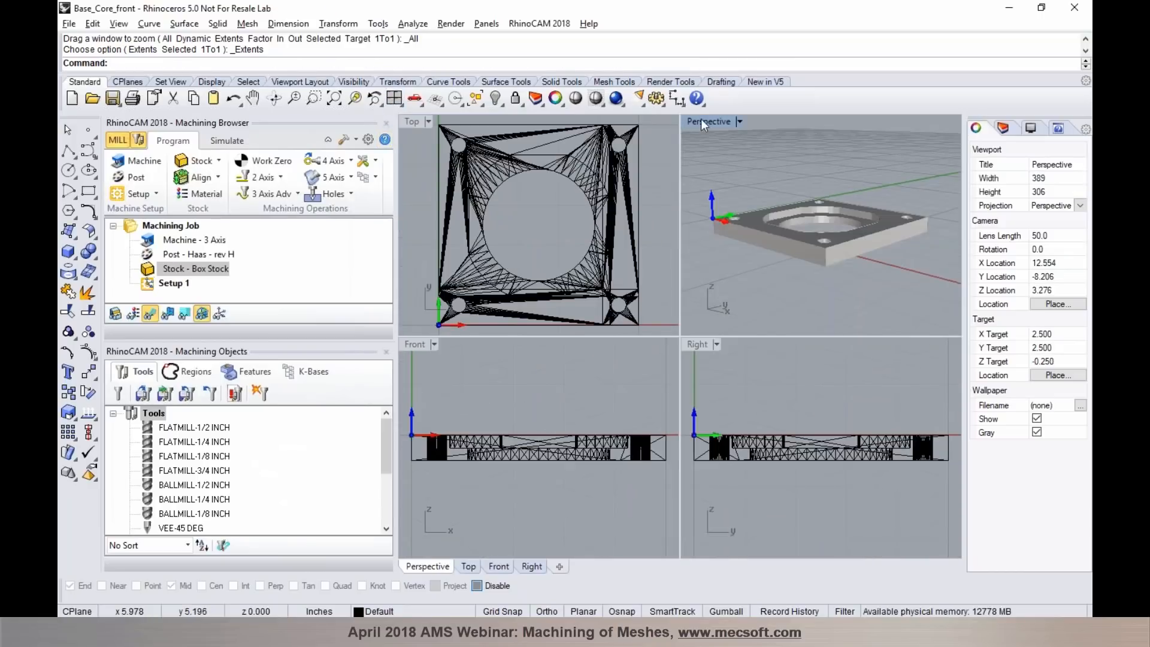
double_click(702, 119)
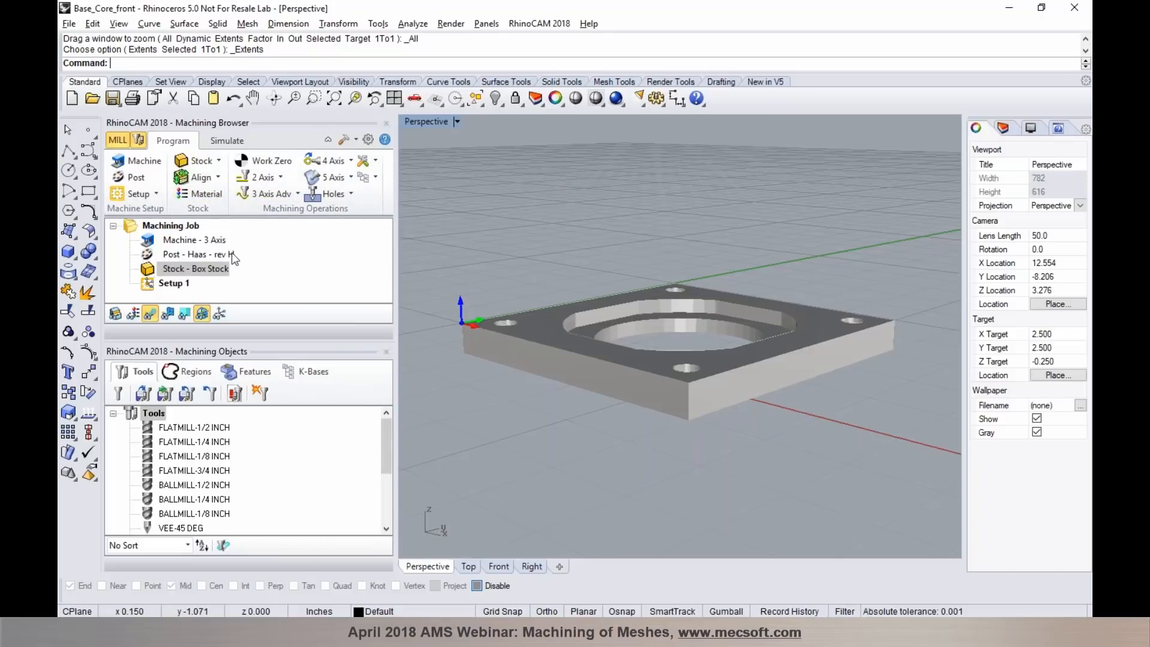
- Recompute the 5 × 5 × 0.5 inch Box Stock from the relocated plate's bounding box, with the corner's Z at -0.5
left_click(213, 162)
left_click(213, 182)
left_click(292, 427)
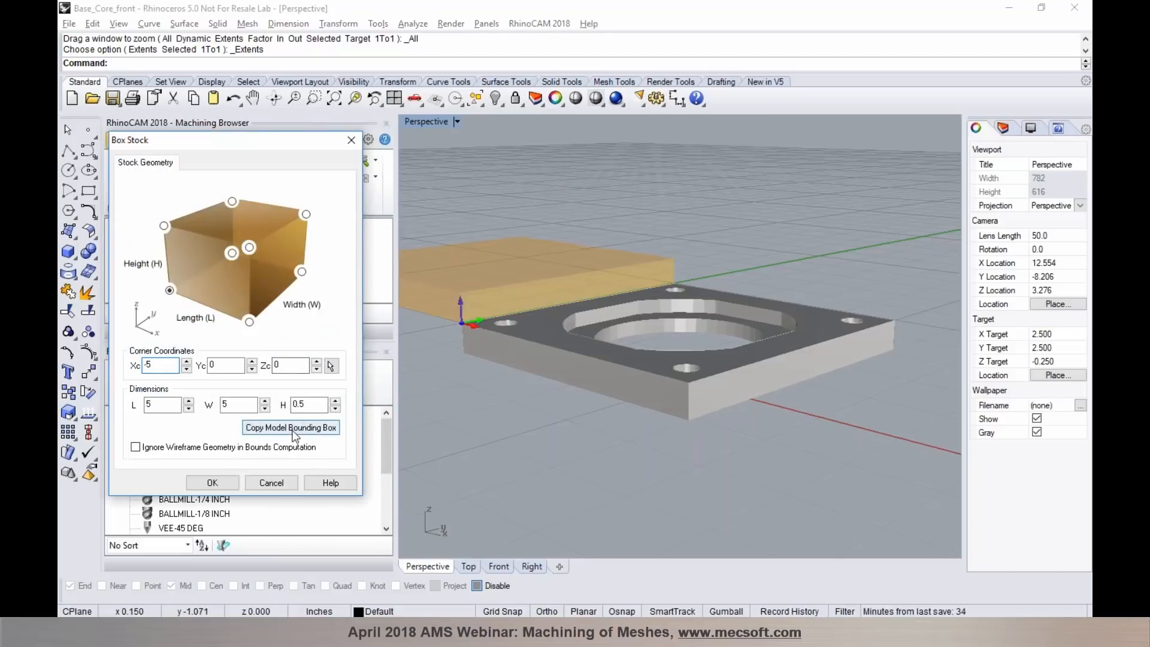
left_click(226, 483)
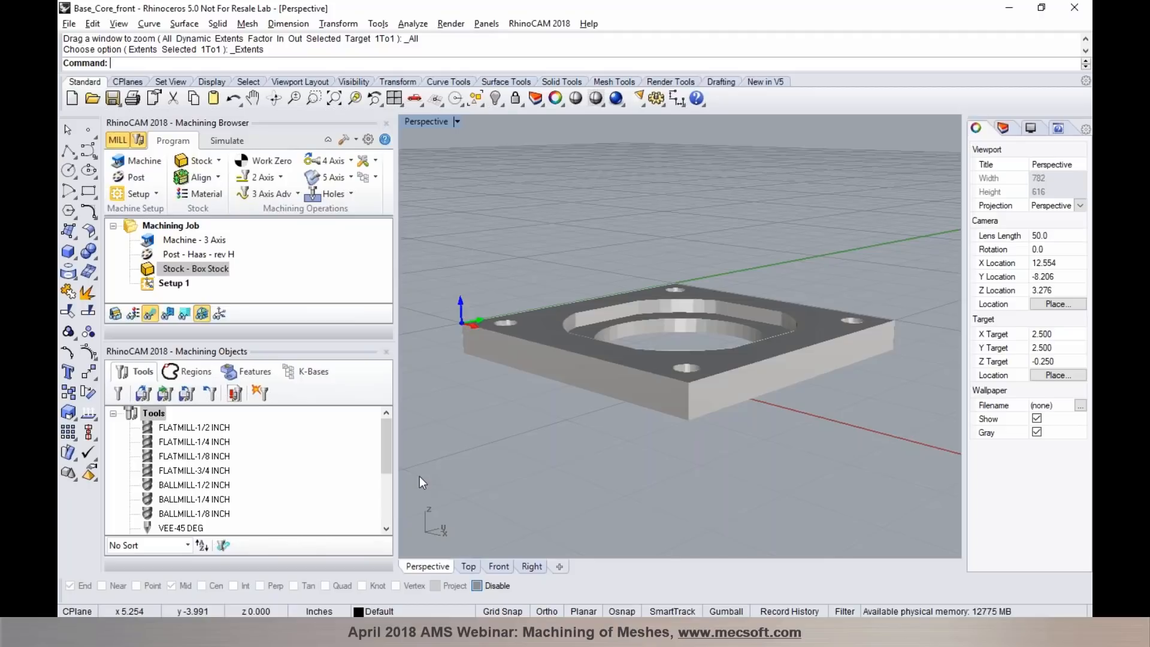
- Show the list of machining regions and view the plate's mesh wireframe from the top in a maximized viewport
right_click_drag(580, 334, 623, 357)
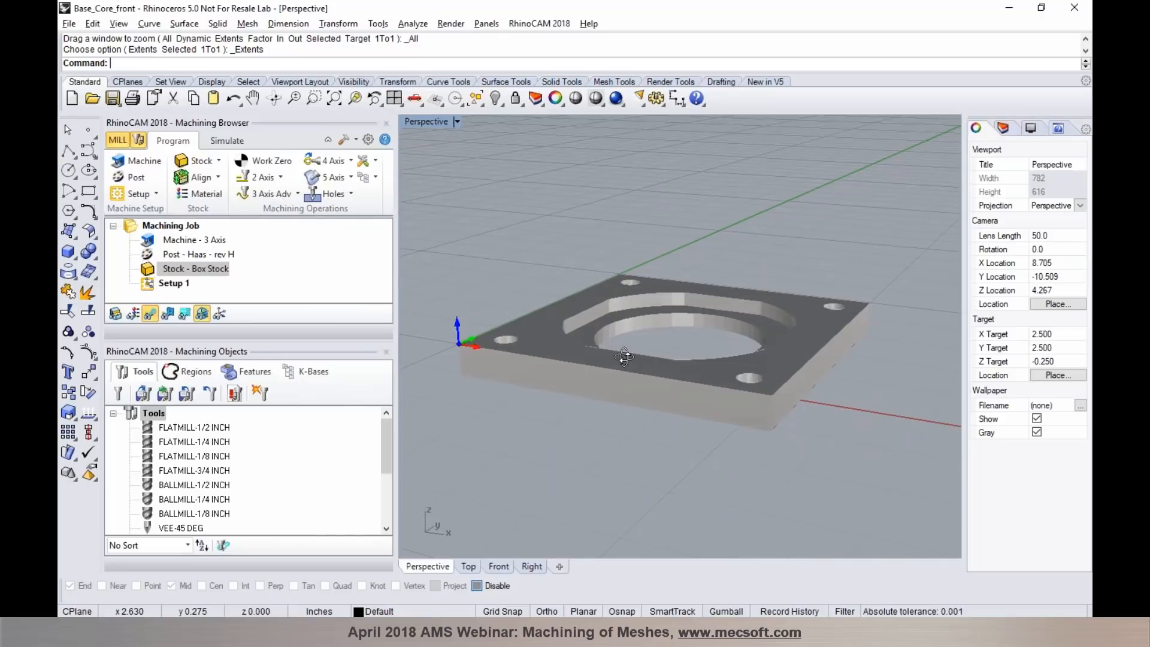
right_click_drag(624, 357, 624, 360)
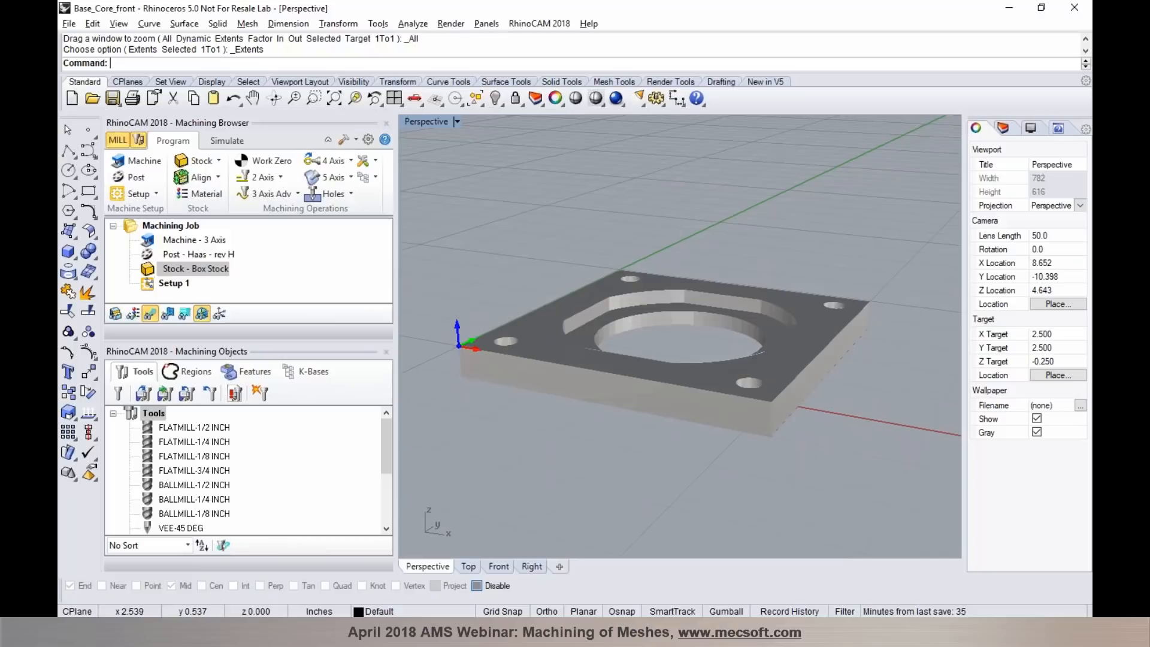
left_click(196, 372)
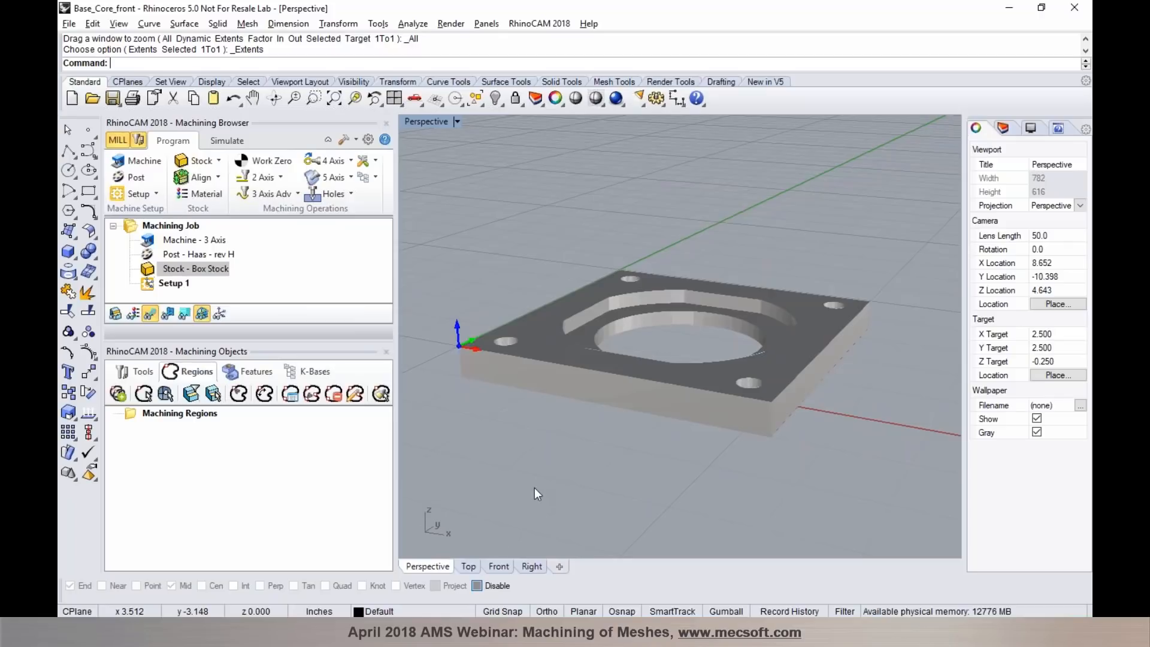
left_click(466, 566)
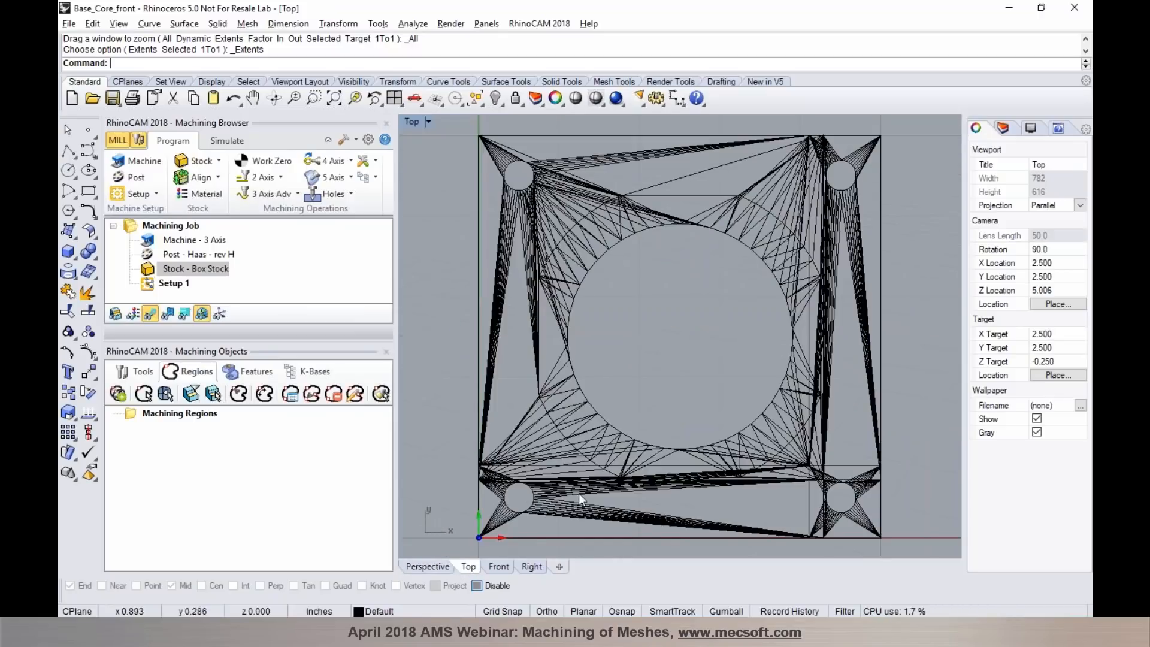
- Shade the Top view and create Mesh Outline curves from the entire plate mesh
left_click(596, 97)
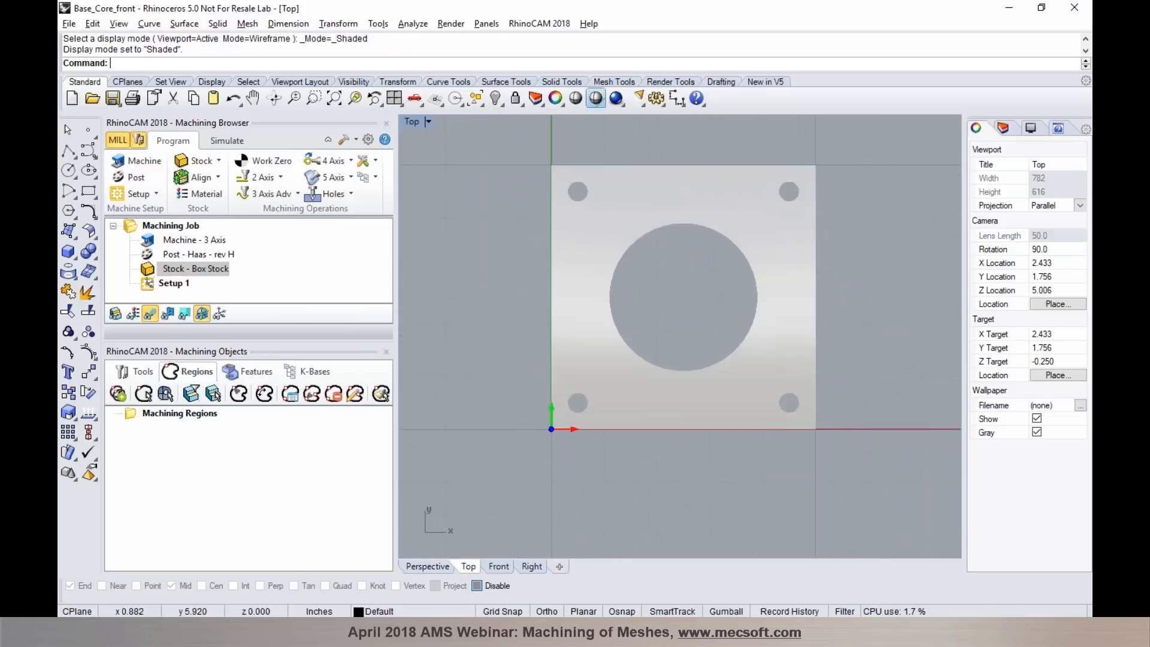
left_click(148, 23)
mouse_move(214, 476)
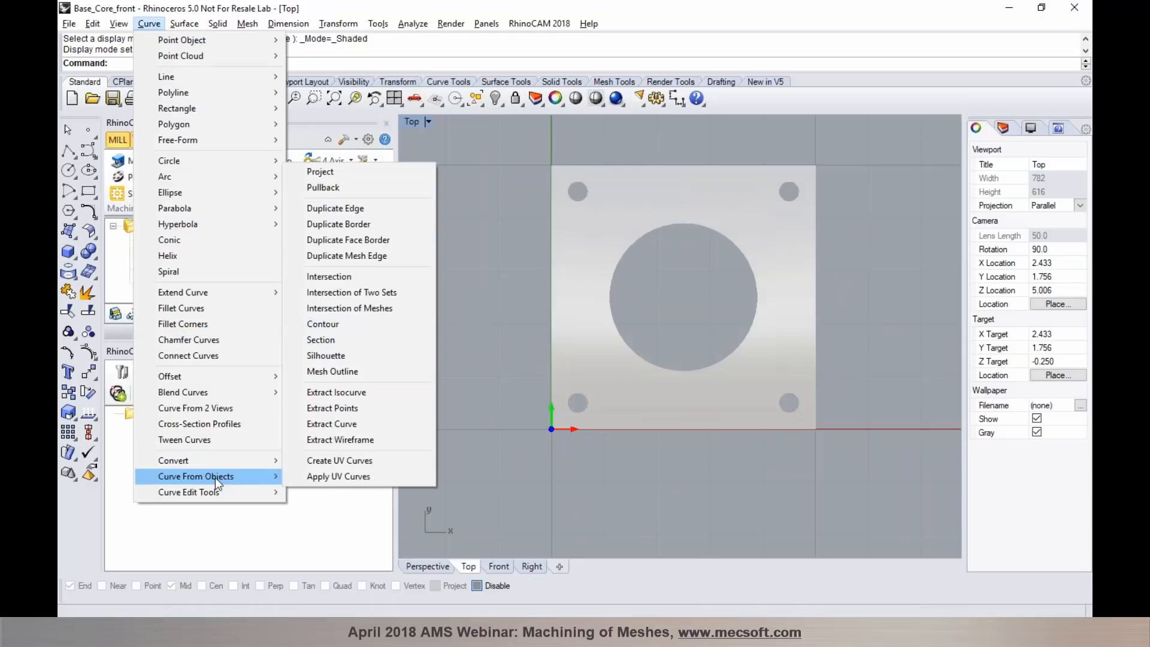
left_click(340, 375)
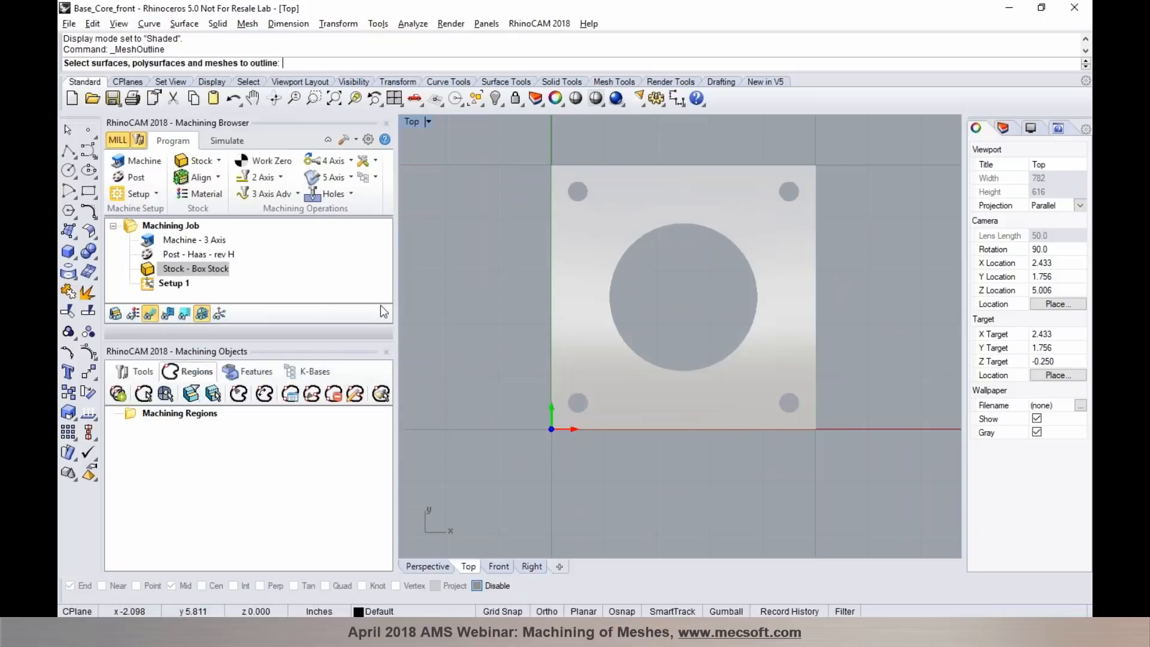
left_click_drag(503, 124, 846, 478)
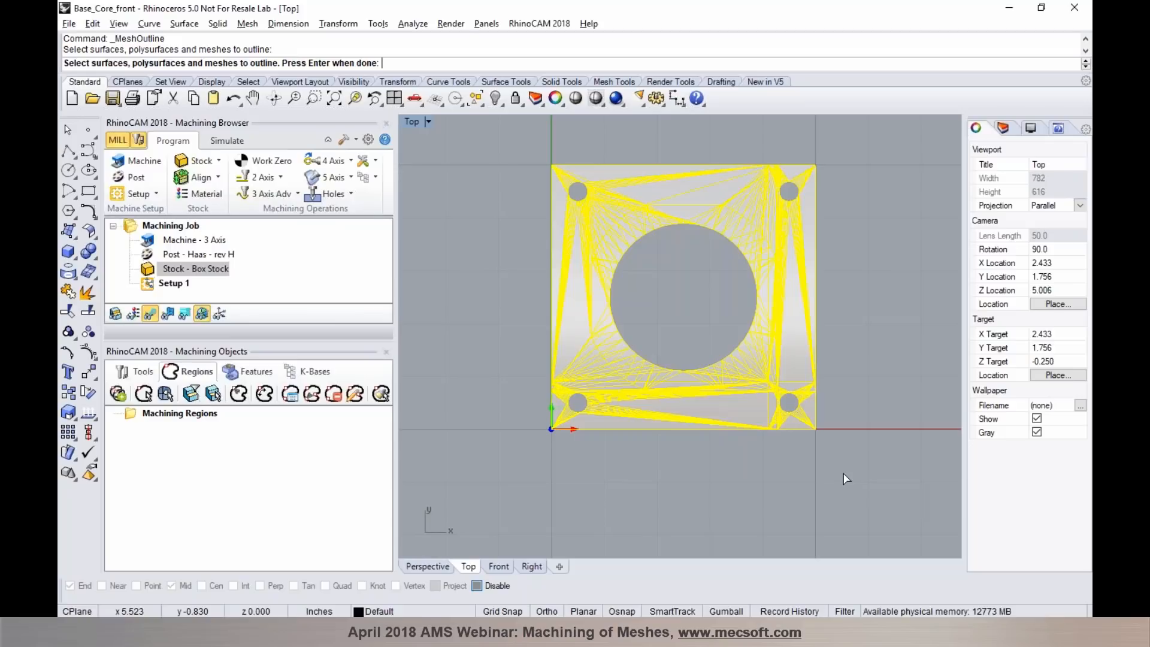
key("Return")
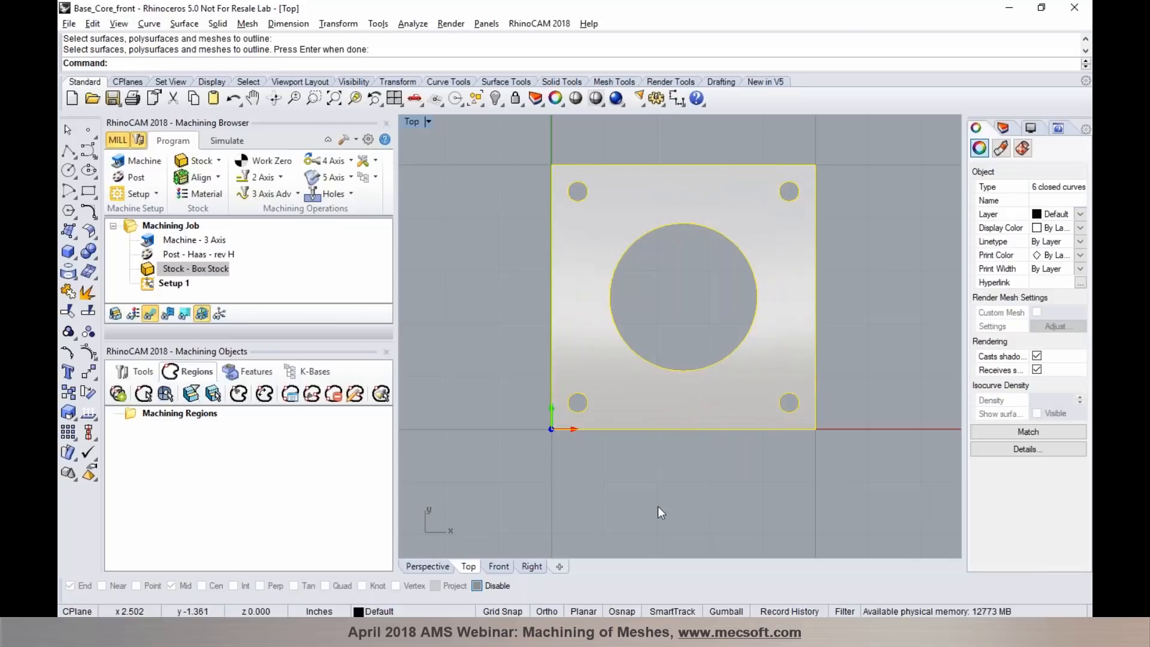
- Select the plate mesh's flat areas as machining regions while working in the Perspective view
left_click(442, 567)
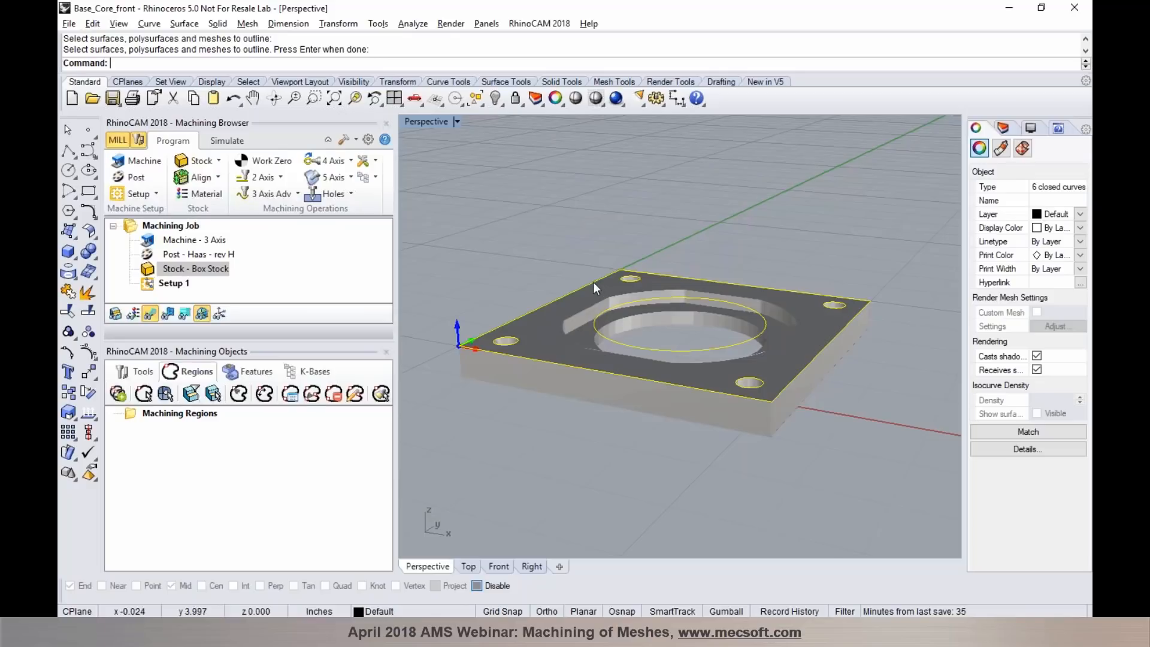
scroll(550, 309, "up", 3)
left_click(516, 461)
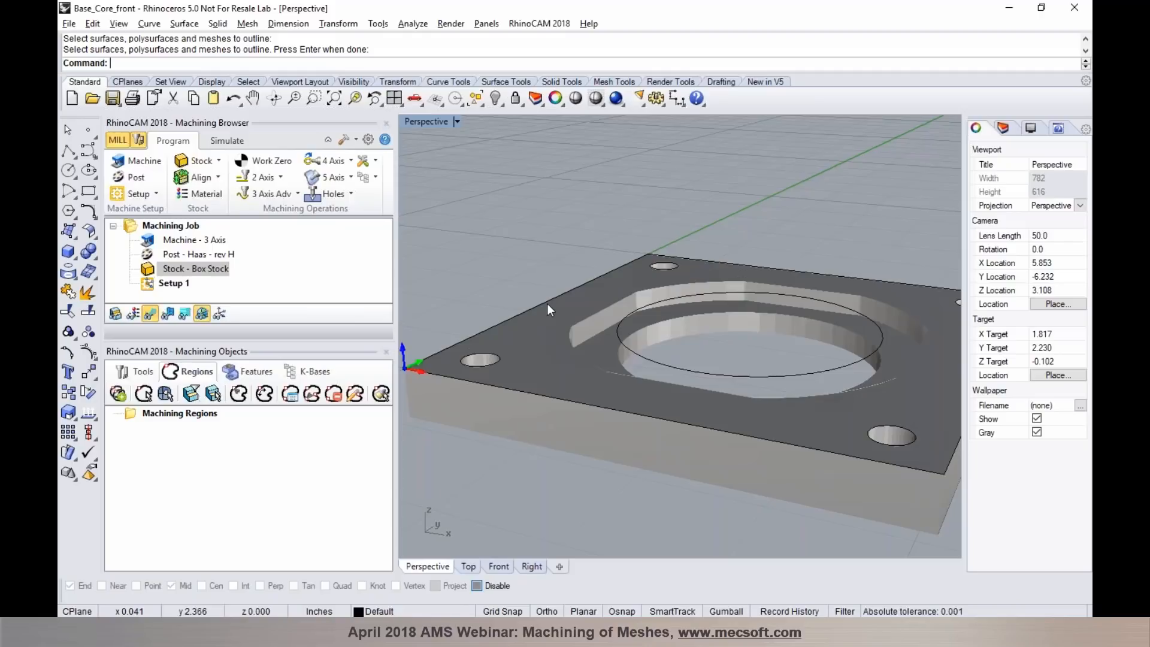
scroll(590, 308, "up", 2)
right_click_drag(591, 315, 652, 359)
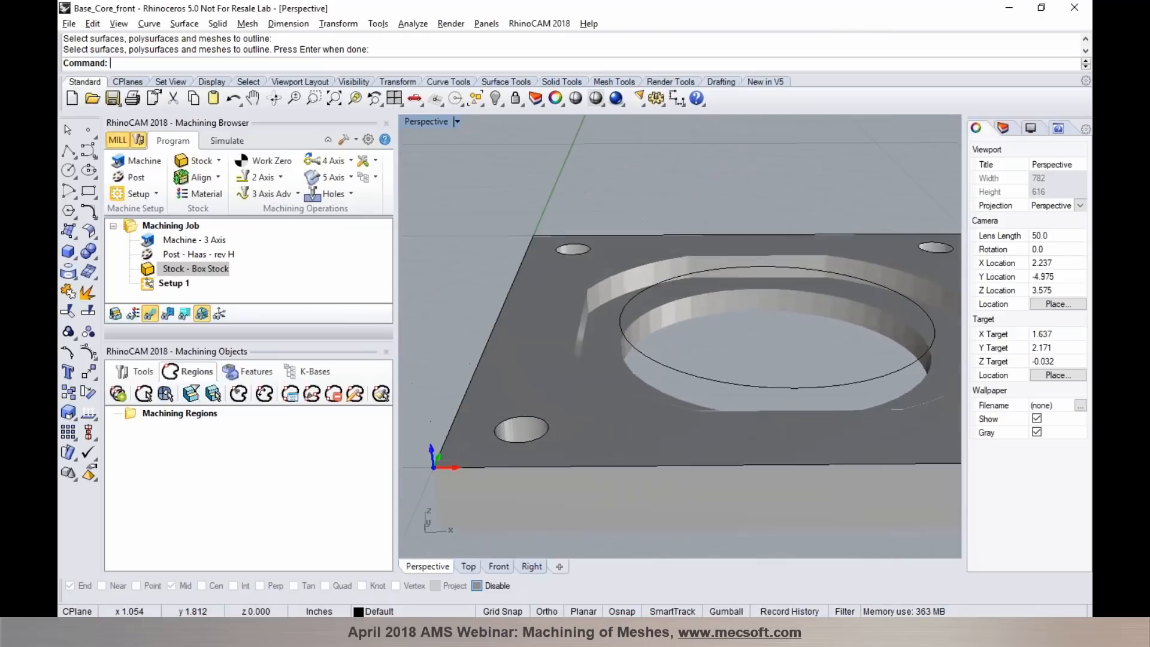
scroll(613, 337, "up", 2)
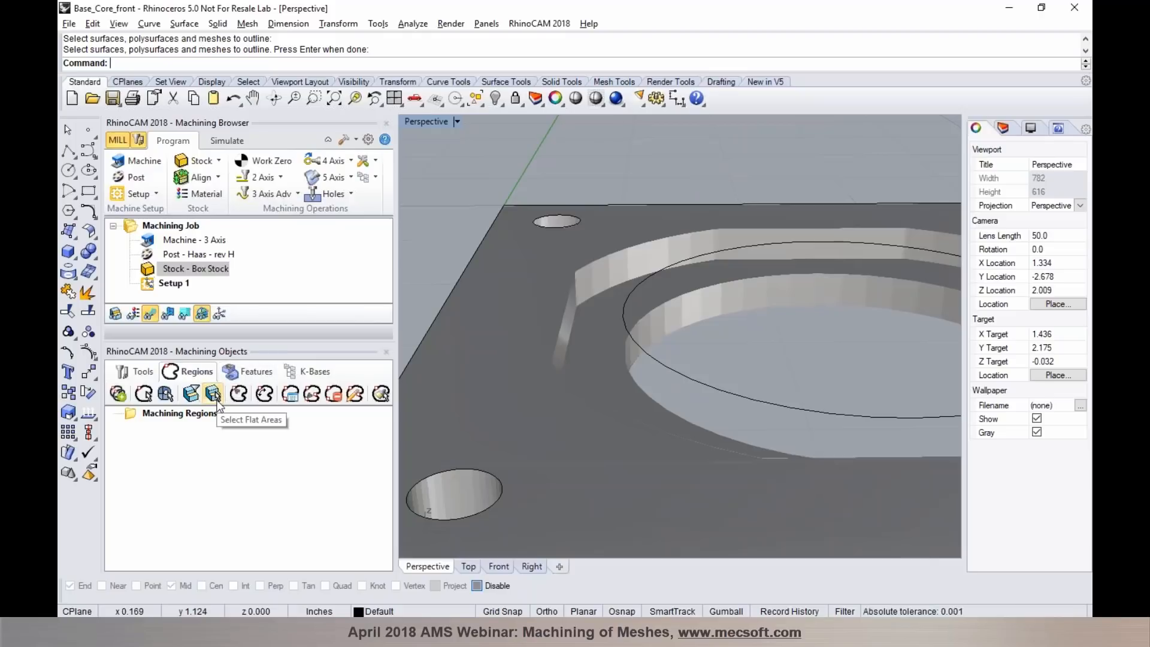
left_click(213, 394)
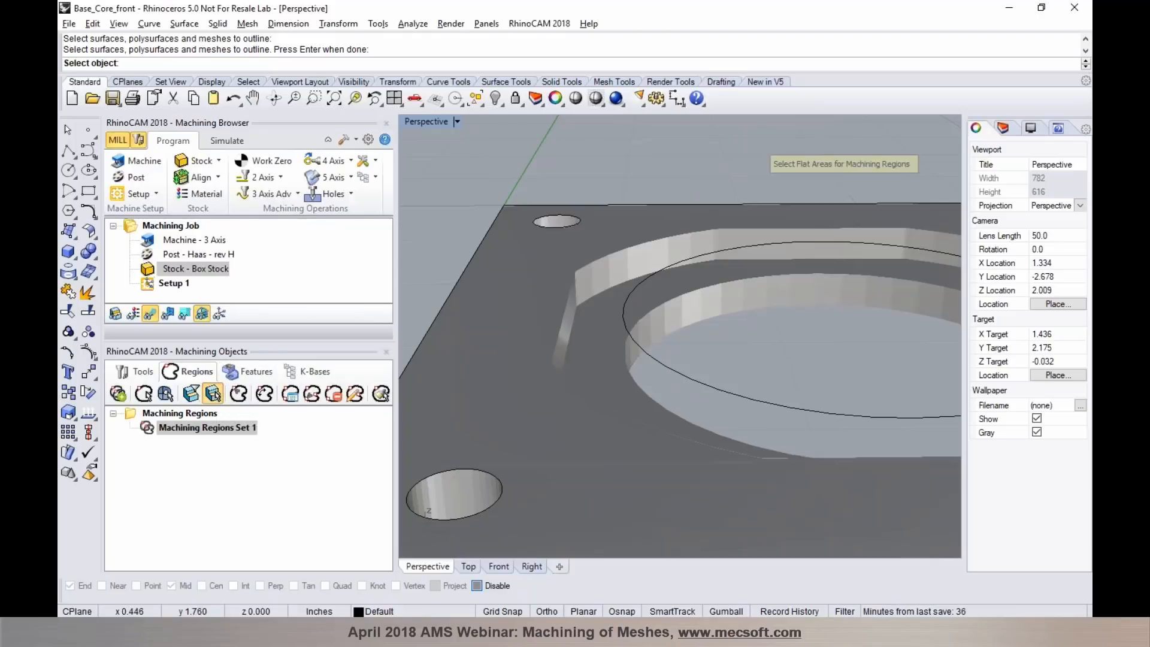
left_click(596, 369)
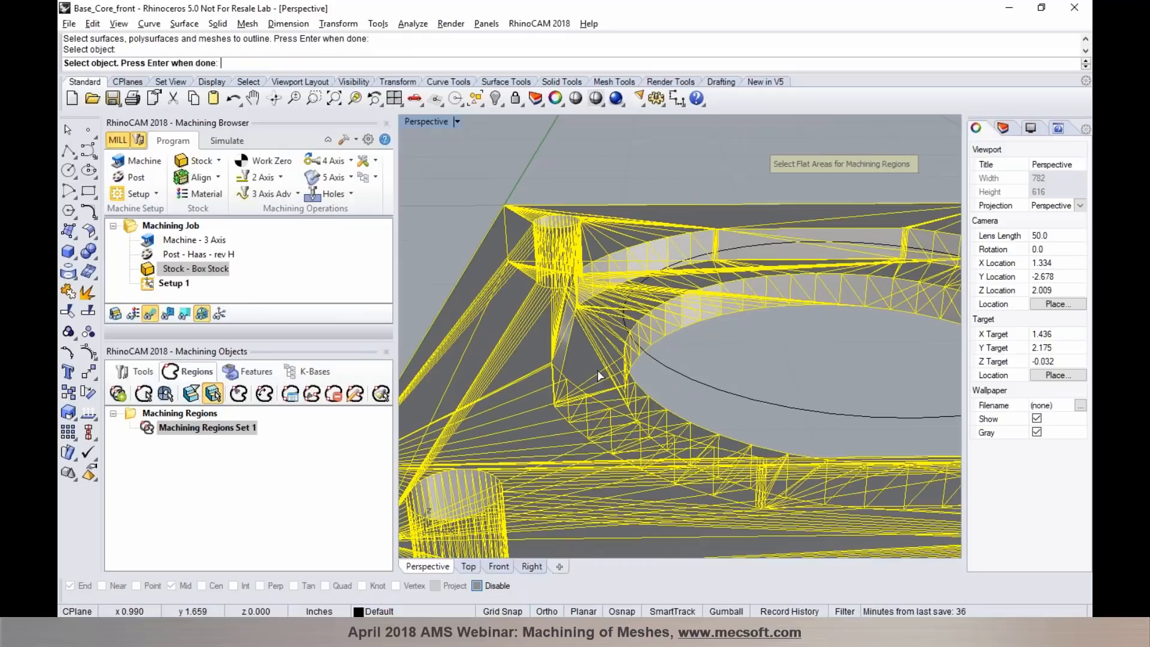
right_click(701, 393)
scroll(604, 376, "down", 4)
right_click_drag(665, 406, 598, 402)
- Highlight Flat Area Region 1 and Flat Area Region 2 in turn to examine their location on the plate
left_click(177, 442)
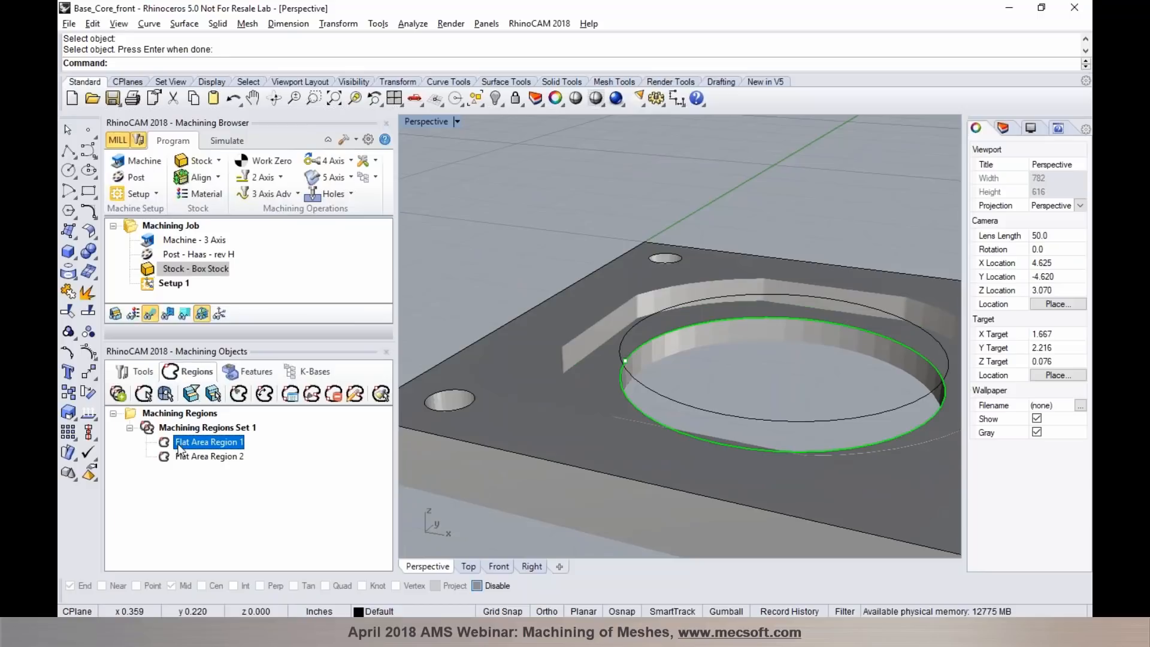
left_click(177, 454)
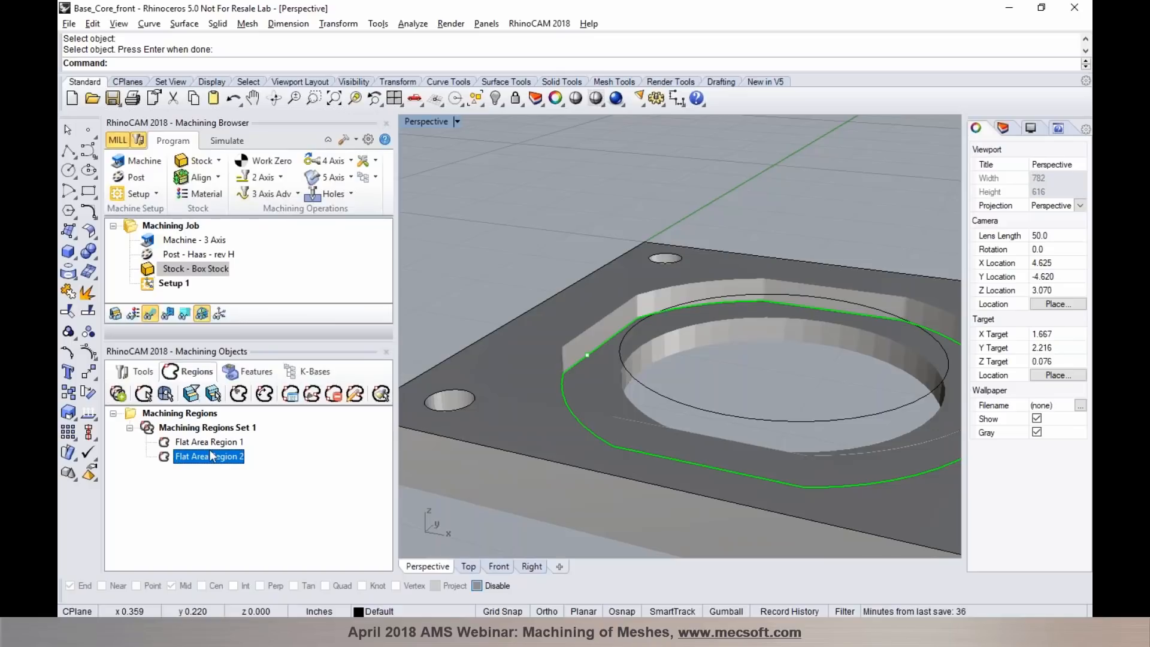
scroll(659, 323, "down", 4)
scroll(655, 330, "up", 1)
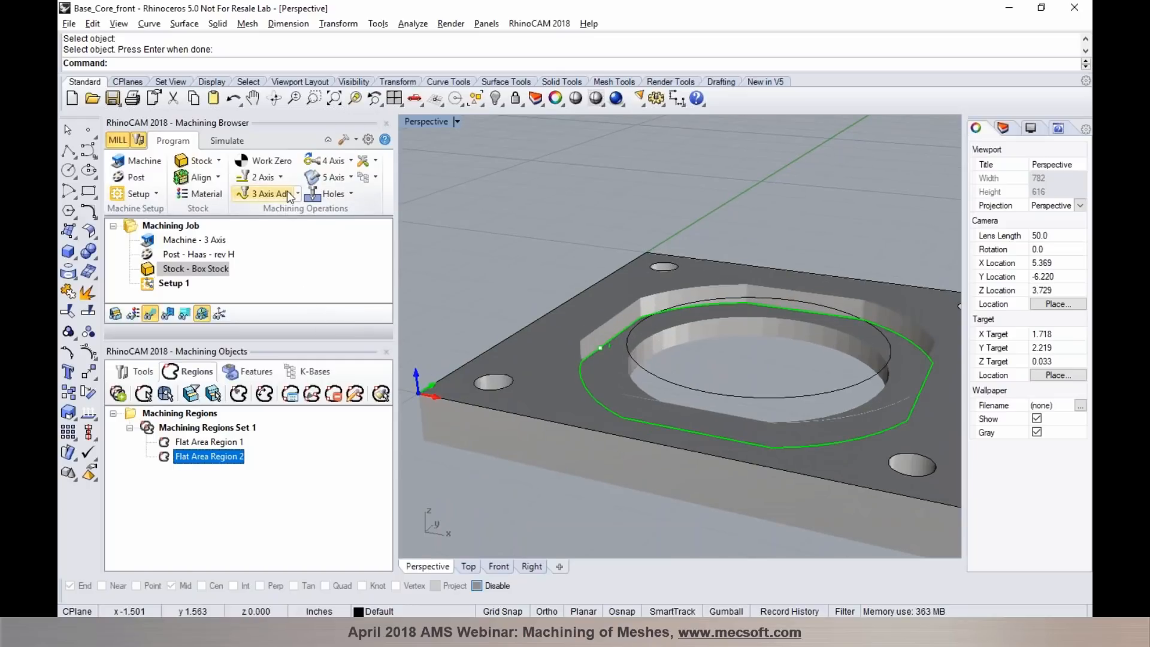
- Start a 2 1/2 Axis Pocketing operation with the predefined Flat Area Region 2 as its part region
left_click(280, 177)
left_click(355, 210)
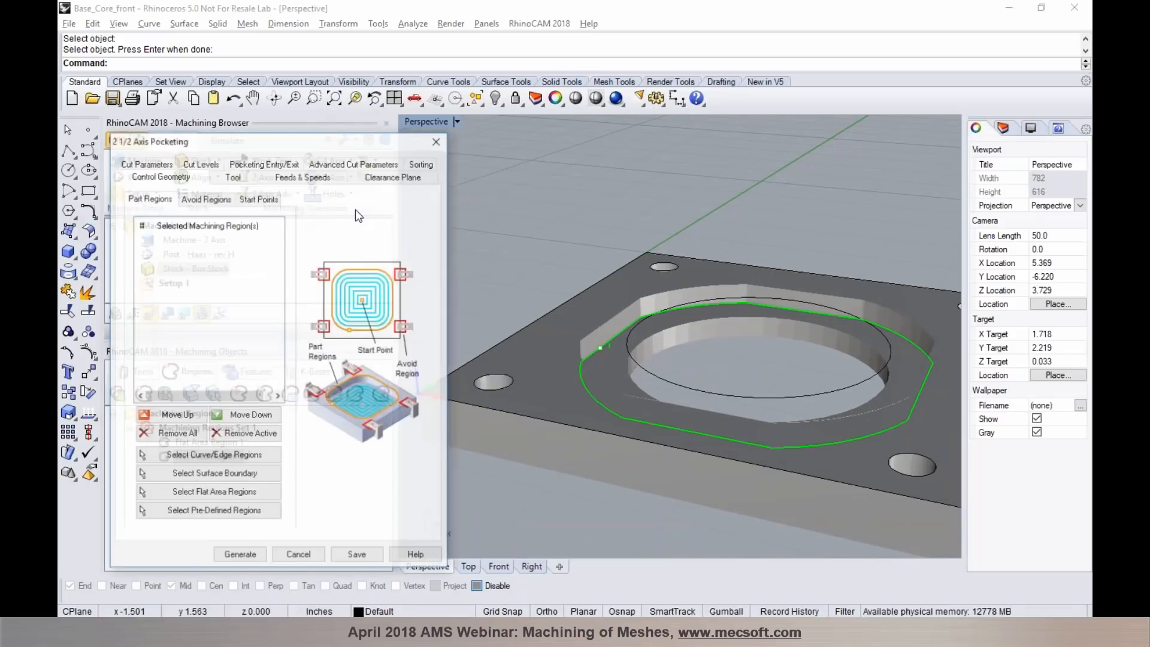
left_click(236, 516)
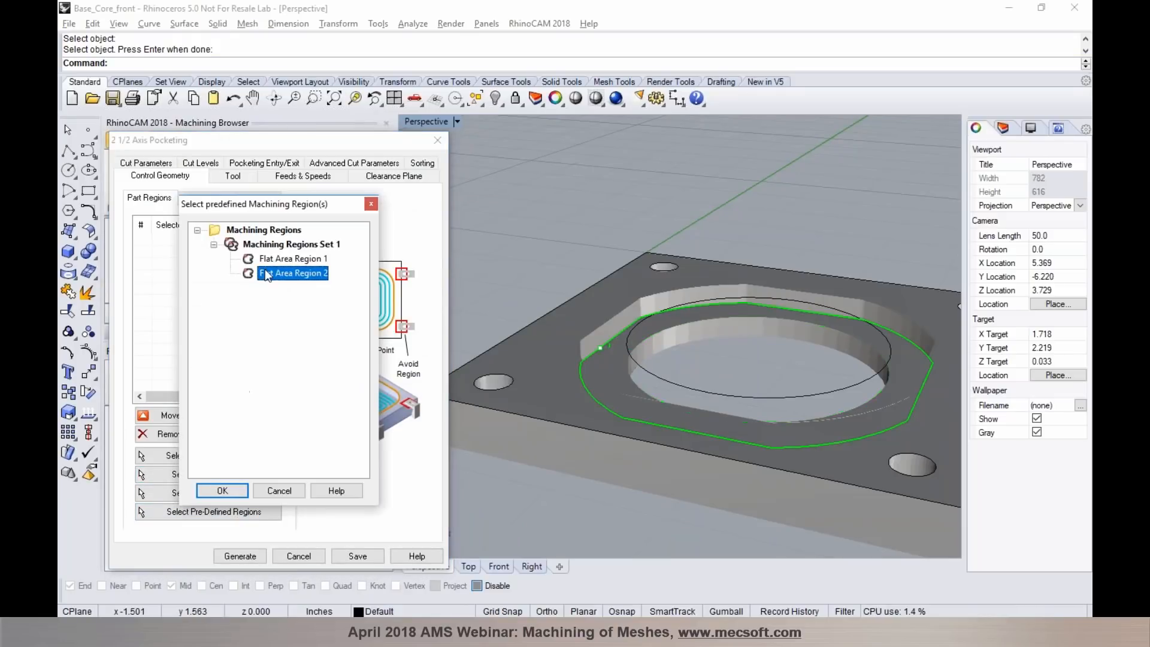
left_click(266, 261)
left_click(267, 274)
left_click(223, 491)
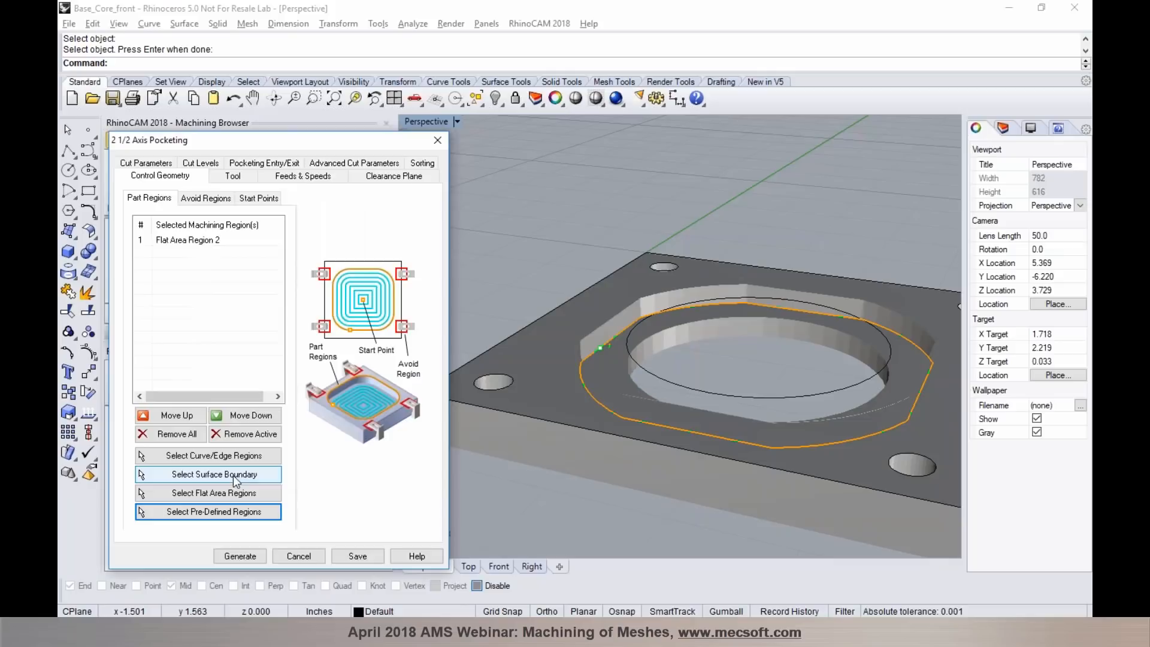
- Use the FLATMILL-1/2 INCH tool for the pocketing operation and generate its toolpath
left_click(233, 176)
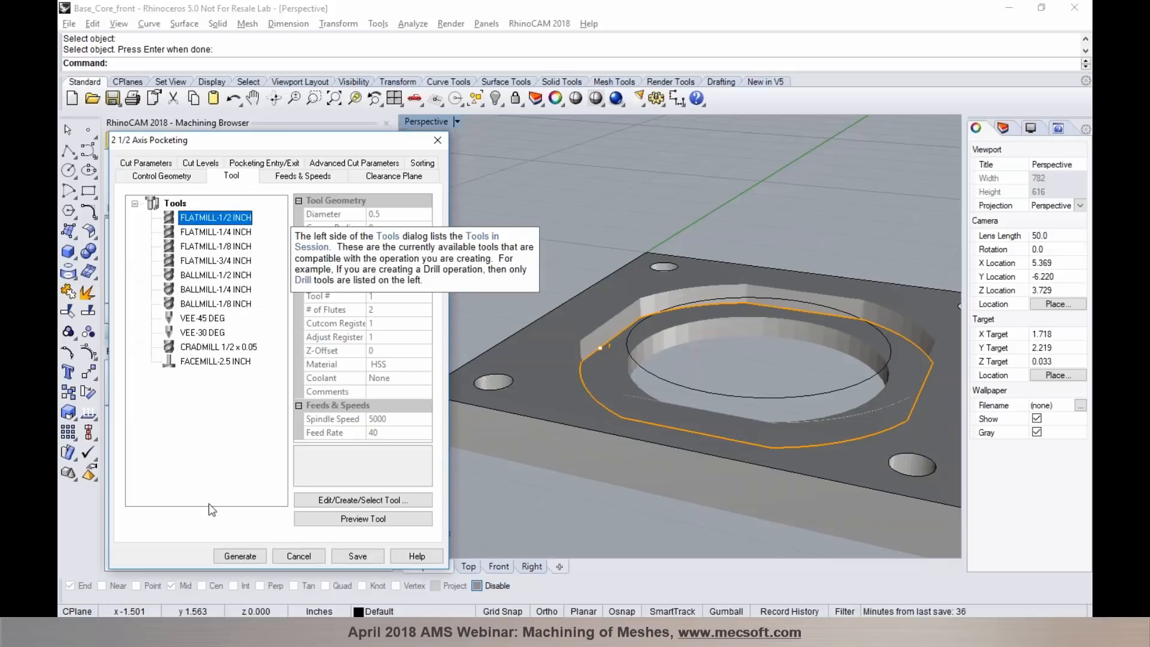
left_click(230, 555)
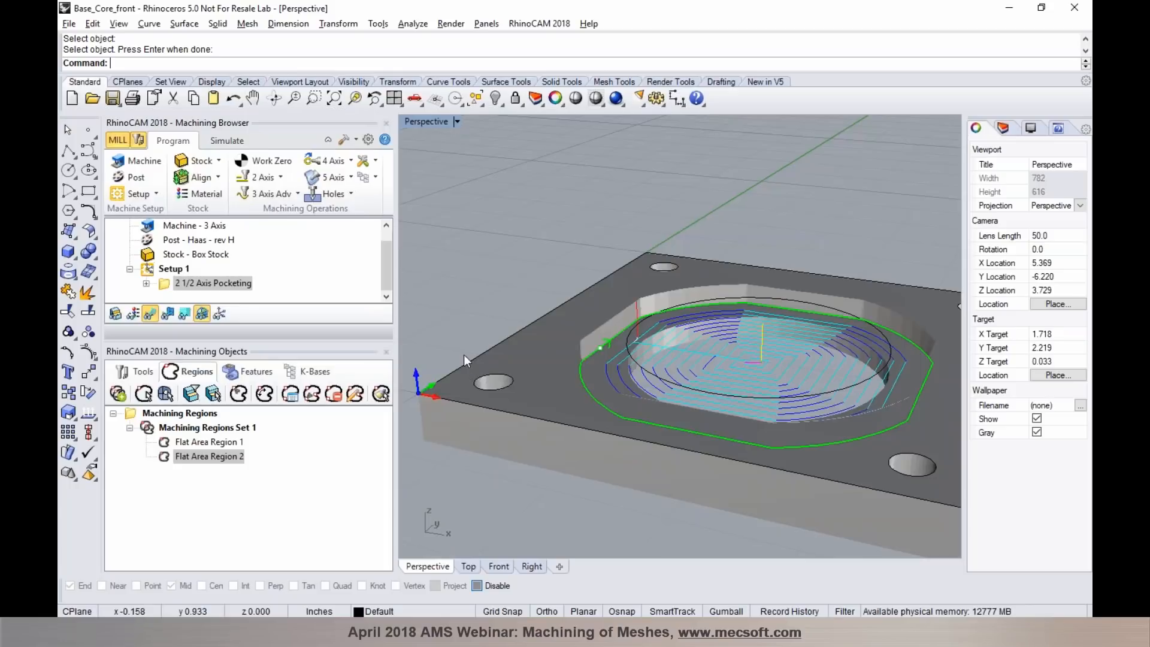
scroll(462, 375, "down", 3)
scroll(462, 375, "up", 2)
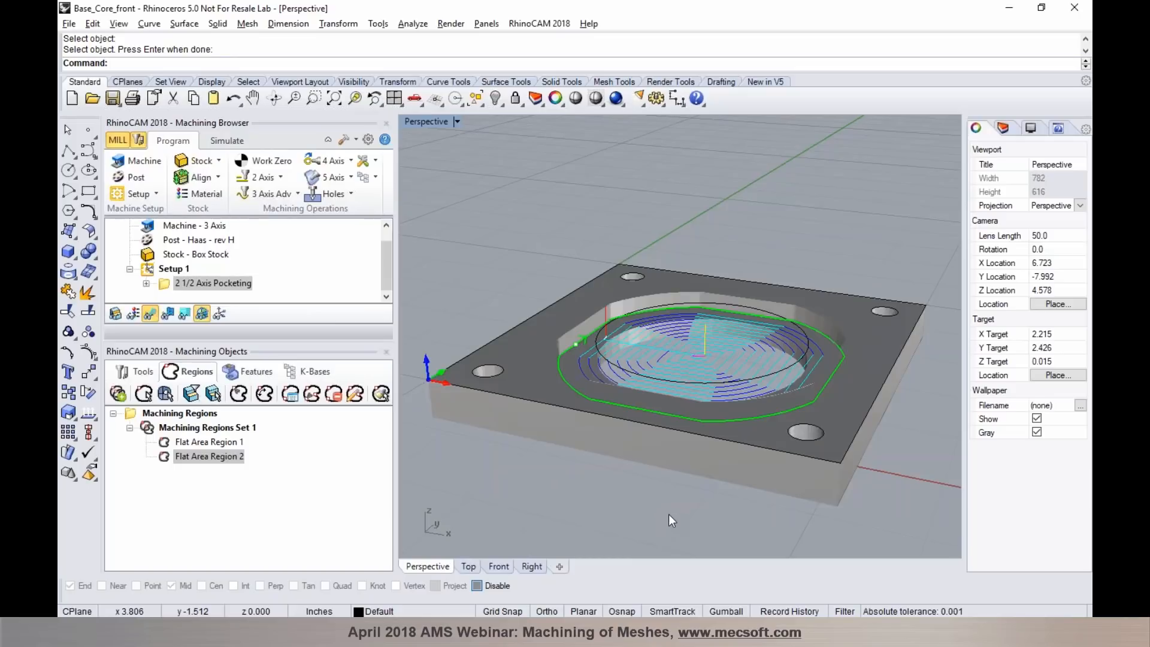
- Switch to VisualCAD, maximize the Iso View and load the Base_Core_front STL plate from the file explorer
key("alt+Tab")
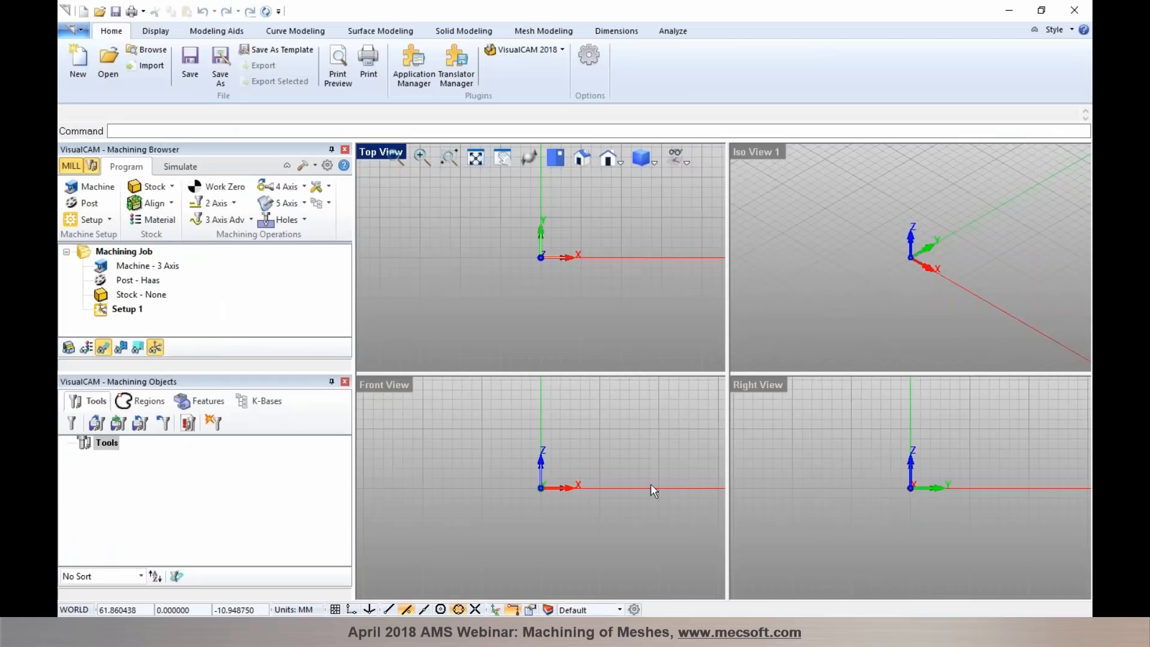
double_click(774, 155)
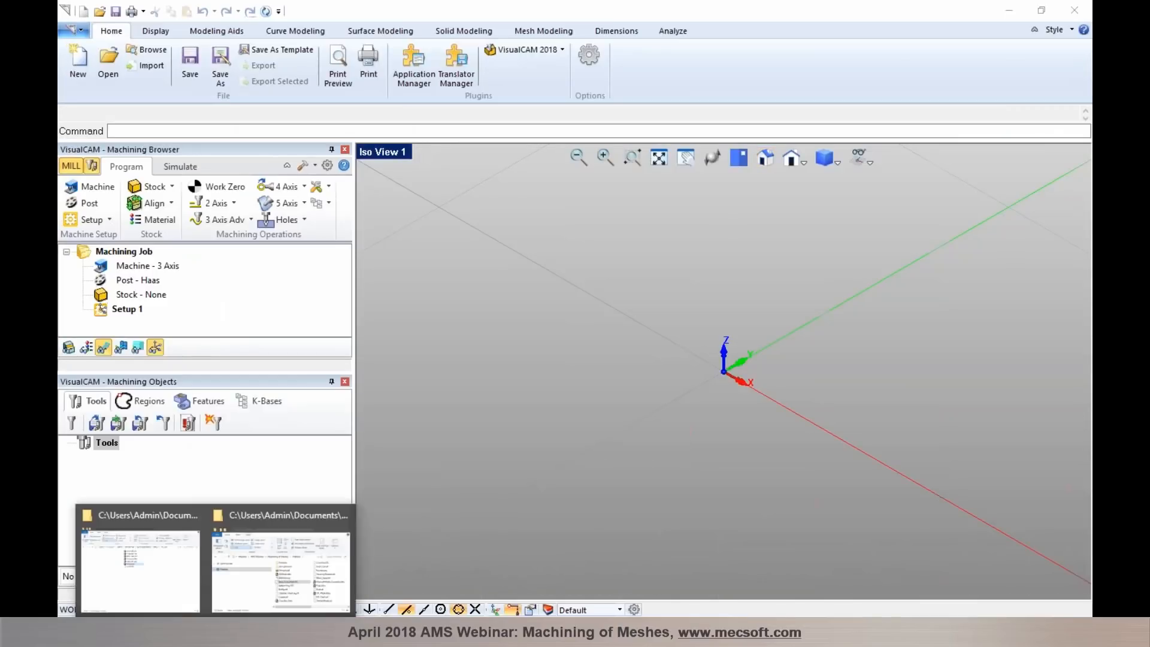
left_click(261, 520)
left_click_drag(436, 251, 646, 279)
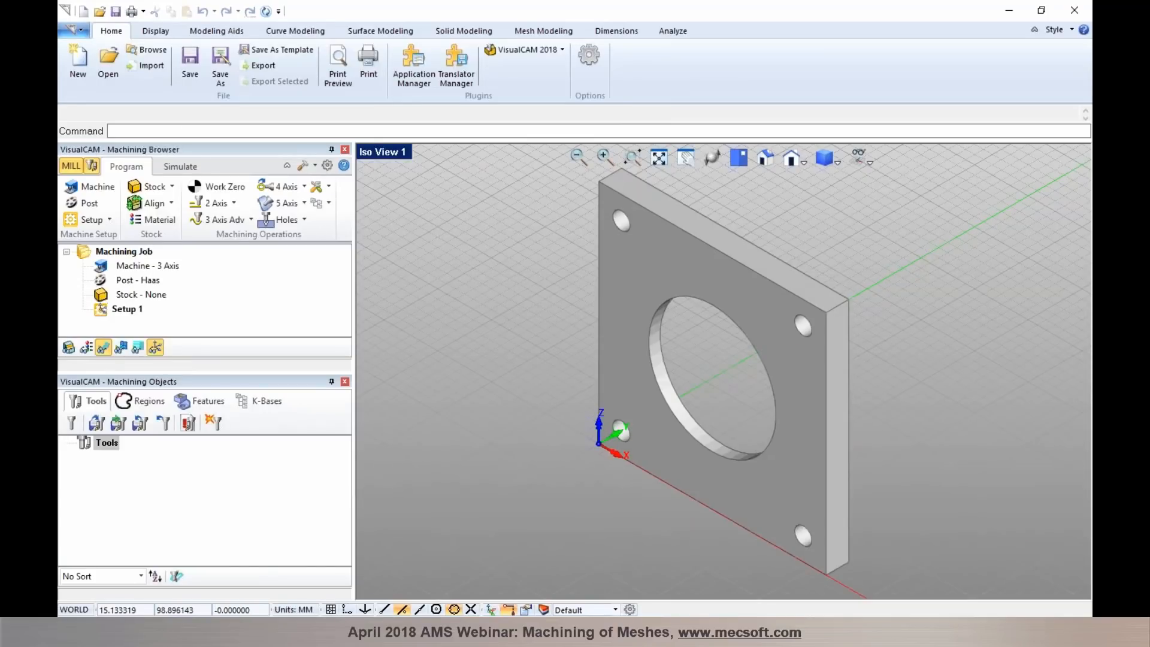
- Change the model units from millimetres to inches without scaling the part
left_click(283, 610)
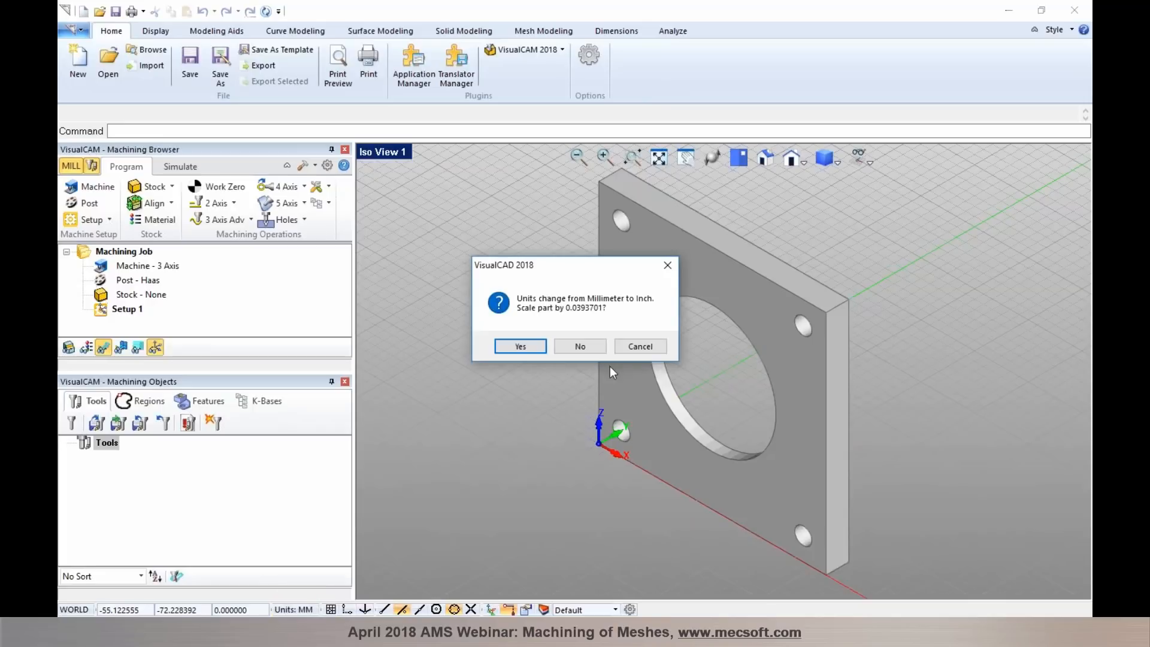
left_click(581, 347)
left_click(671, 365)
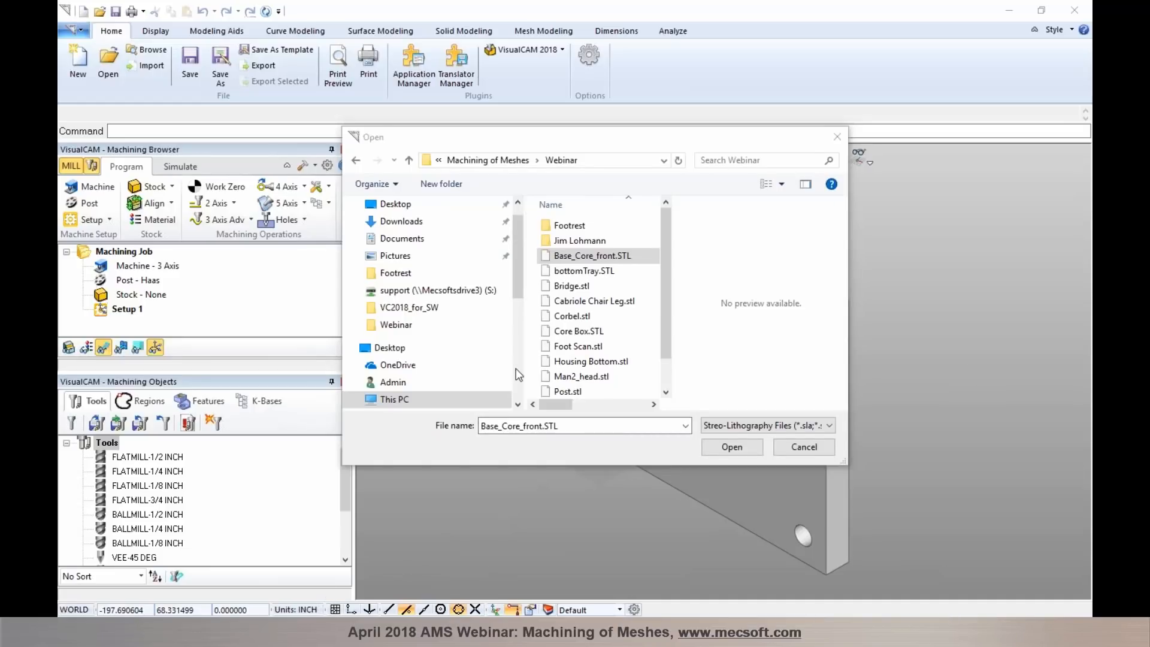
- Open Base_Core_front.STL again without saving the current changes, and switch the model units to Metric
left_click(728, 447)
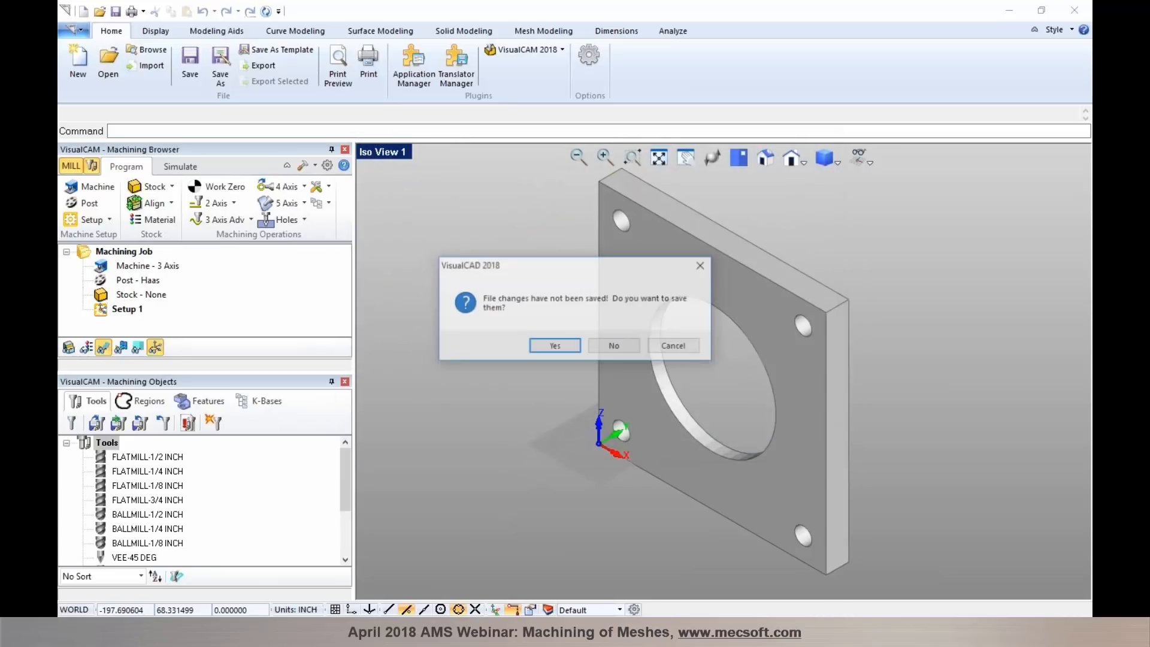
left_click(627, 345)
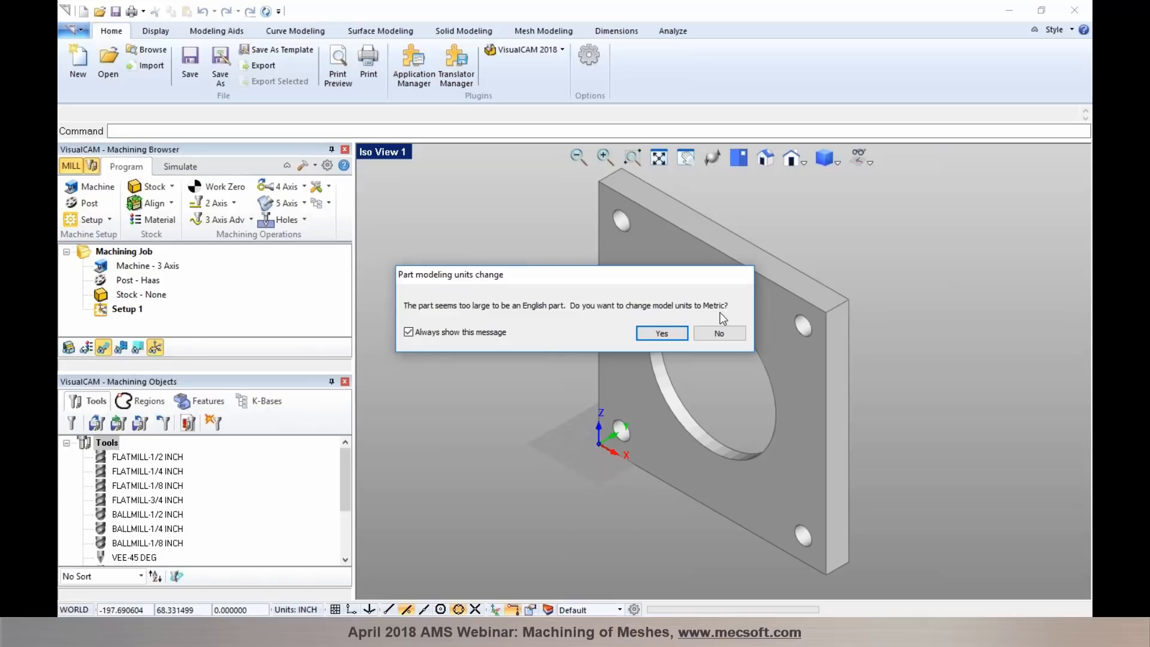
left_click(660, 333)
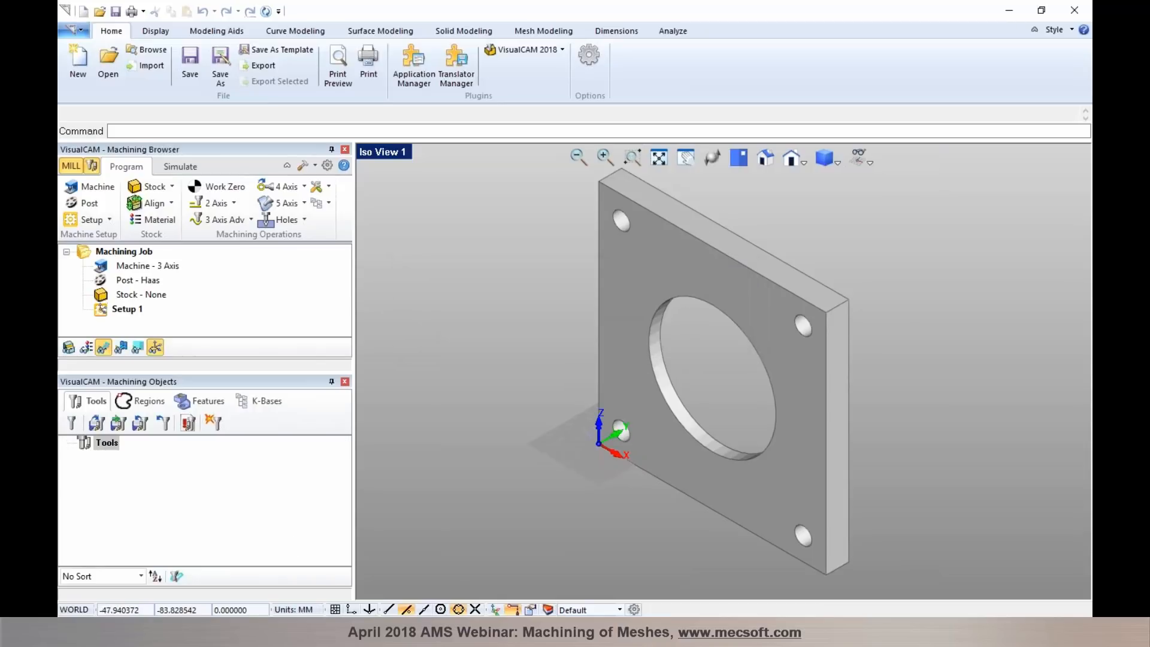
- Define a Box Stock around the upright plate with length 127, width 12.7 and height 127 mm
left_click(151, 187)
left_click(168, 206)
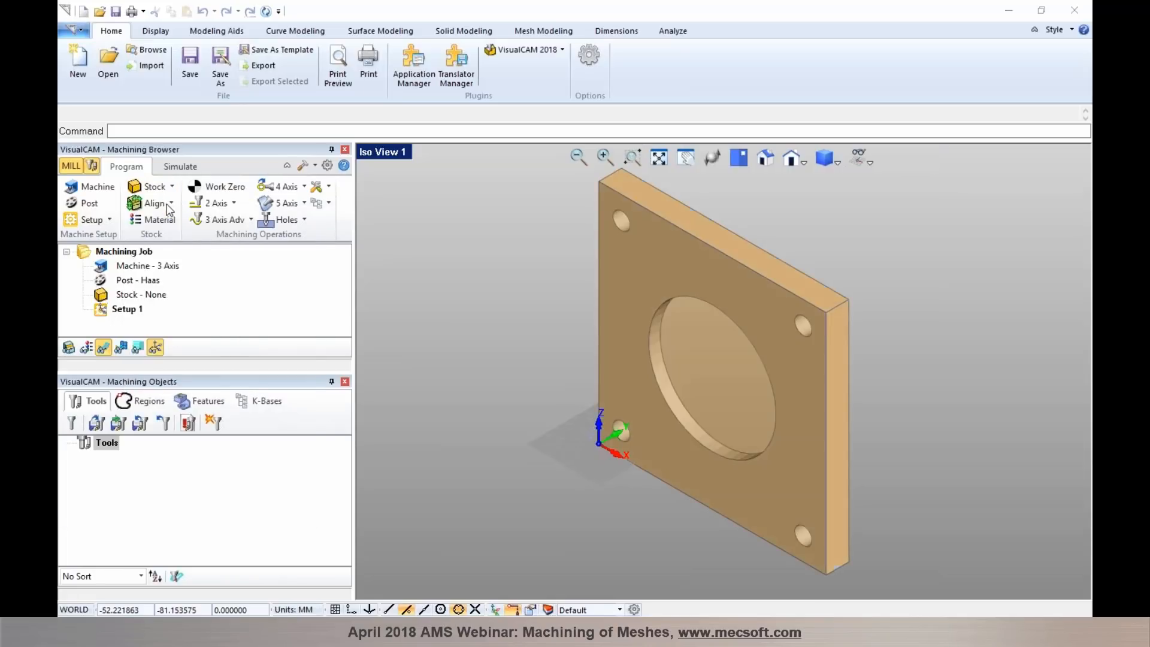
left_click(264, 435)
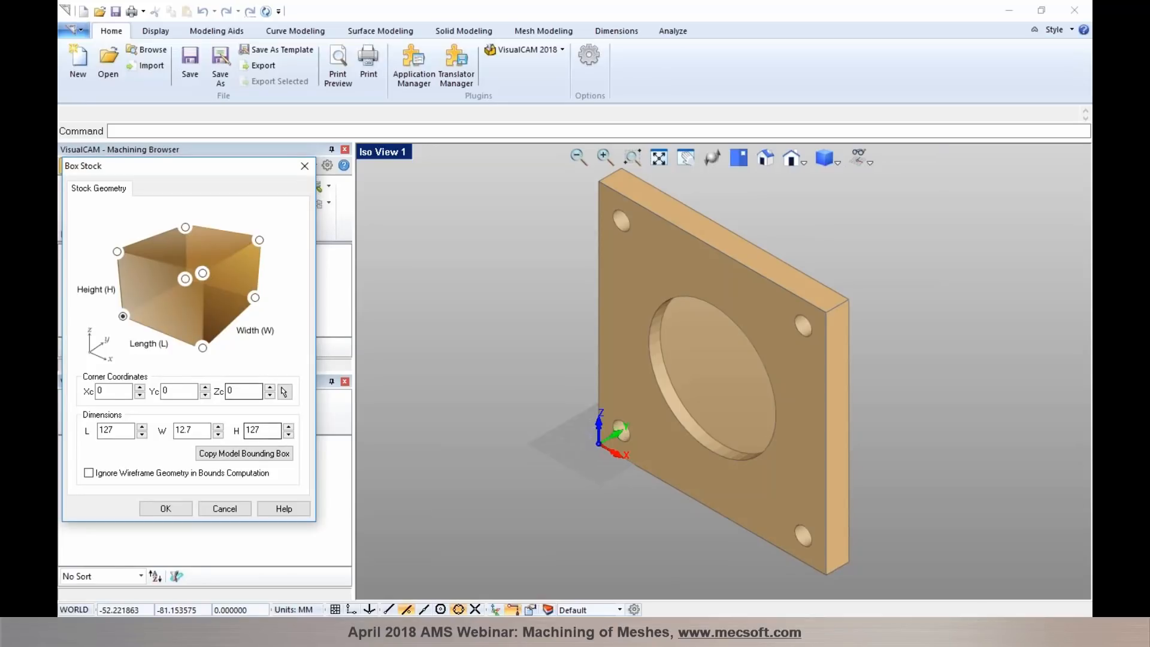
left_click(185, 509)
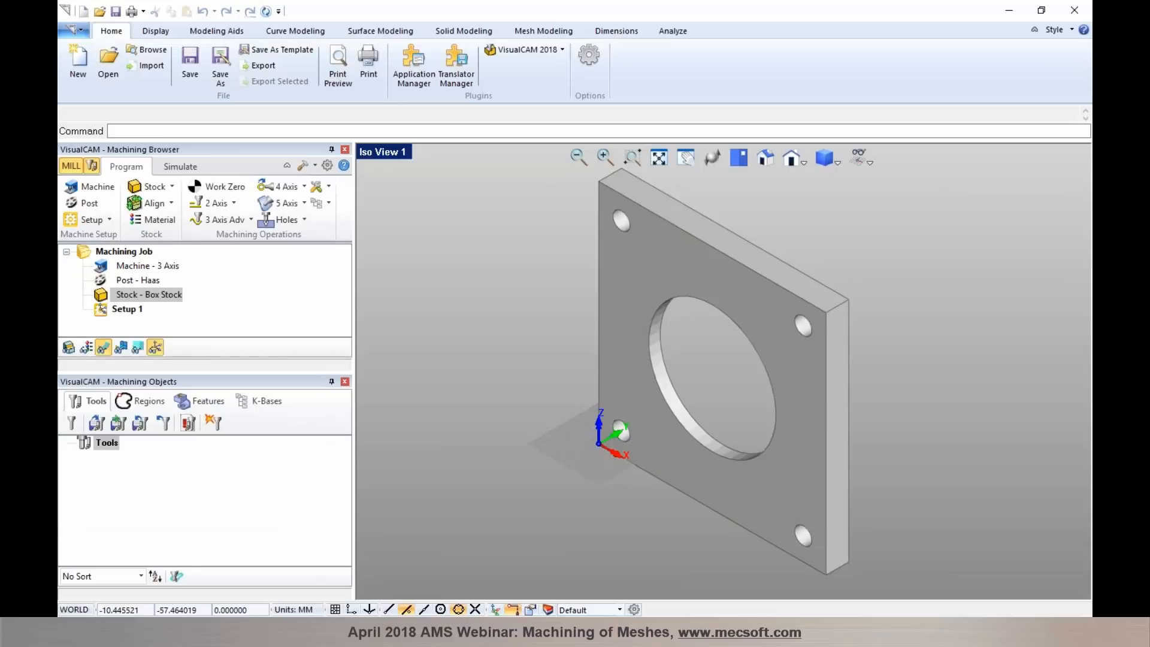
- Convert the model units to inches, scaling the part by 0.0393701, and open the Part Information to examine its dimensions
left_click(306, 611)
left_click(317, 598)
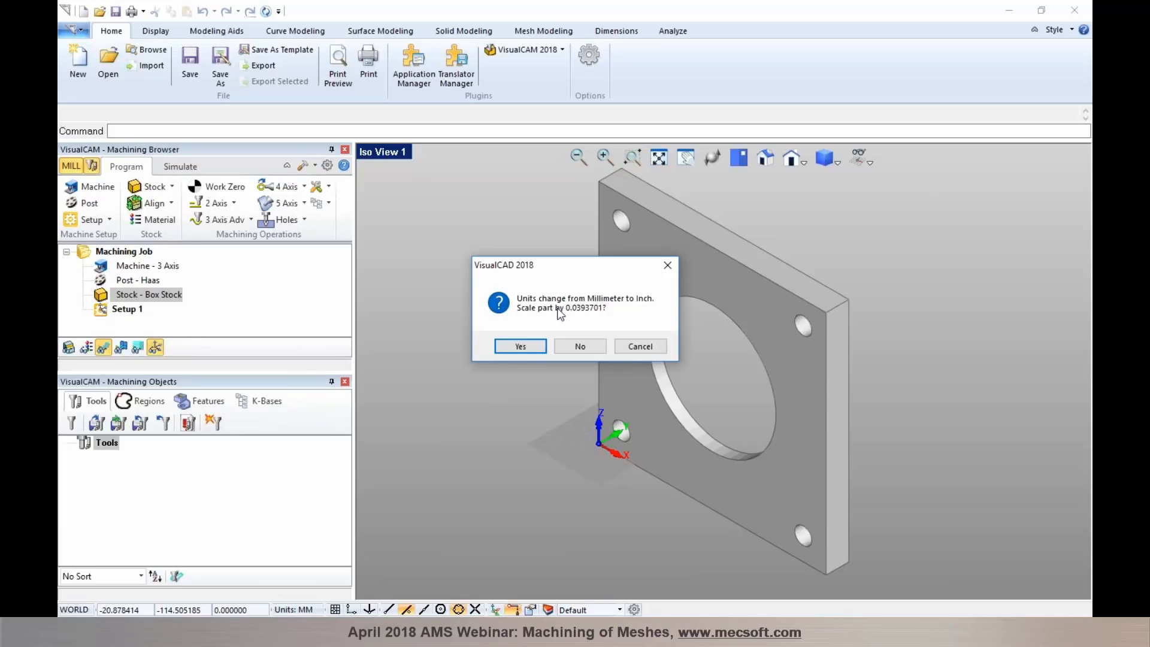
left_click(517, 343)
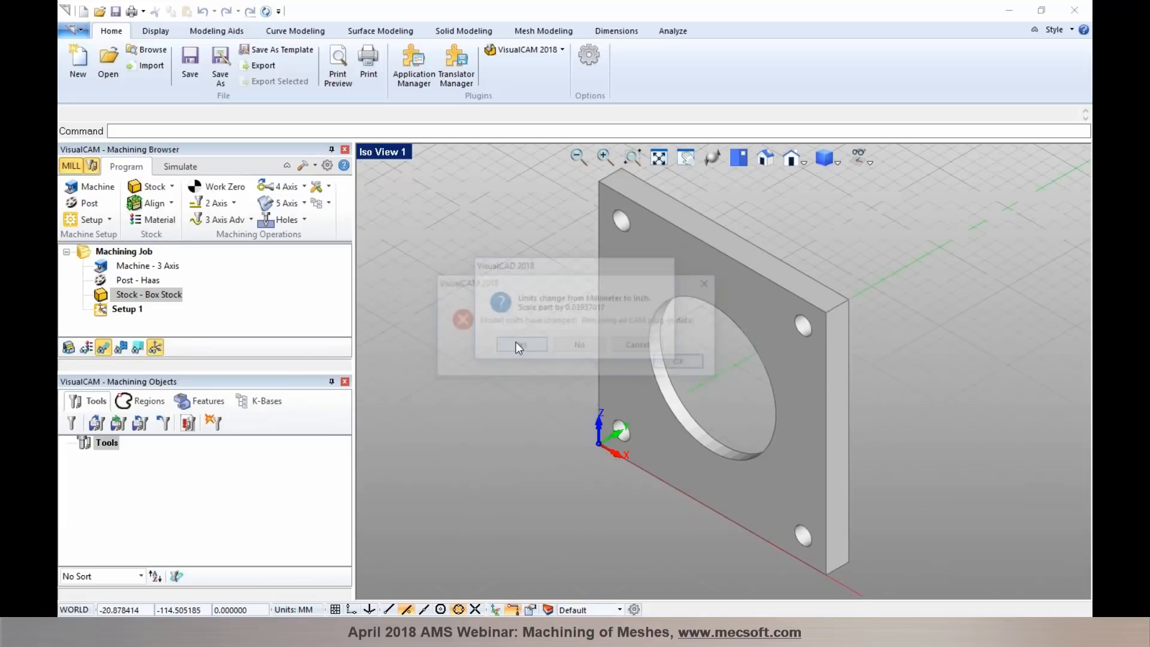
left_click(669, 362)
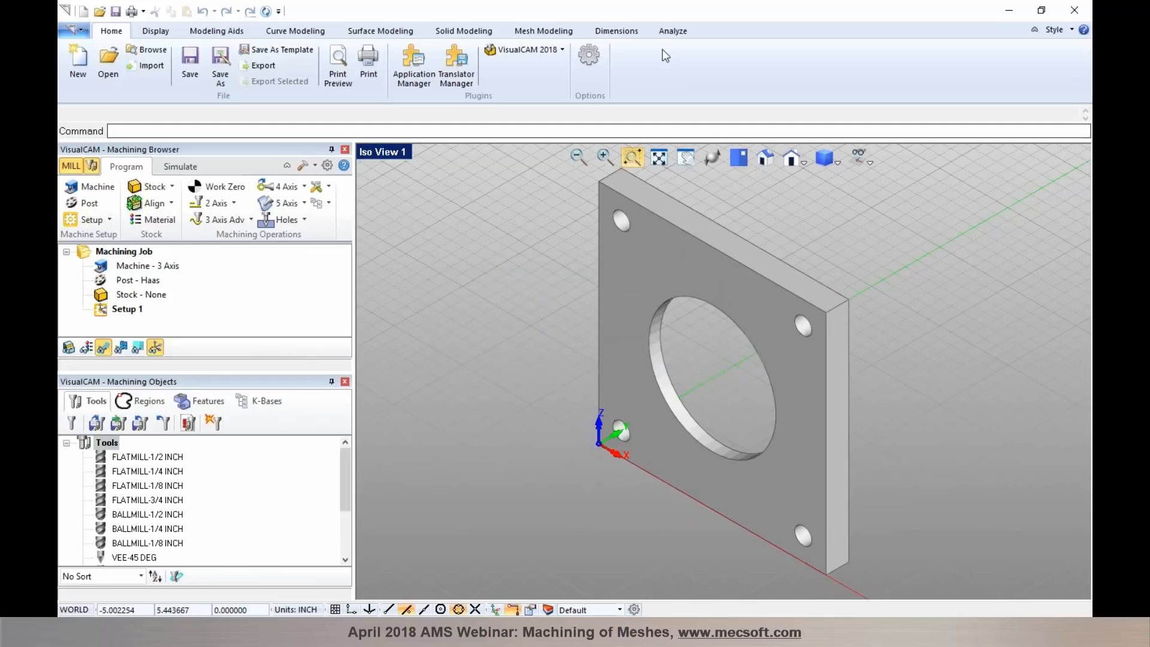
left_click(671, 31)
left_click(254, 69)
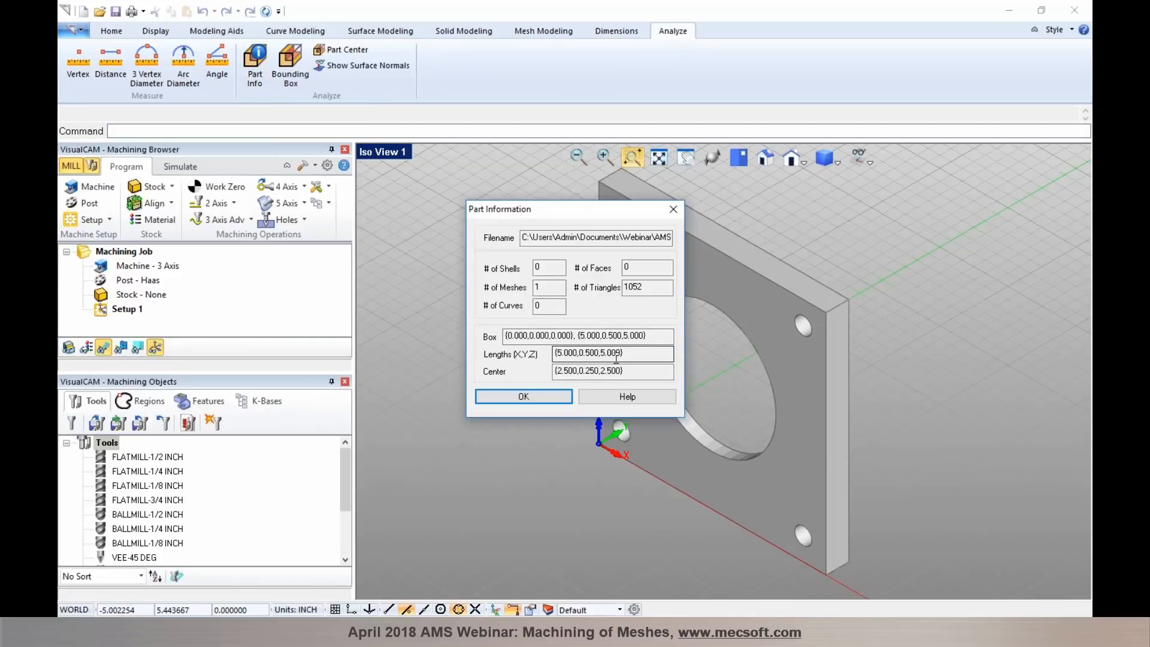
- Close the Part Information and orient the part geometry with the look-down direction set to the back (+Y) side
left_click(522, 396)
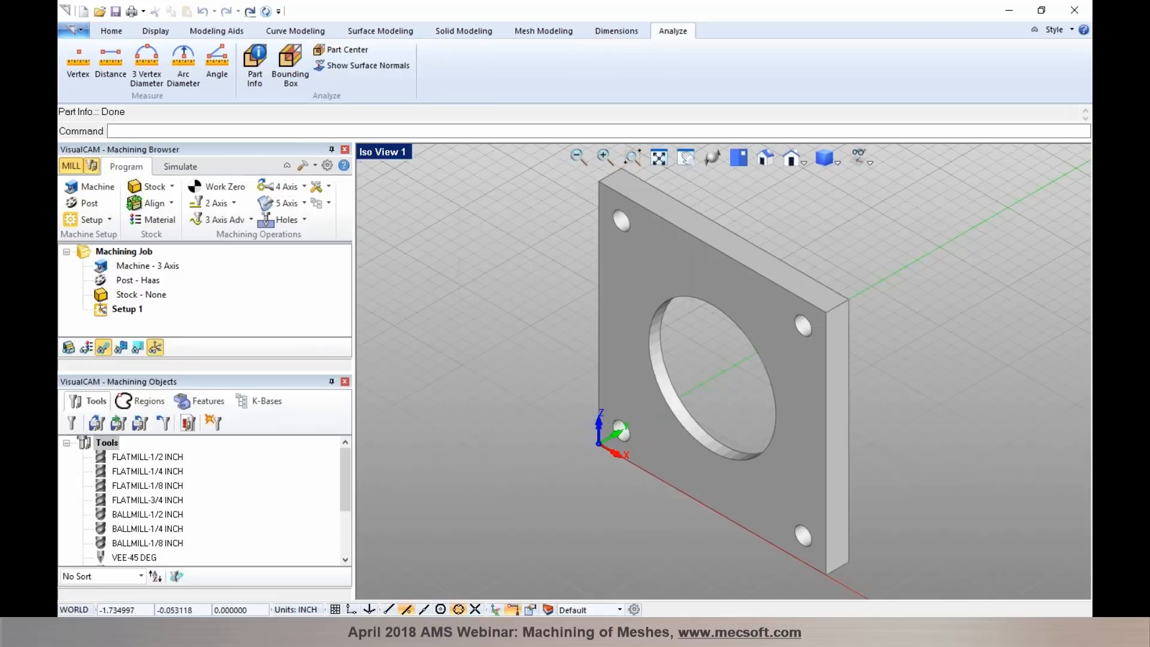
left_click(106, 221)
left_click(94, 249)
left_click(255, 264)
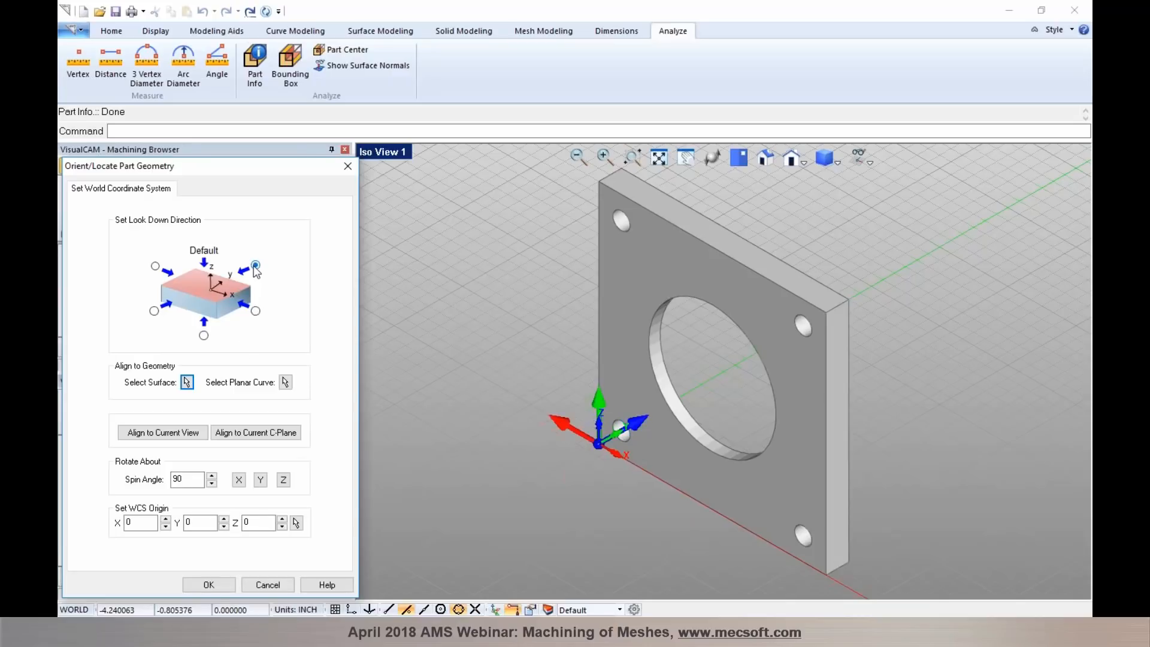
left_click(209, 585)
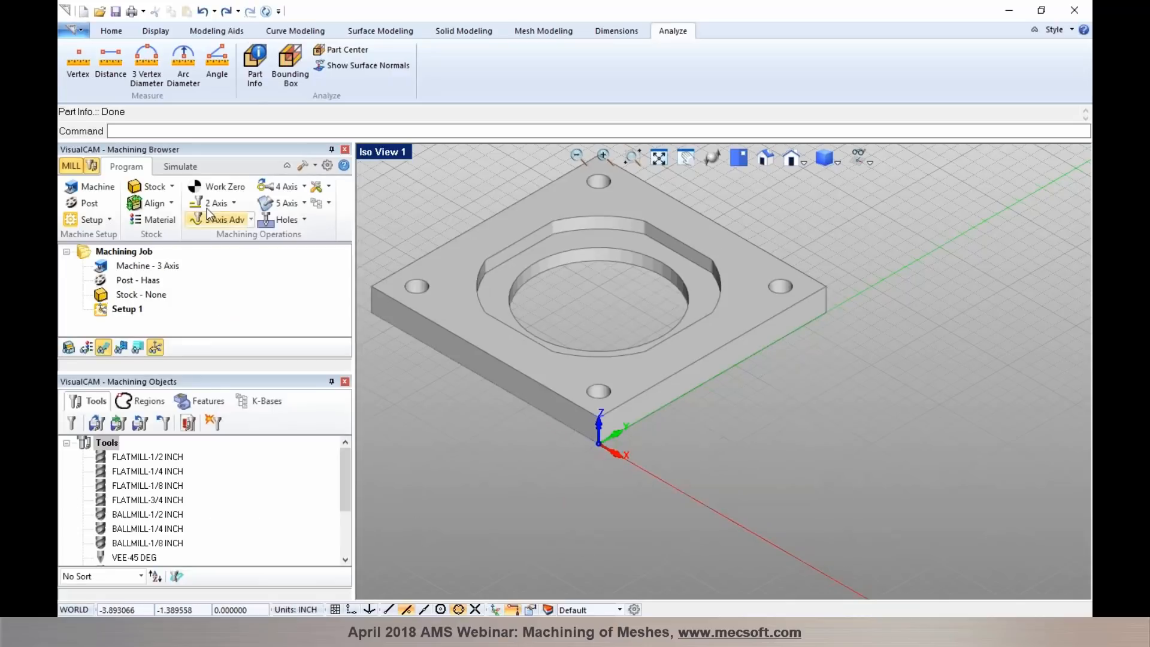
- Define a Box Stock for the reoriented plate by copying the model bounding box
left_click(168, 187)
left_click(169, 210)
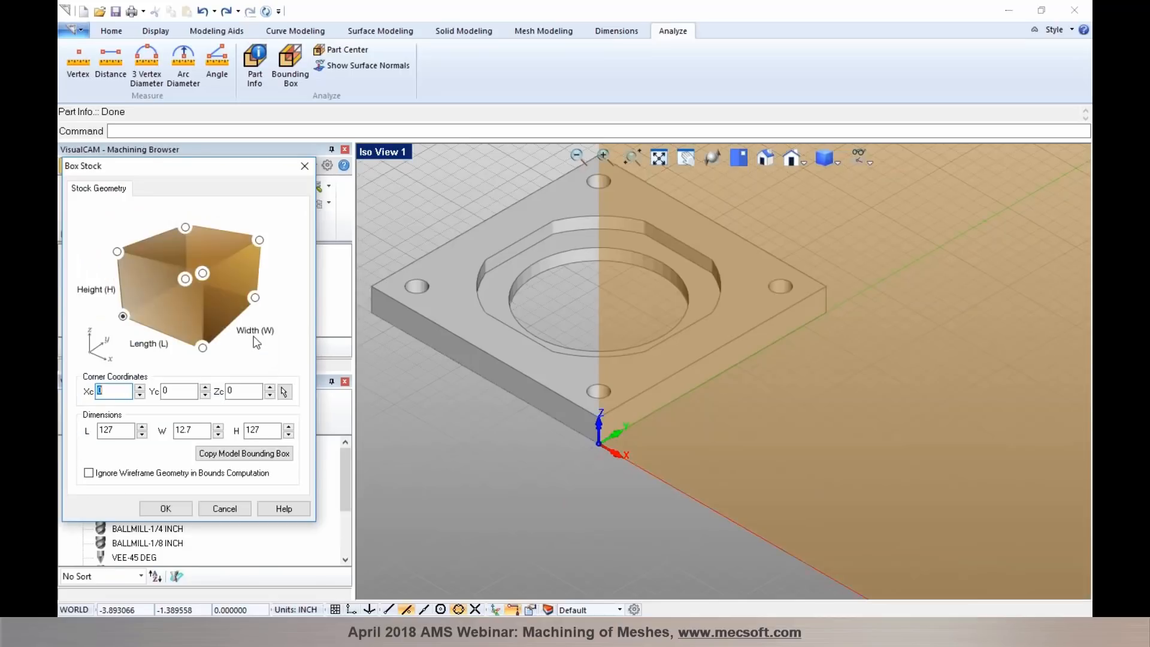
left_click(243, 453)
left_click(174, 508)
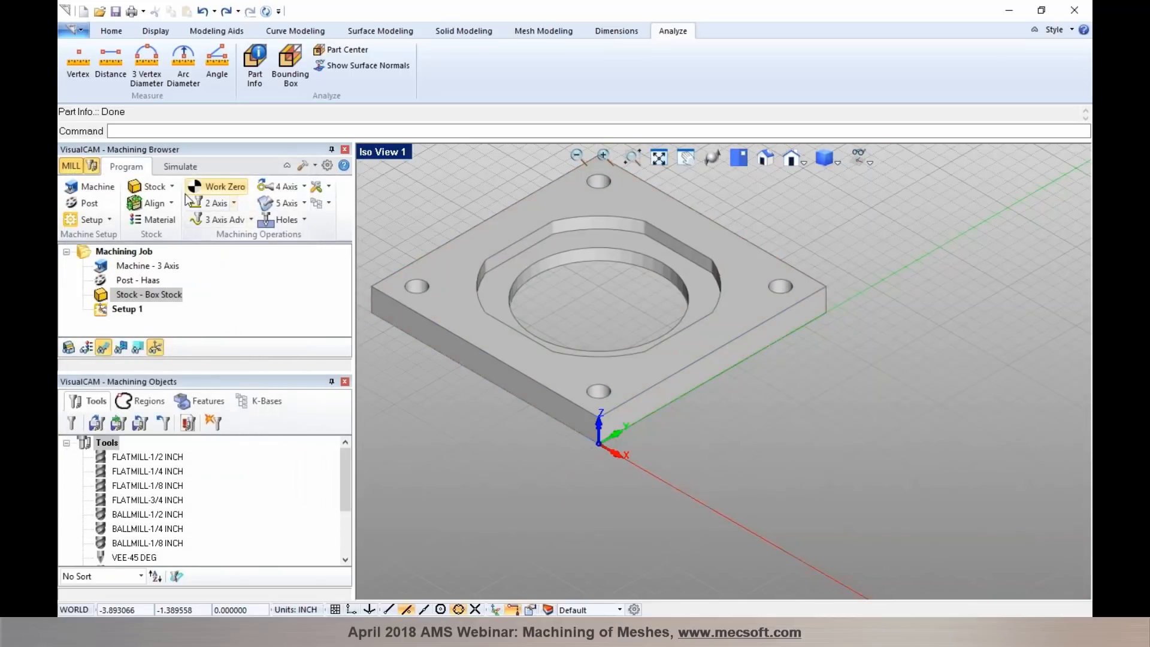
- Locate the world coordinate system on the stock box at Highest Z, South West
left_click(154, 204)
left_click(193, 230)
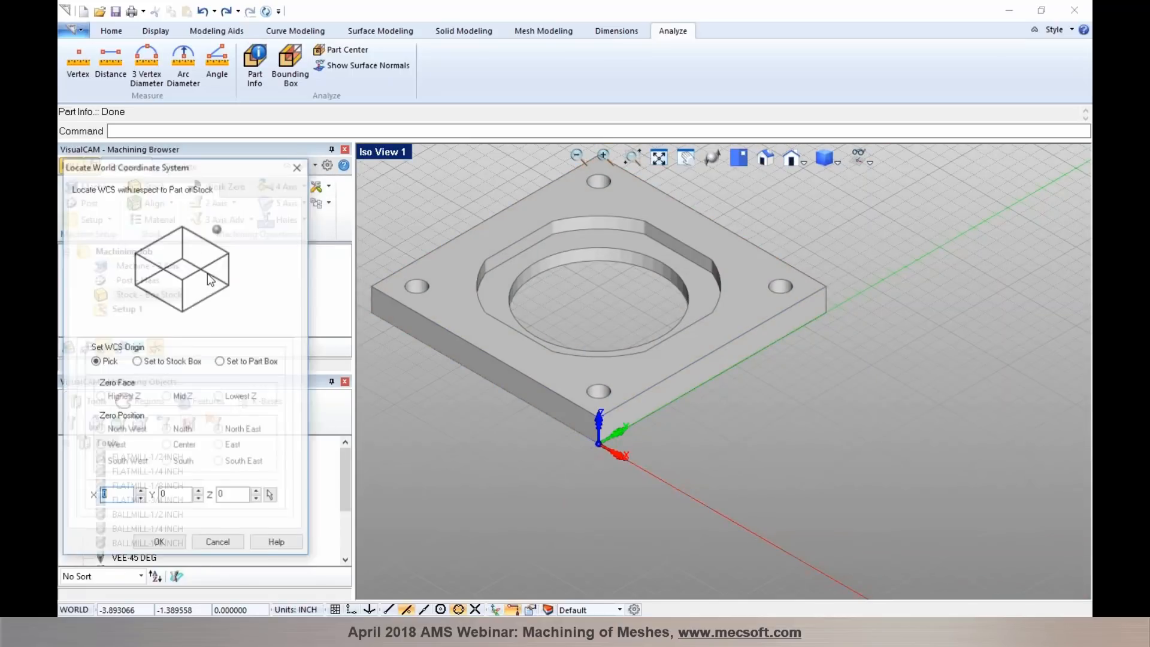
left_click(183, 362)
left_click(101, 462)
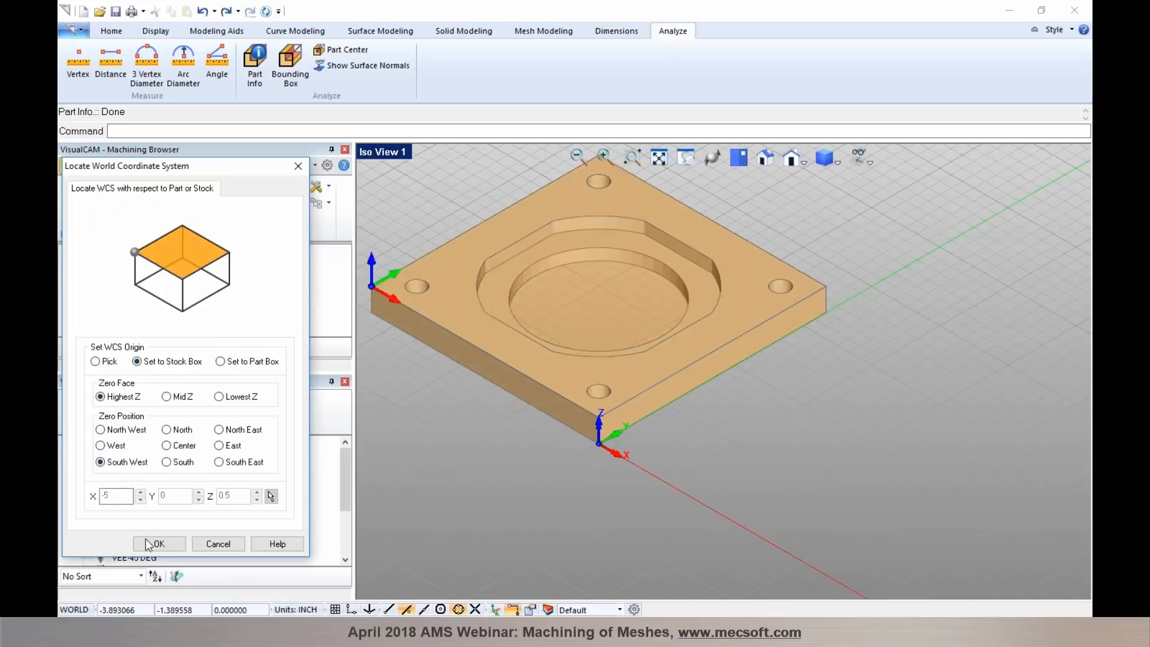
left_click(157, 543)
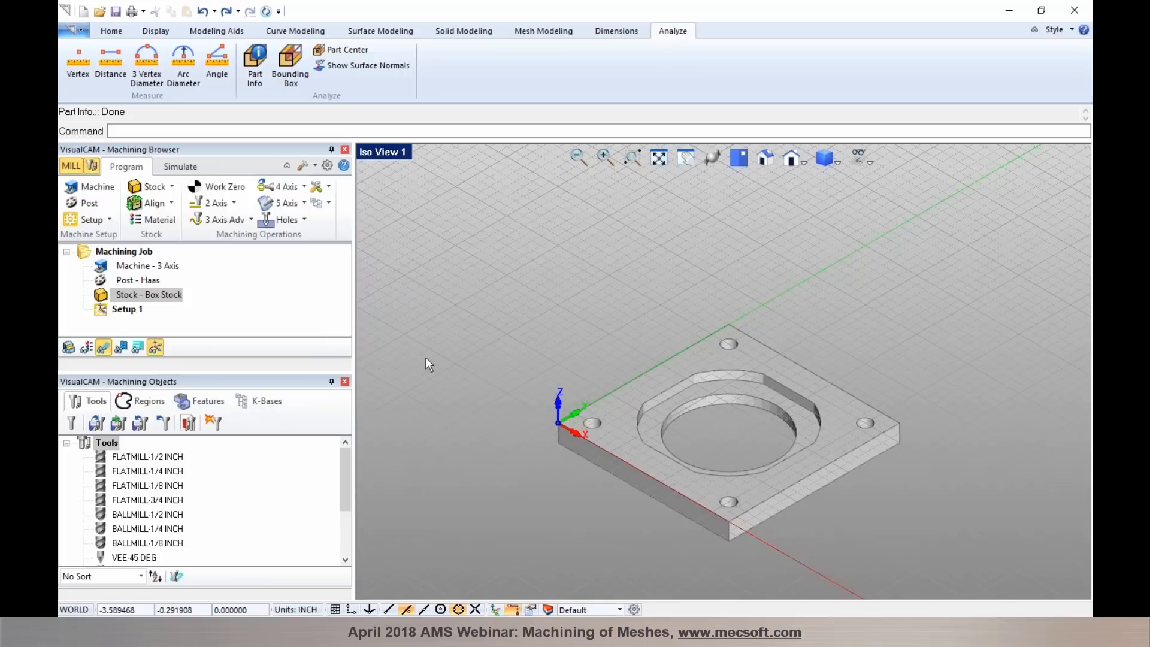
scroll(775, 526, "up", 2)
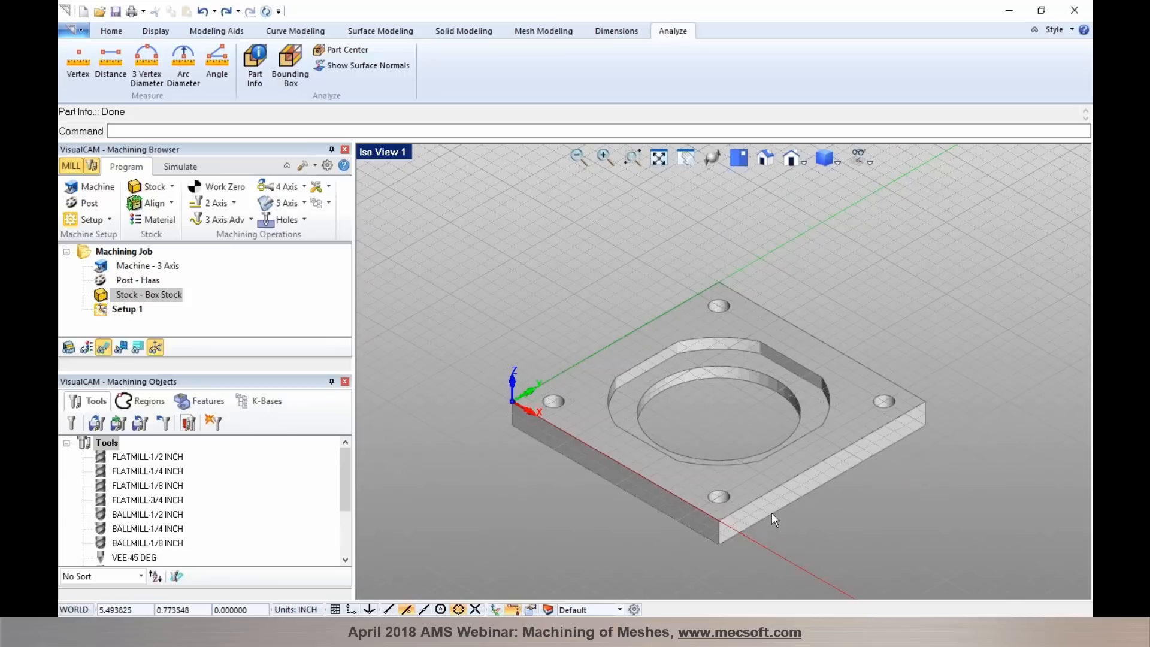
- Create boundary curves from the plate's top flat area
left_click(282, 33)
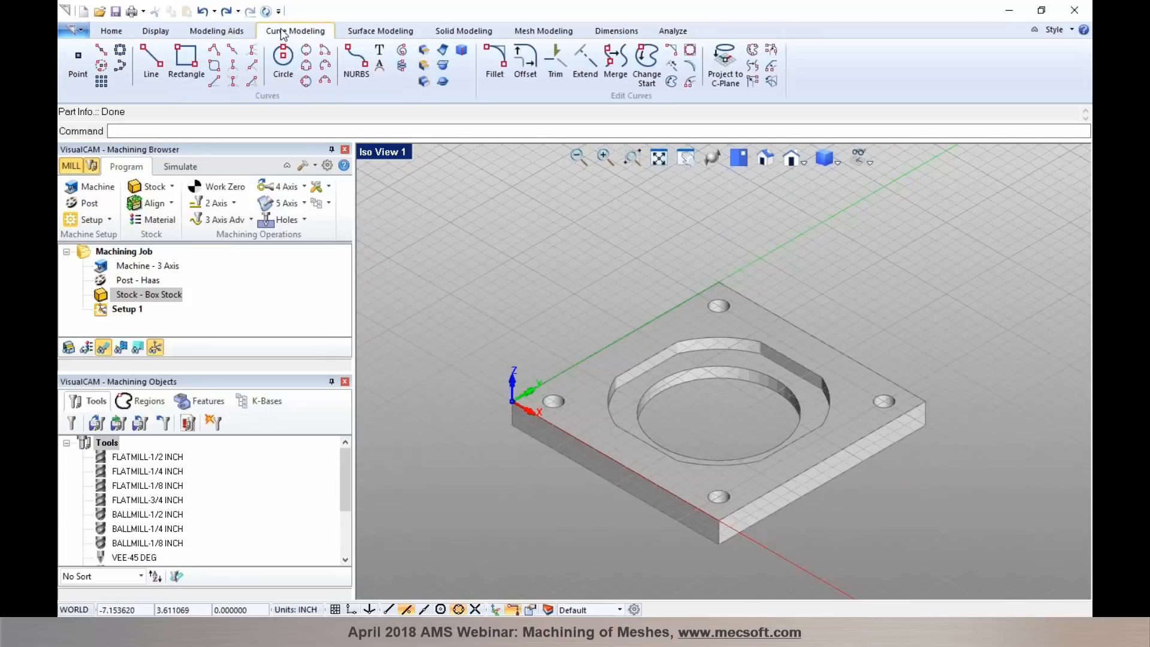
left_click(425, 53)
left_click(657, 326)
scroll(664, 358, "up", 3)
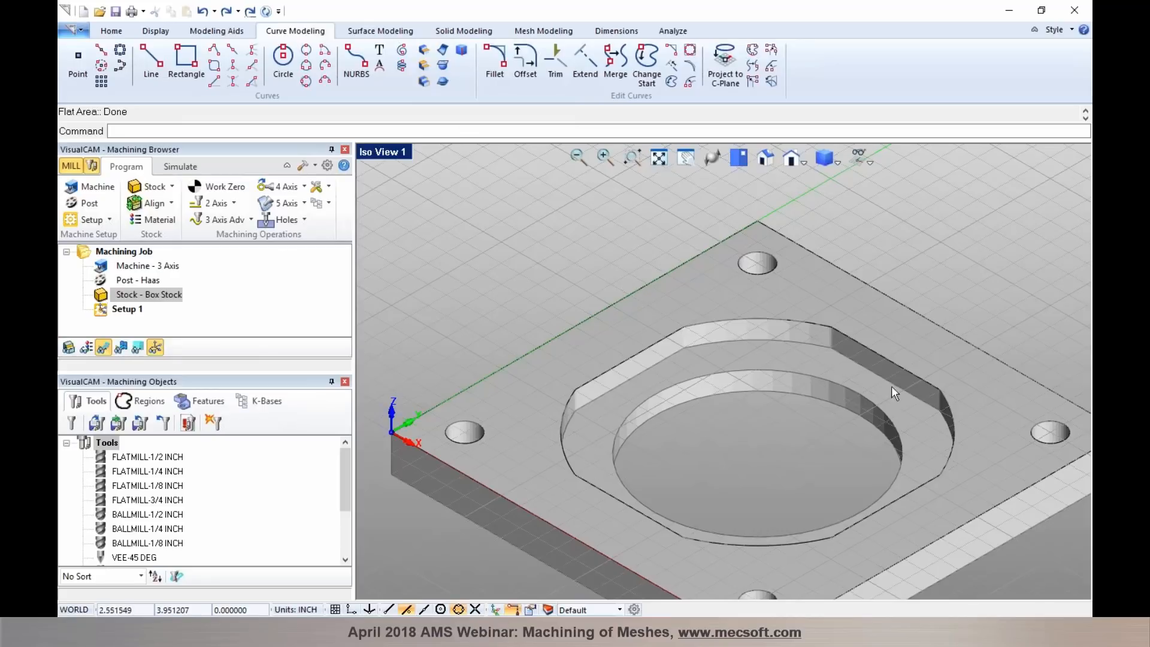
- Create flat area machining regions from the pocket floor and highlight each resulting region to check it
left_click(138, 405)
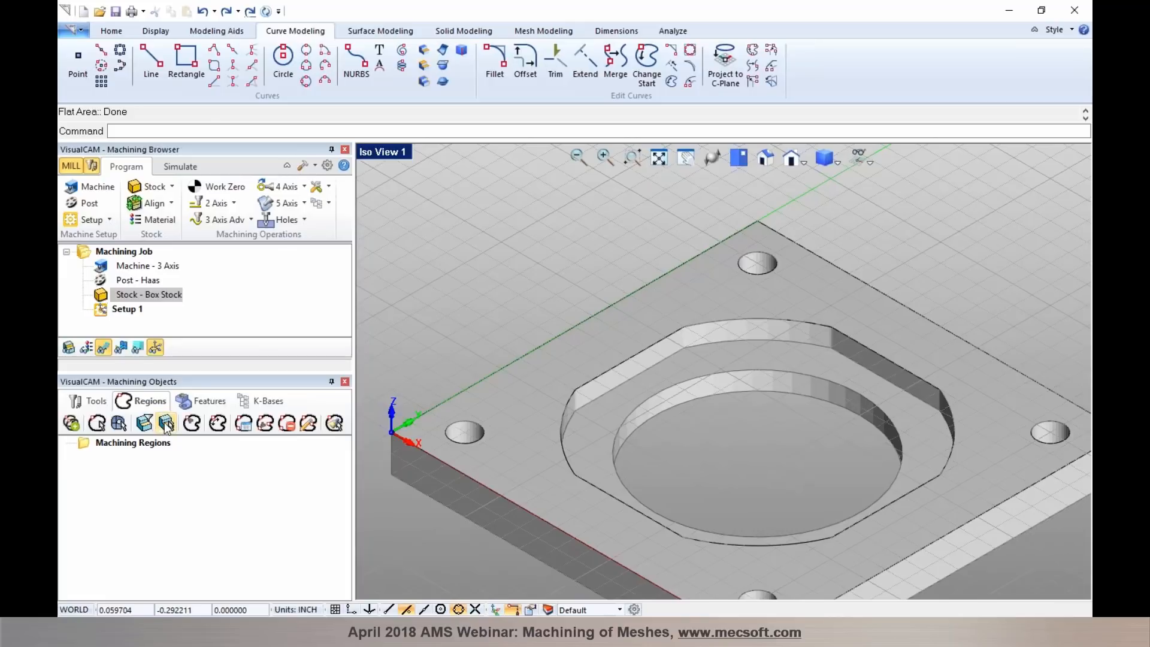
left_click(165, 422)
left_click(698, 361)
right_click(714, 429)
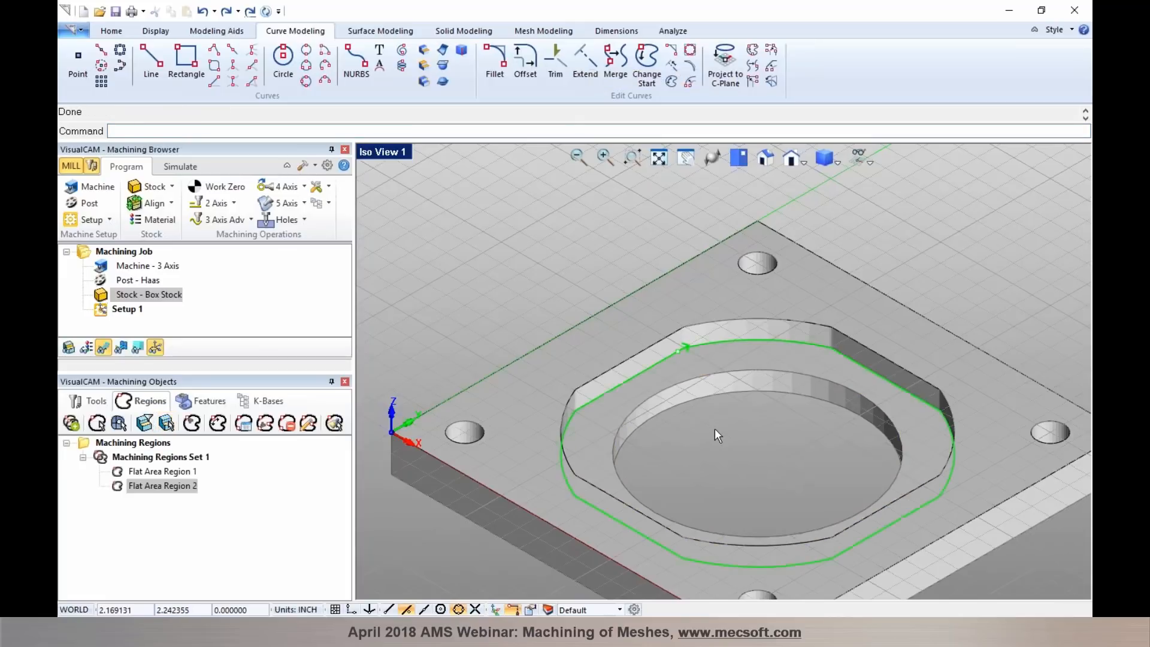
left_click(178, 471)
left_click(176, 482)
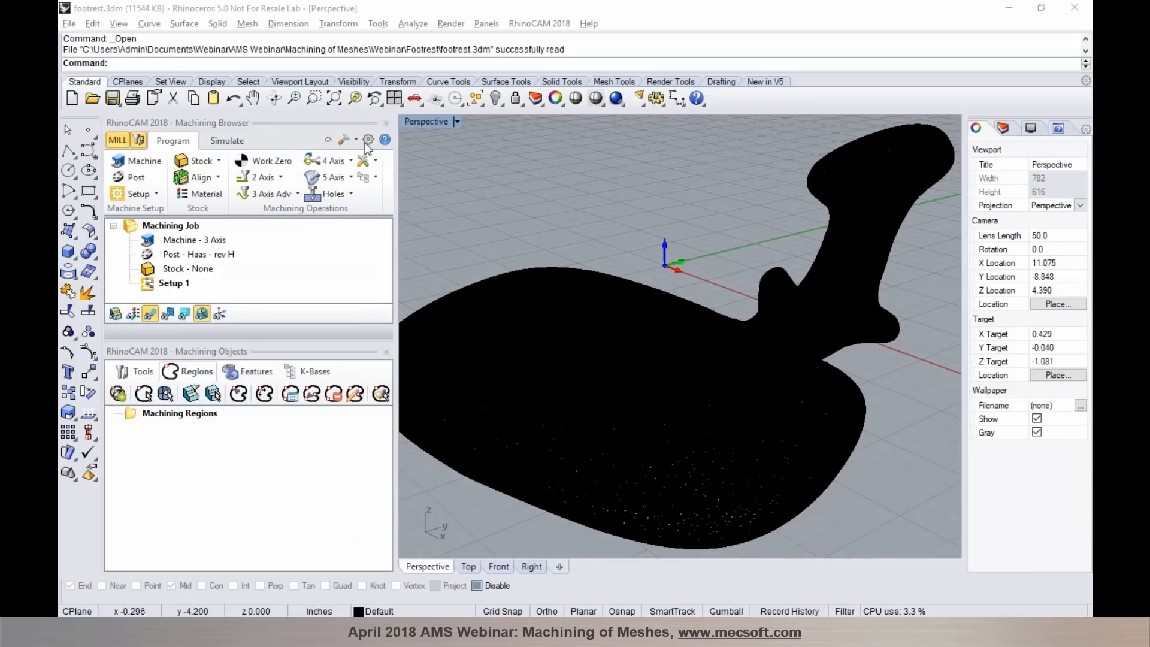
- In Rhino with footrest.3dm, close the Machining Browser and Machining Objects, and inspect the footrest point cloud up close
left_click(386, 122)
left_click(386, 124)
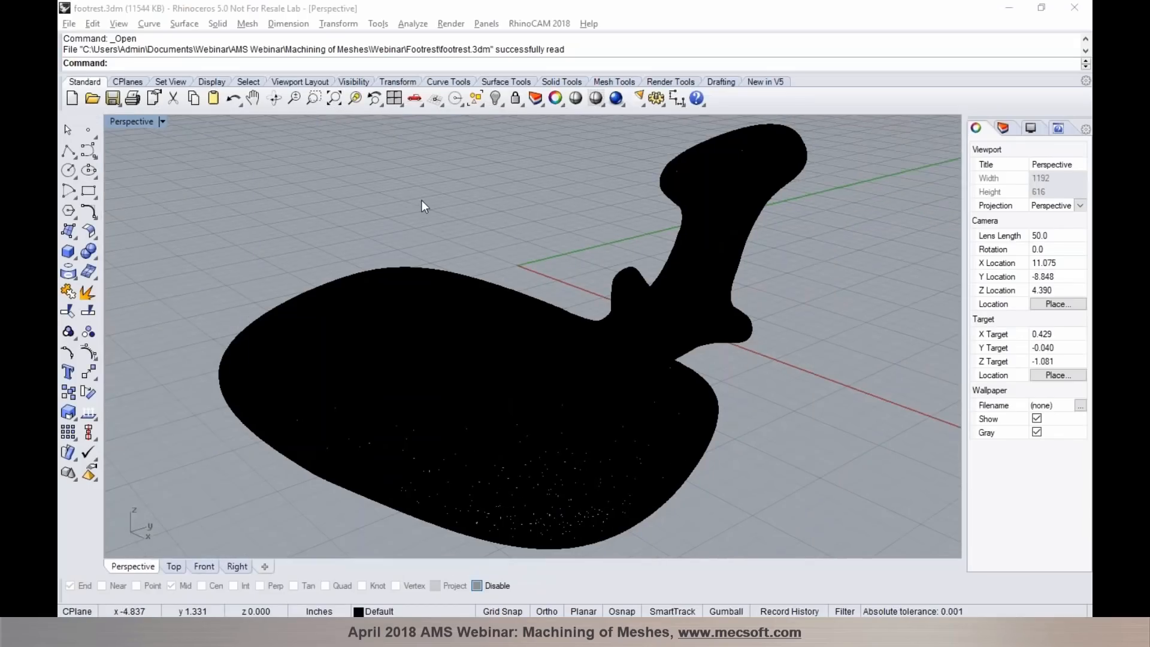
scroll(562, 339, "up", 8)
right_click_drag(564, 344, 482, 342)
scroll(758, 300, "up", 10)
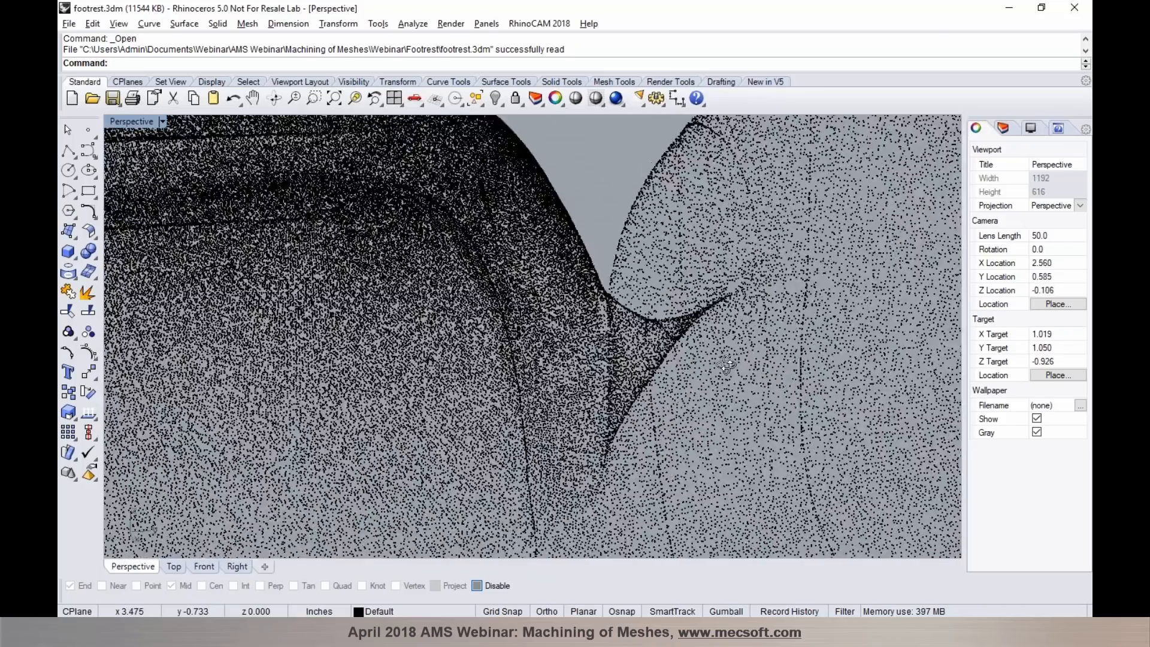
right_click_drag(726, 364, 746, 356)
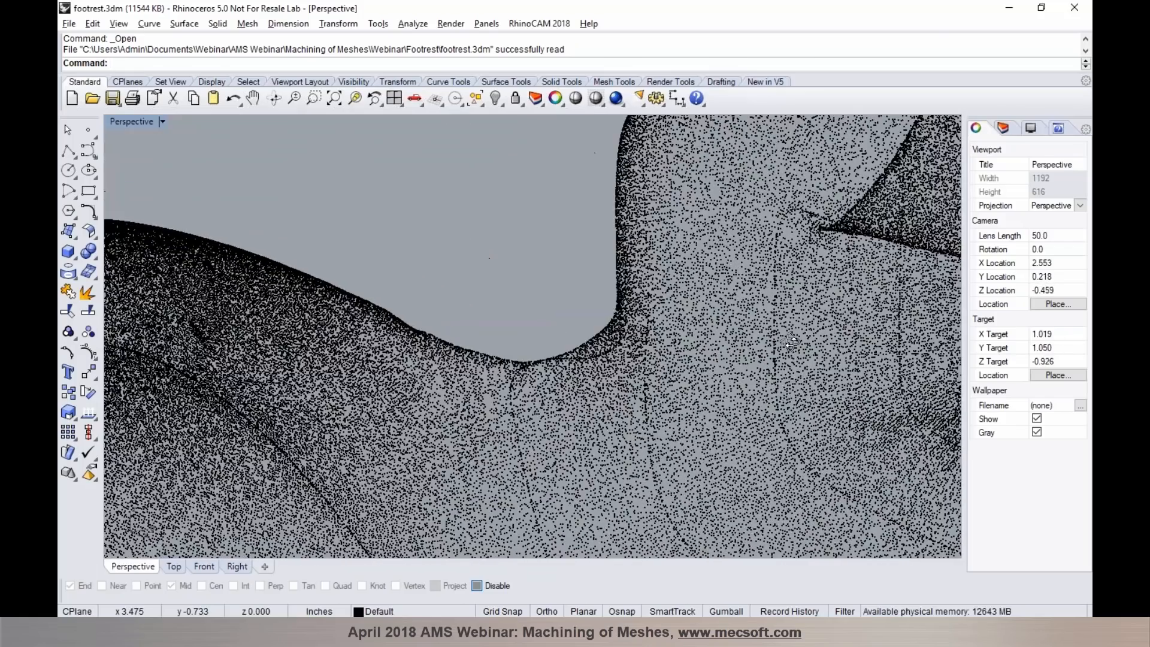
scroll(746, 356, "down", 2)
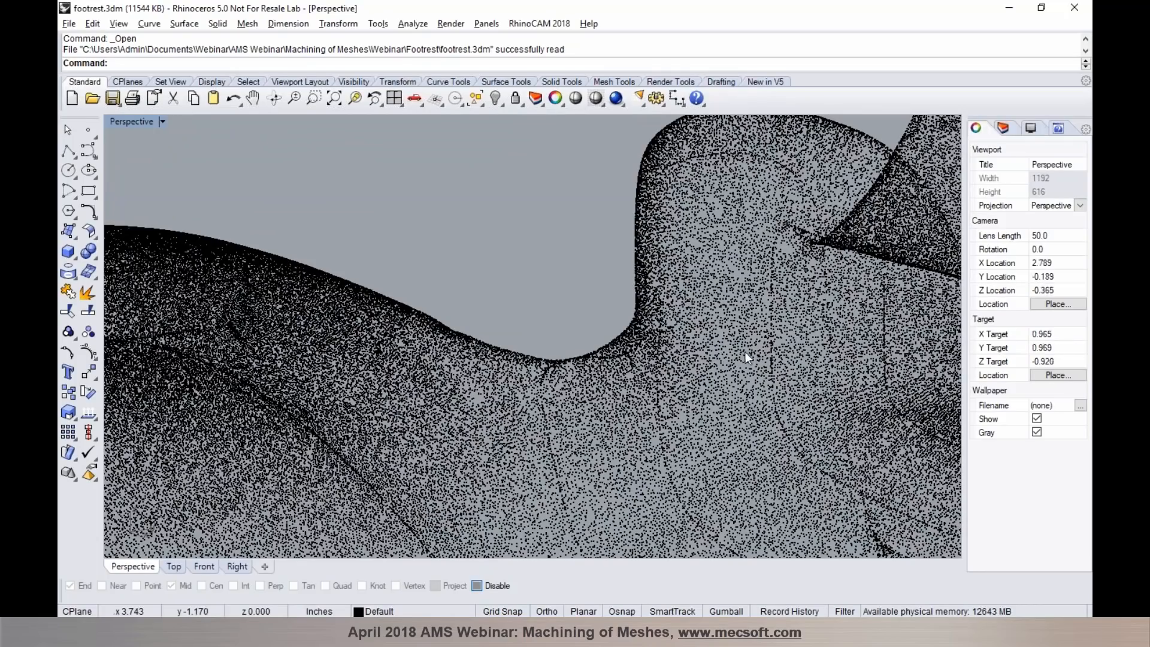
- Start the RhinoCAM MESH module and review its modelling, inspection, repair and 3D printing tools, returning to the mesh creation tools
left_click(531, 25)
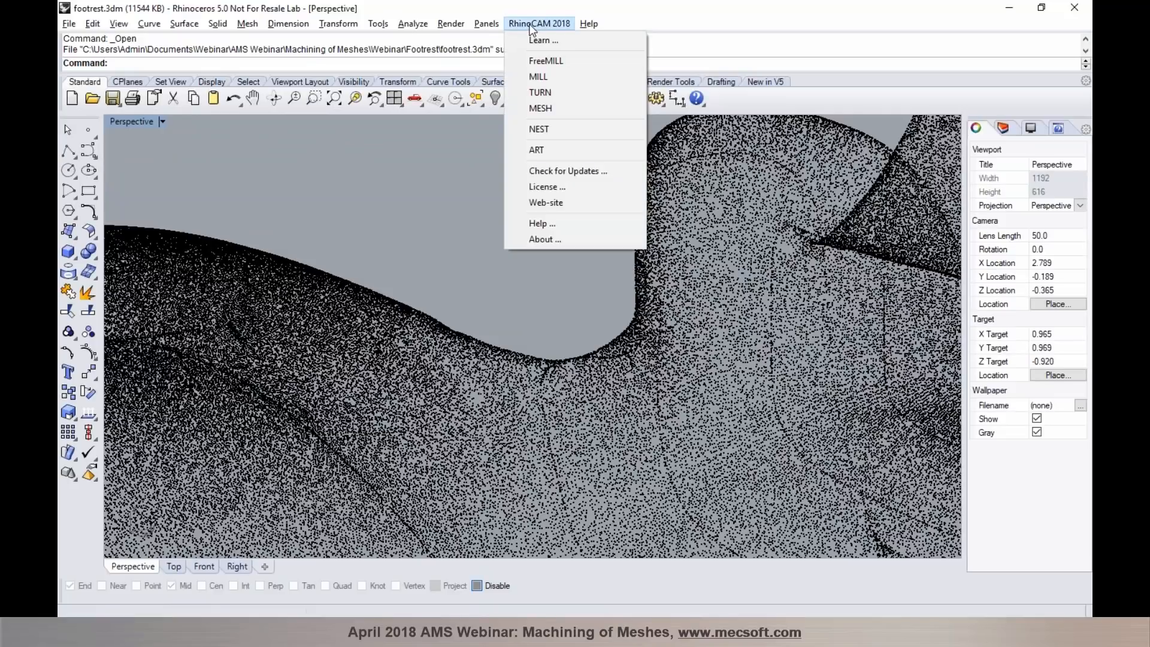
left_click(524, 108)
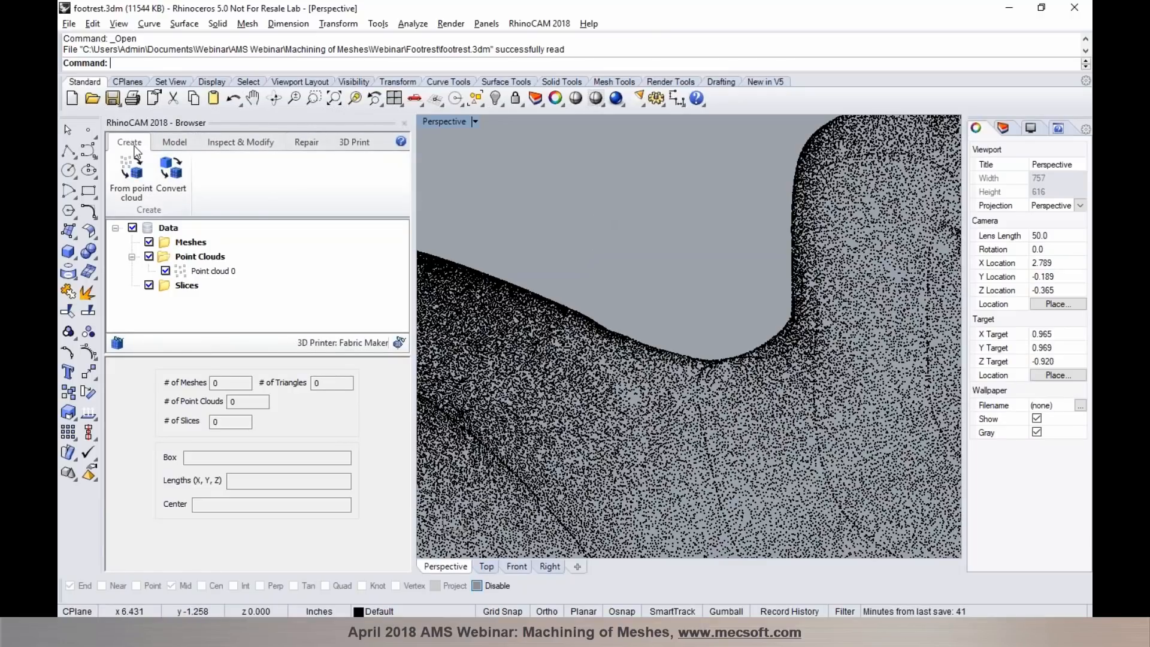
left_click(172, 146)
left_click(207, 145)
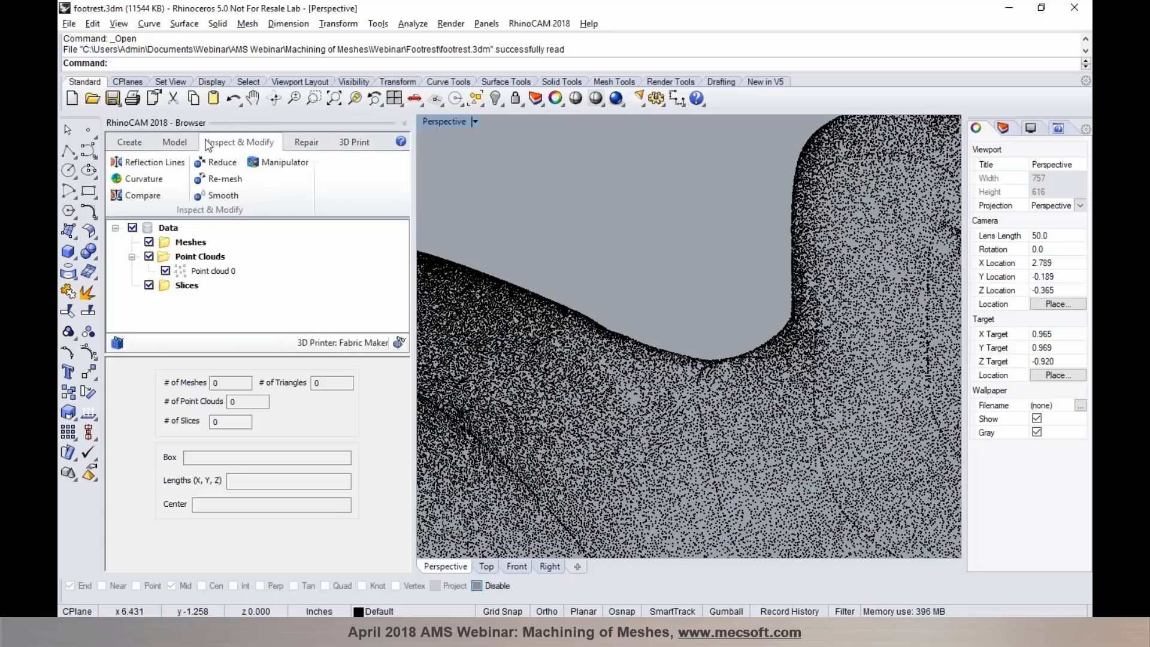
left_click(298, 145)
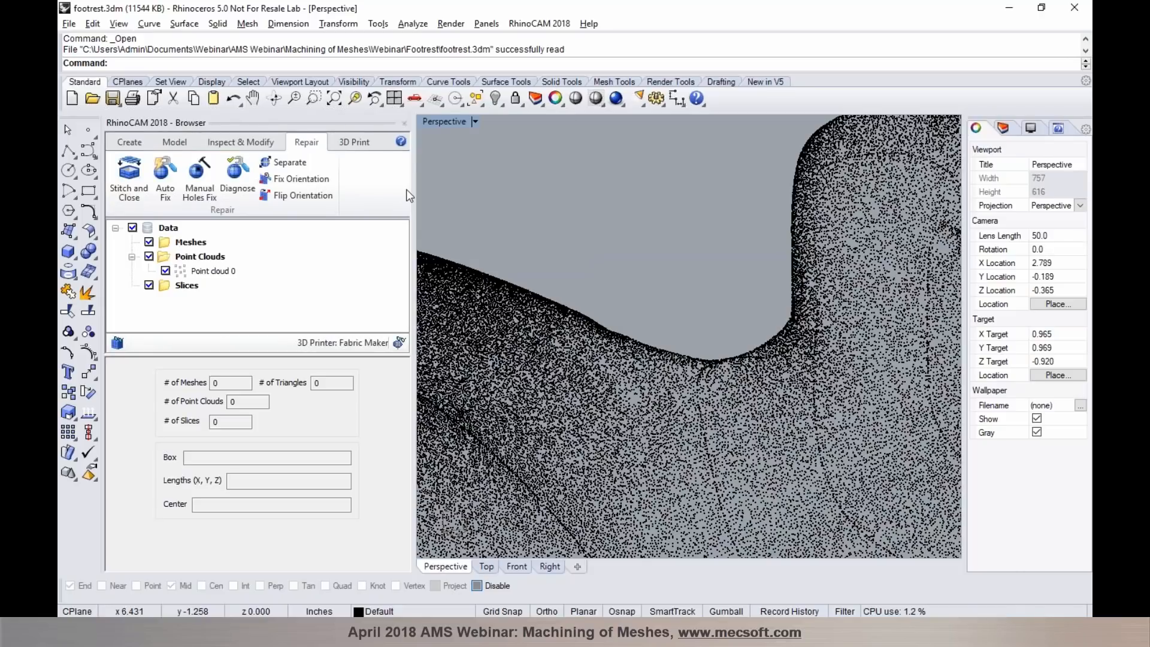
left_click(366, 146)
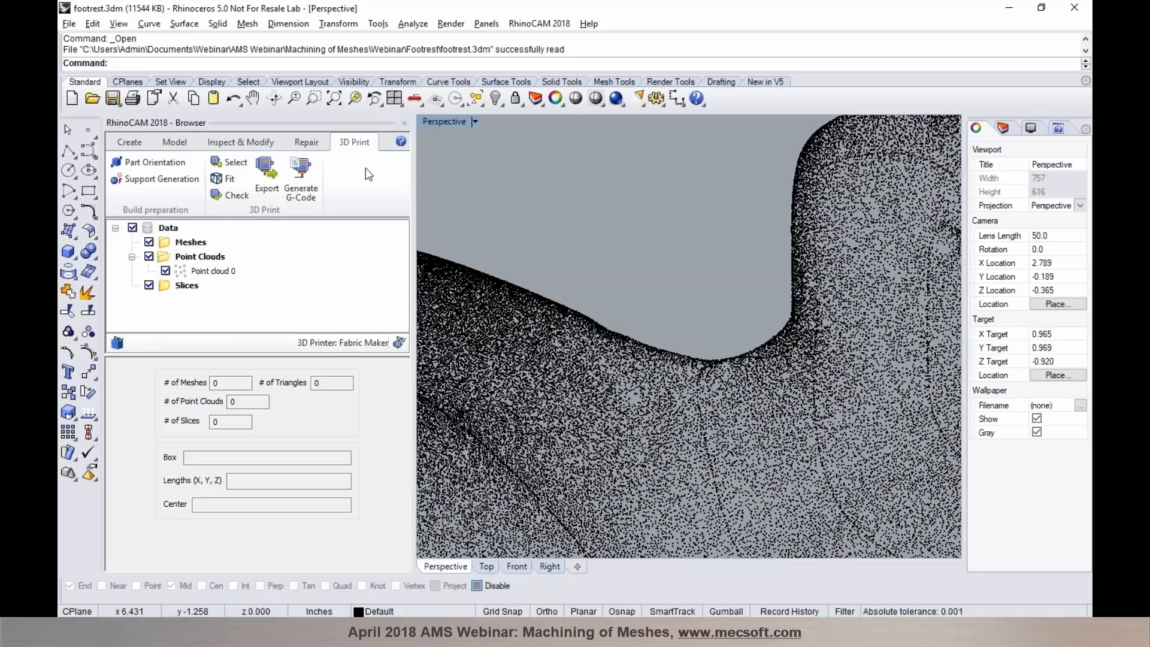
left_click(122, 144)
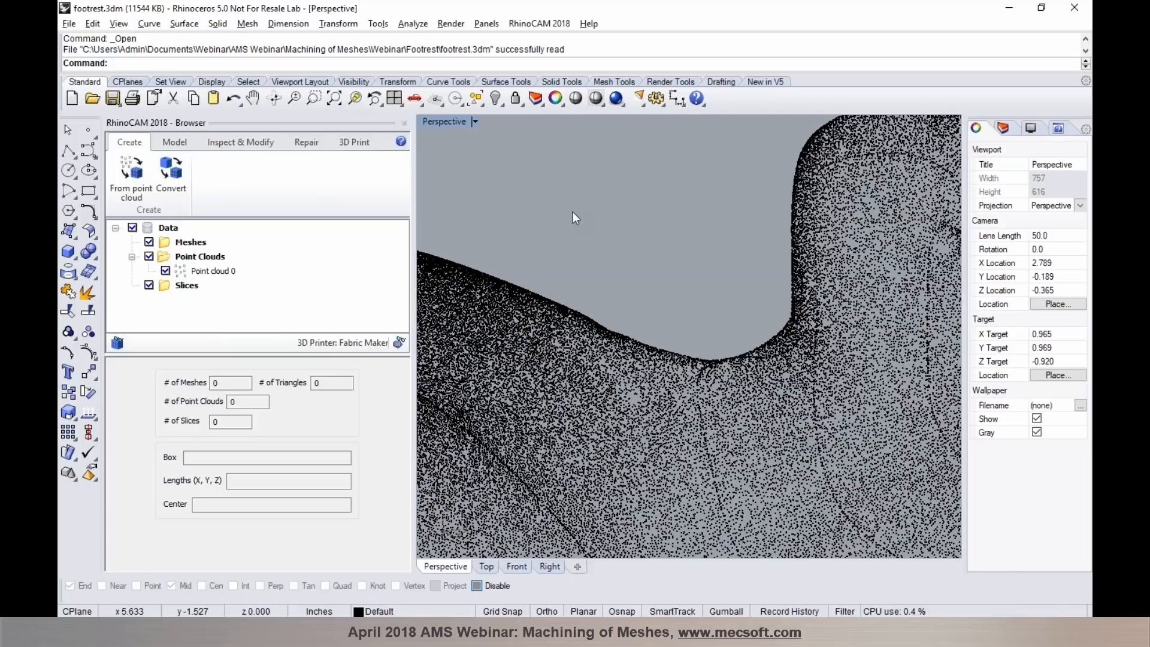
- Create a mesh from the footrest point cloud using the default mesh creation options
scroll(594, 222, "down", 4)
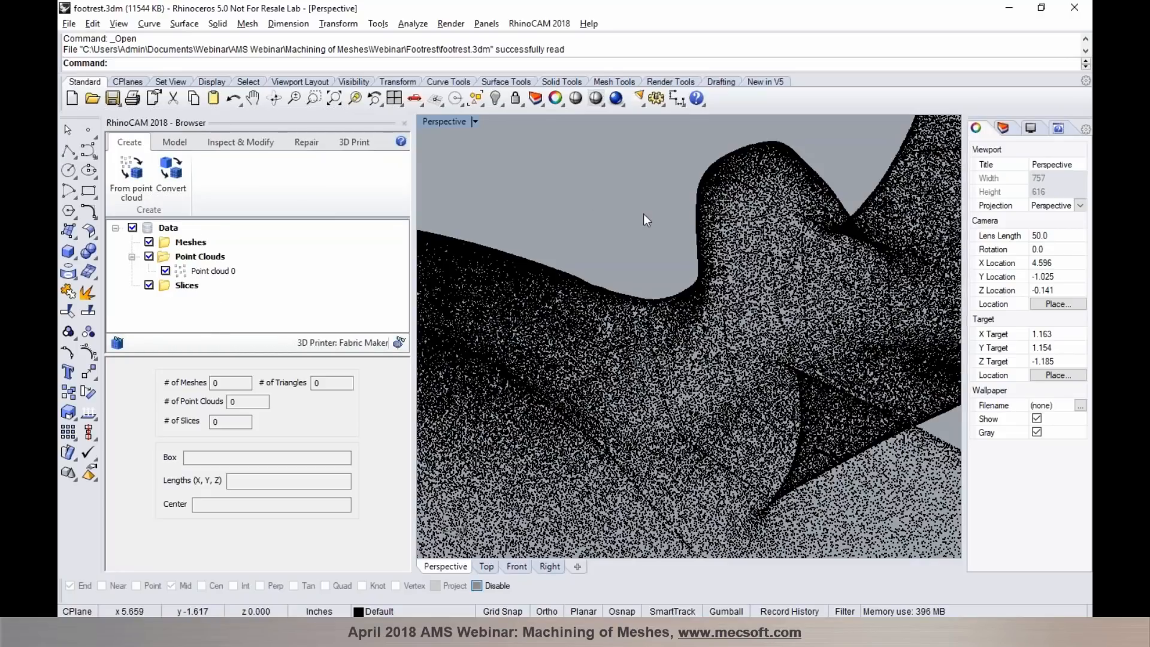
right_click_drag(643, 214, 670, 300)
scroll(728, 327, "up", 5)
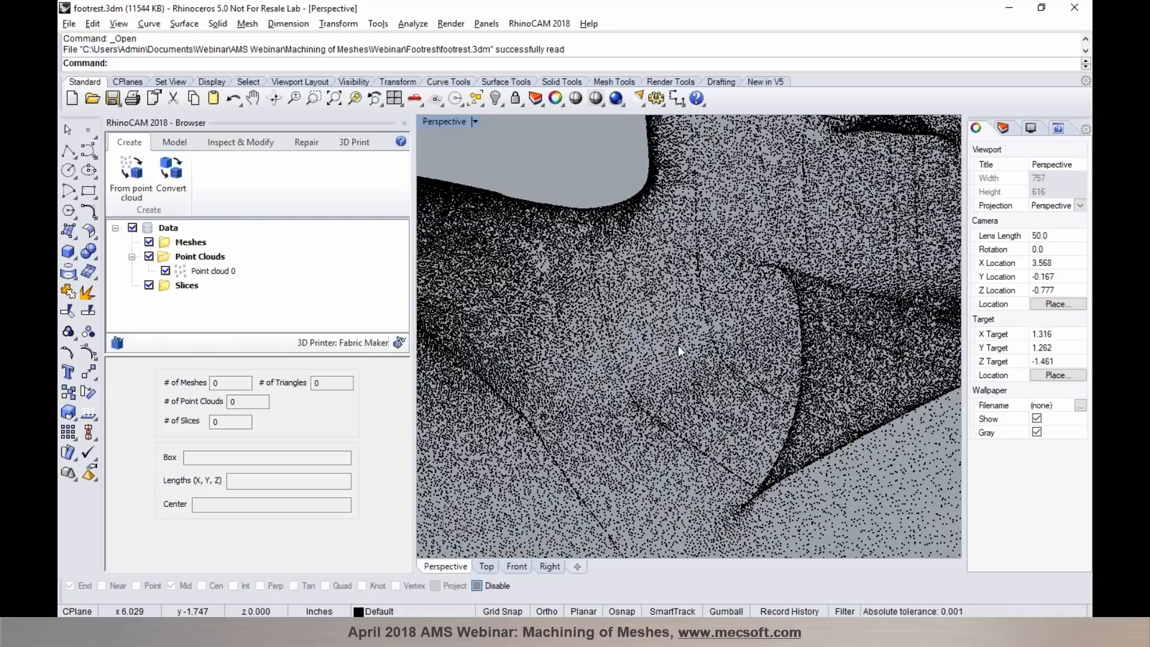
left_click(120, 201)
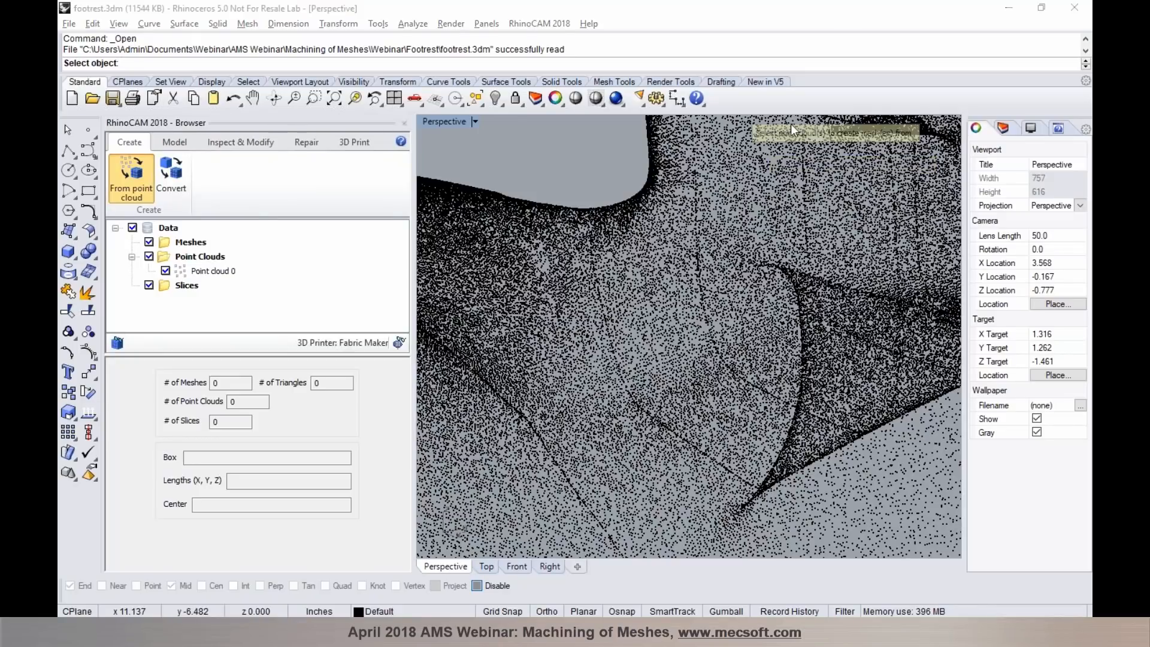
left_click(707, 201)
scroll(719, 333, "down", 5)
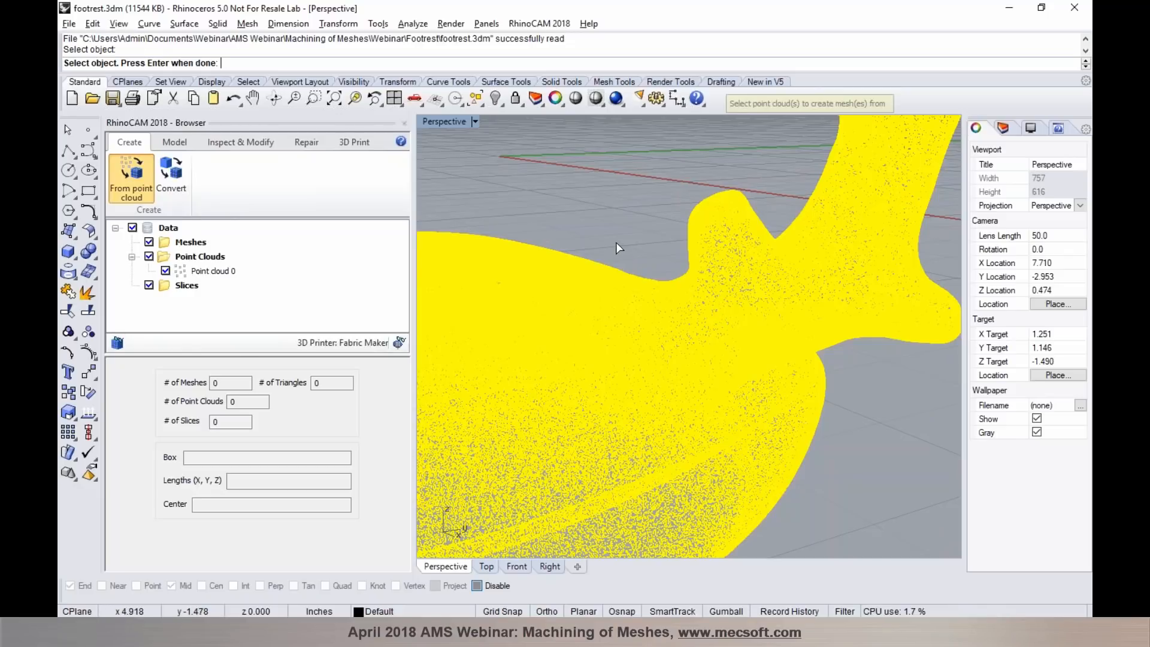
key("Return")
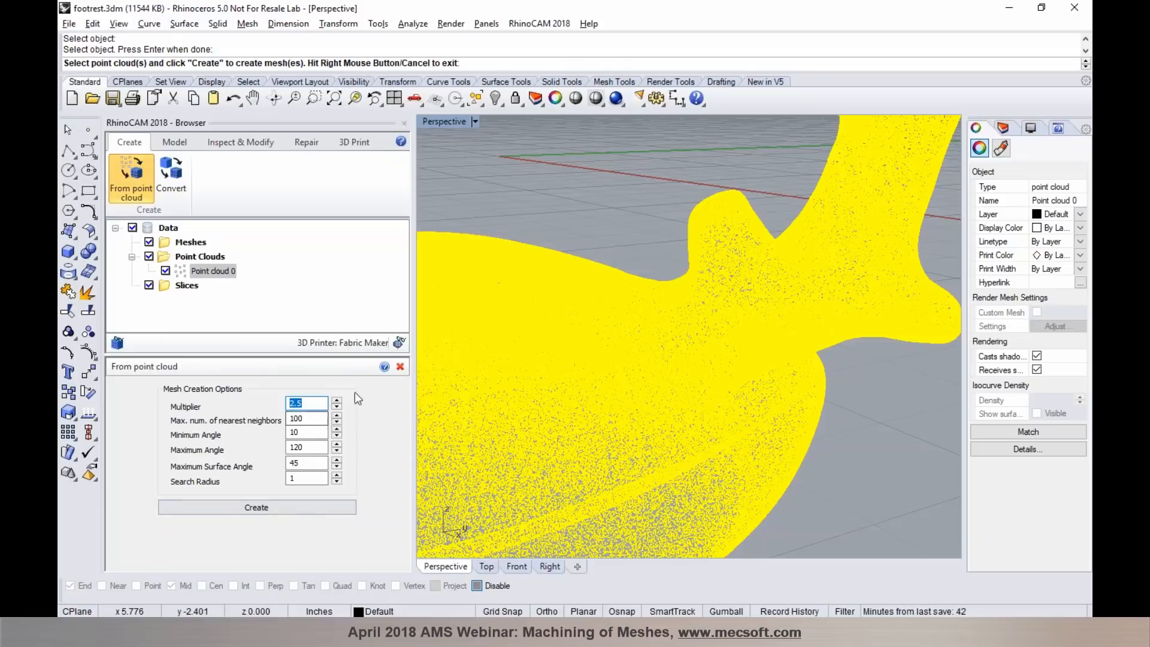
left_click(294, 506)
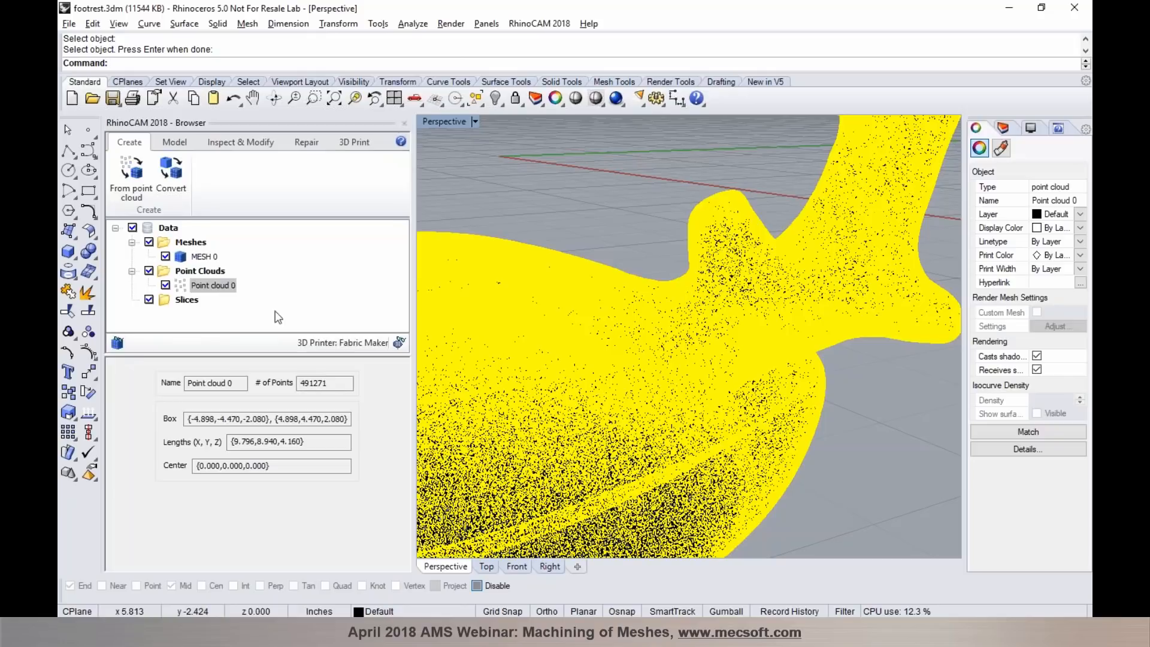
- Hide the point cloud, select the new footrest mesh and set the viewport to Shaded display
left_click(166, 285)
left_click(185, 259)
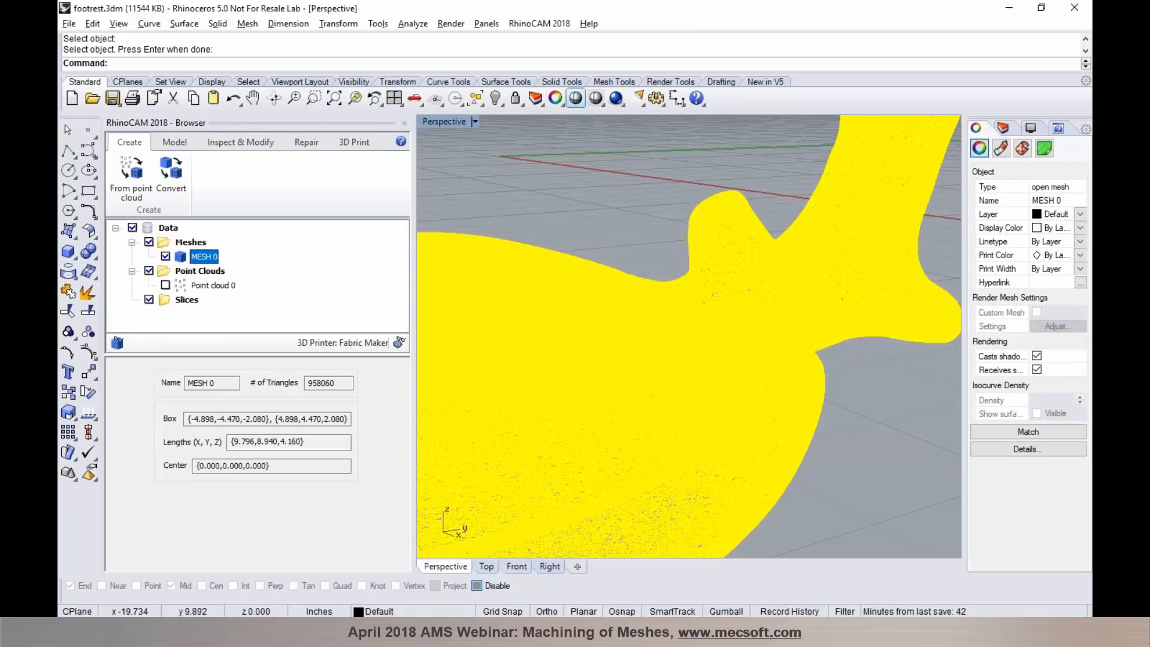
left_click(594, 100)
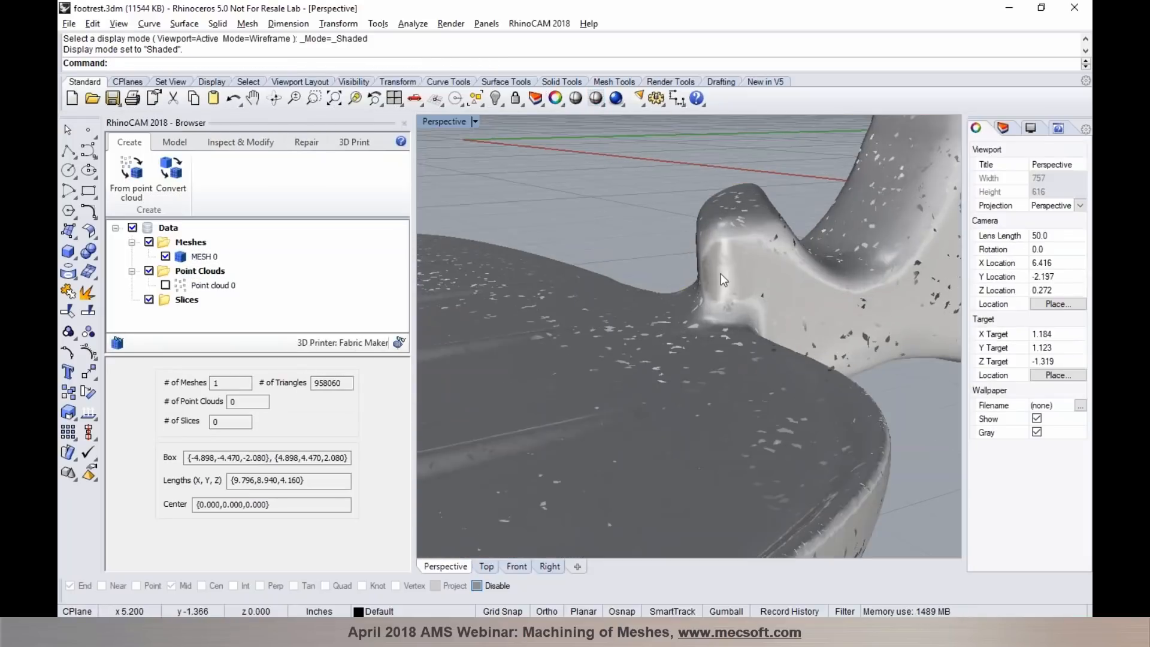
- Examine the shaded footrest mesh's surface quality from several angles and check its number of triangles
scroll(724, 282, "down", 2)
scroll(752, 233, "down", 2)
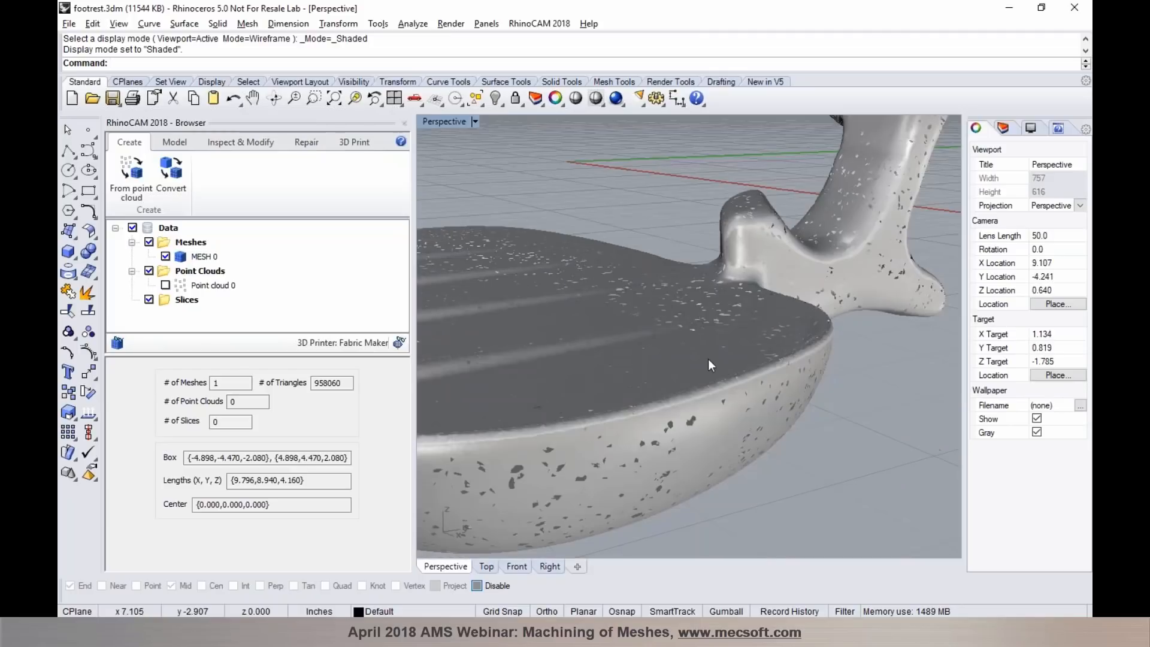
right_click_drag(711, 351, 332, 384)
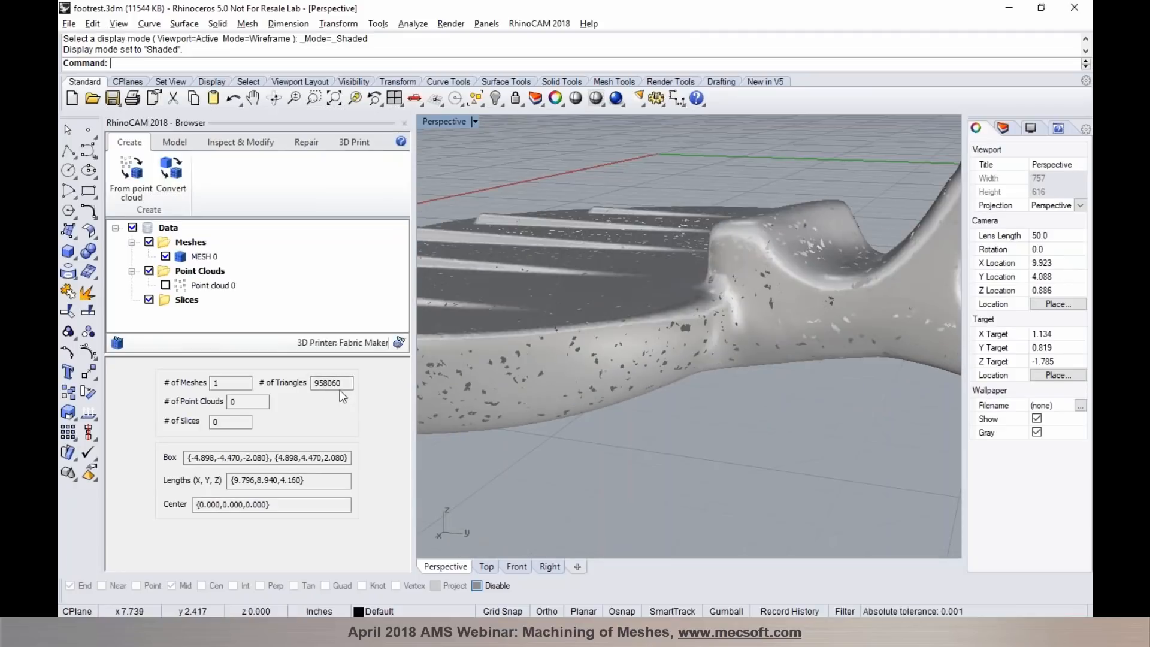
scroll(595, 296, "up", 4)
right_click_drag(594, 296, 712, 347)
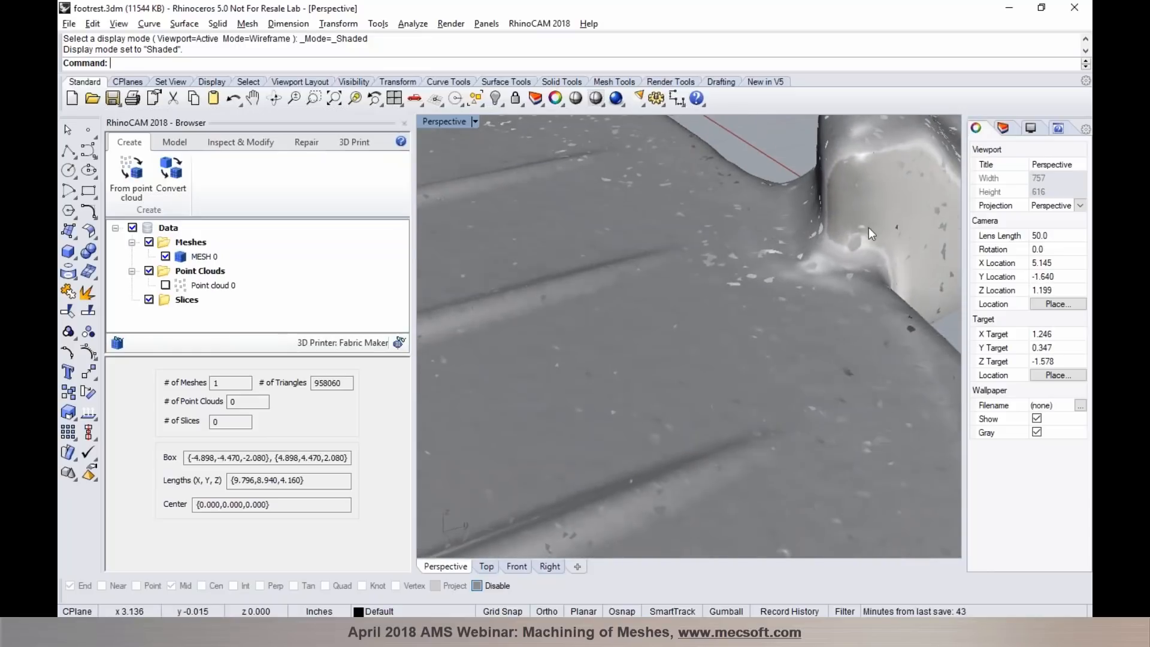
- Run a Diagnose check for open edges on the footrest mesh
scroll(870, 241, "up", 6)
scroll(753, 282, "down", 8)
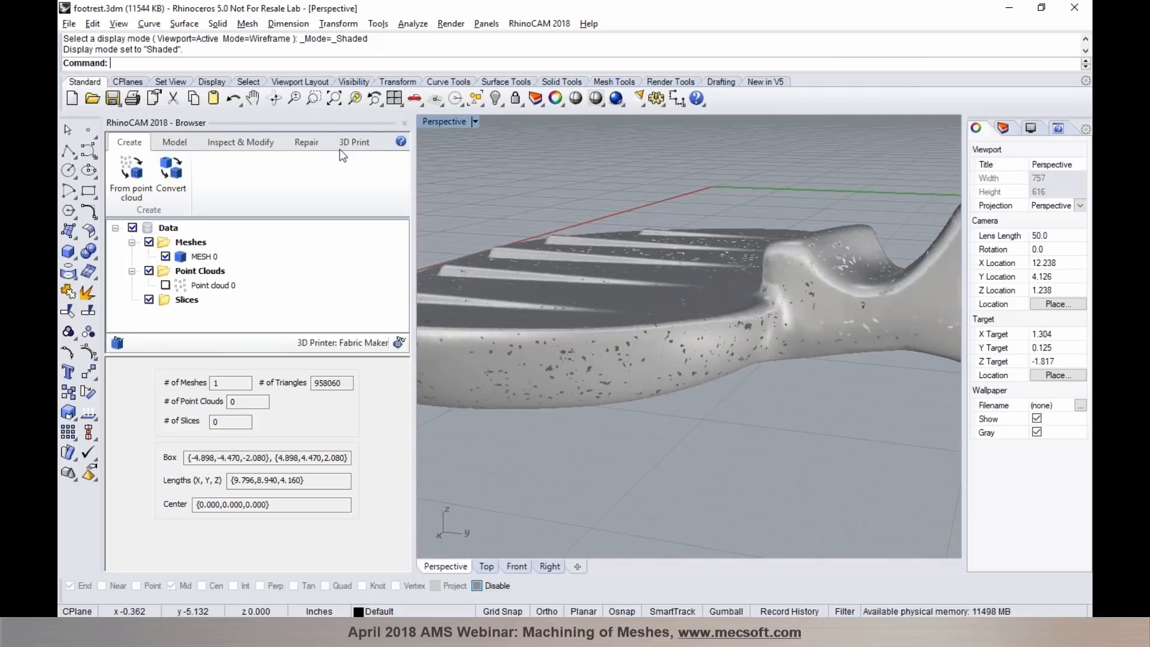
left_click(304, 144)
left_click(232, 178)
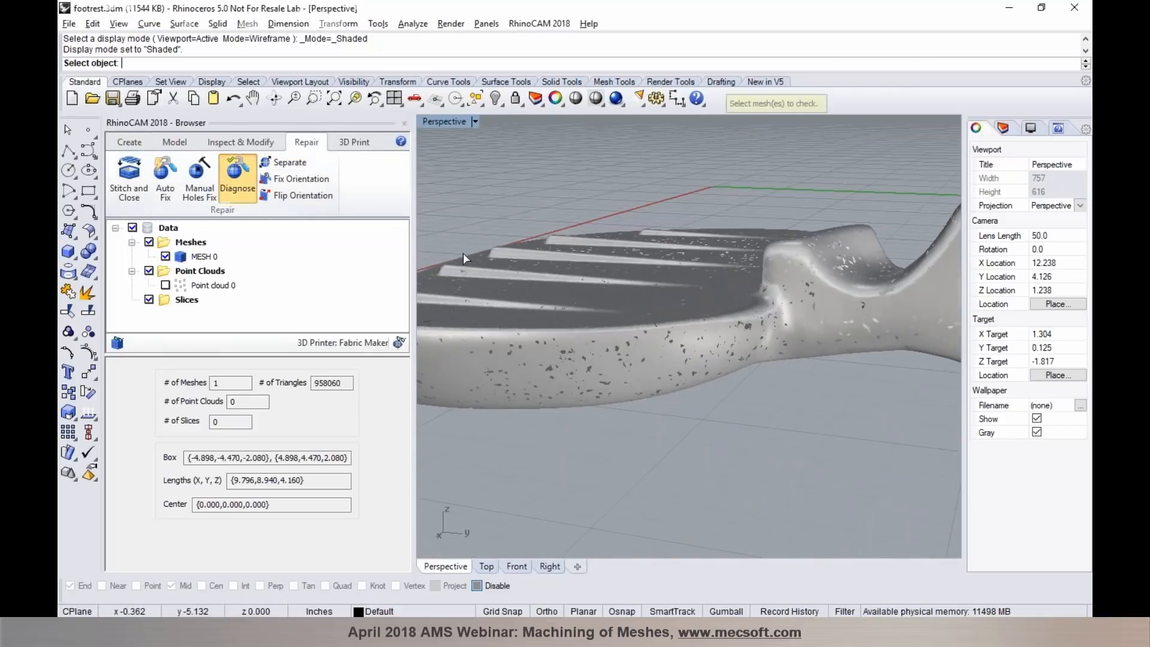
left_click(631, 321)
key("Return")
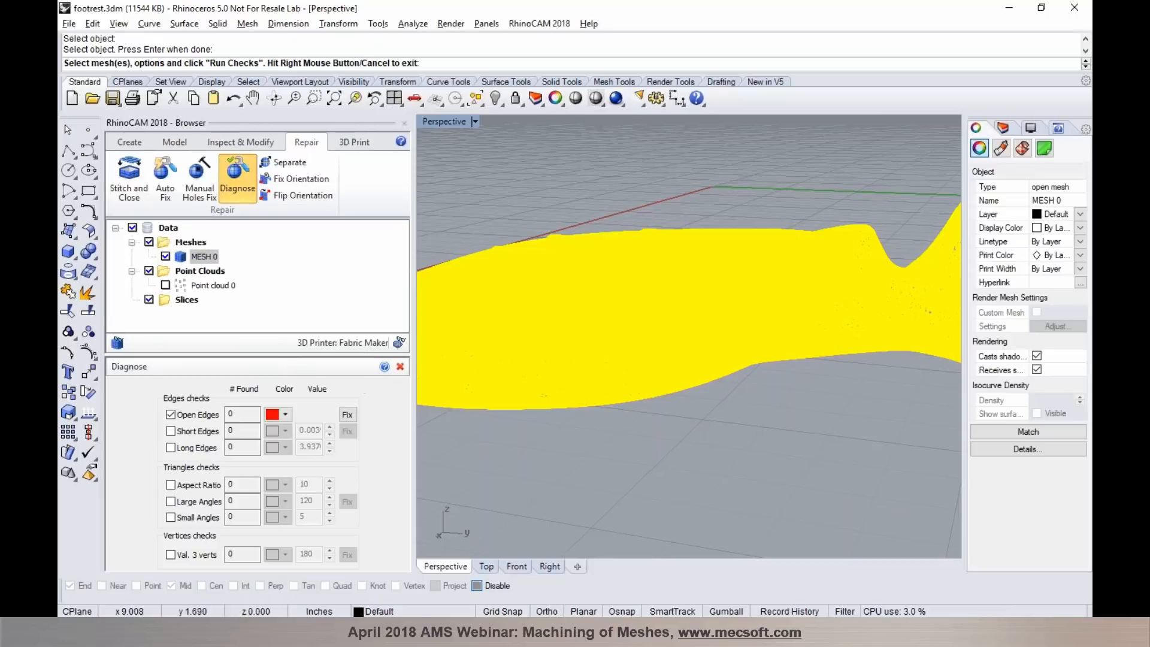
left_click(260, 555)
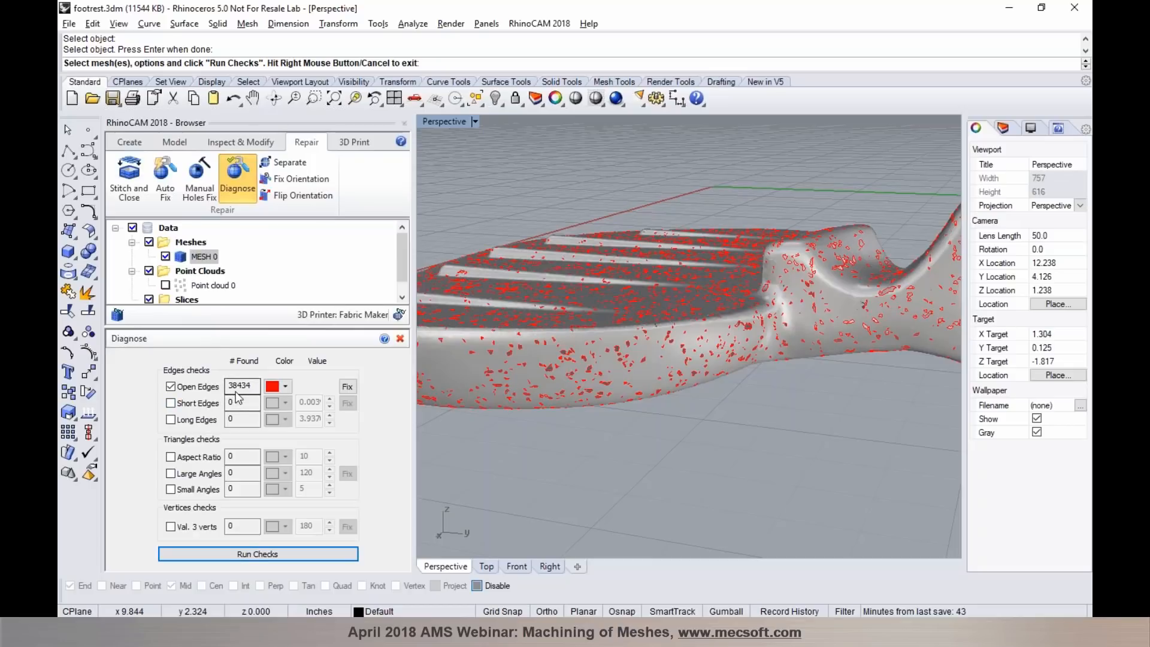
- Examine the highlighted open edges across the footrest surface up close, and finish the diagnosis
scroll(695, 332, "up", 6)
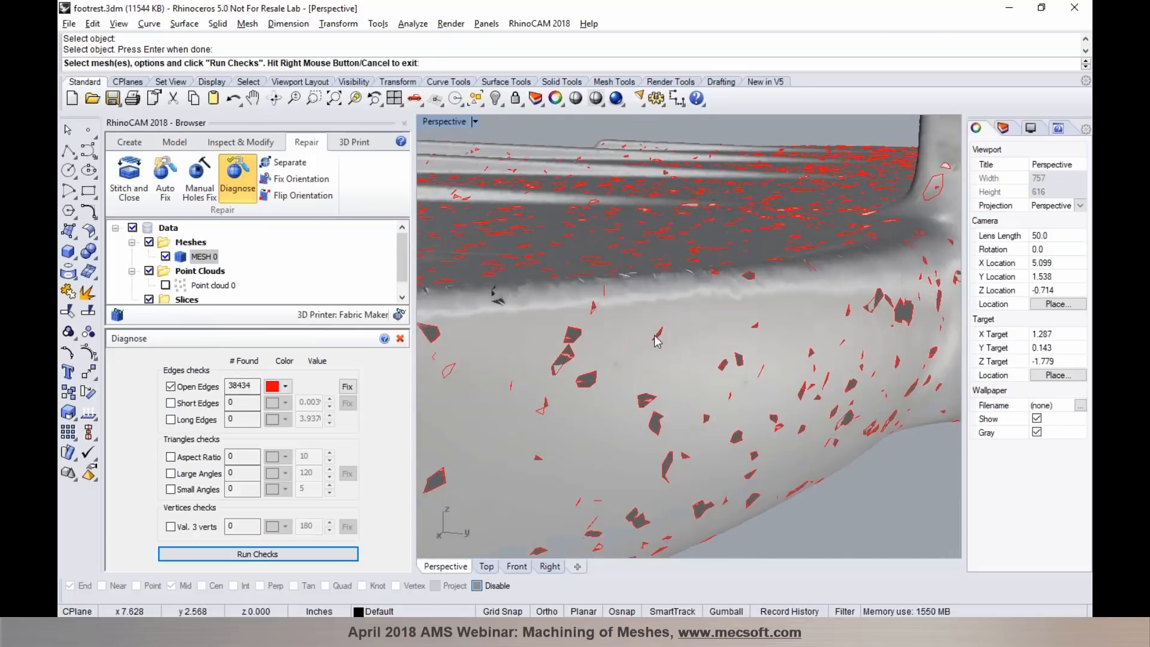
scroll(695, 332, "up", 3)
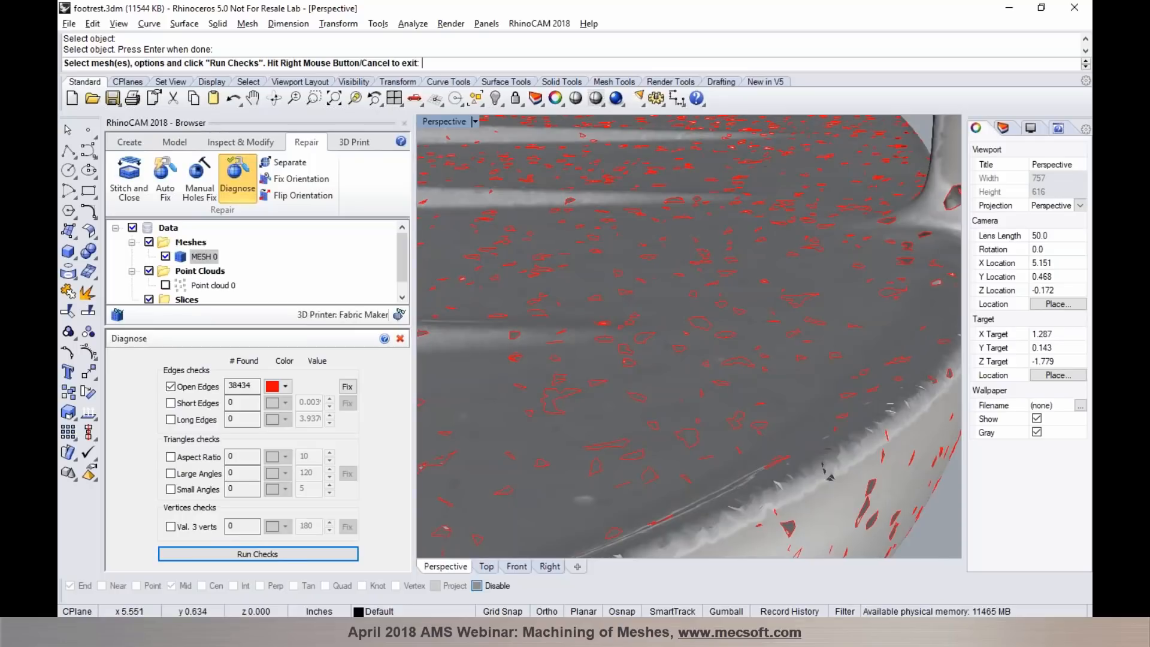
scroll(674, 354, "down", 7)
scroll(810, 279, "up", 4)
right_click_drag(742, 298, 822, 304)
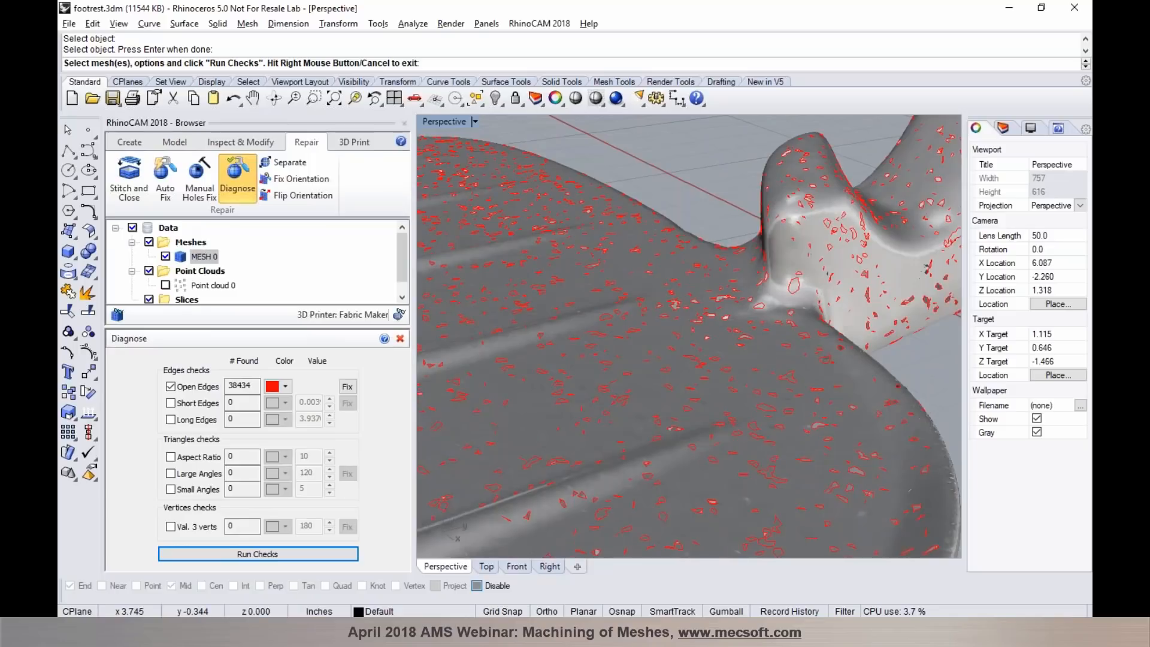
left_click(401, 339)
- Repair the footrest mesh with Auto Fix
right_click_drag(534, 334, 670, 316)
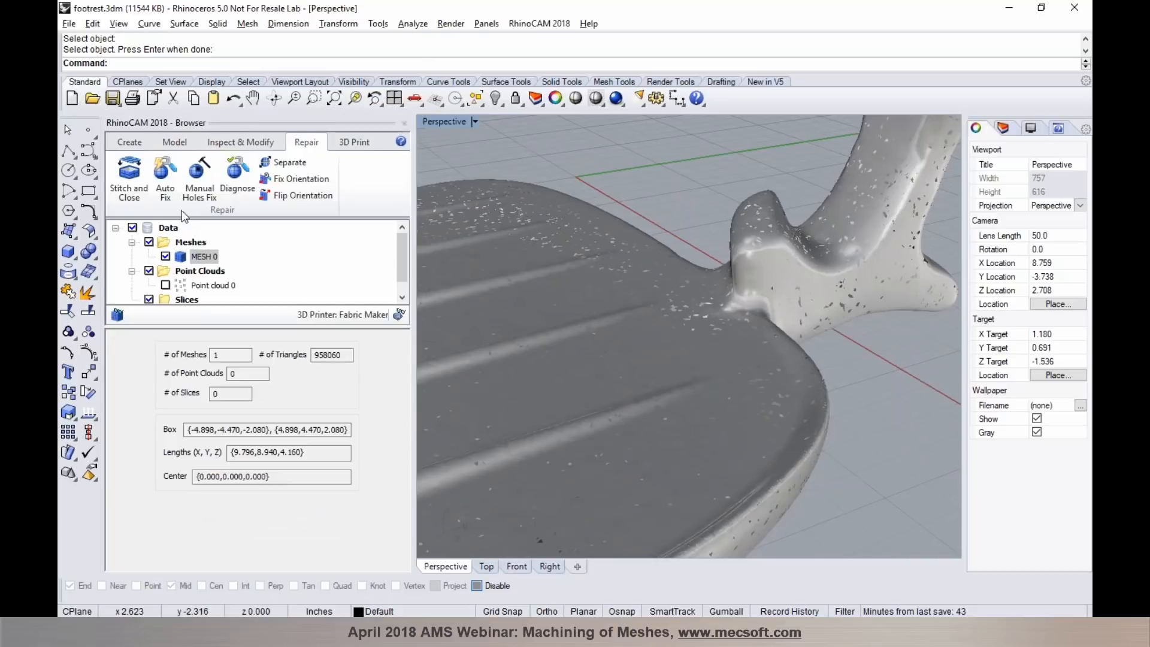
left_click(161, 190)
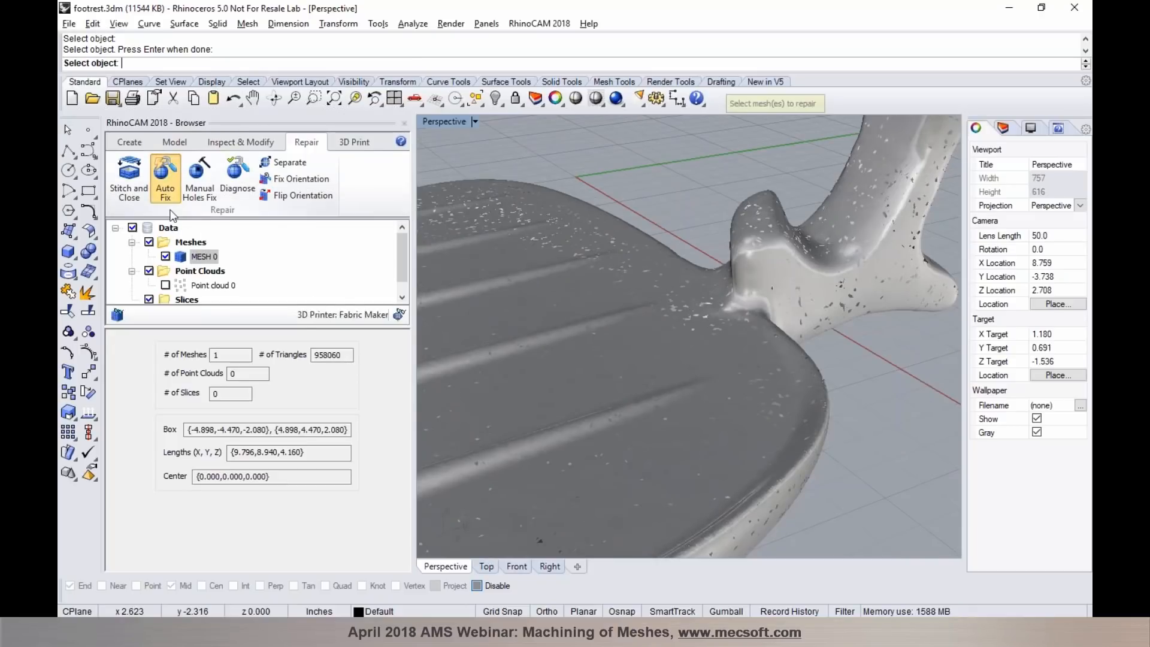
left_click(541, 316)
key("Return")
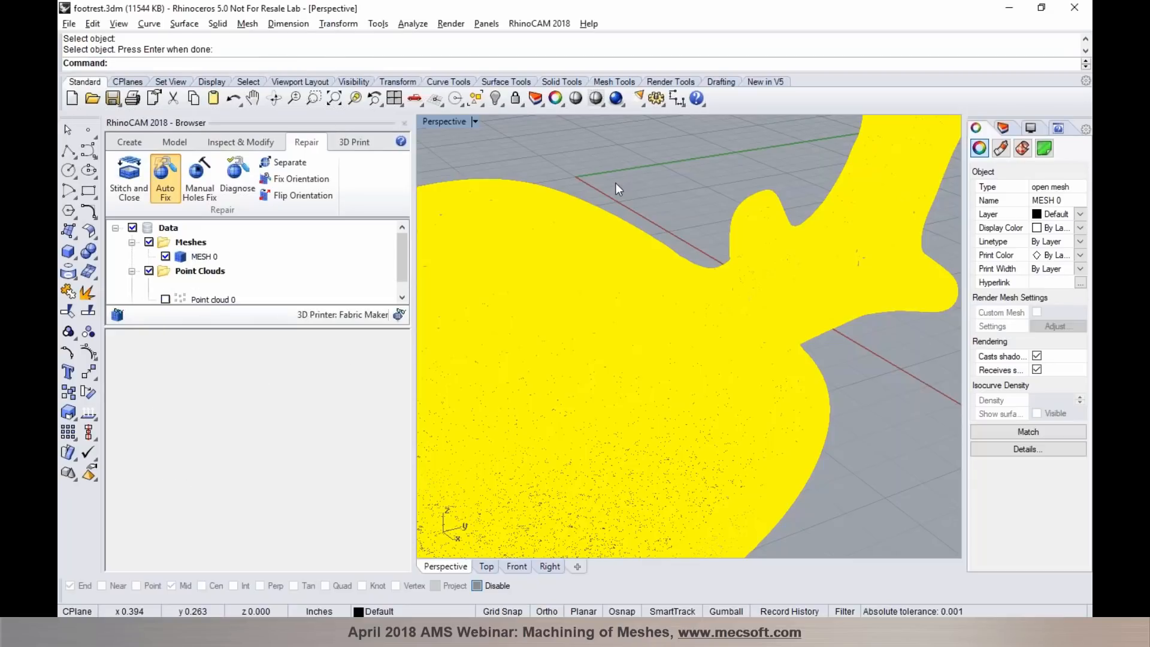
mouse_move(649, 279)
right_mouse_down()
mouse_move(702, 287)
mouse_move(762, 275)
mouse_move(655, 273)
right_mouse_up()
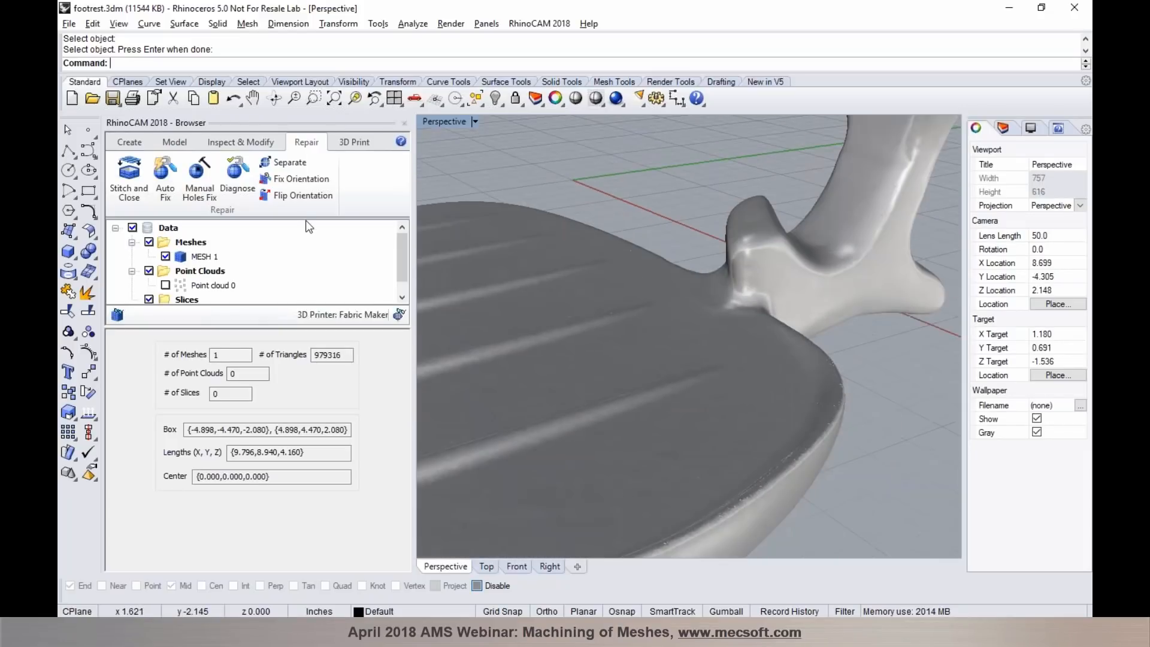
- Diagnose the repaired footrest mesh for open edges again and inspect its surface and rim up close
left_click(237, 180)
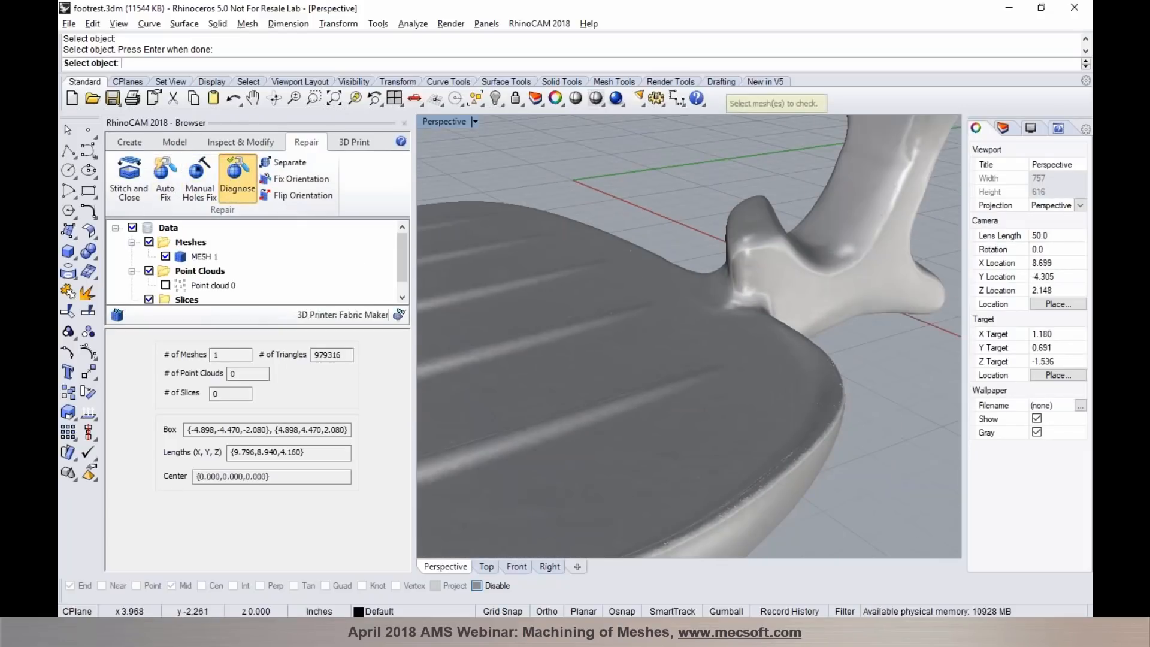
left_click(585, 262)
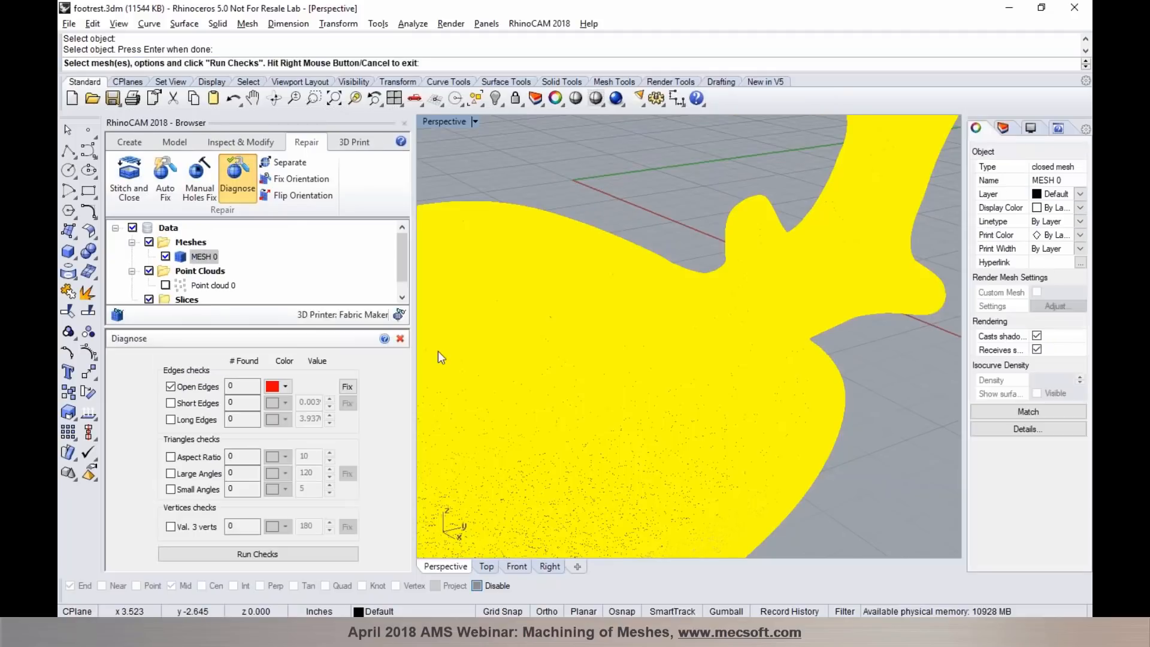
left_click(213, 553)
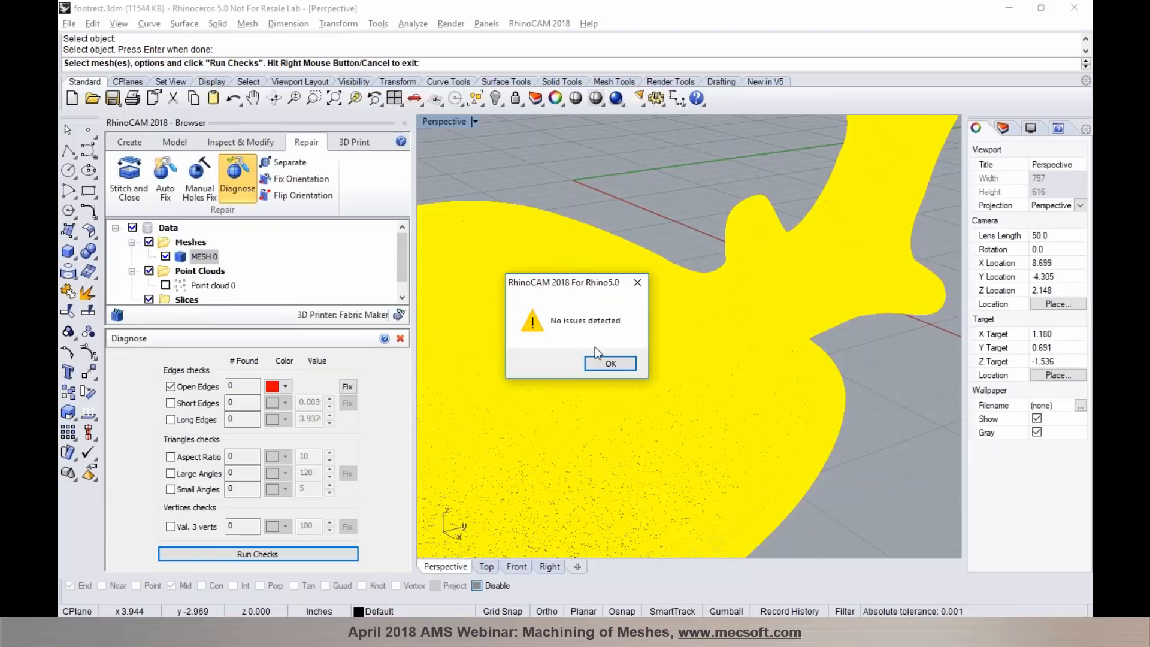
left_click(607, 363)
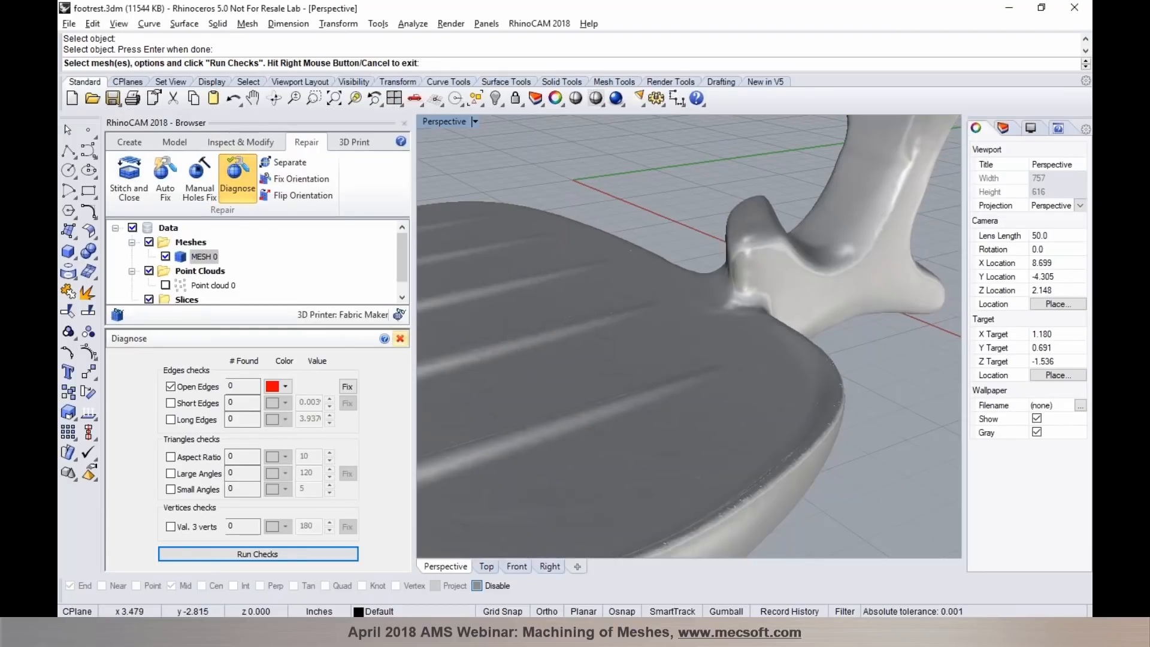
scroll(845, 258, "up", 10)
right_click_drag(658, 260, 868, 282)
scroll(657, 261, "down", 15)
right_click_drag(789, 373, 727, 376)
scroll(645, 289, "up", 10)
scroll(648, 292, "up", 4)
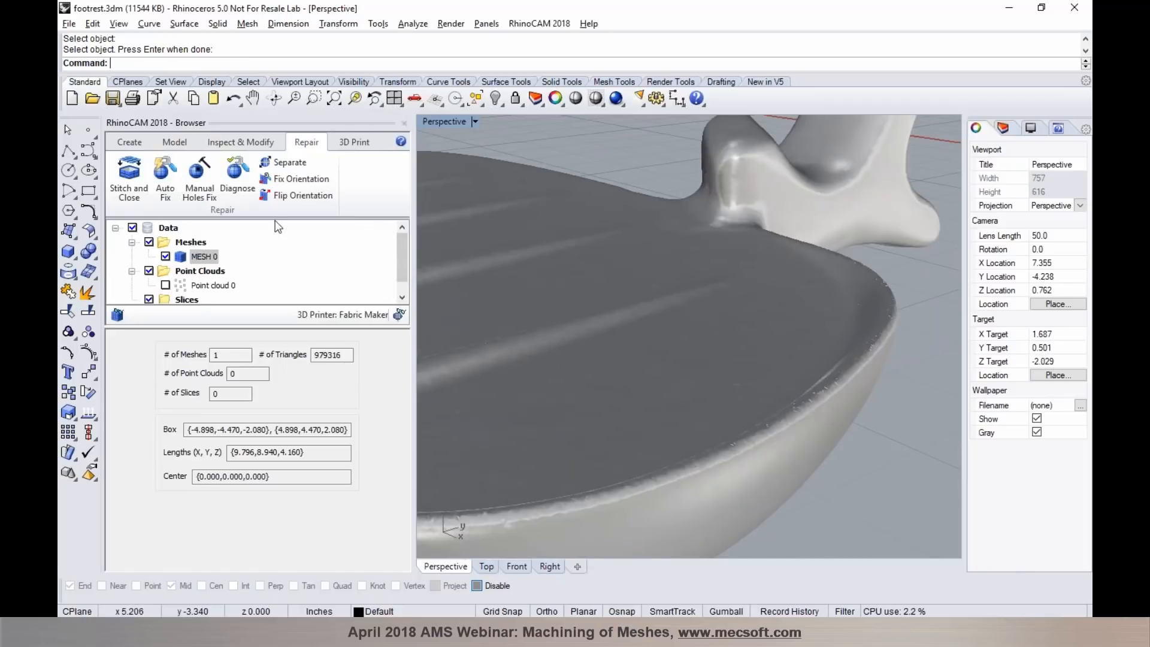
- Reduce the repaired footrest mesh's triangle count by 70% and check the resulting surface and number of triangles
left_click(175, 143)
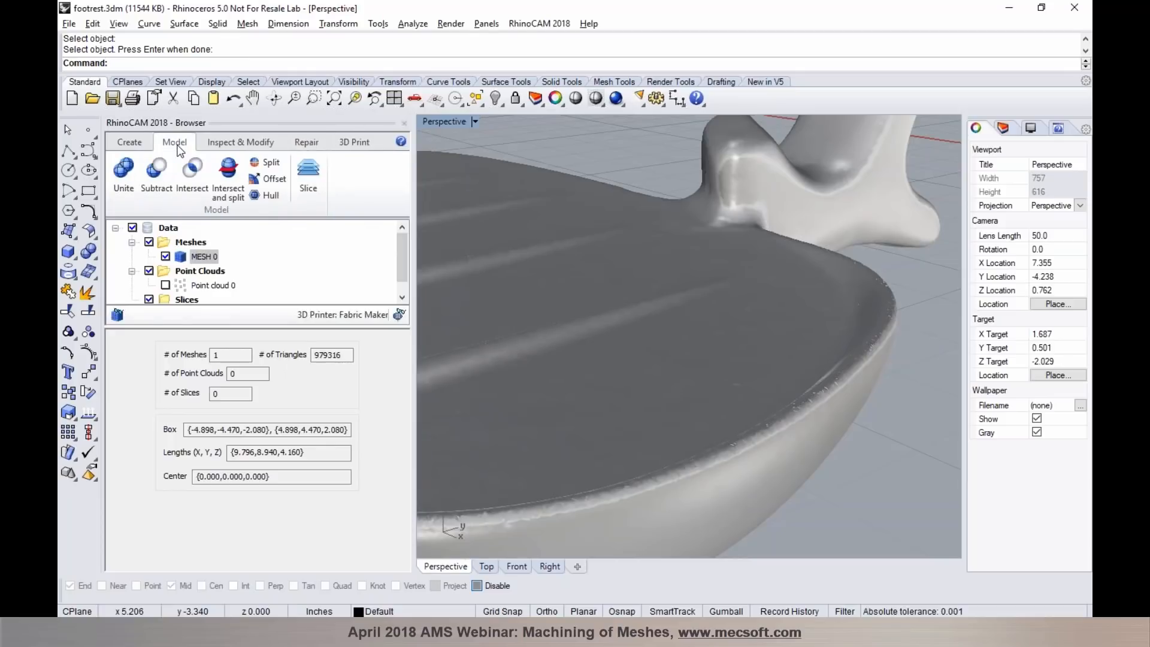
left_click(225, 152)
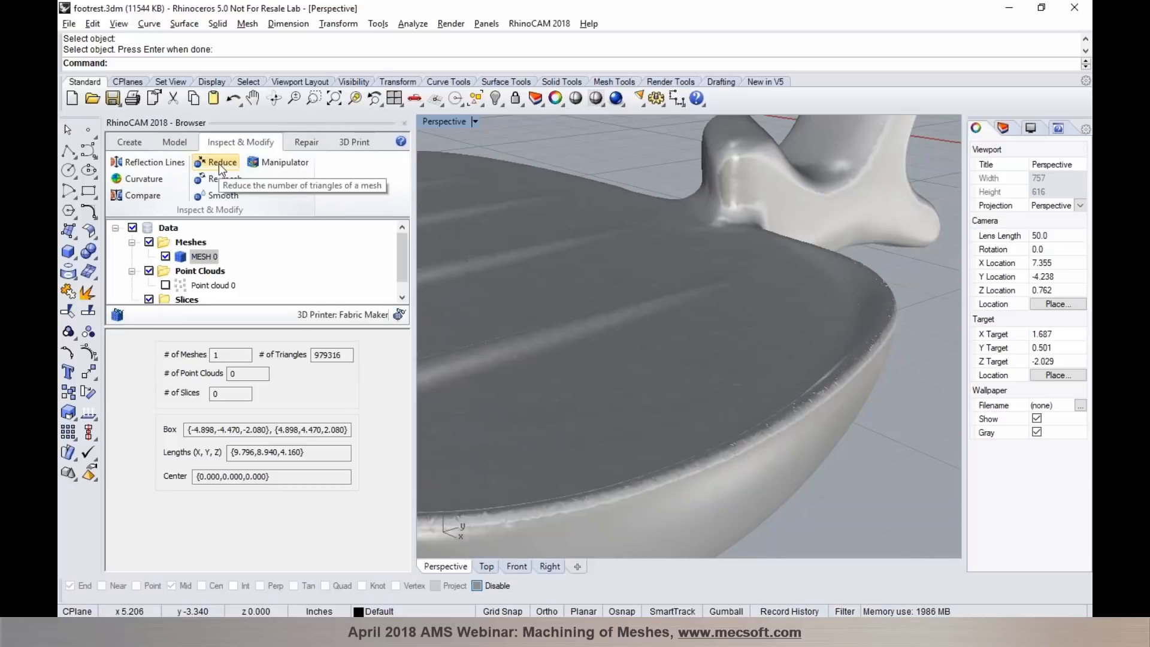
left_click(220, 162)
left_click(578, 268)
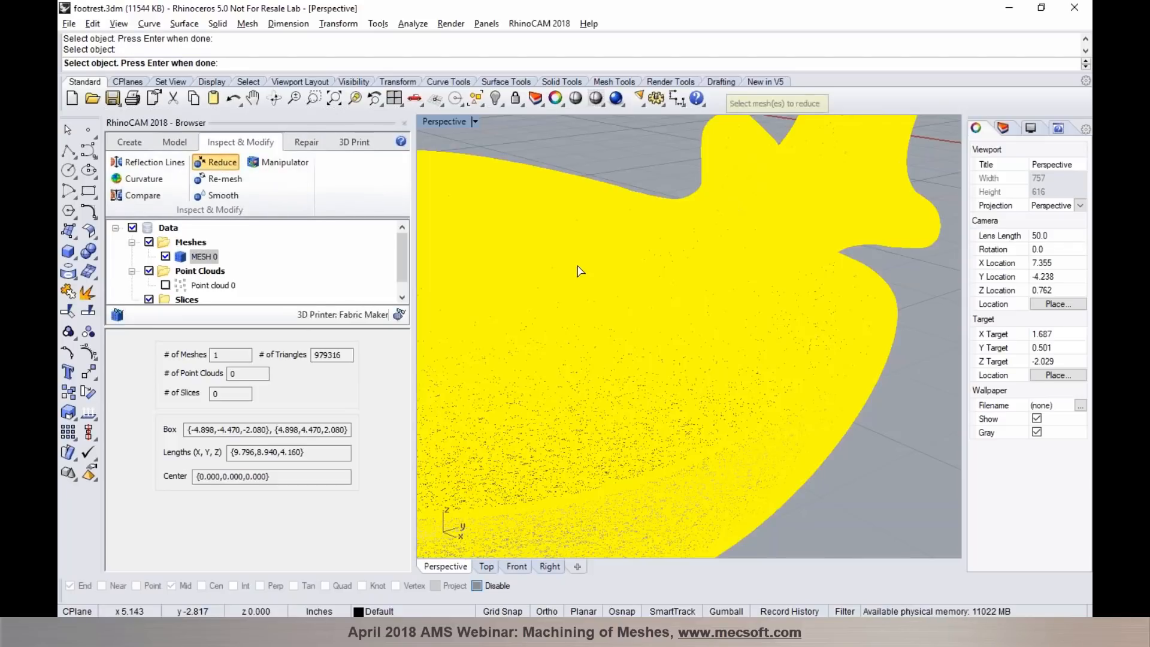
key("Return")
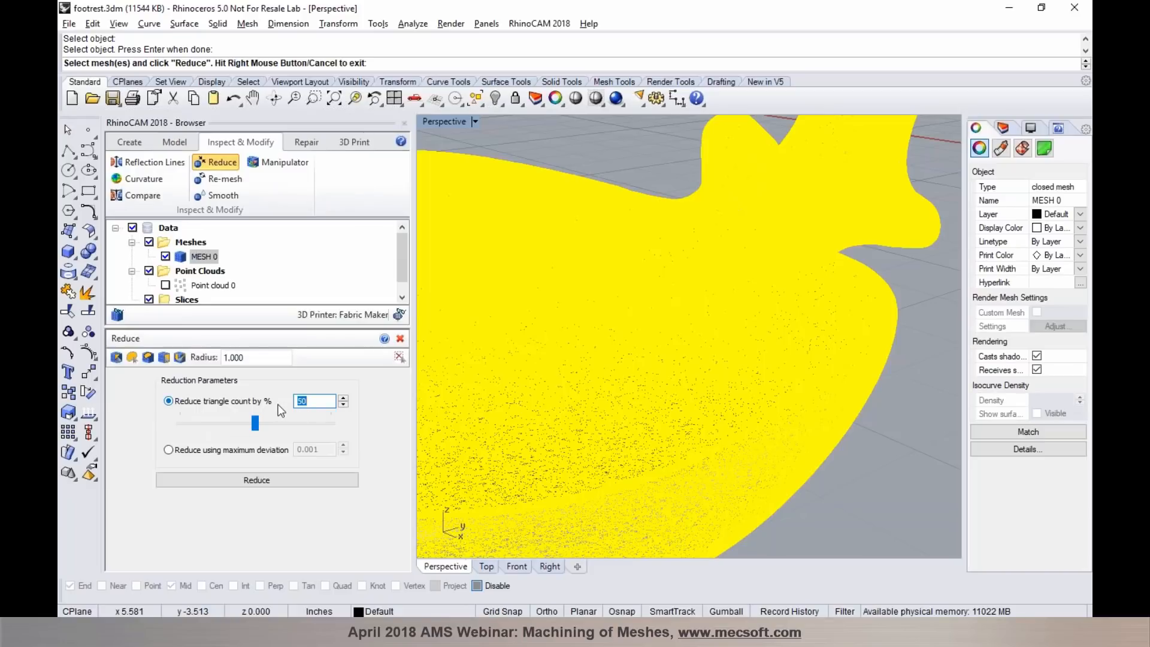
left_click(255, 423)
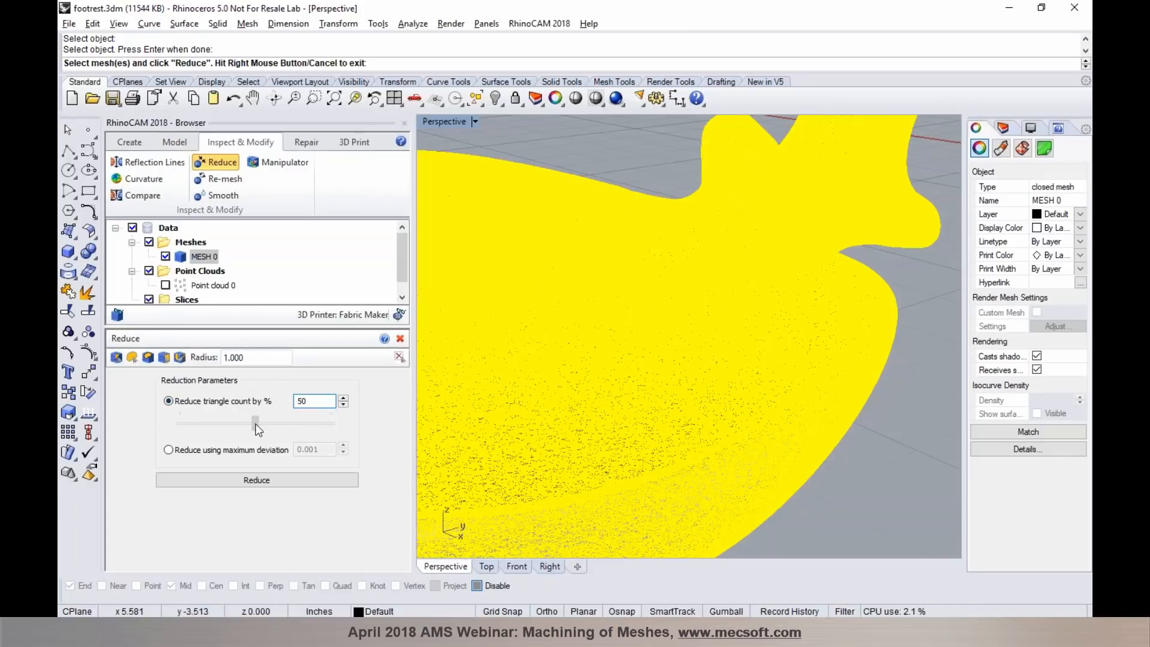
left_click_drag(261, 427, 287, 426)
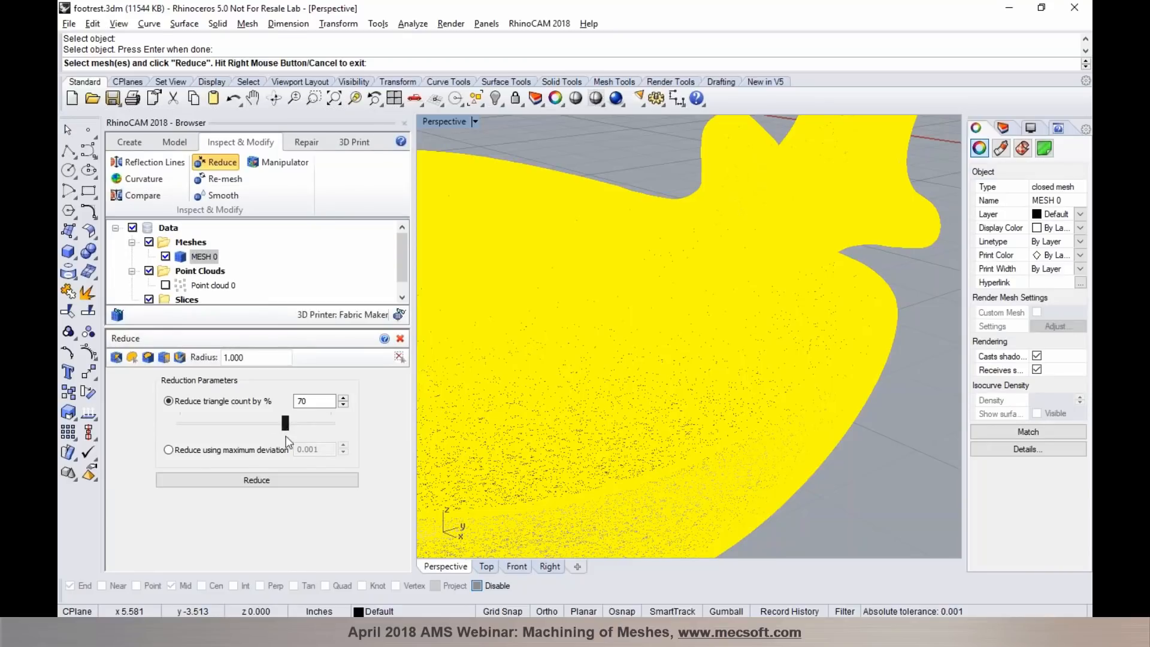
left_click(291, 481)
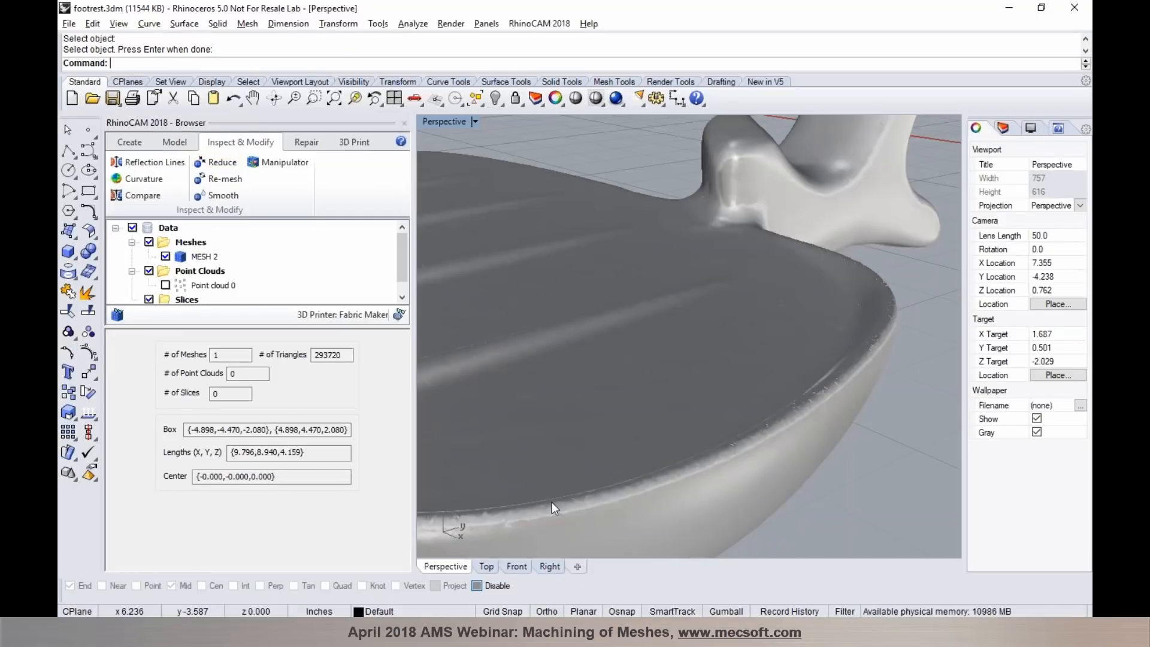
scroll(690, 395, "down", 8)
right_click_drag(689, 395, 743, 411)
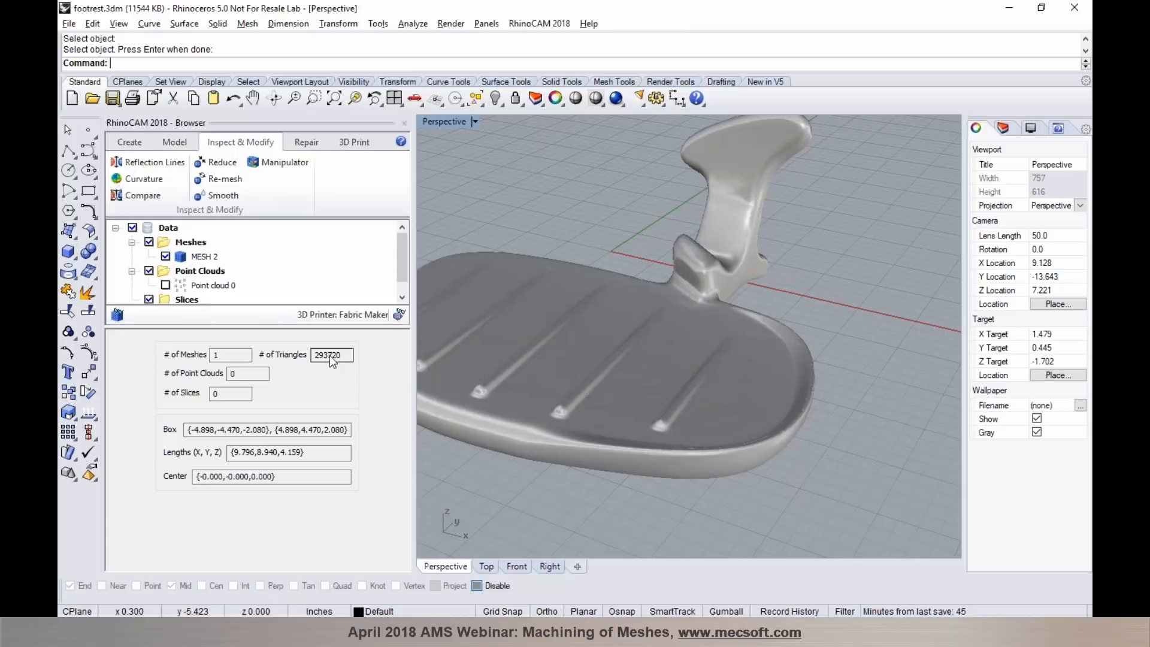
scroll(778, 282, "up", 2)
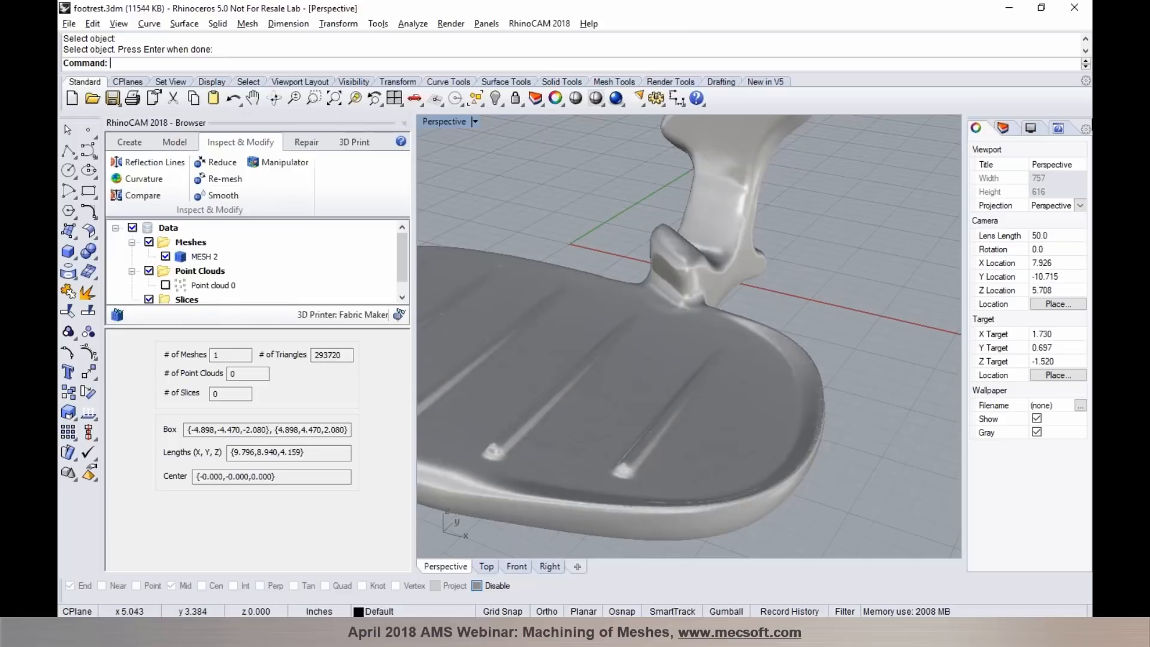
- Open footrest 003.3dm and examine the size and distribution of the footrest mesh's triangles at different distances
left_click(1092, 193)
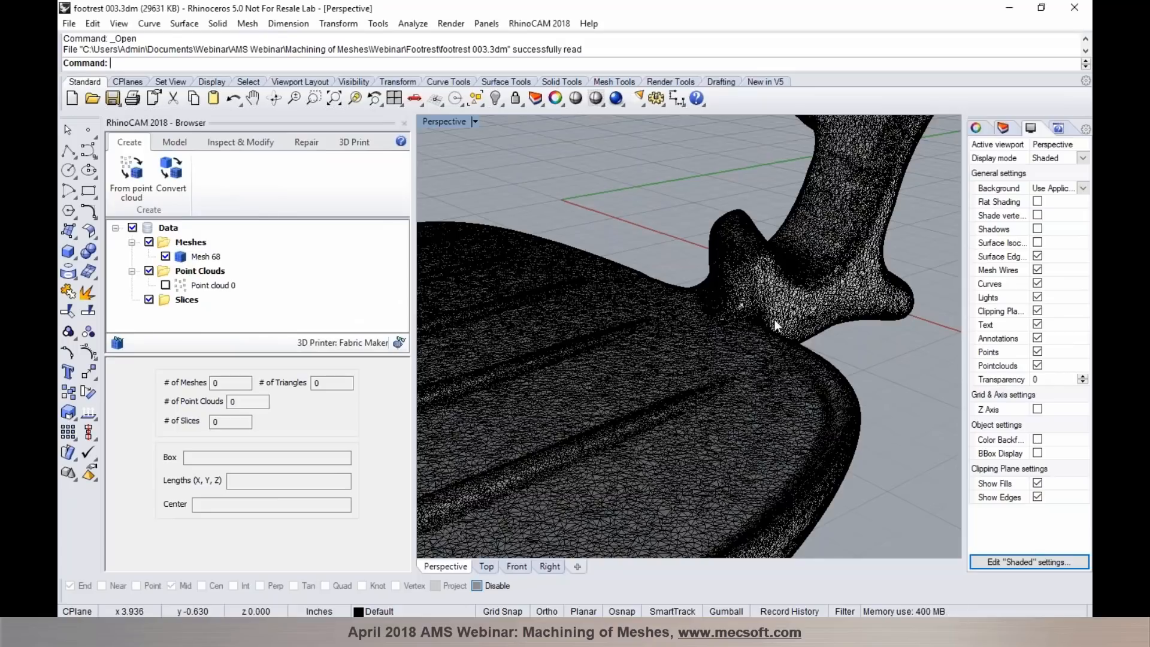
scroll(754, 326, "up", 8)
scroll(752, 325, "up", 2)
right_click_drag(752, 326, 590, 400)
scroll(591, 398, "down", 6)
scroll(785, 352, "up", 8)
scroll(786, 355, "down", 8)
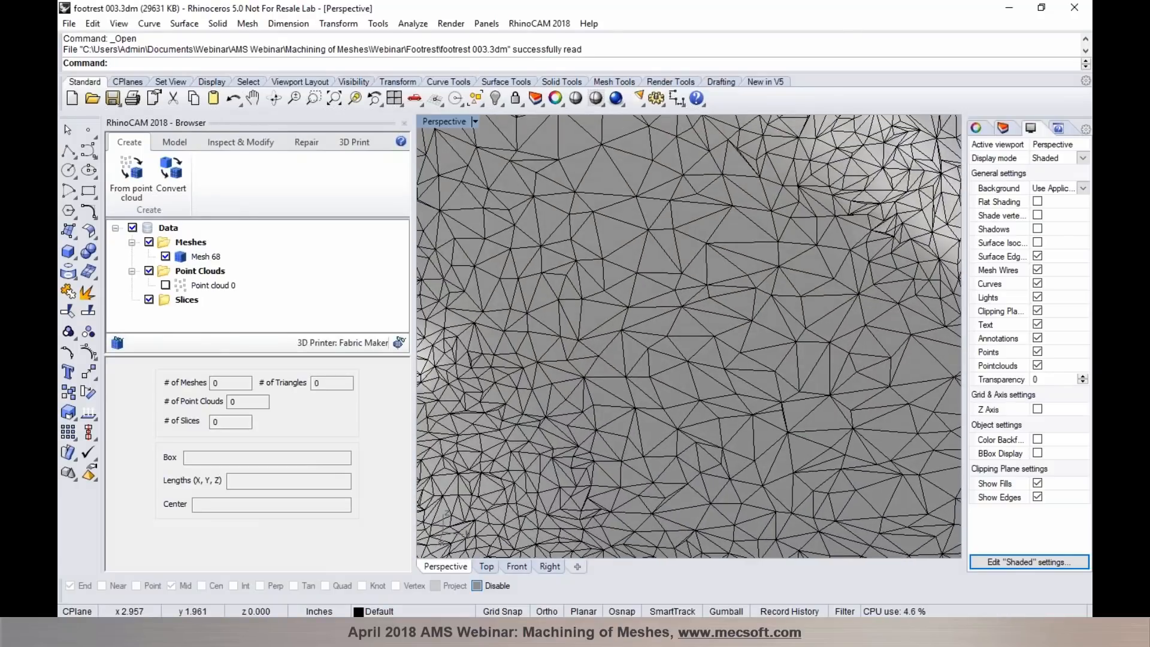
right_click_drag(660, 368, 742, 414)
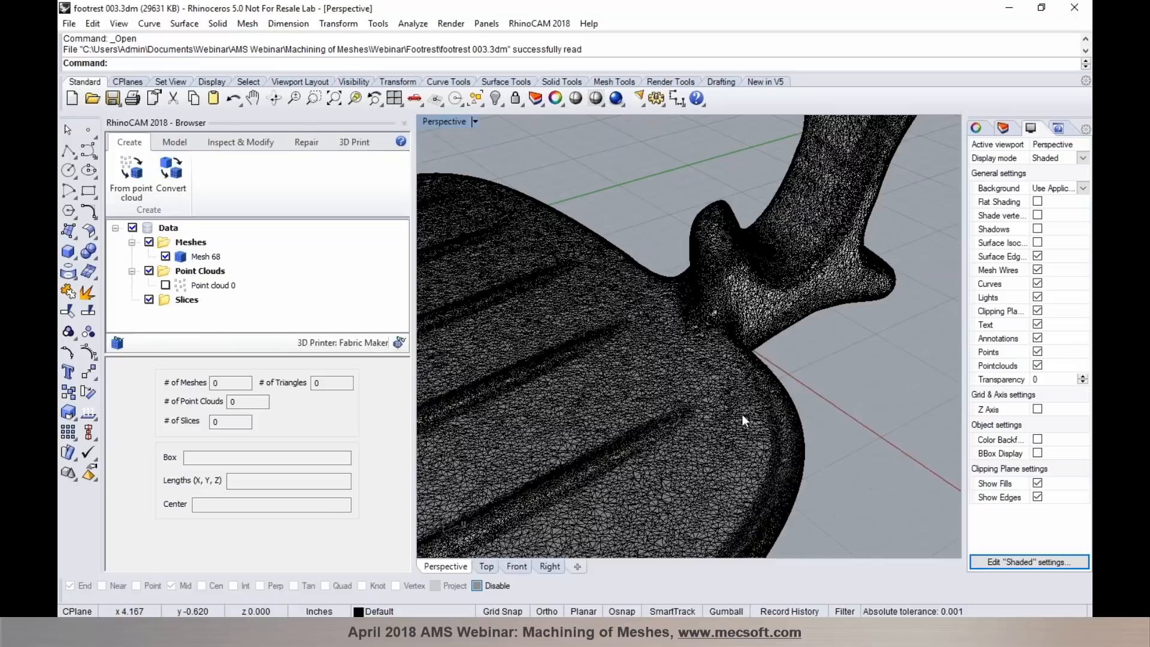
scroll(742, 414, "up", 5)
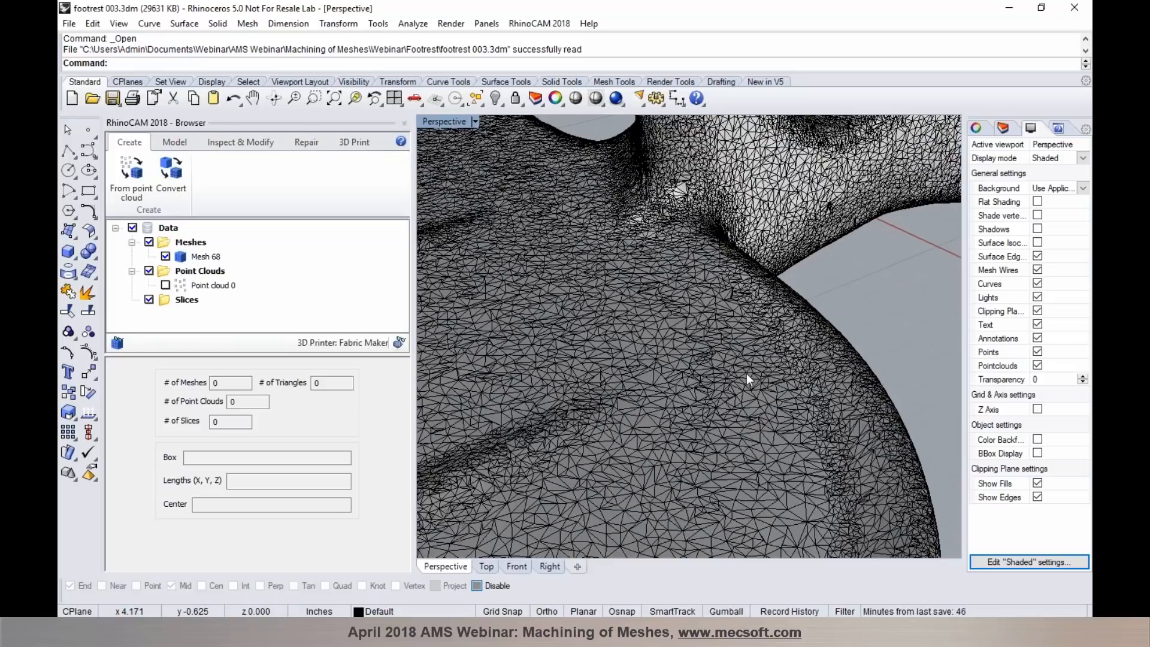
scroll(742, 386, "up", 3)
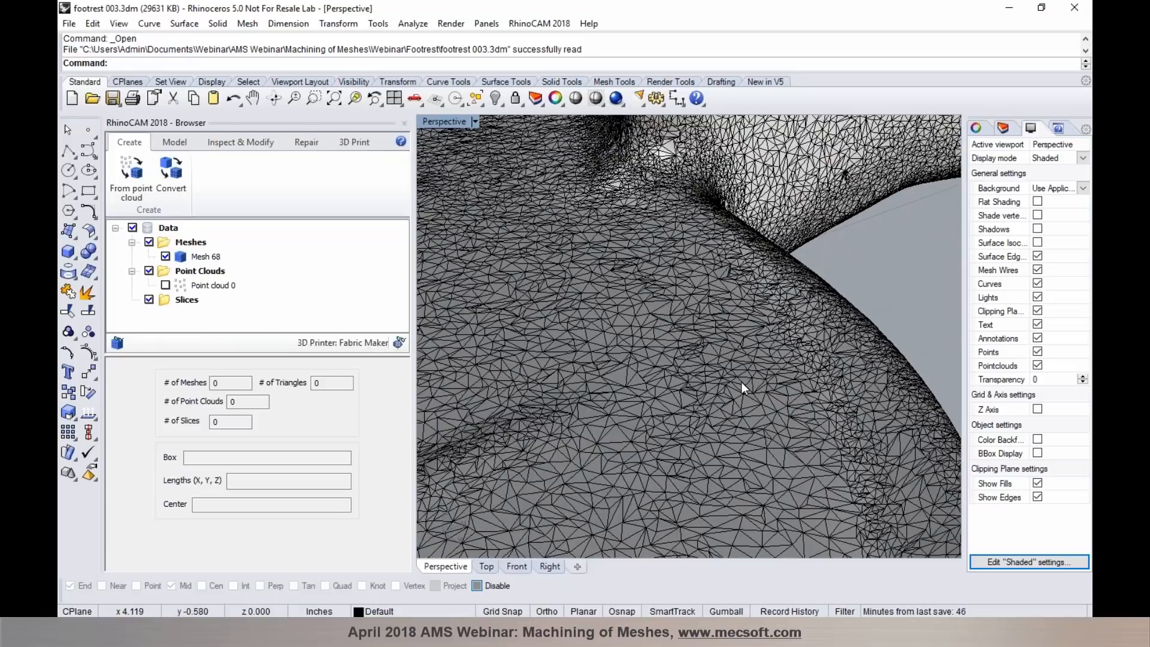
scroll(760, 345, "down", 6)
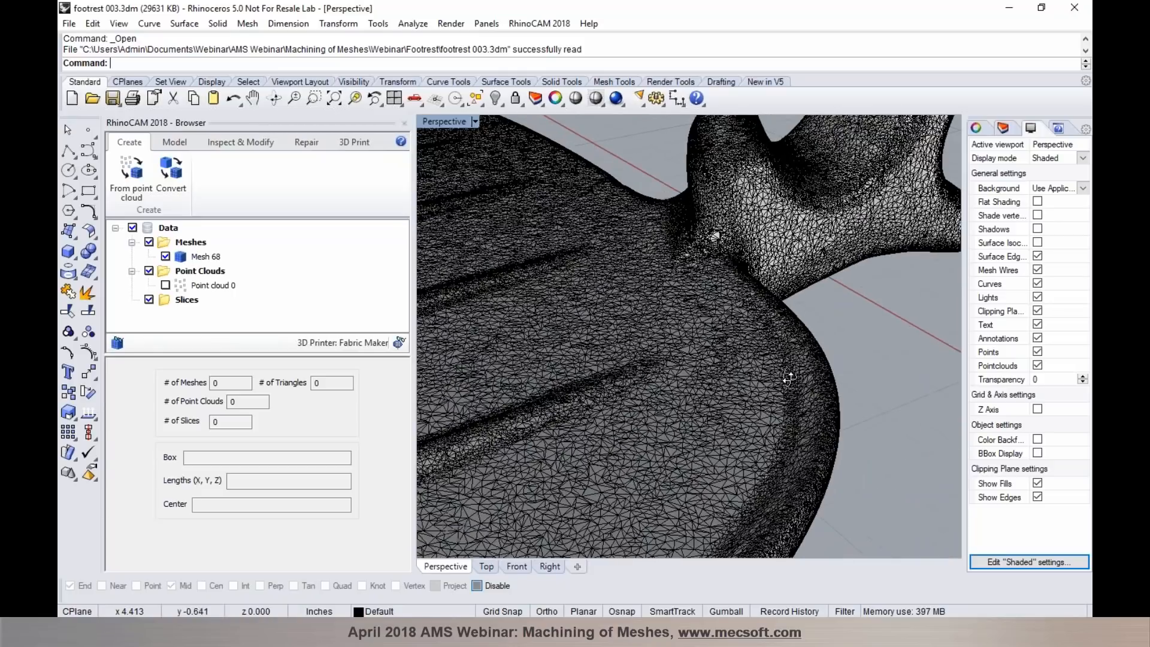
- Re-mesh the footrest mesh uniformly with an edge length of 0.05 and 2 iterations, and inspect the new triangles on its surface and rim
left_click(241, 144)
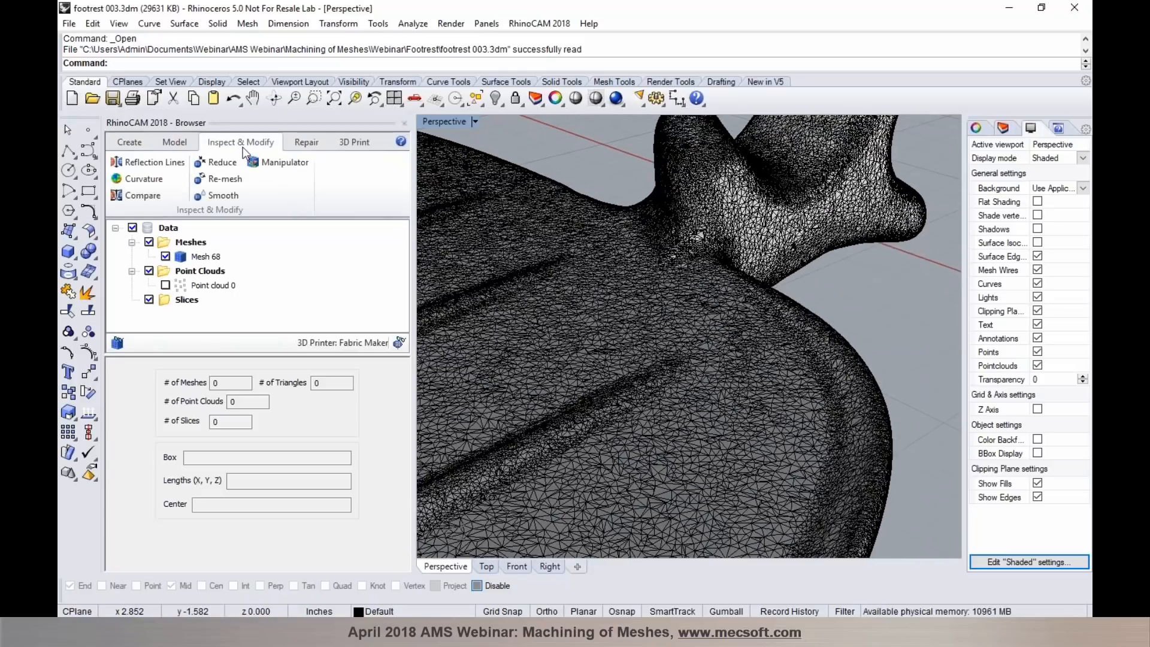
left_click(232, 181)
left_click(688, 309)
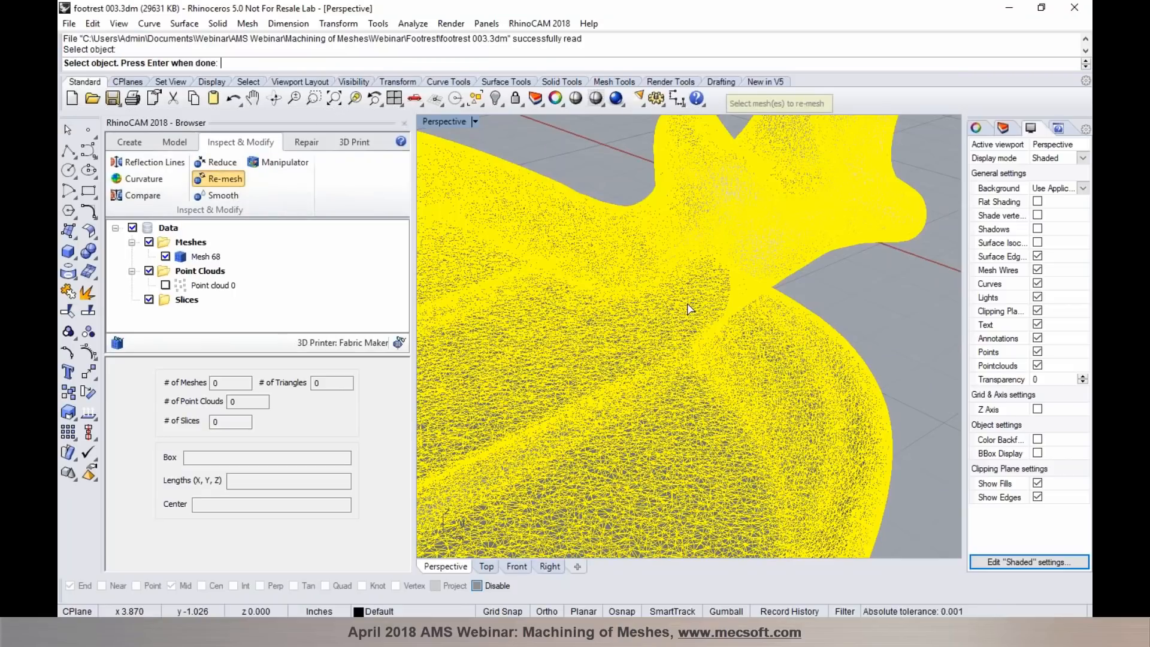
key("Return")
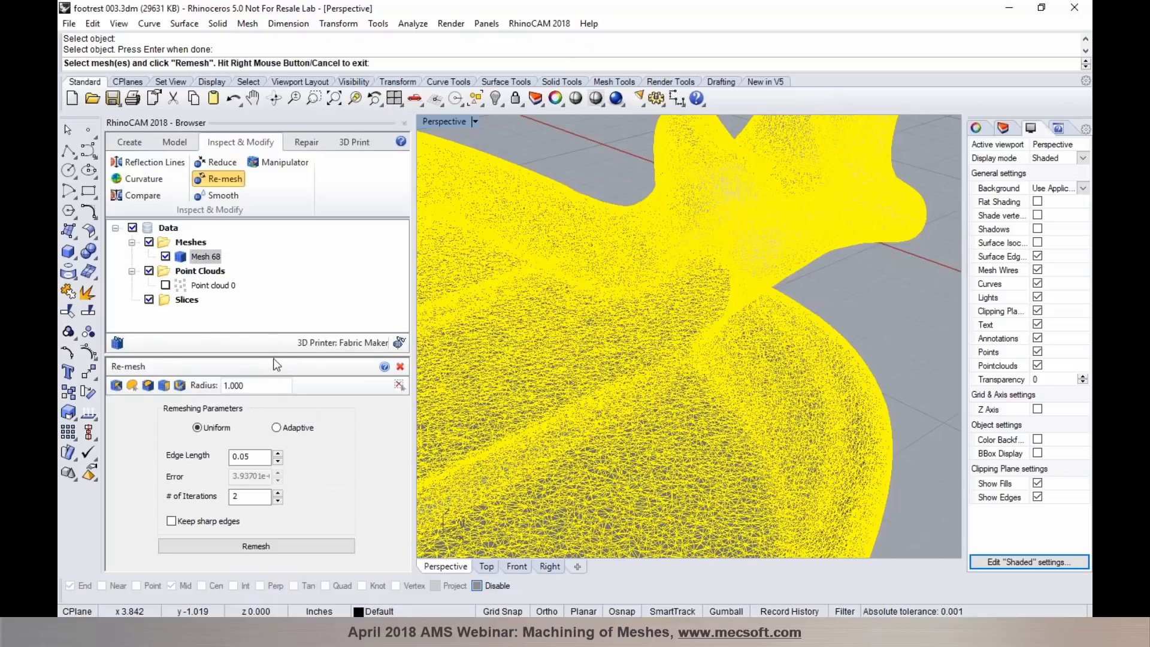
left_click_drag(273, 358, 286, 312)
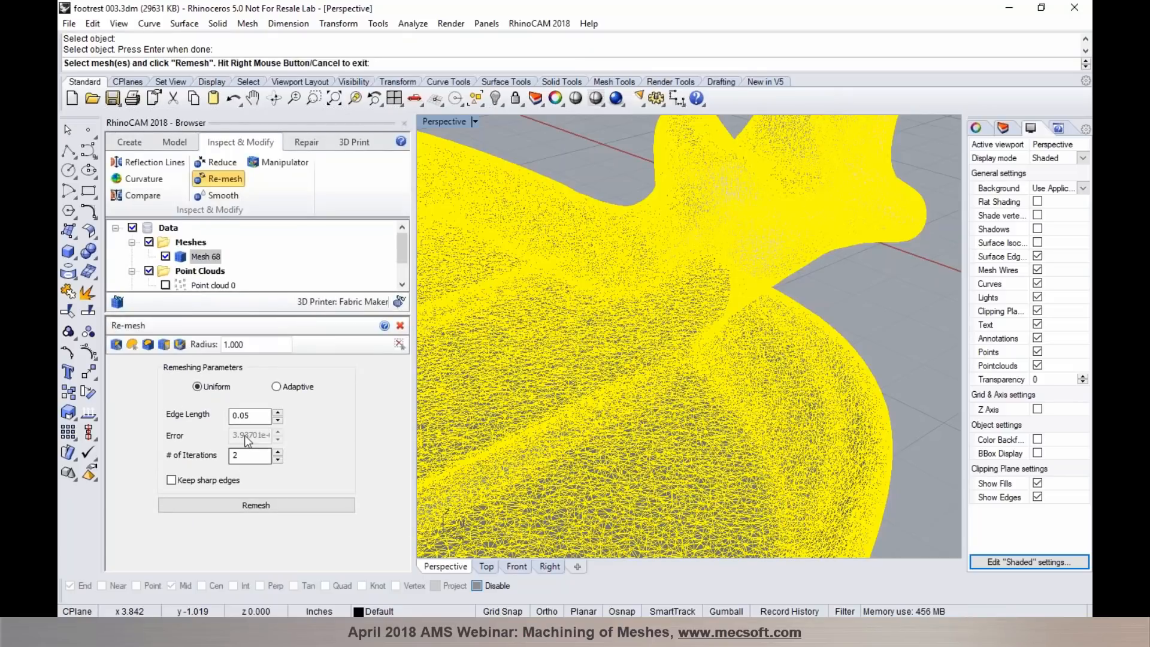
left_click(251, 505)
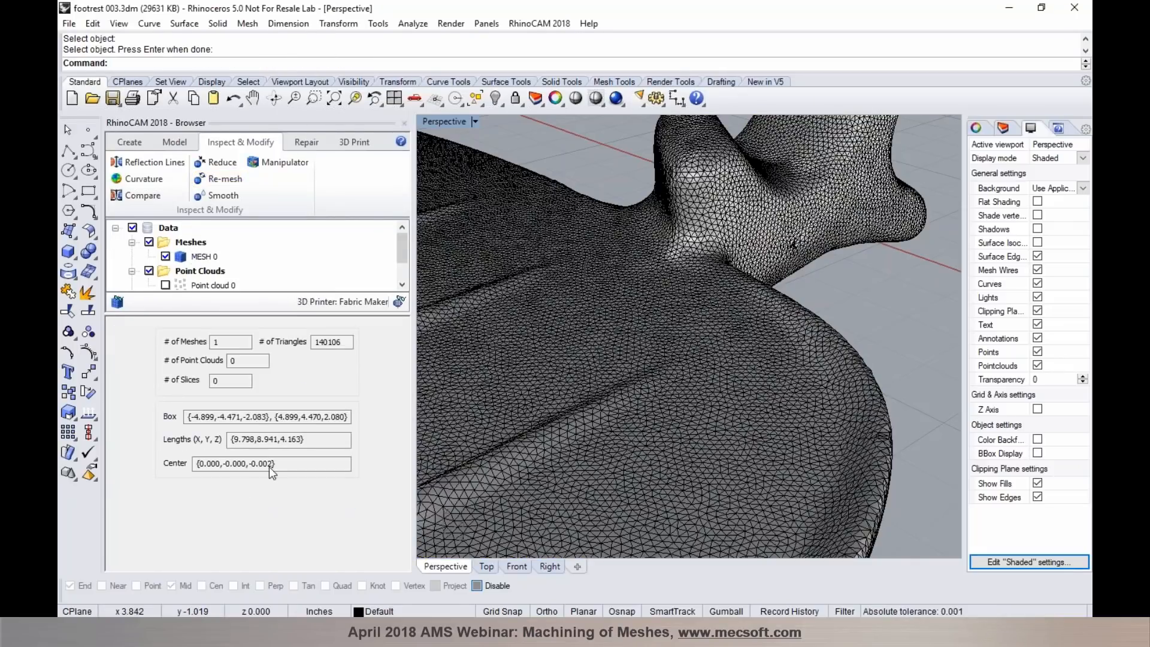
scroll(818, 425, "up", 8)
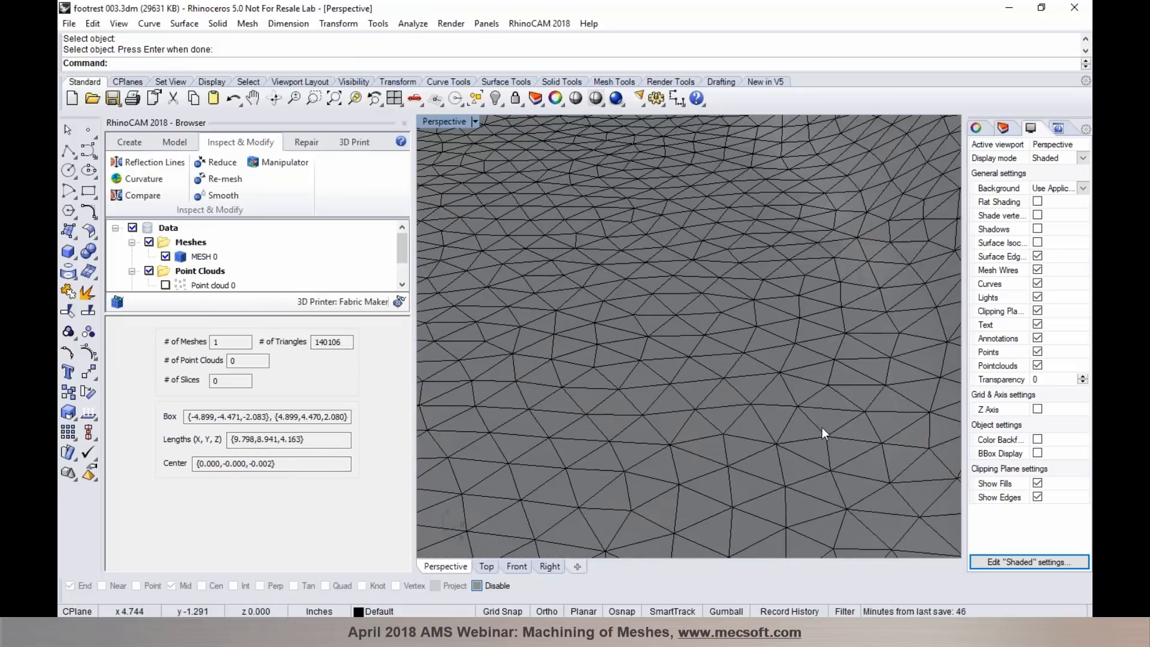
scroll(790, 428, "down", 5)
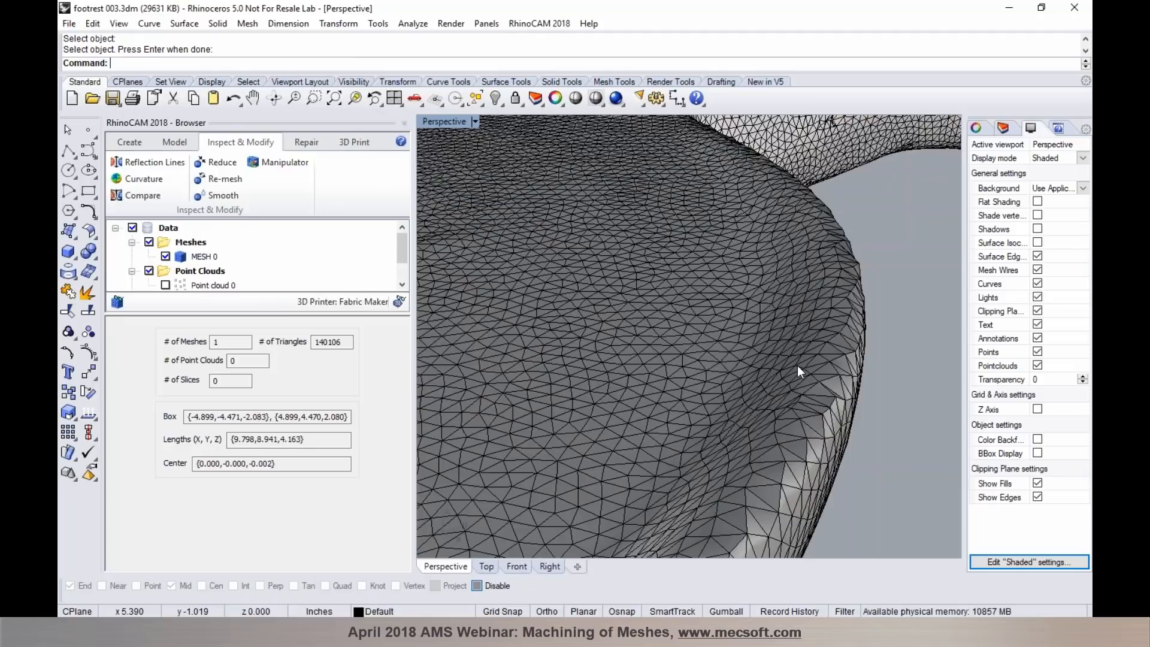
right_click_drag(789, 257, 763, 461)
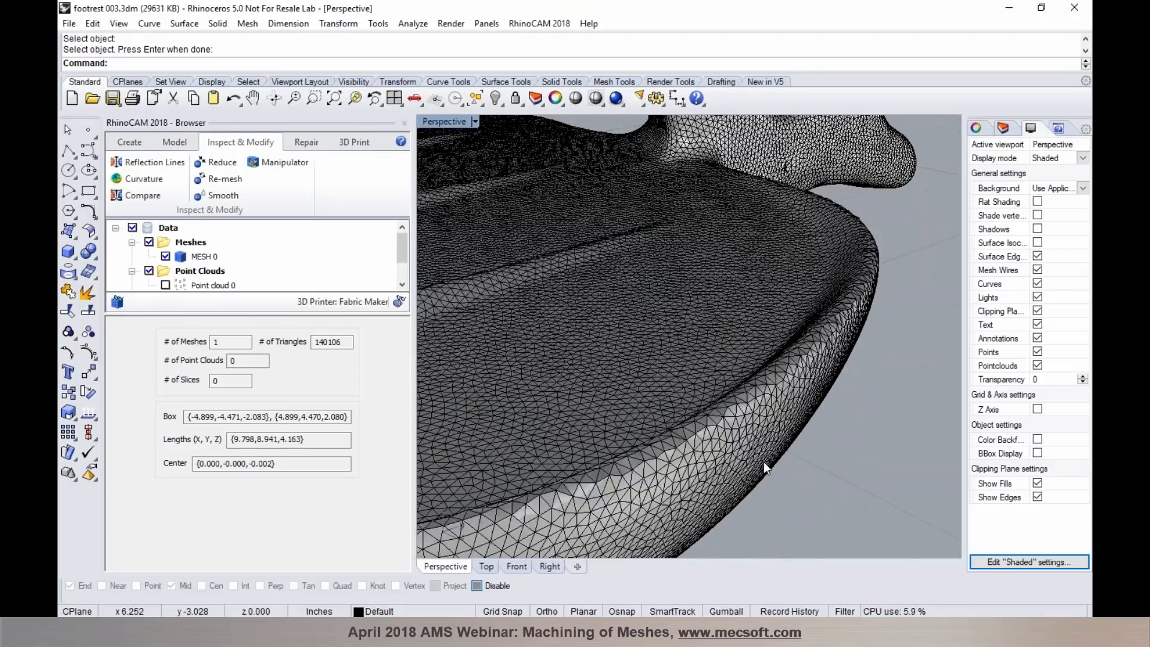
scroll(762, 462, "up", 3)
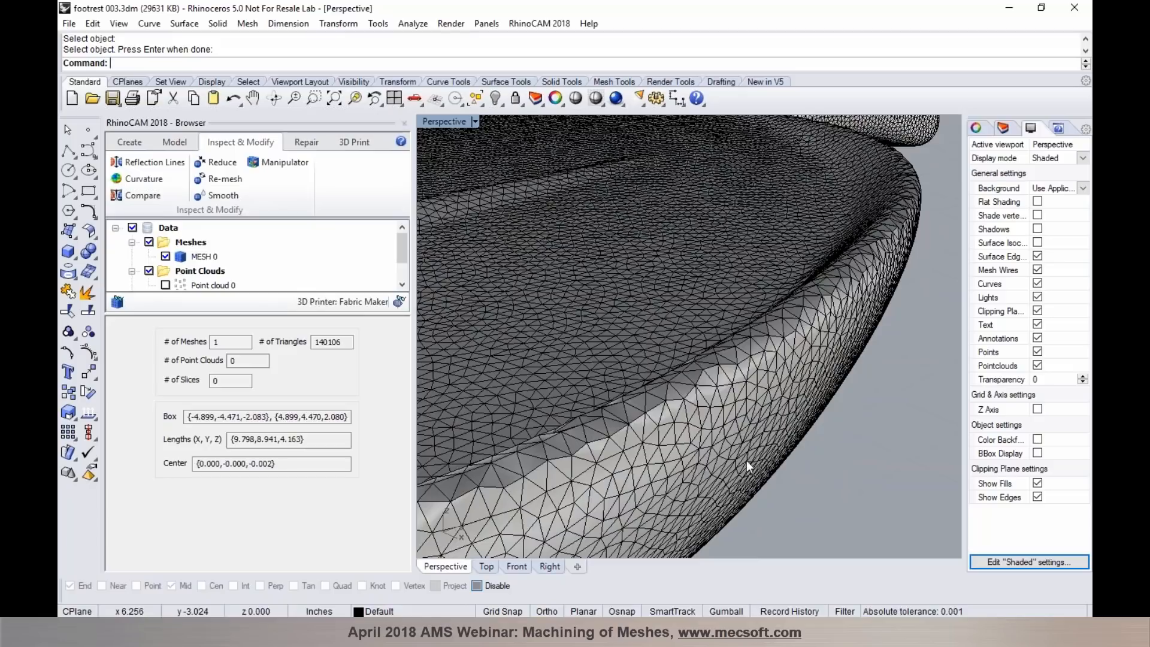
- Smooth the whole re-meshed footrest in both directions with 2 iterations and check its rim up close
left_click(226, 195)
left_click(582, 318)
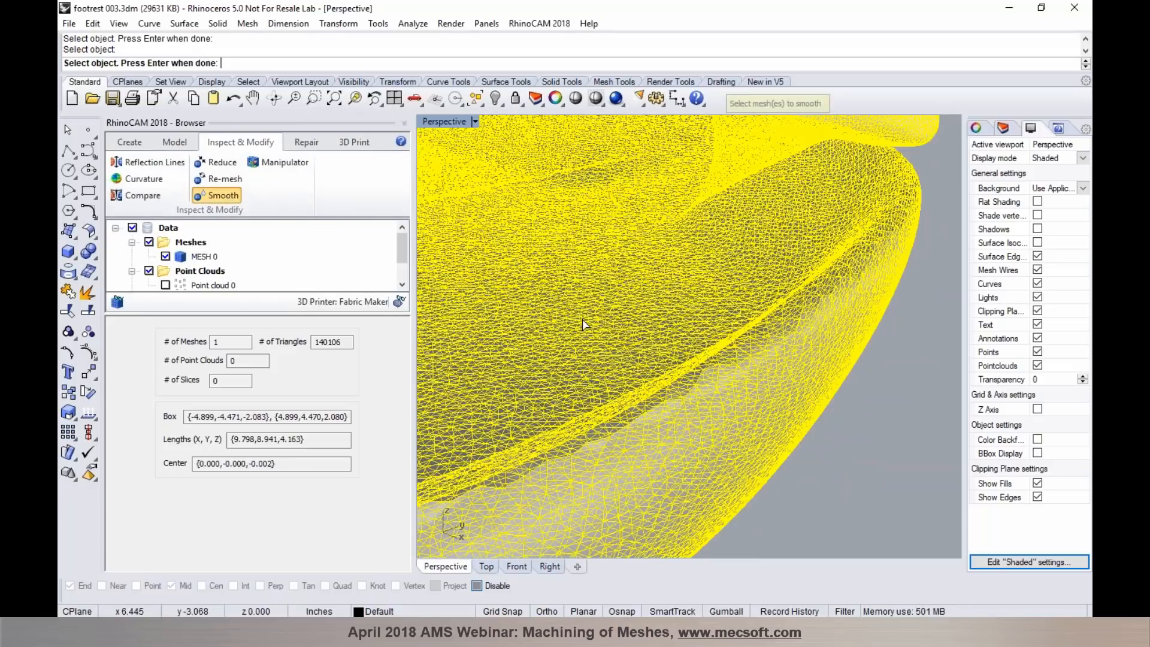
key("Return")
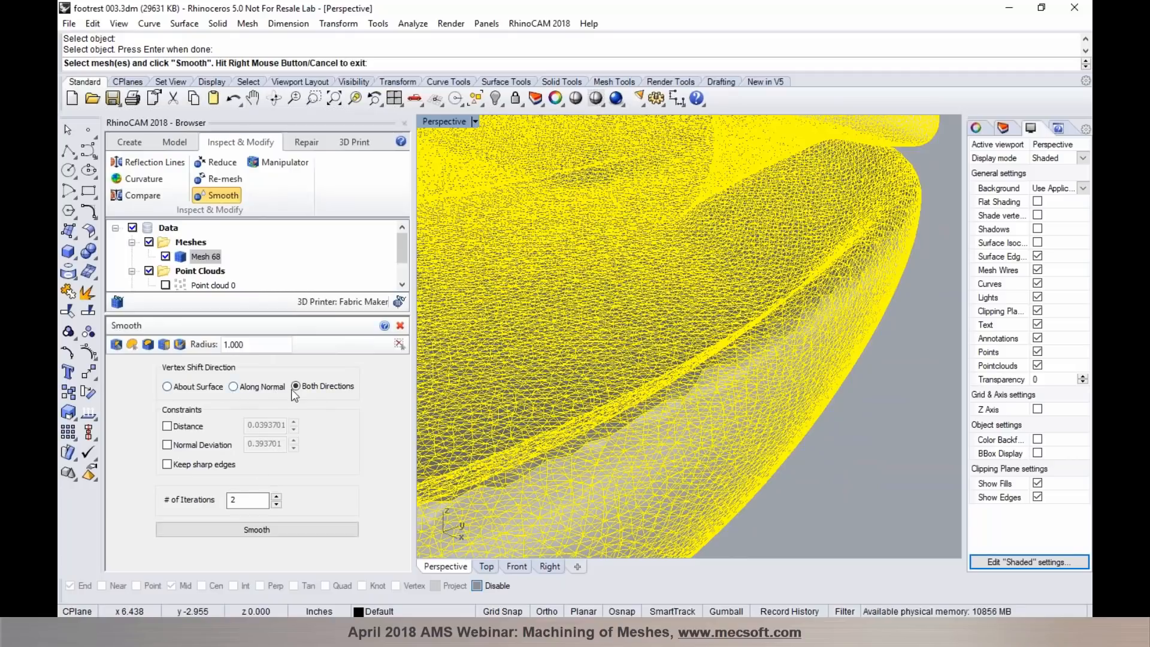
left_click(261, 526)
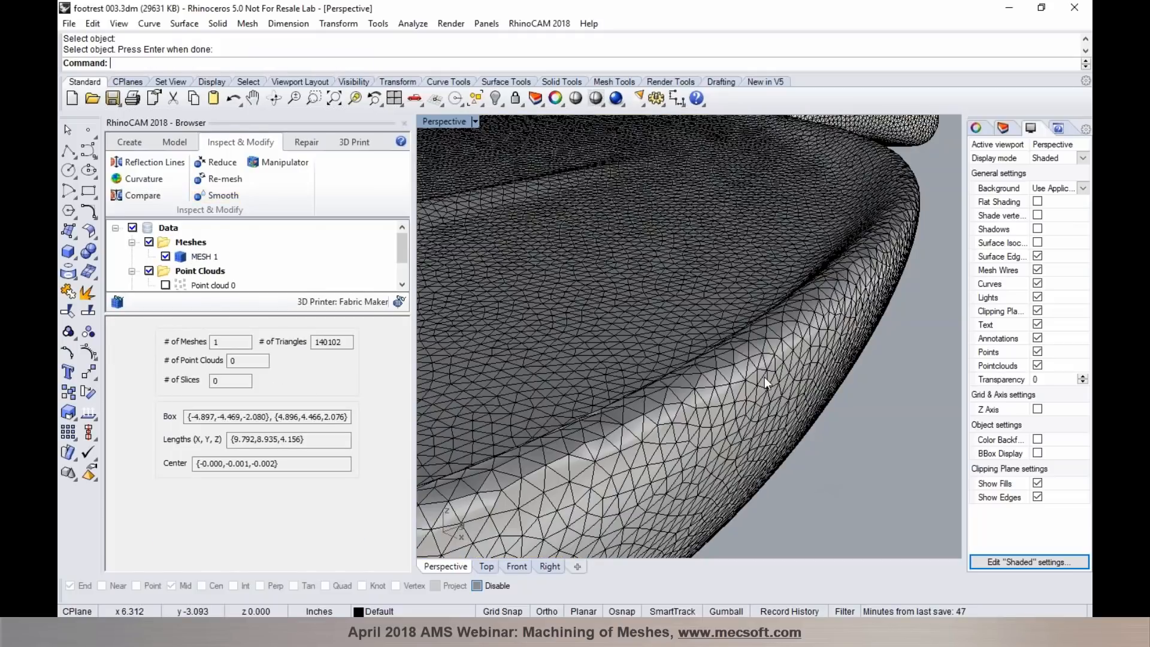
scroll(745, 361, "down", 3)
scroll(706, 391, "up", 3)
scroll(706, 391, "up", 3)
scroll(706, 390, "down", 3)
scroll(652, 409, "down", 1)
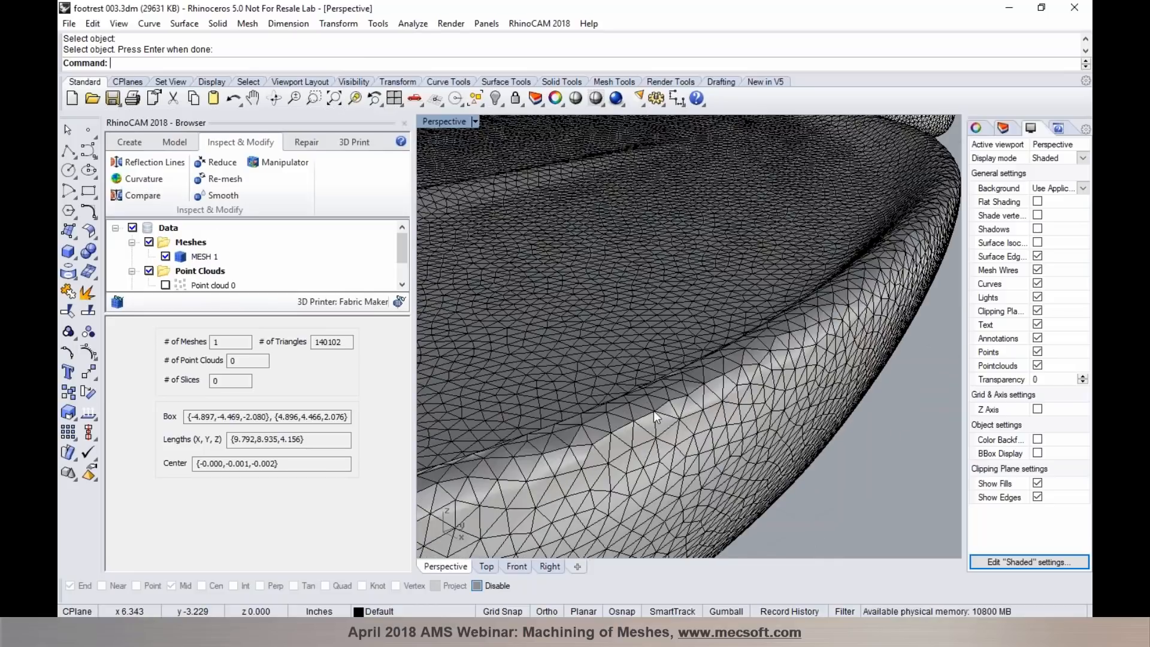
- Brush-select a band along the footrest's outer rim with a radius of 0.25 and smooth only that region in both directions with 2 iterations
left_click(222, 197)
left_click(569, 388)
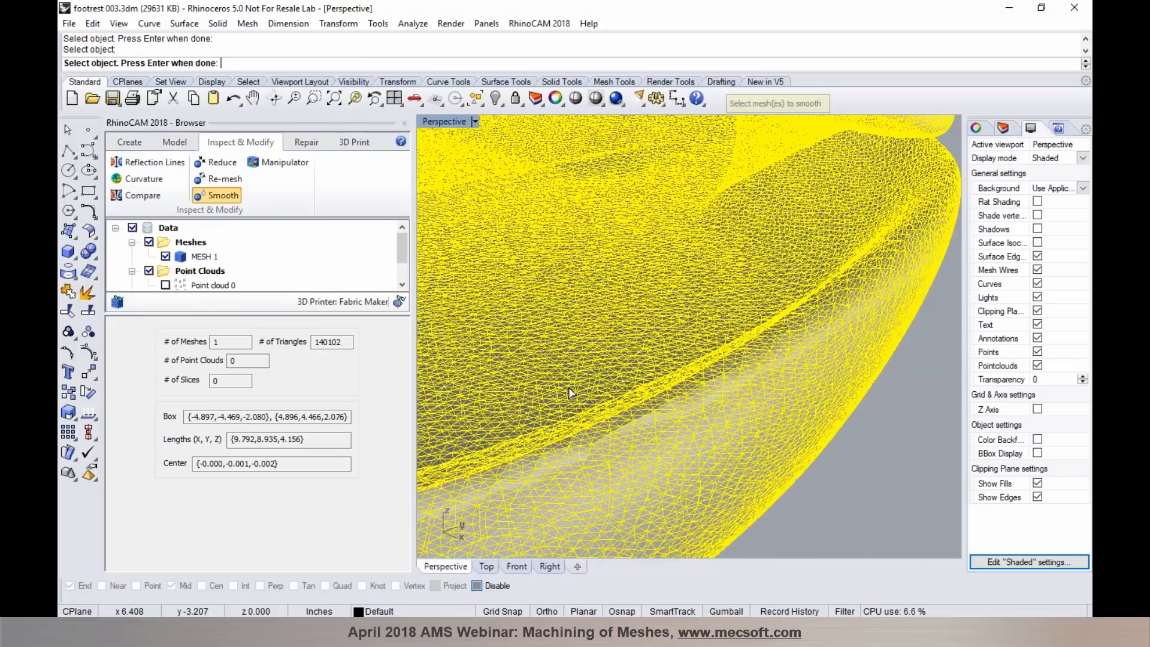
key("Return")
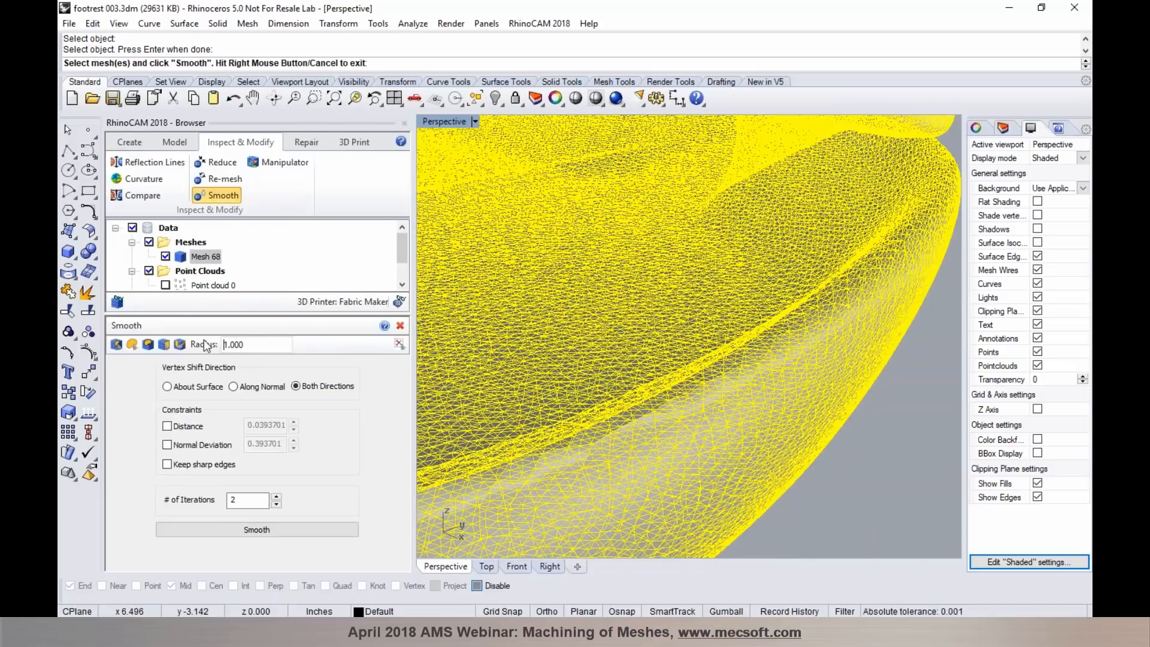
left_click_drag(241, 346, 206, 342)
type("0.25")
left_click(179, 343)
mouse_move(595, 449)
left_mouse_down()
mouse_move(700, 380)
mouse_move(832, 320)
mouse_move(854, 288)
left_mouse_up()
scroll(844, 297, "down", 6)
scroll(724, 375, "up", 3)
left_click_drag(722, 371, 619, 379)
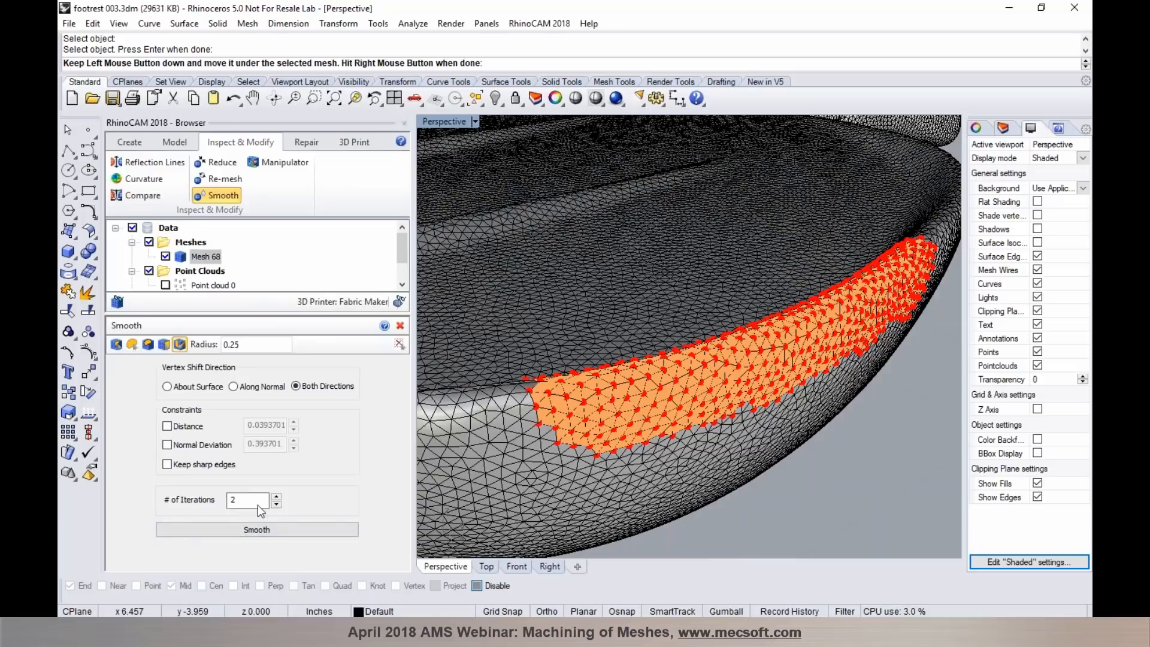
left_click(240, 532)
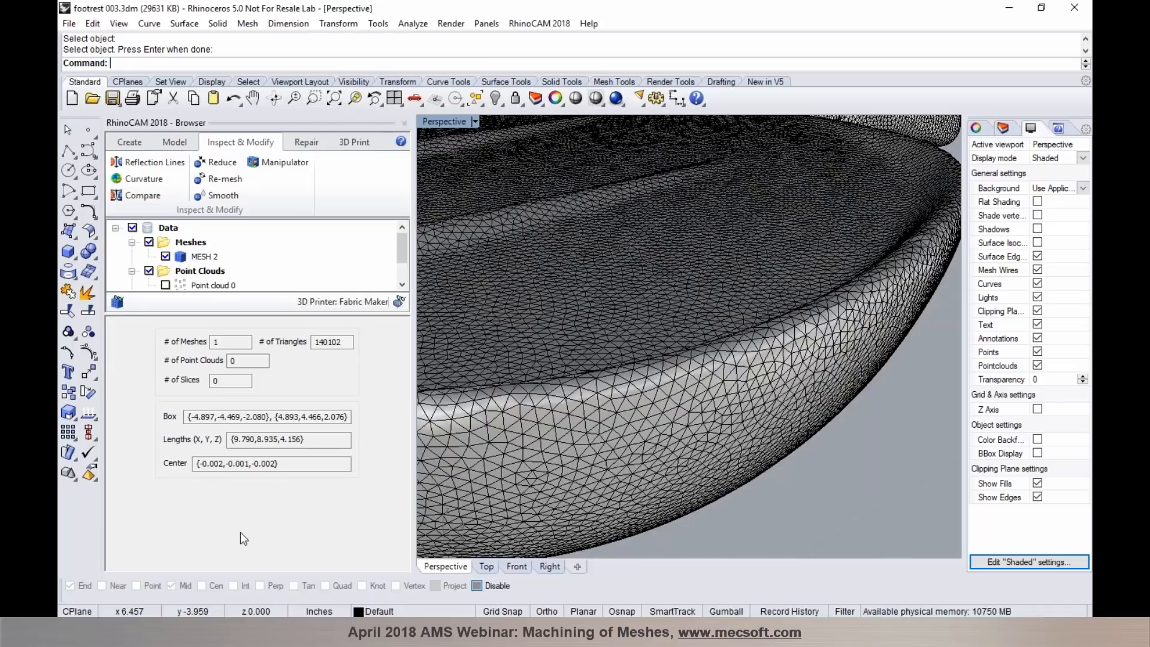
- Examine the locally smoothed rim of the footrest mesh at different distances
scroll(708, 331, "up", 6)
scroll(686, 338, "down", 6)
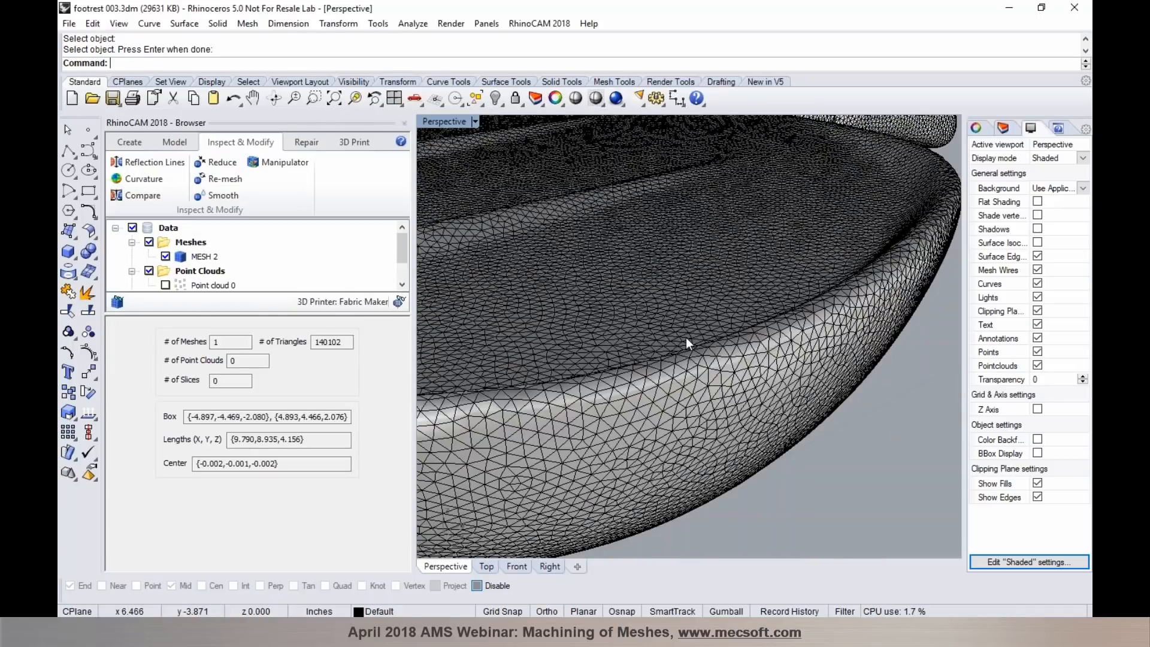
scroll(686, 338, "down", 5)
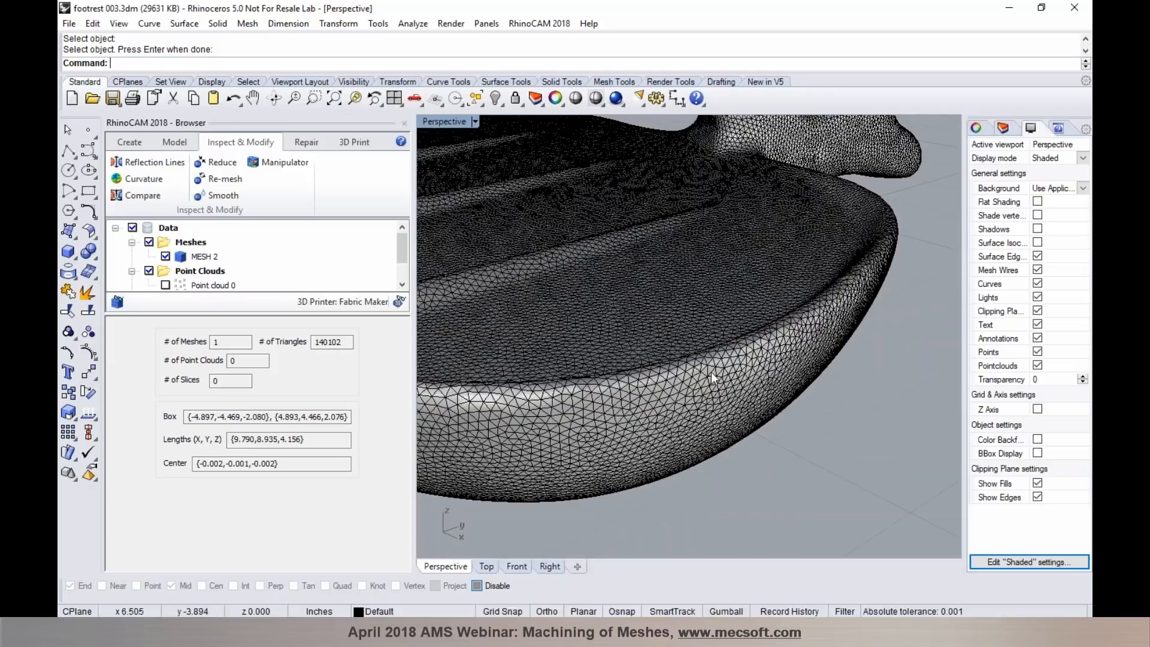
scroll(666, 222, "up", 5)
scroll(768, 315, "down", 2)
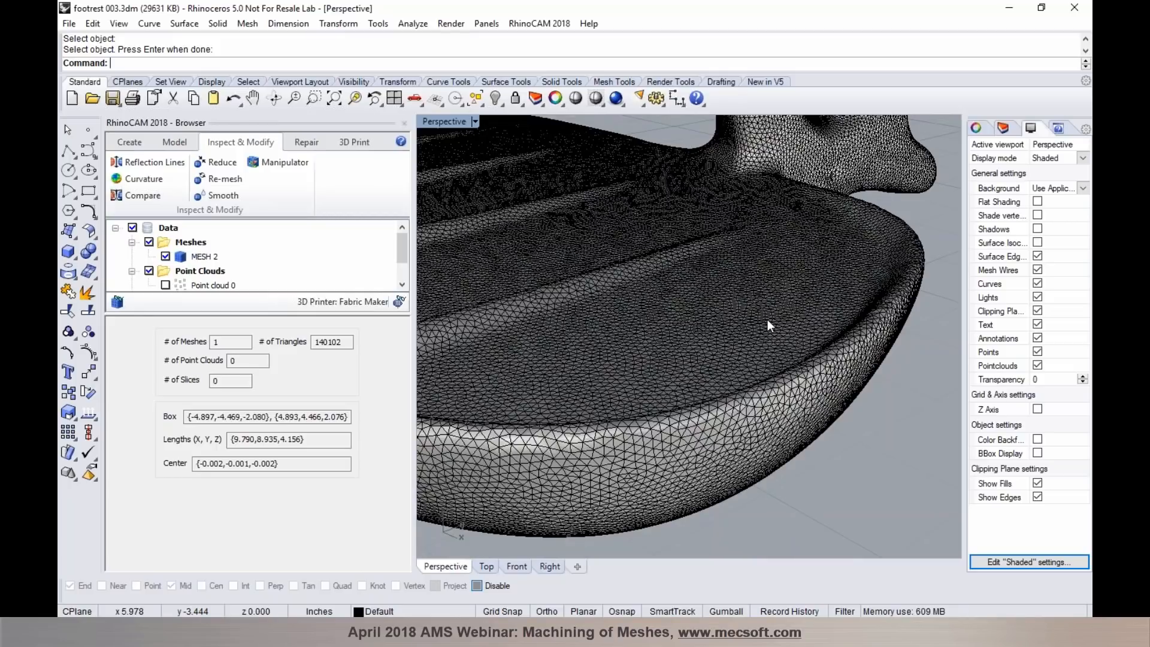
left_click(1086, 121)
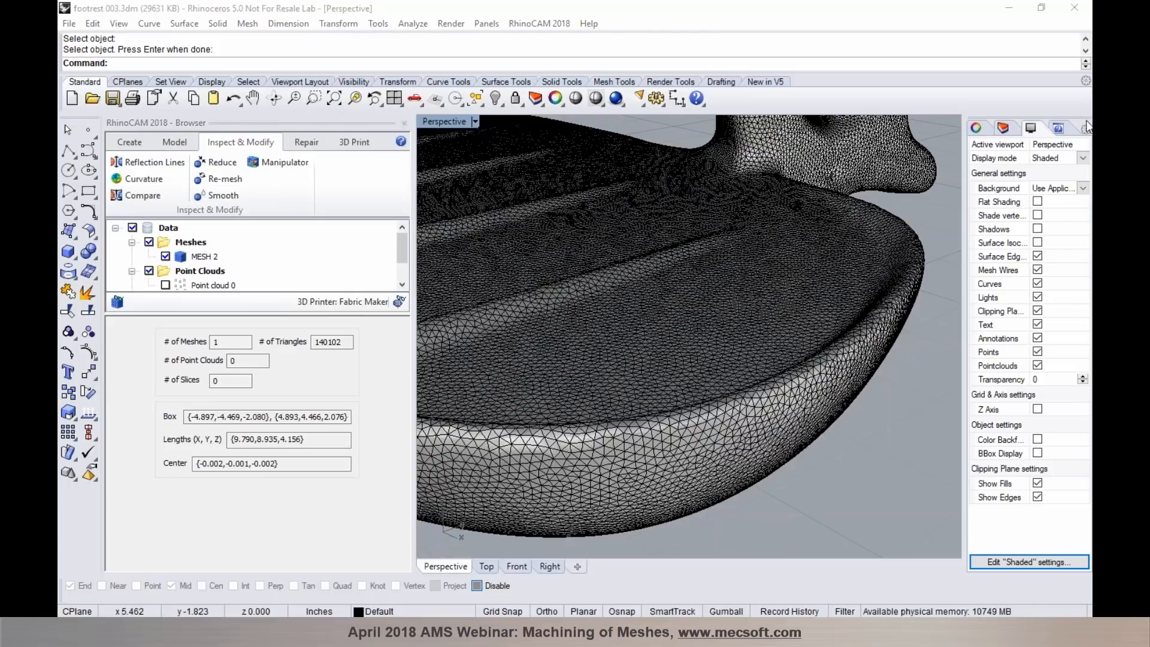
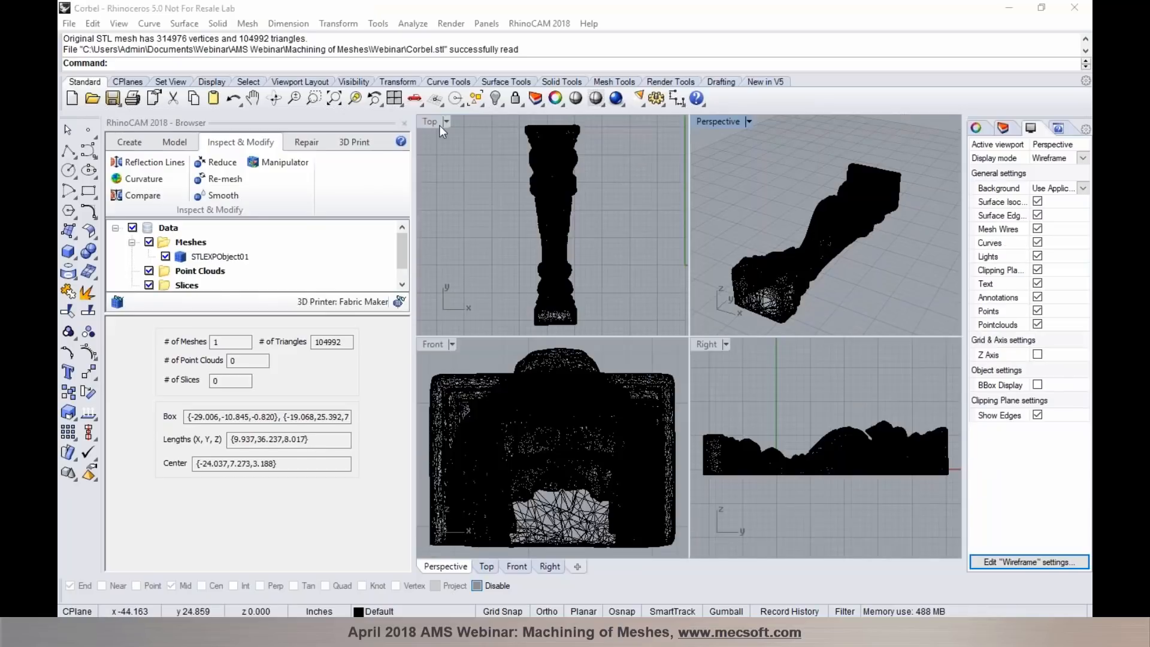
- Show the corbel mesh shaded without mesh wires in a maximized top view and look over its lion carving
double_click(433, 123)
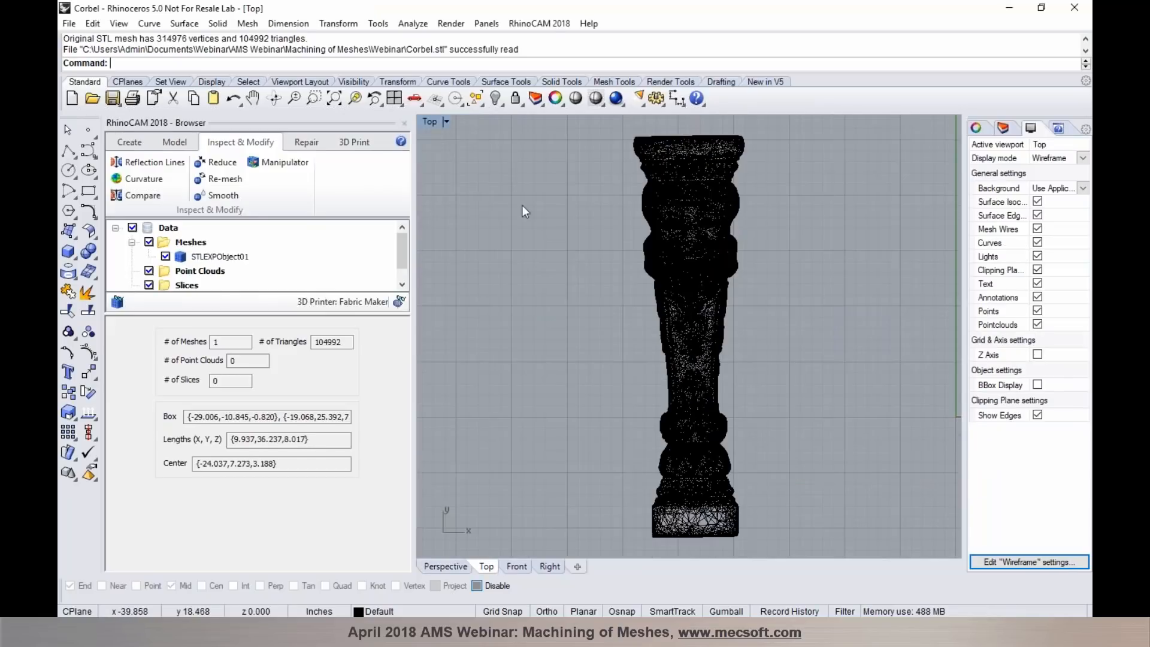
left_click(594, 99)
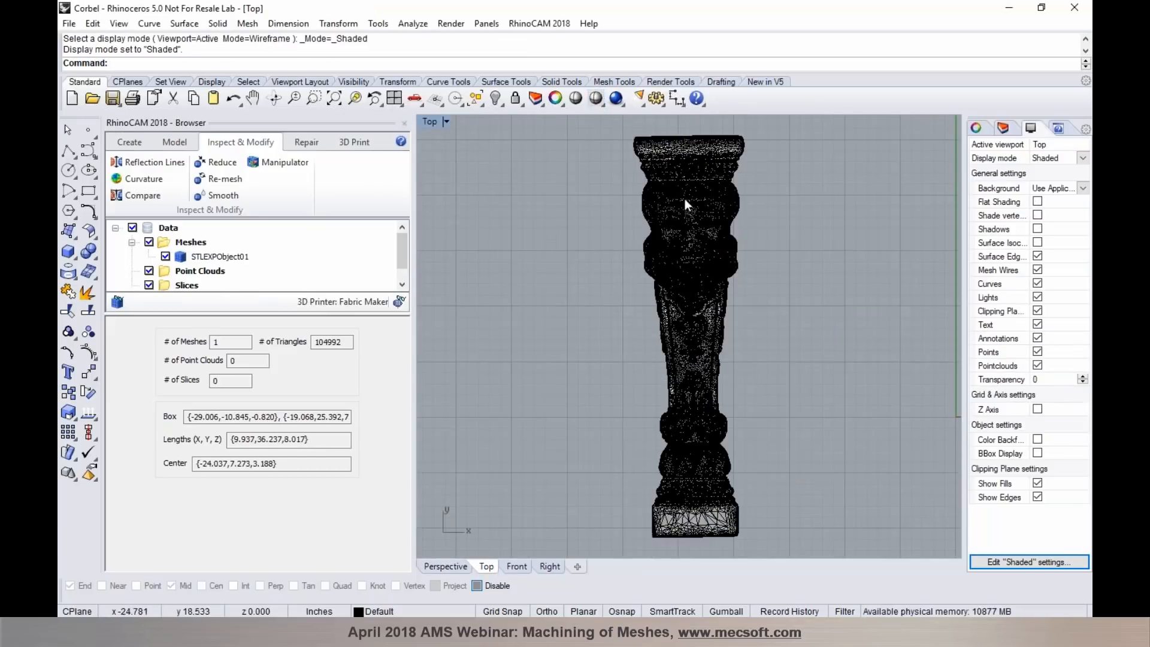
left_click(1037, 270)
scroll(730, 209, "up", 4)
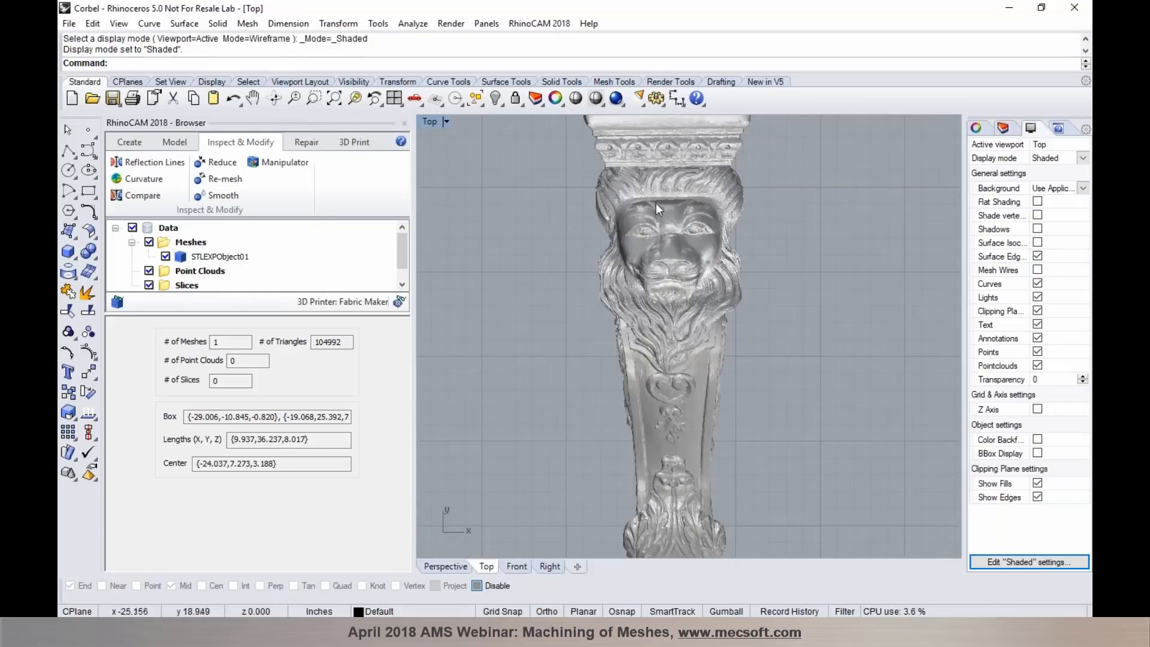
scroll(558, 274, "down", 2)
scroll(615, 250, "up", 2)
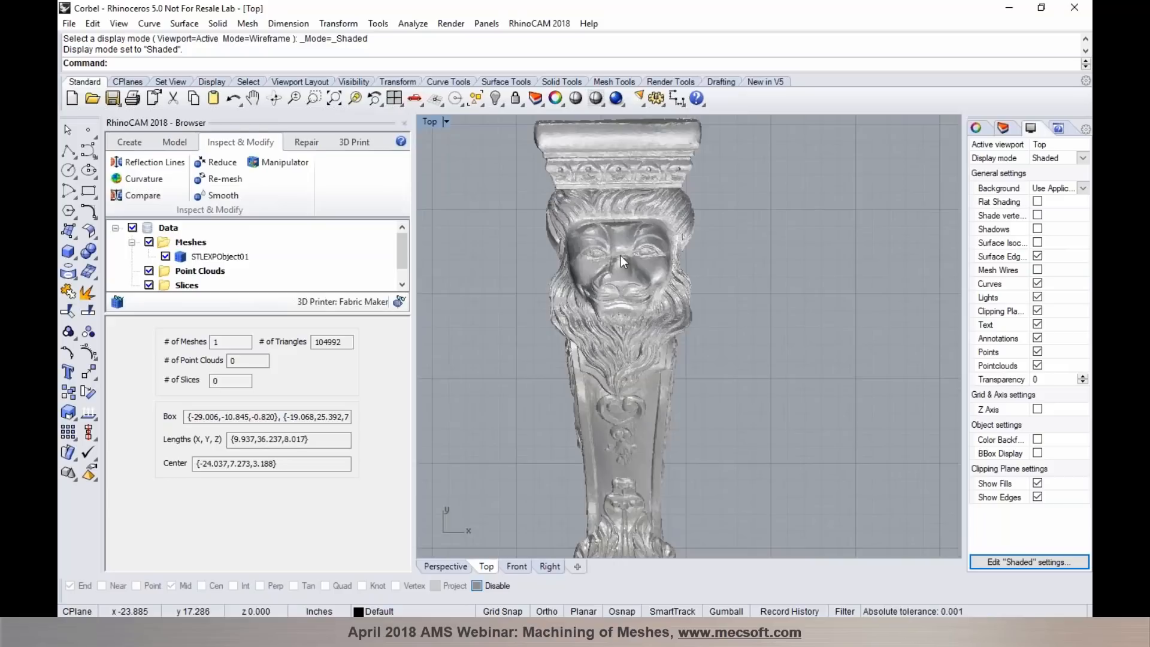
- Duplicate the corbel mesh beside the original with the gumball, about 13.6 inches along positive X
left_click(623, 271)
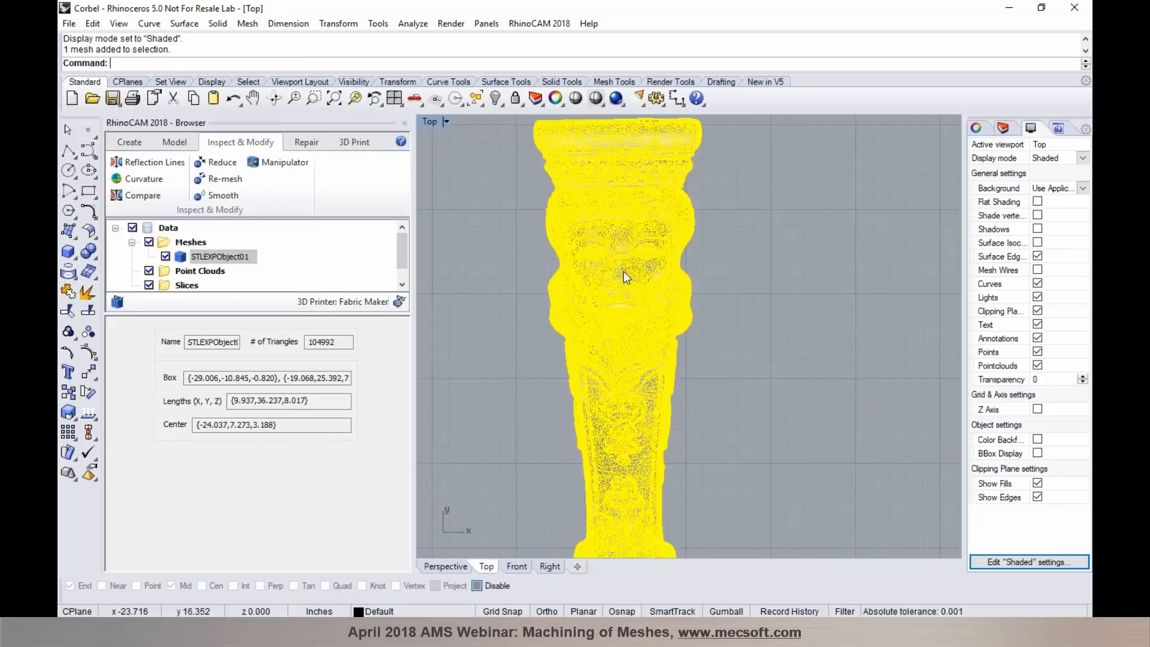
left_click(725, 611)
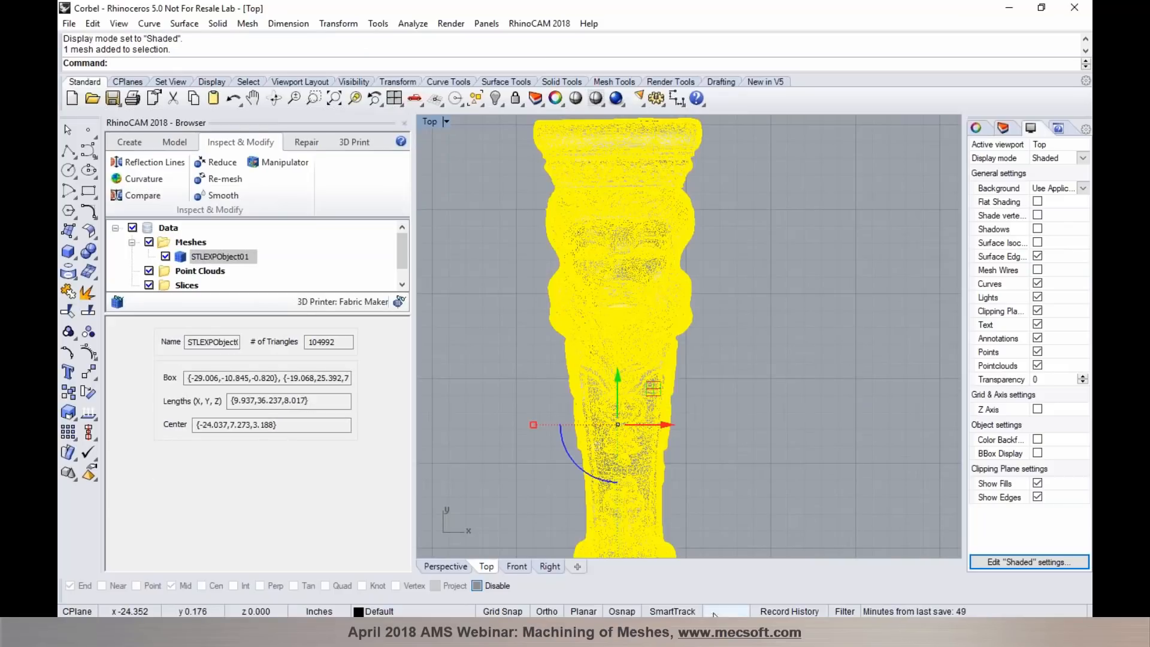
left_click_drag(667, 425, 904, 443)
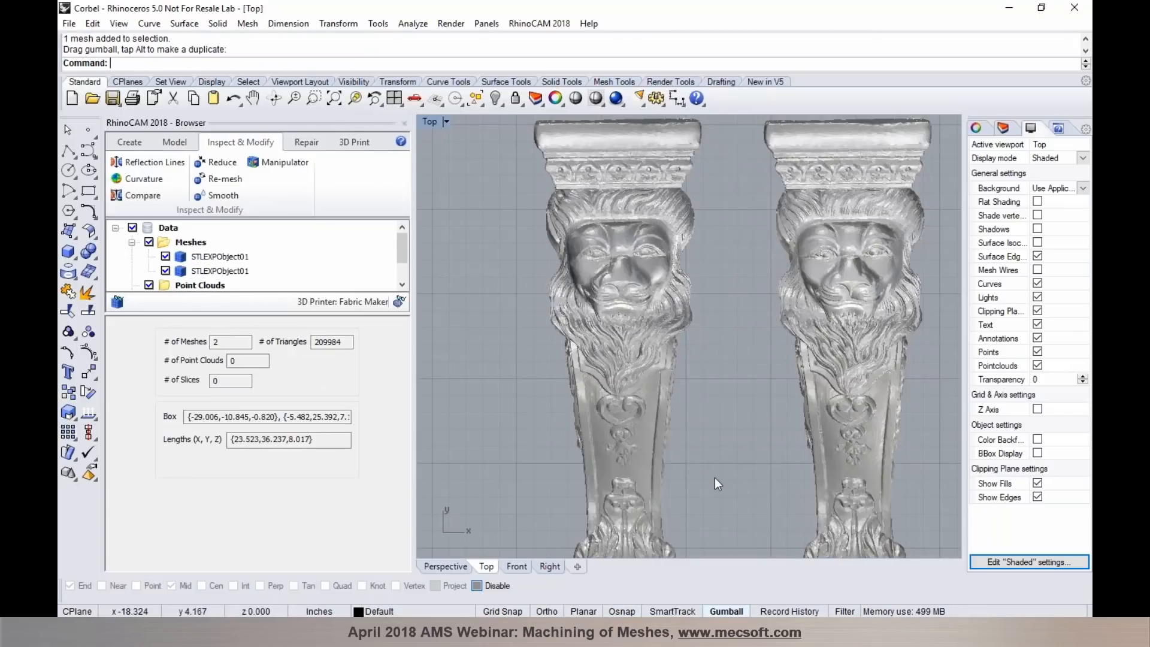
scroll(619, 396, "down", 3)
scroll(649, 387, "up", 2)
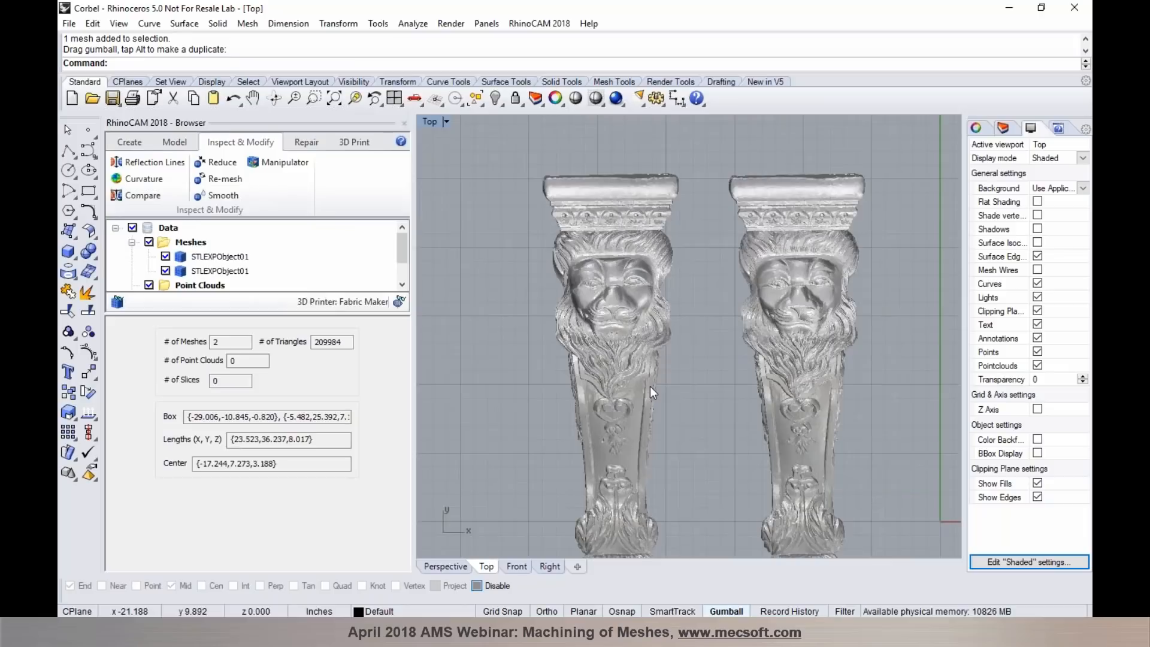
scroll(625, 287, "down", 2)
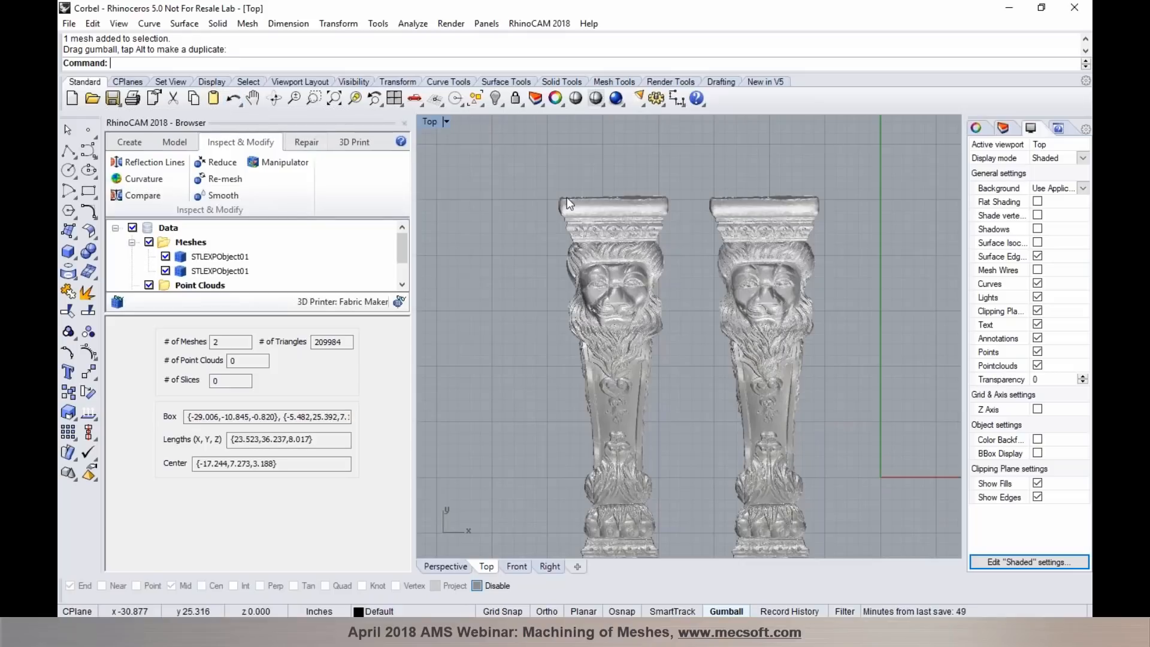
scroll(623, 338, "up", 2)
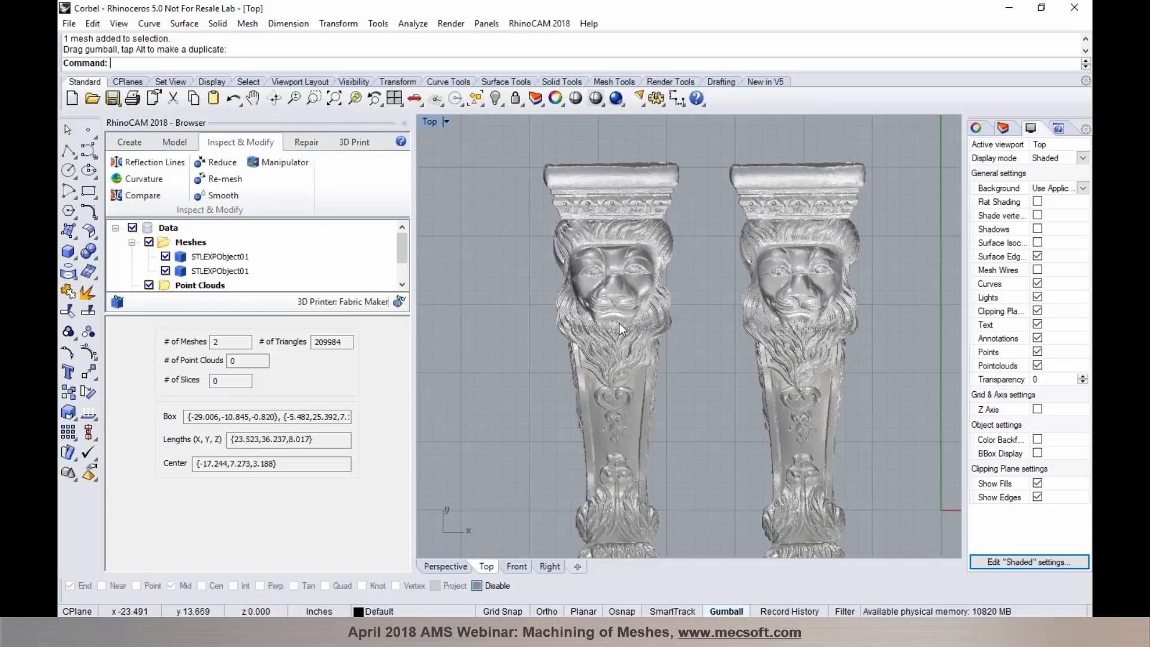
- Reduce the original corbel mesh's polygon count by 50 percent with Rhino's own Reduce Mesh command
left_click(619, 322)
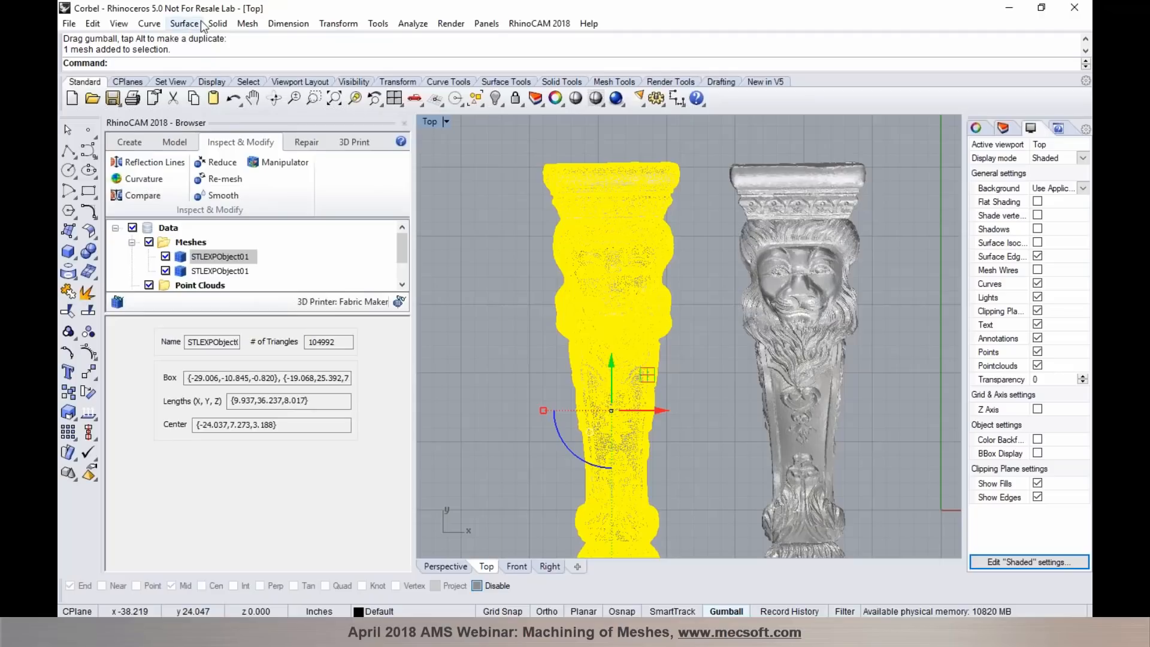
left_click(248, 23)
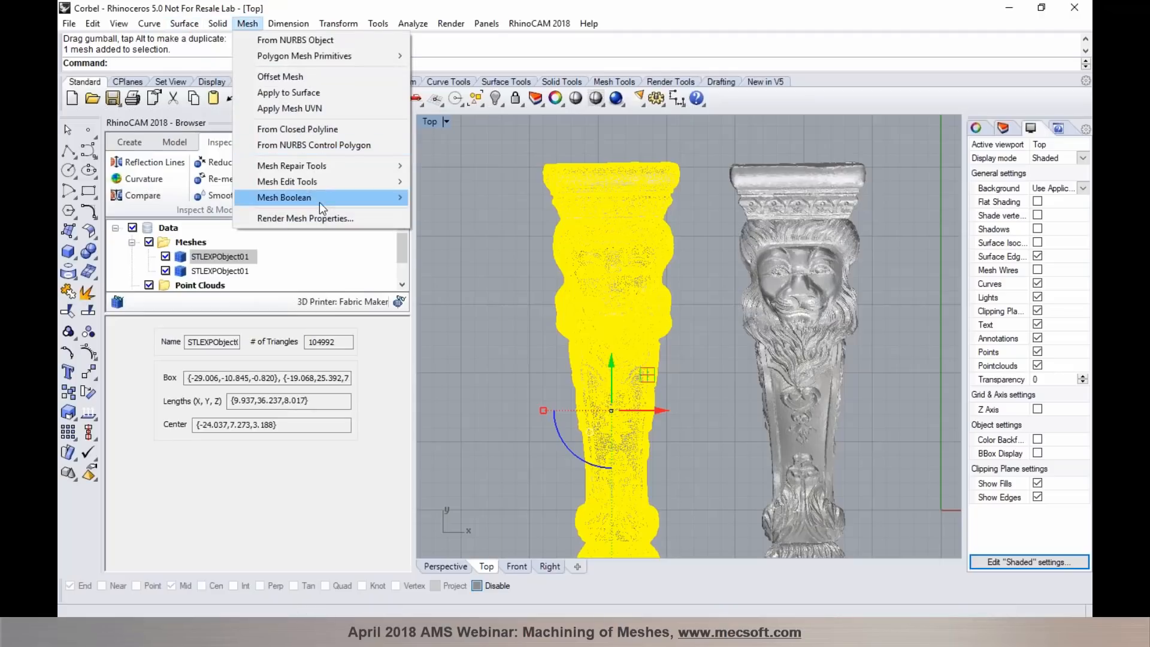
mouse_move(336, 182)
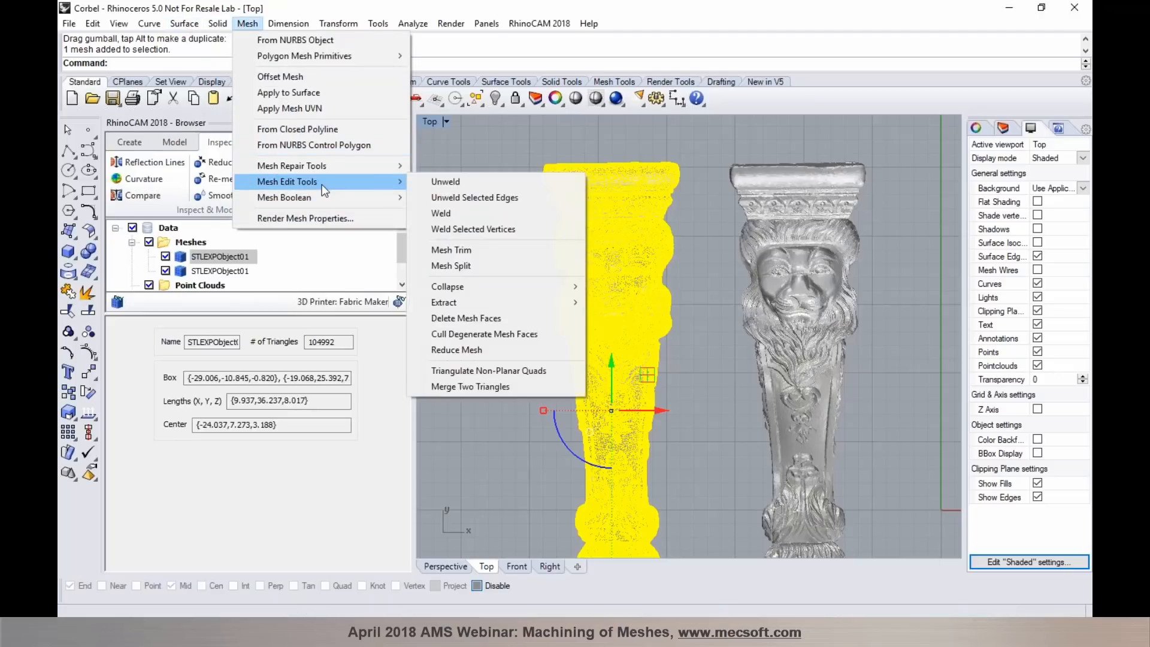
left_click(502, 346)
key("Tab")
type("50")
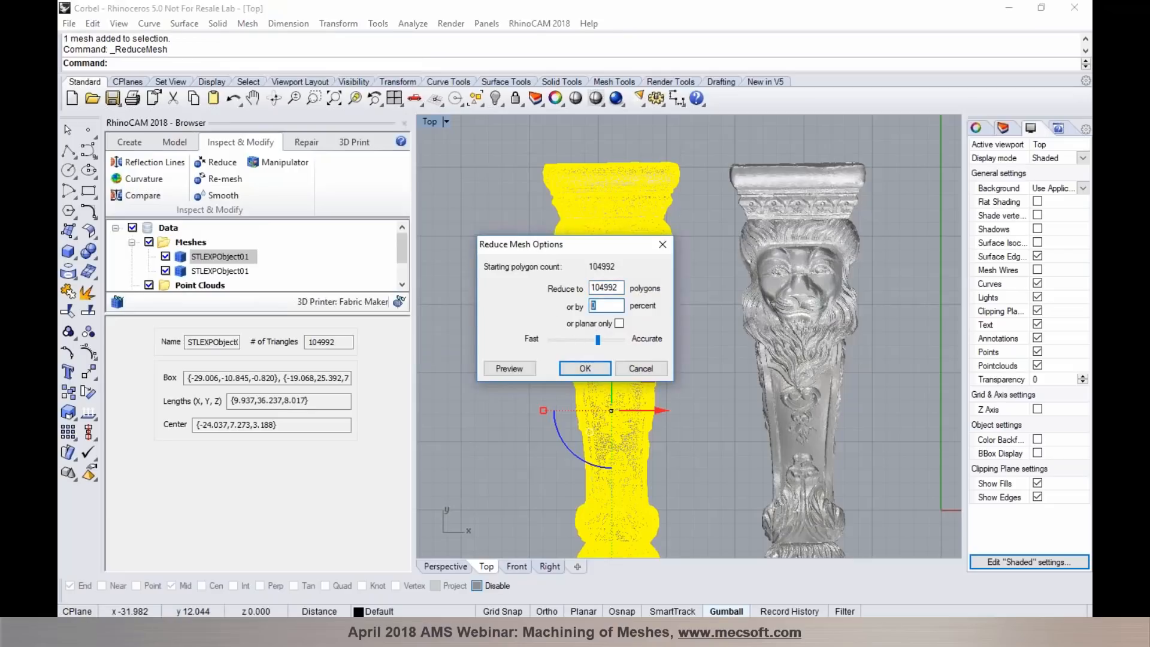
left_click(585, 368)
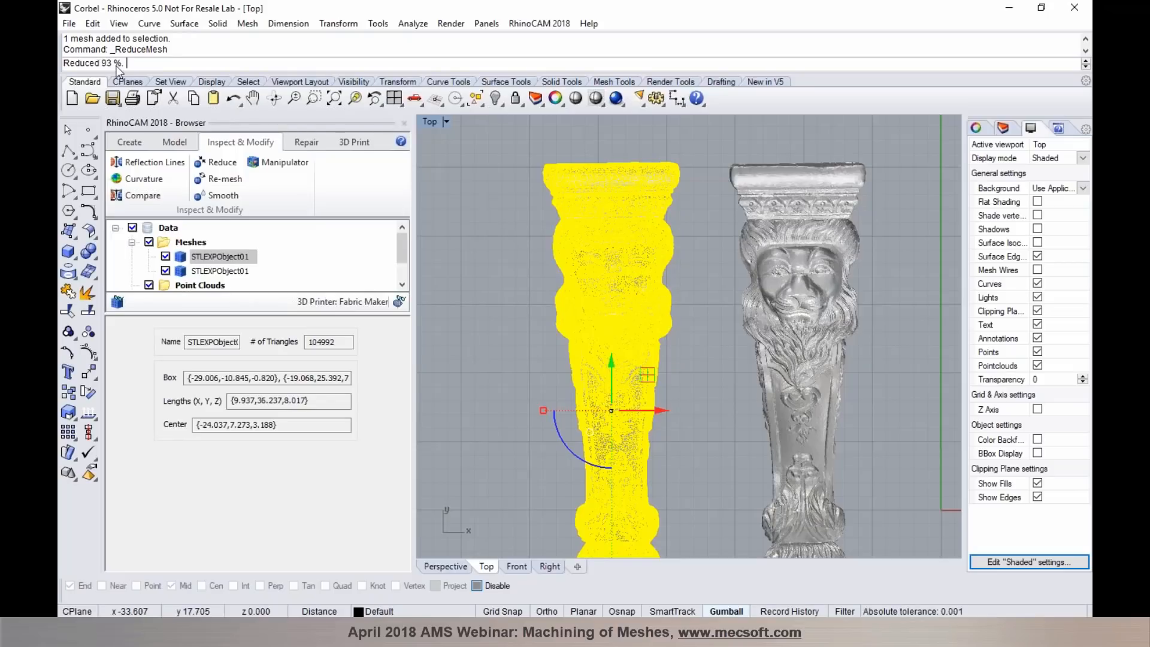
left_click(695, 312)
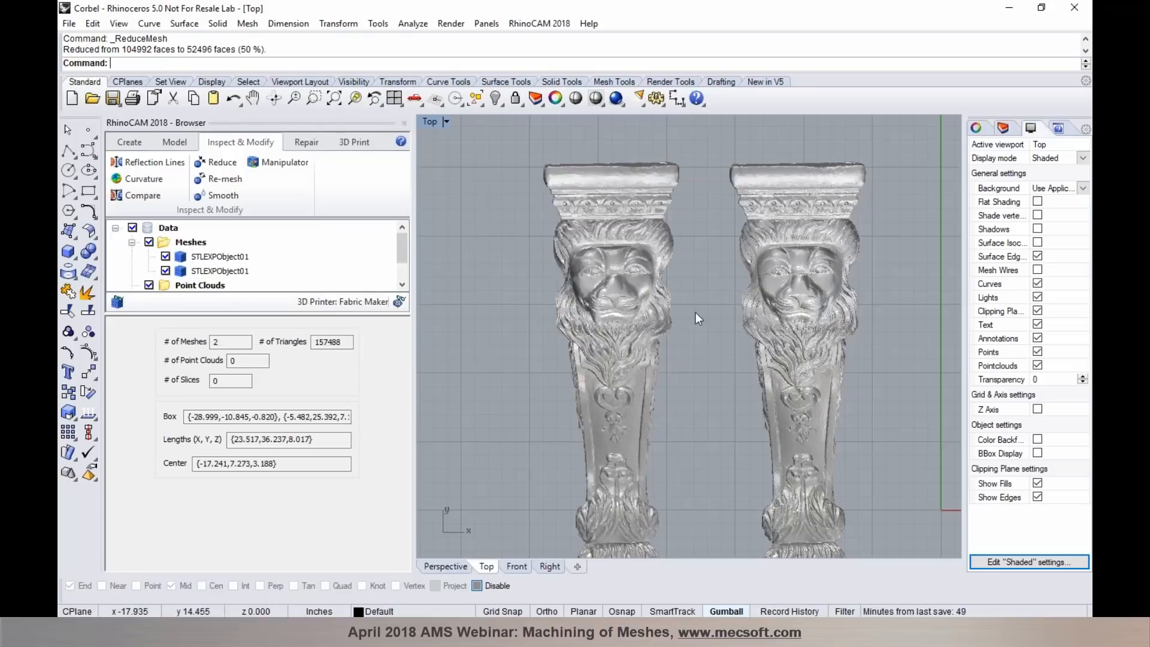
- Reduce the copied corbel mesh's triangle count by 50% with RhinoCAM's Reduce and compare the carved faces of both reduced meshes
left_click(794, 306)
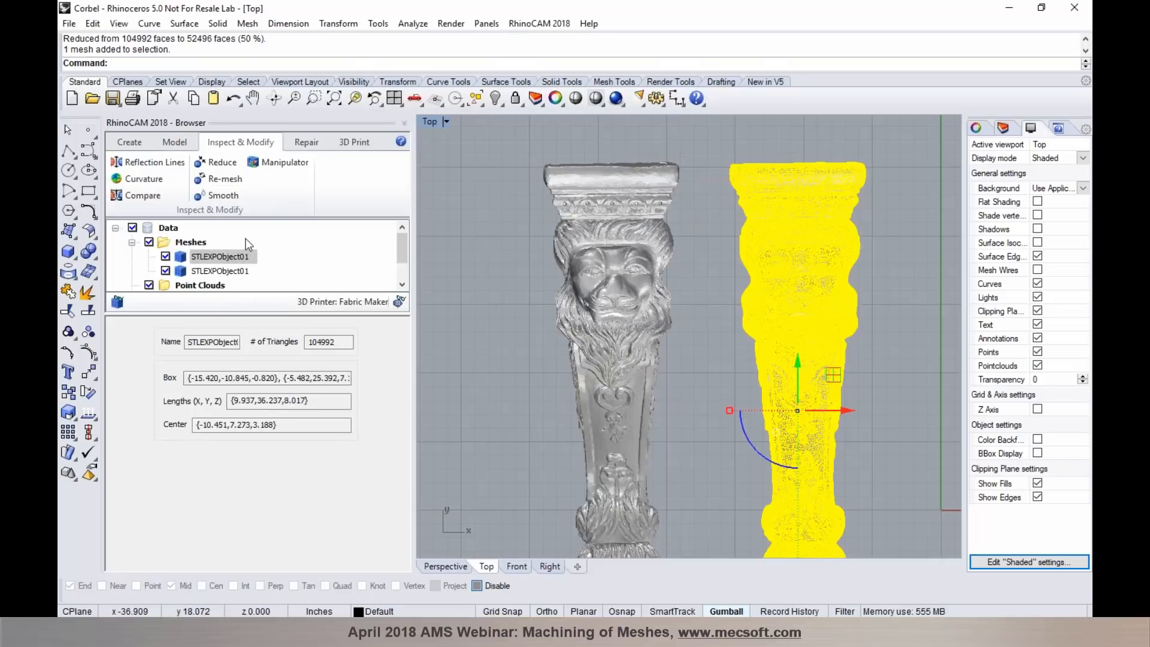
left_click(214, 165)
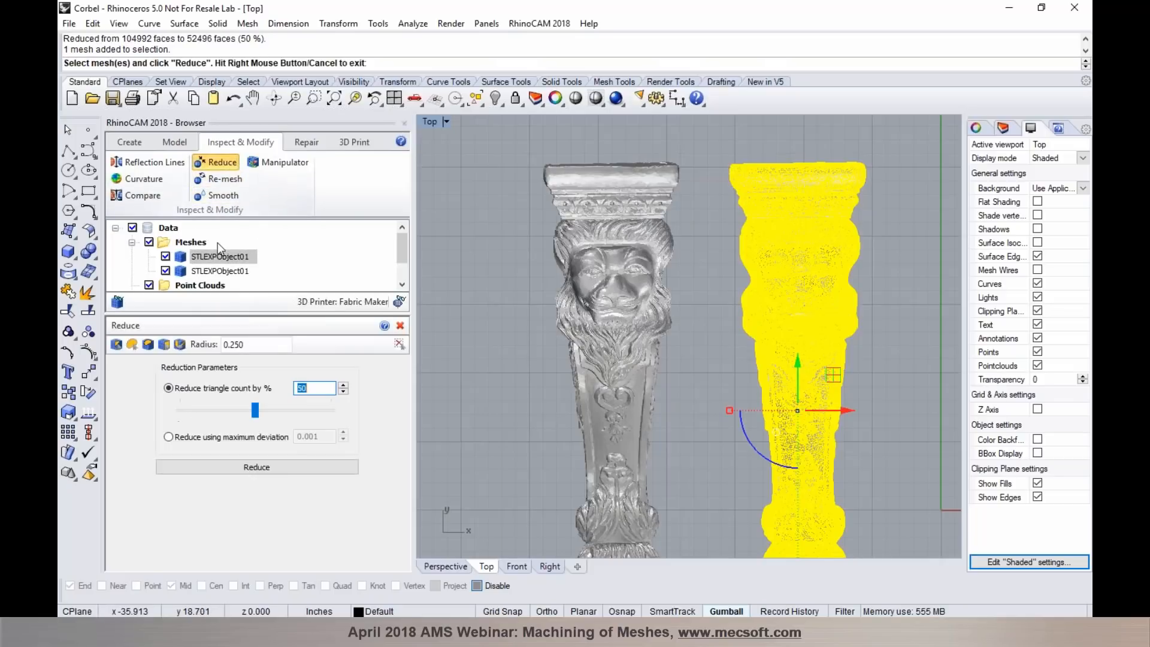
left_click(308, 390)
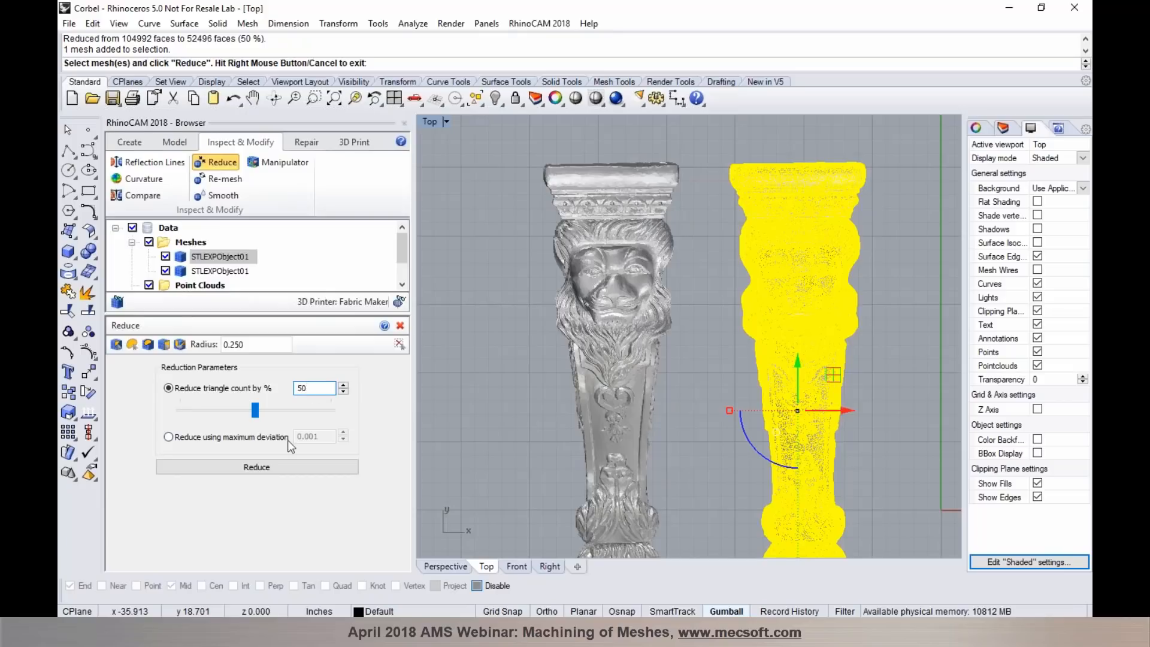
left_click(284, 468)
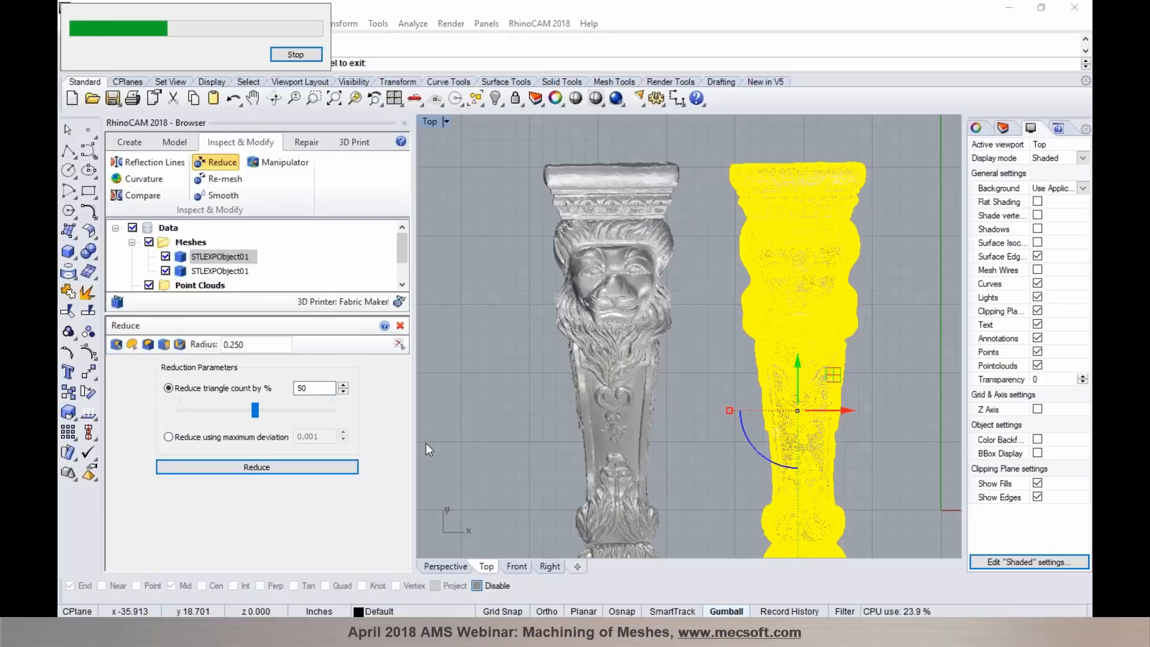
right_click(426, 443)
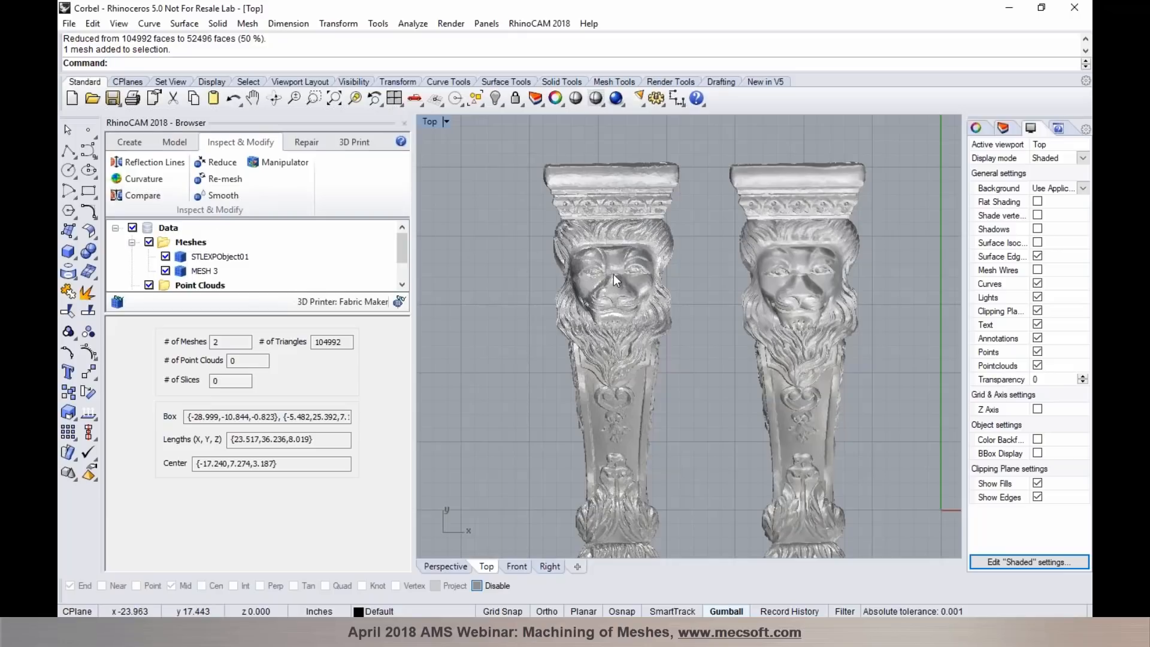
scroll(617, 277, "up", 1)
scroll(627, 267, "up", 5)
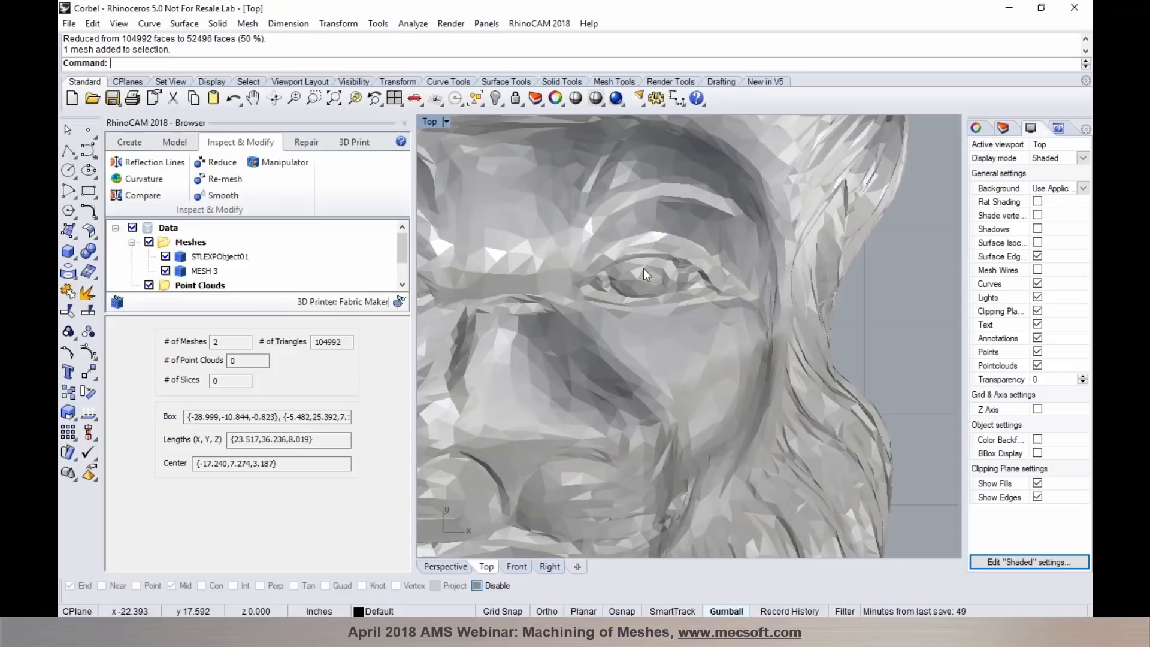
scroll(606, 267, "down", 5)
scroll(818, 274, "down", 3)
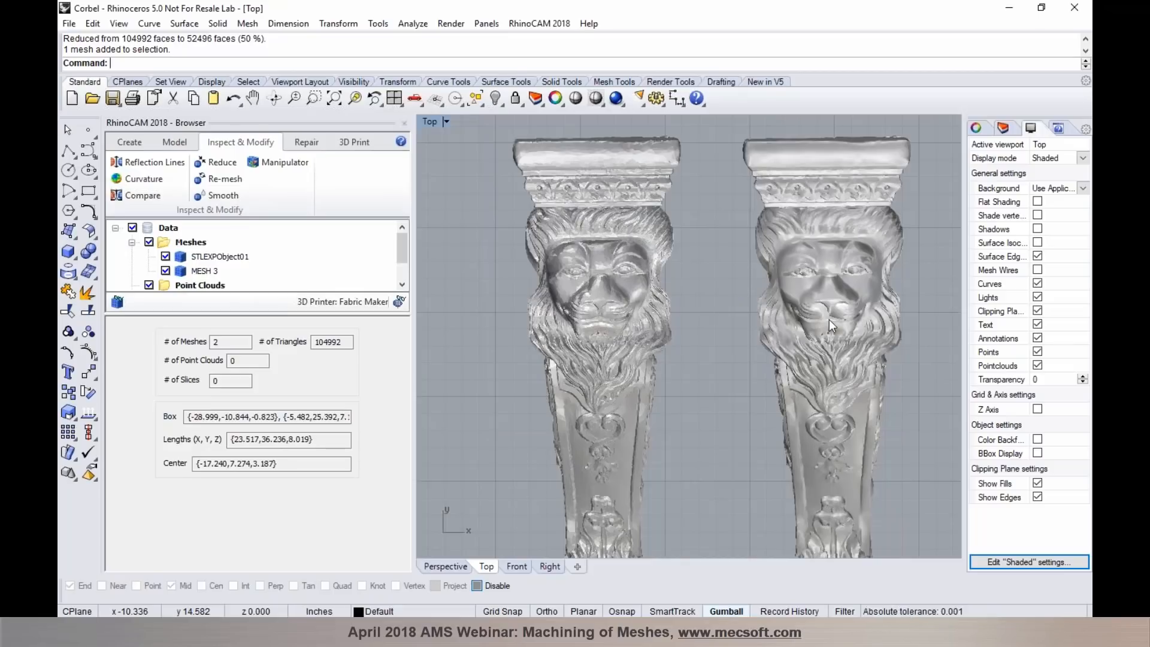
scroll(821, 310, "up", 1)
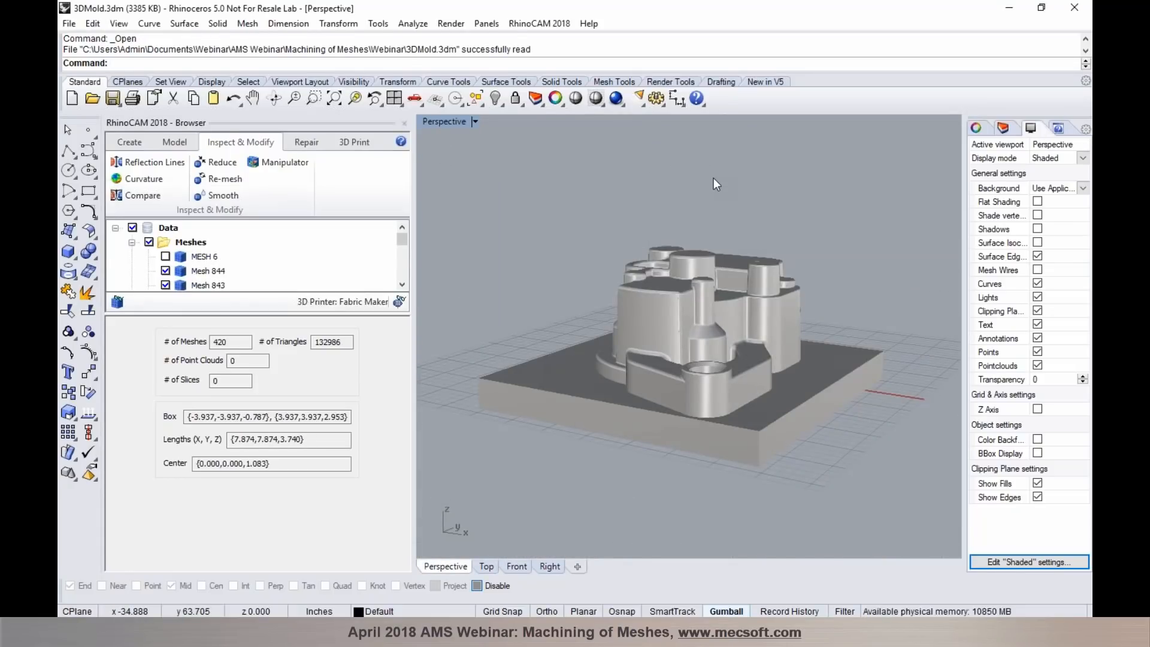
- Review the mold's mesh list and run the Diagnose check for open edges on all visible mold meshes
left_click_drag(402, 242, 401, 272)
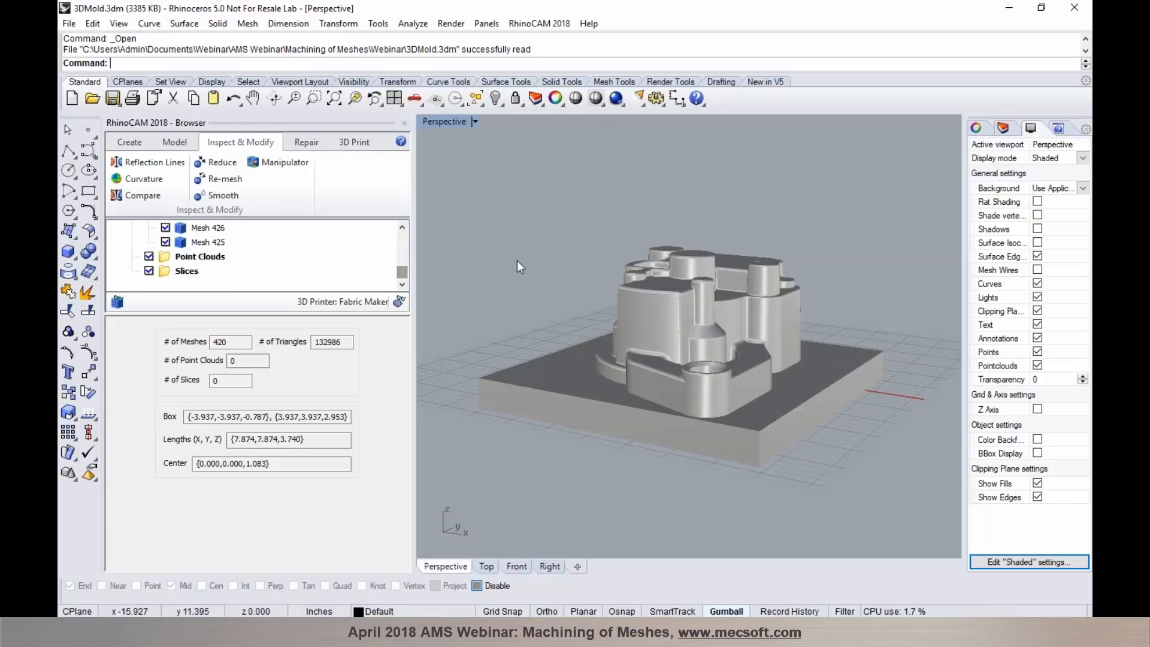
left_click(306, 142)
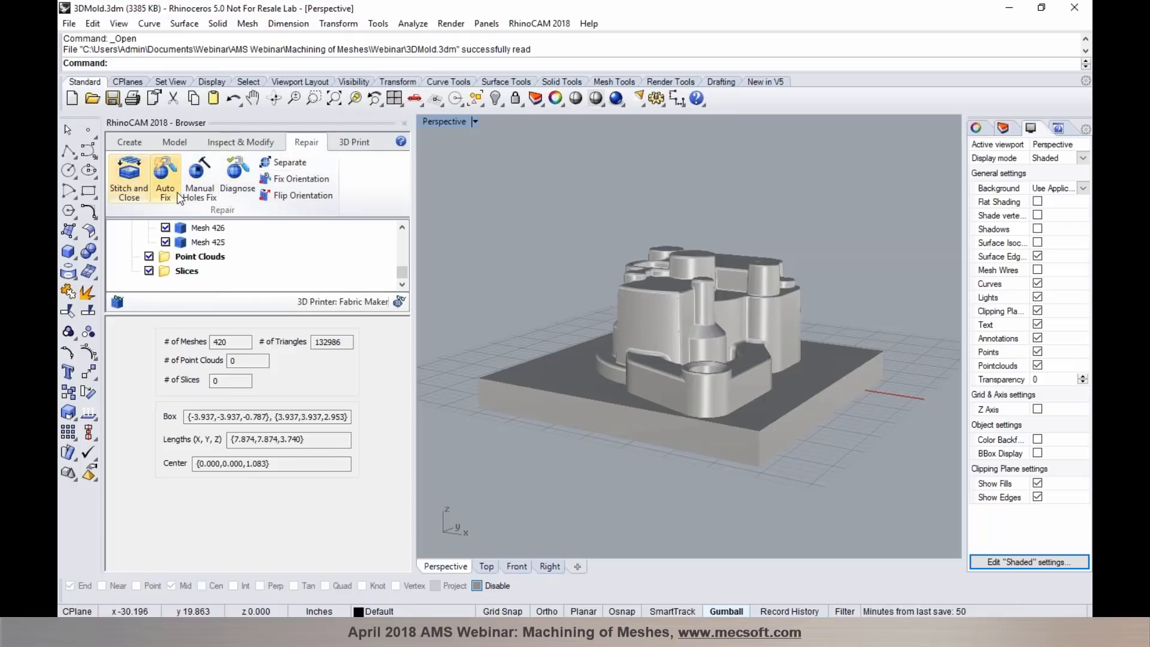
left_click(207, 193)
key("Escape")
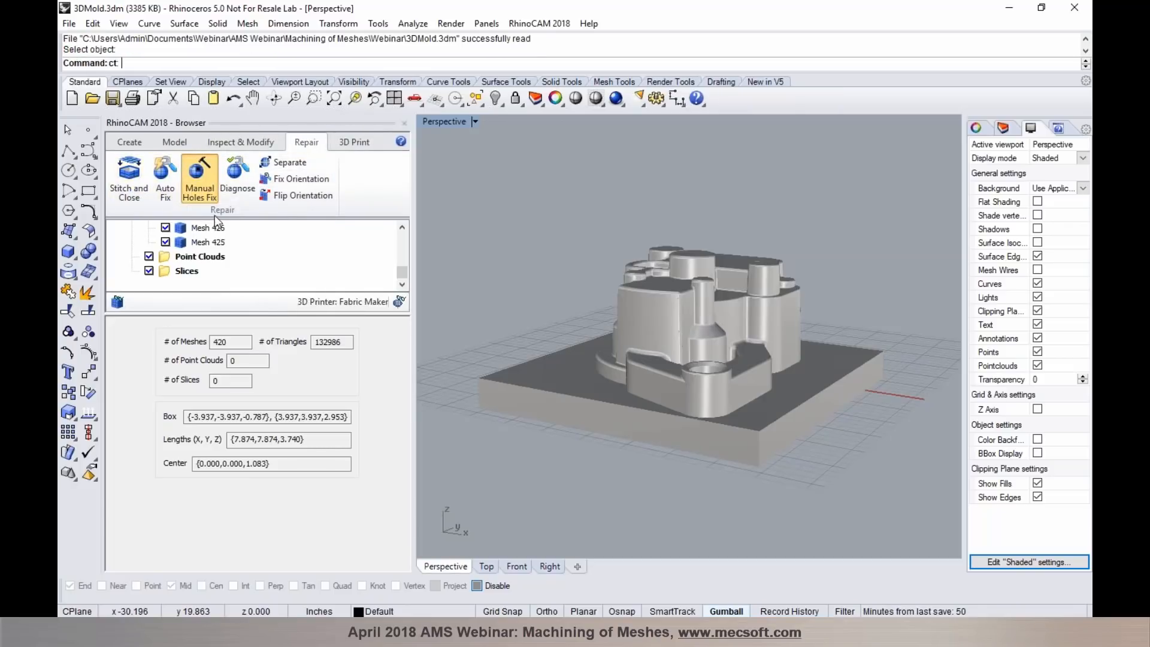
left_click(238, 180)
left_click_drag(445, 176, 891, 490)
key("Return")
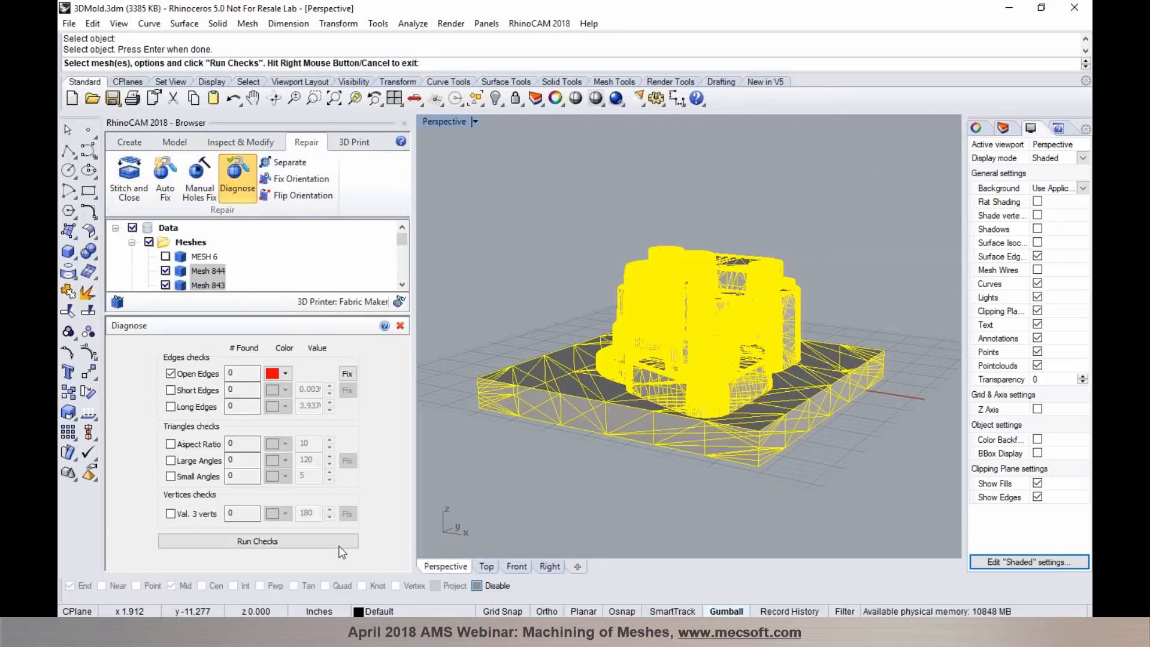
left_click(200, 539)
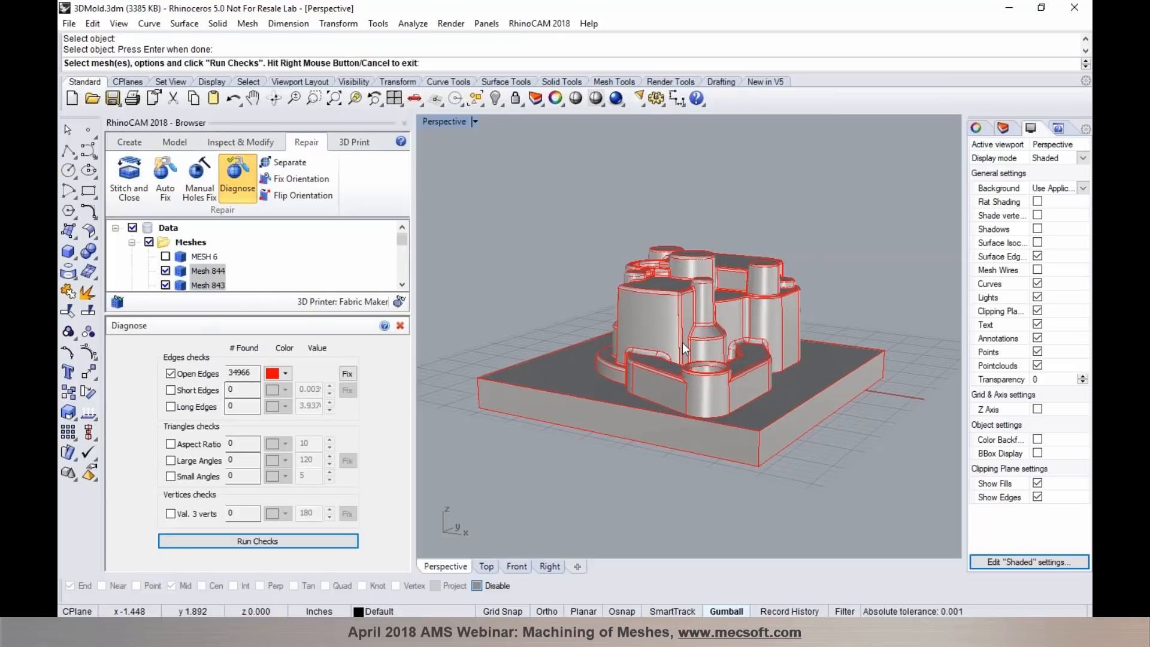
left_click(400, 326)
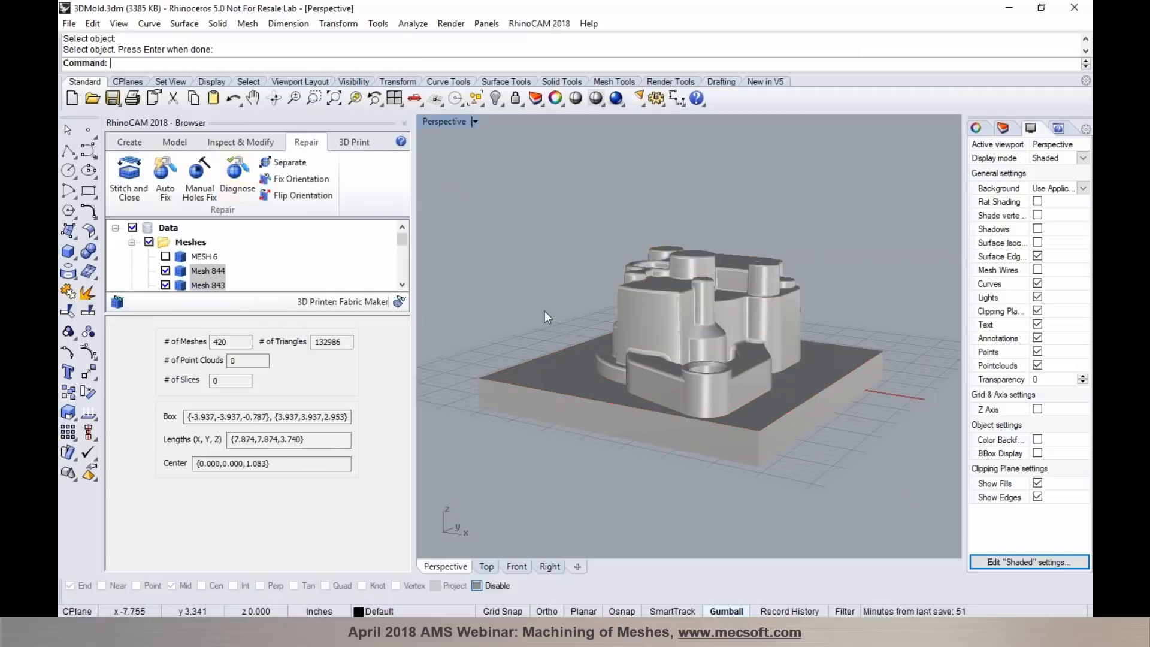
- Stitch and close all visible mold meshes into one mesh, and bring up the layer list
left_click(124, 193)
left_click_drag(429, 168, 911, 498)
key("Return")
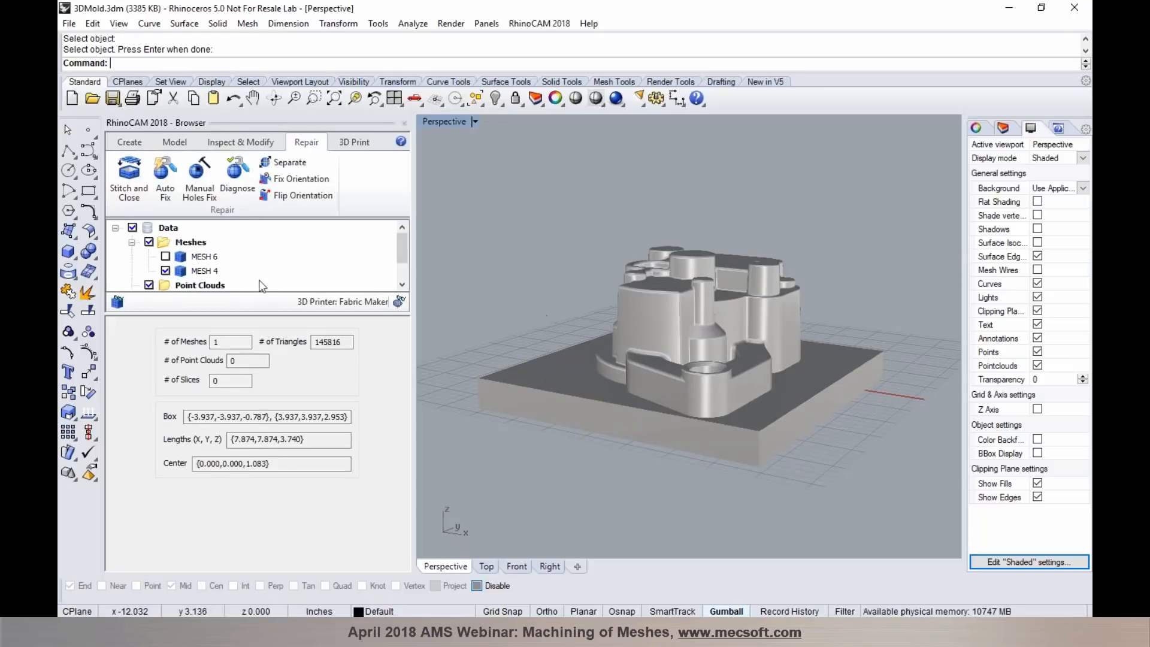
left_click(1002, 128)
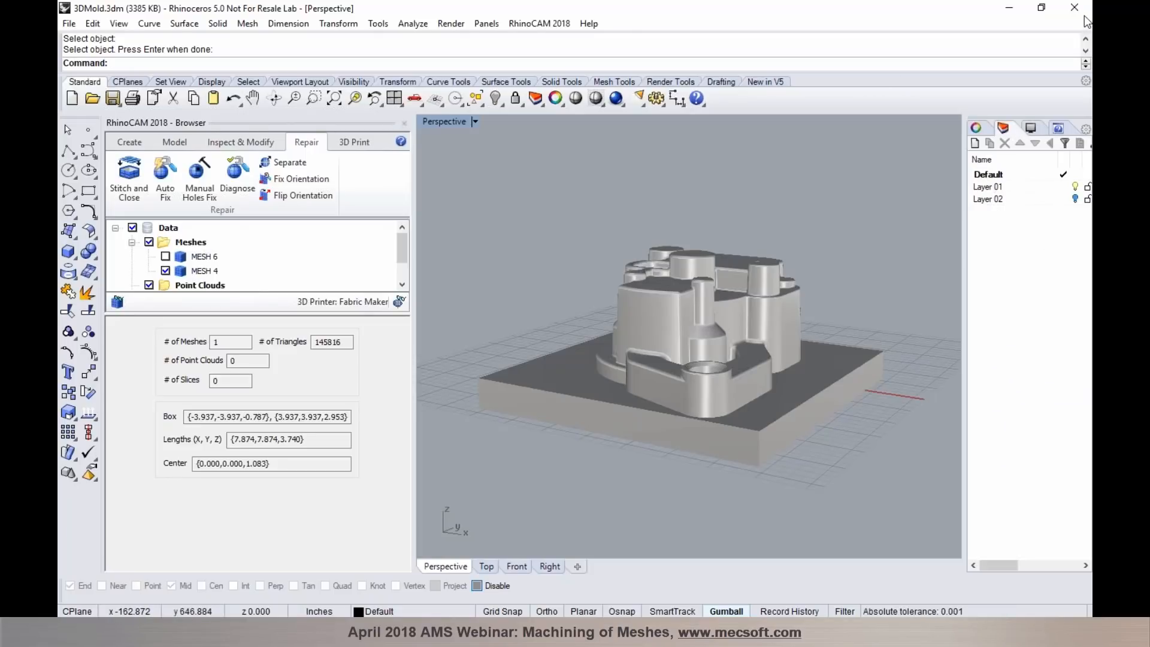
left_click(1092, 88)
left_click(626, 308)
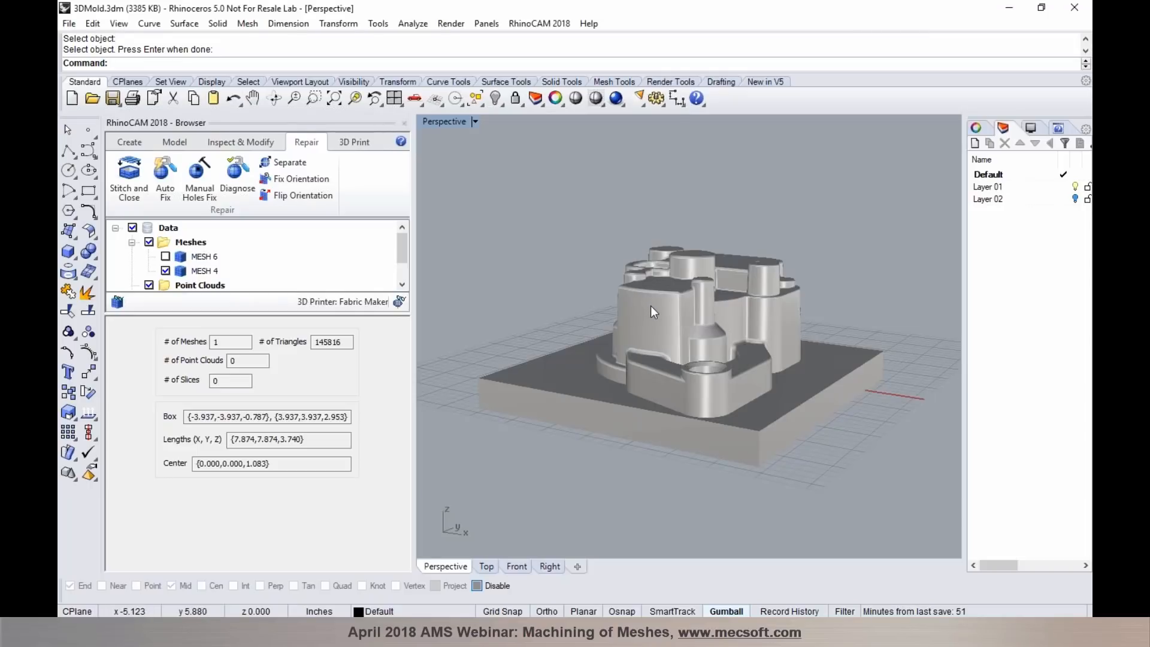
- Offset the stitched mold mesh by a distance of 0.1 with a tolerance of 0.01
left_click(184, 144)
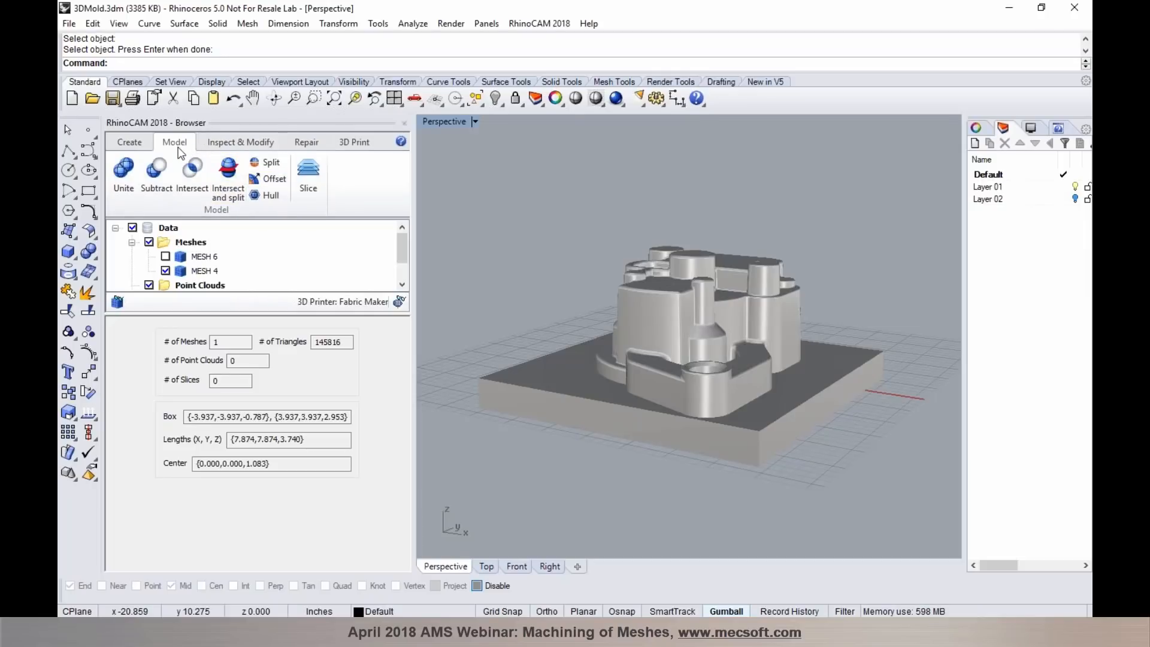
left_click(268, 178)
left_click_drag(581, 469, 491, 317)
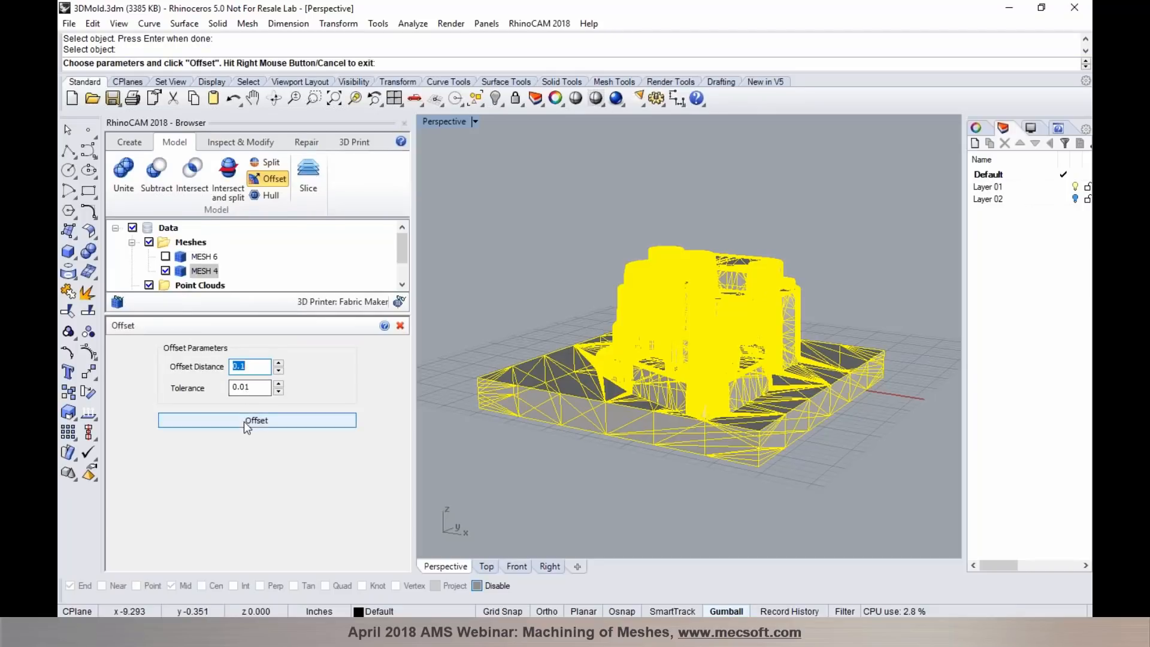
left_click(252, 368)
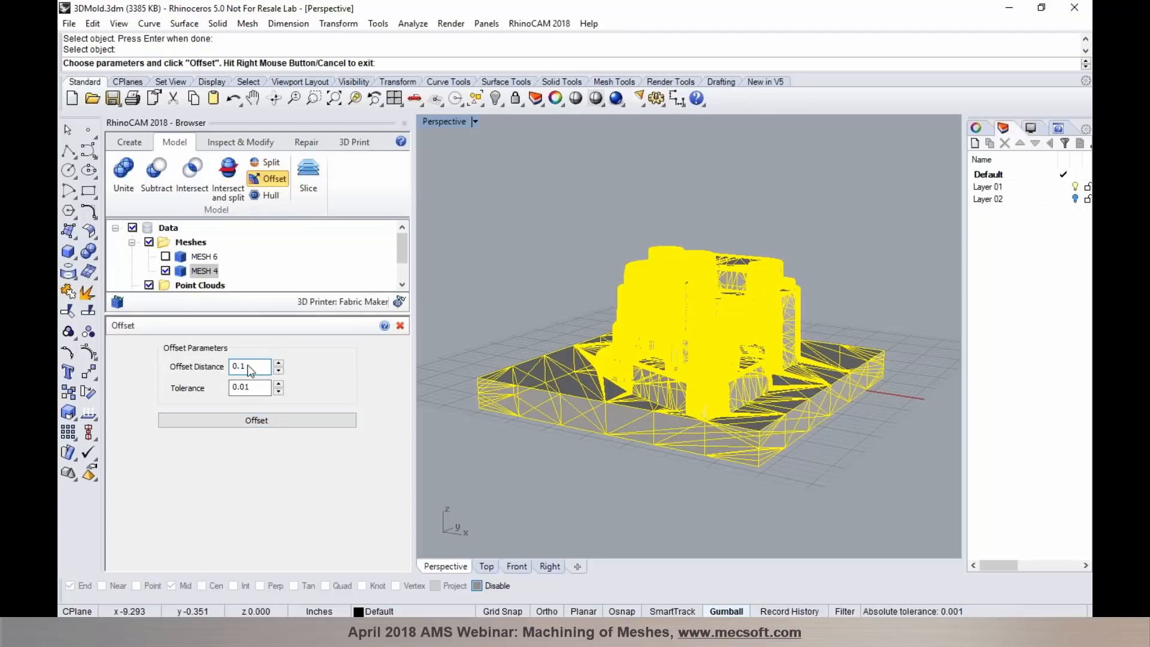
left_click(246, 421)
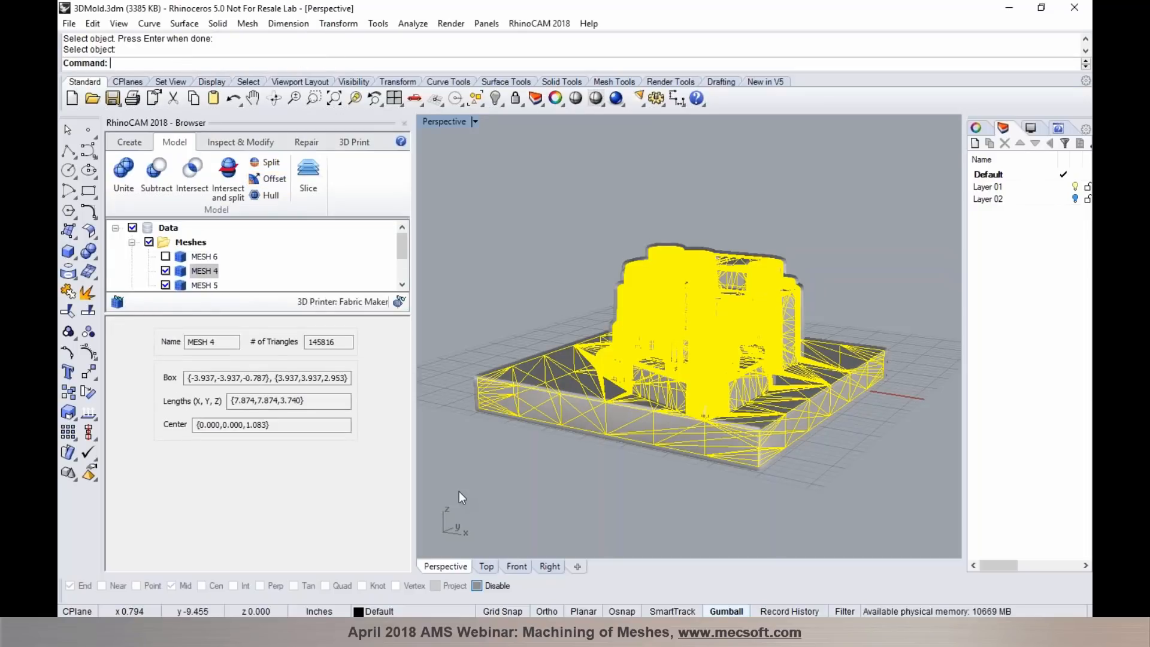
left_click(503, 299)
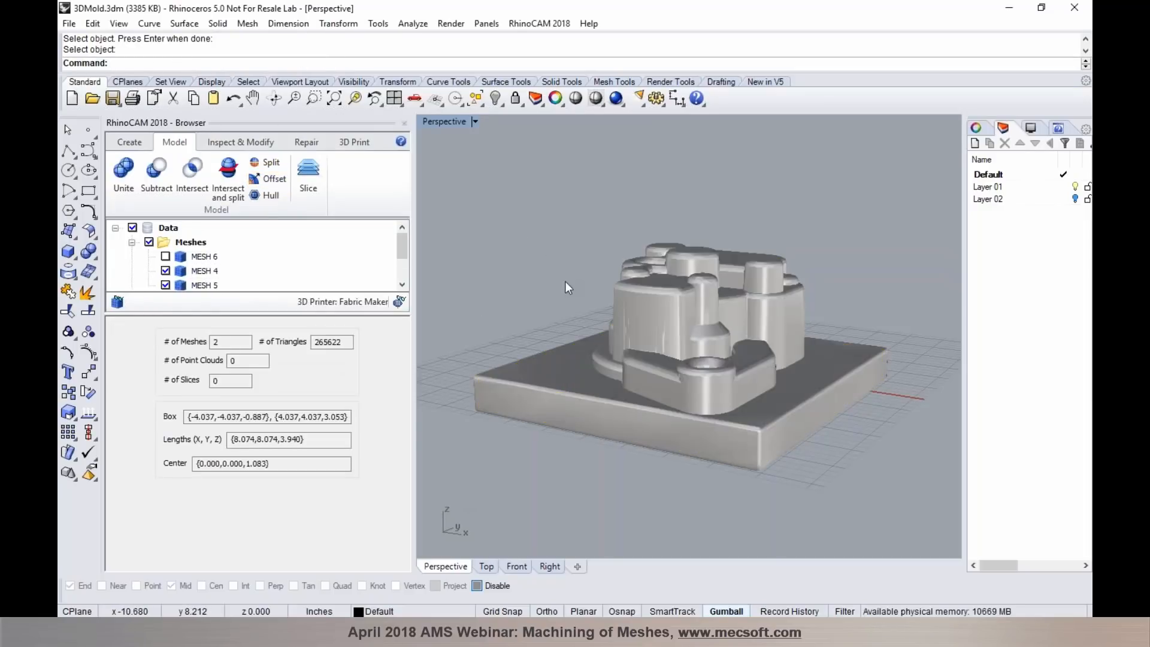
- Toggle the original and offset mold meshes to compare them, leaving only the offset mesh visible
left_click(165, 285)
left_click(165, 285)
left_click(165, 285)
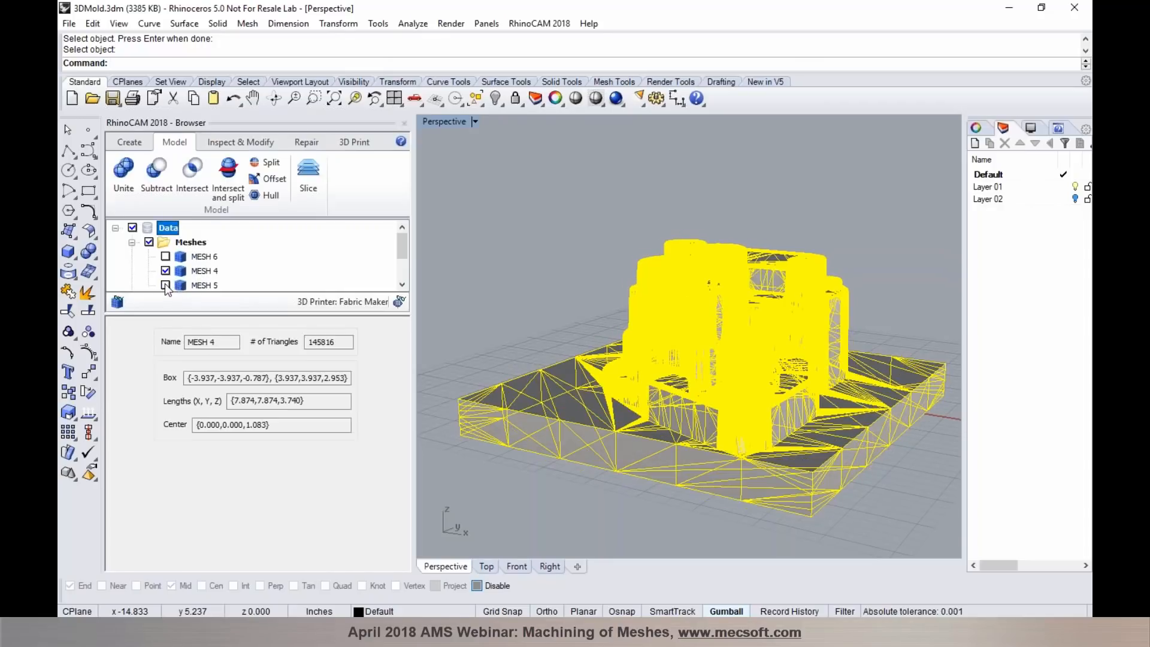
left_click(165, 271)
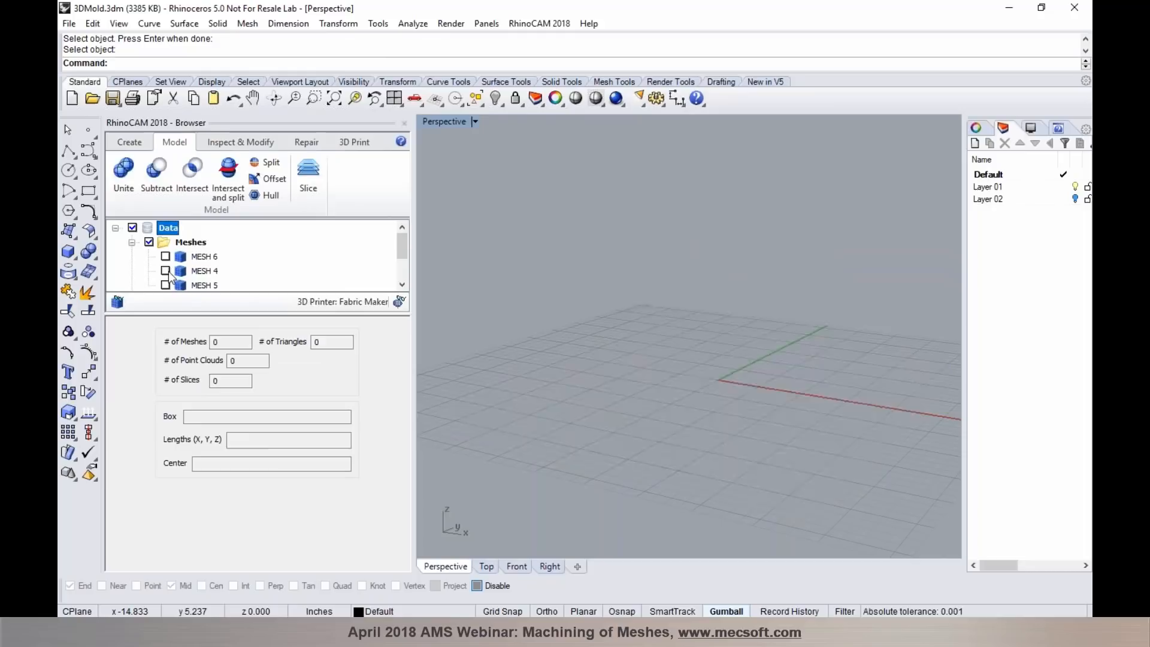
left_click(165, 271)
left_click(165, 271)
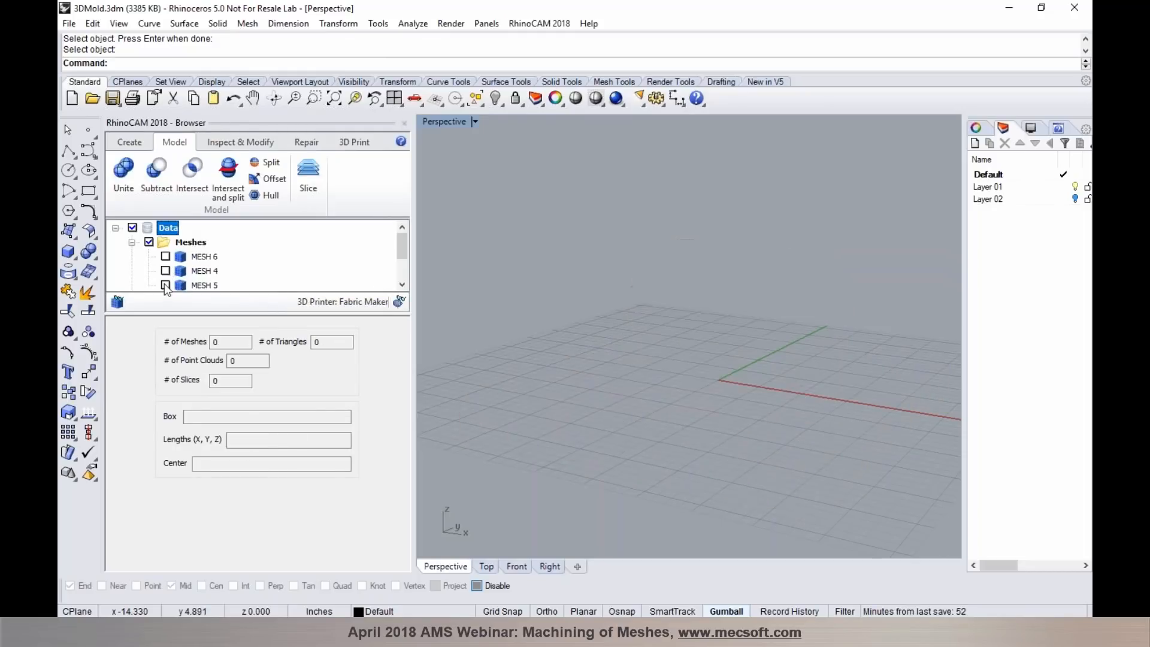
left_click(165, 285)
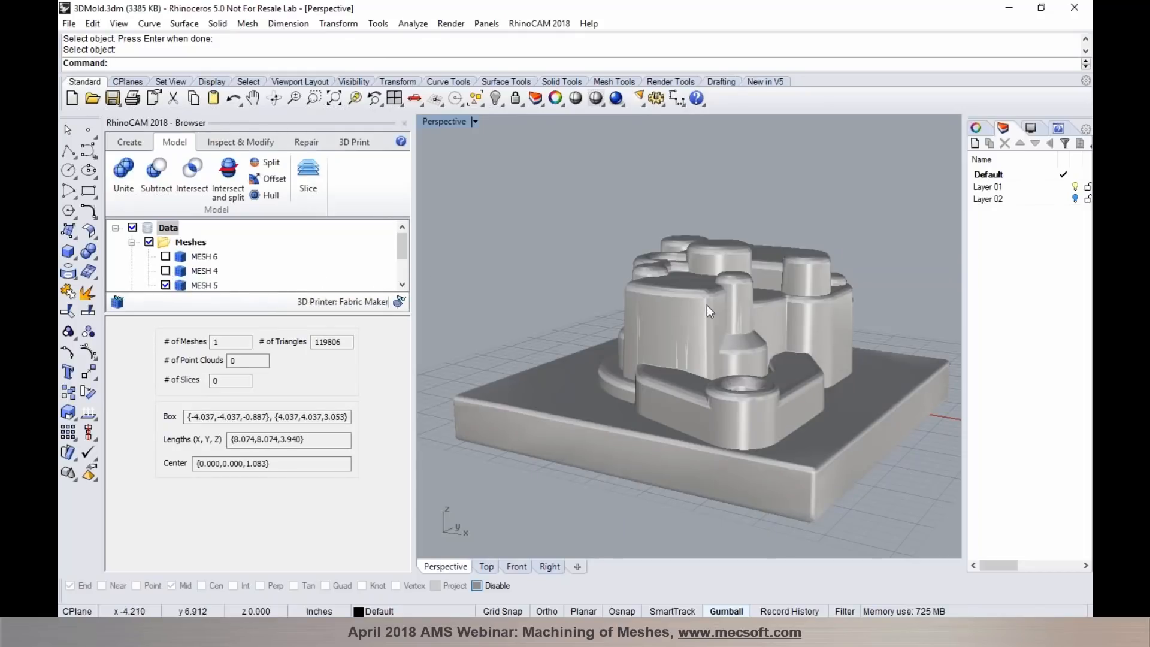
scroll(678, 294, "down", 2)
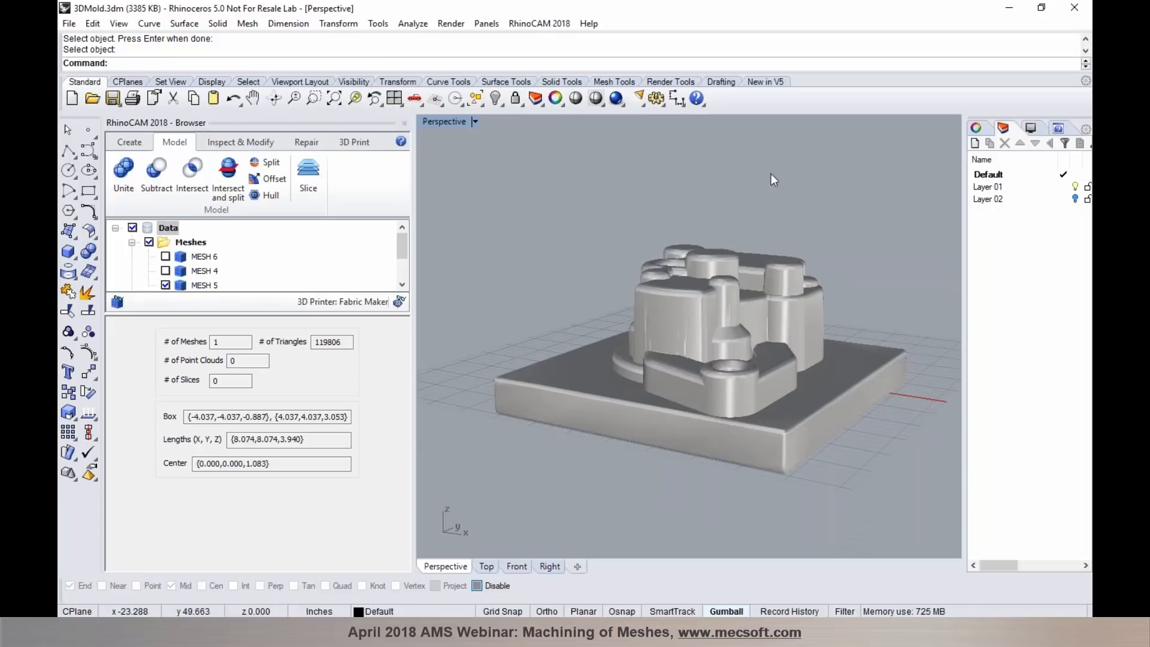
- Turn on Layer 02, subtract the offset mold mesh from the block mesh, and inspect the resulting cavity
left_click(1075, 200)
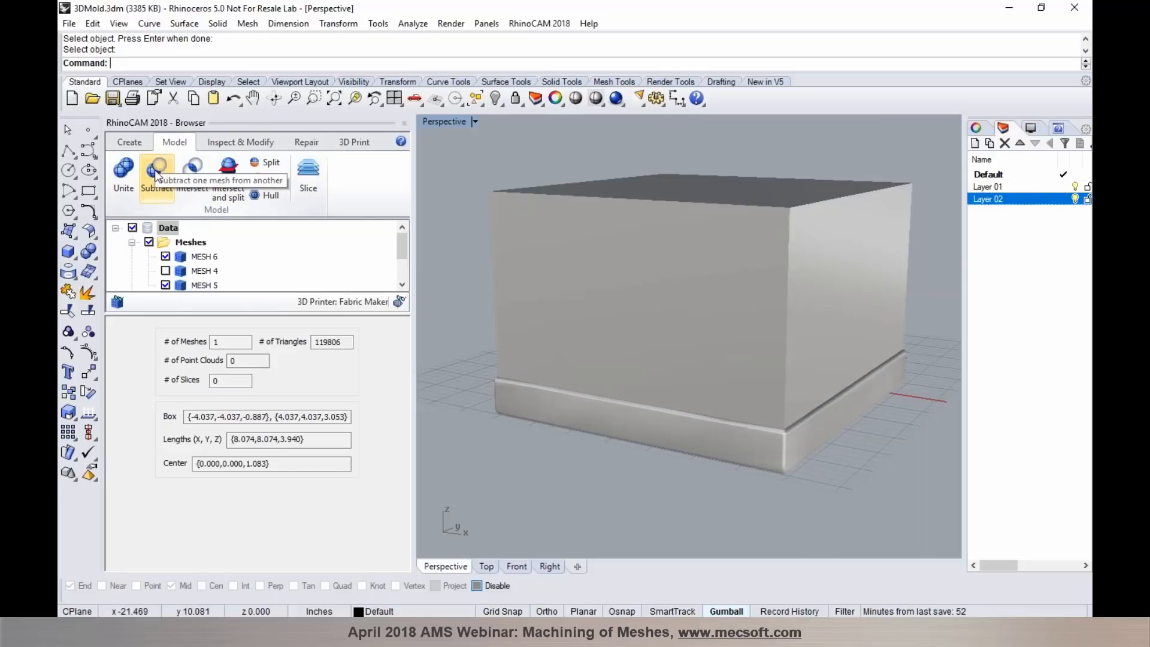
left_click(156, 174)
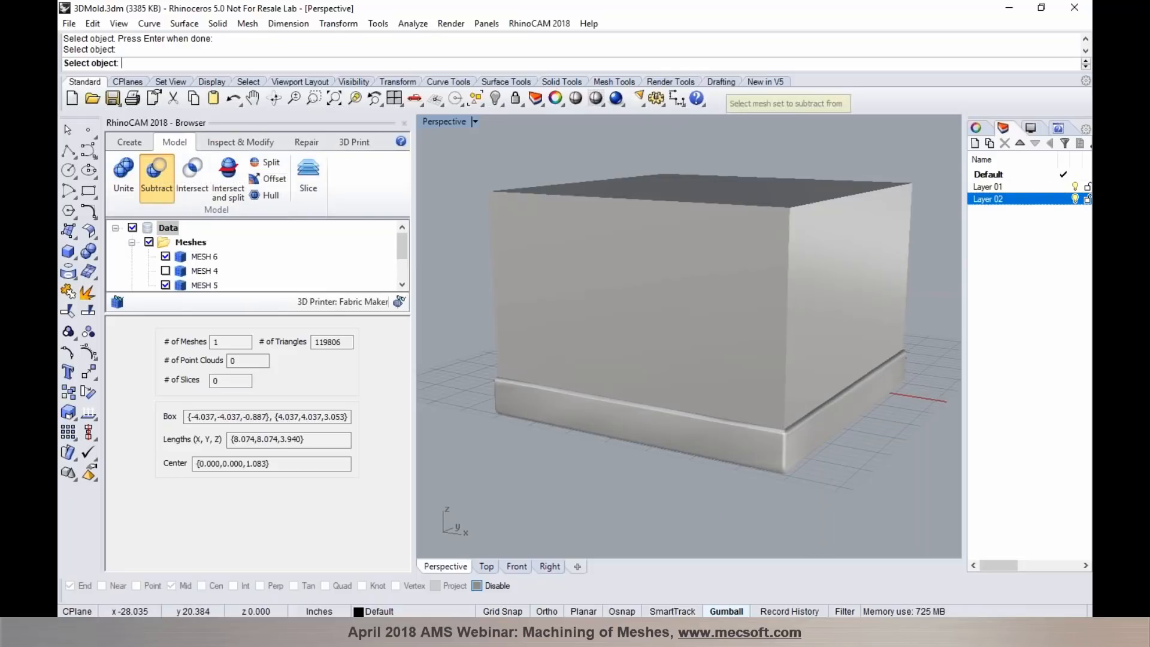
left_click(536, 244)
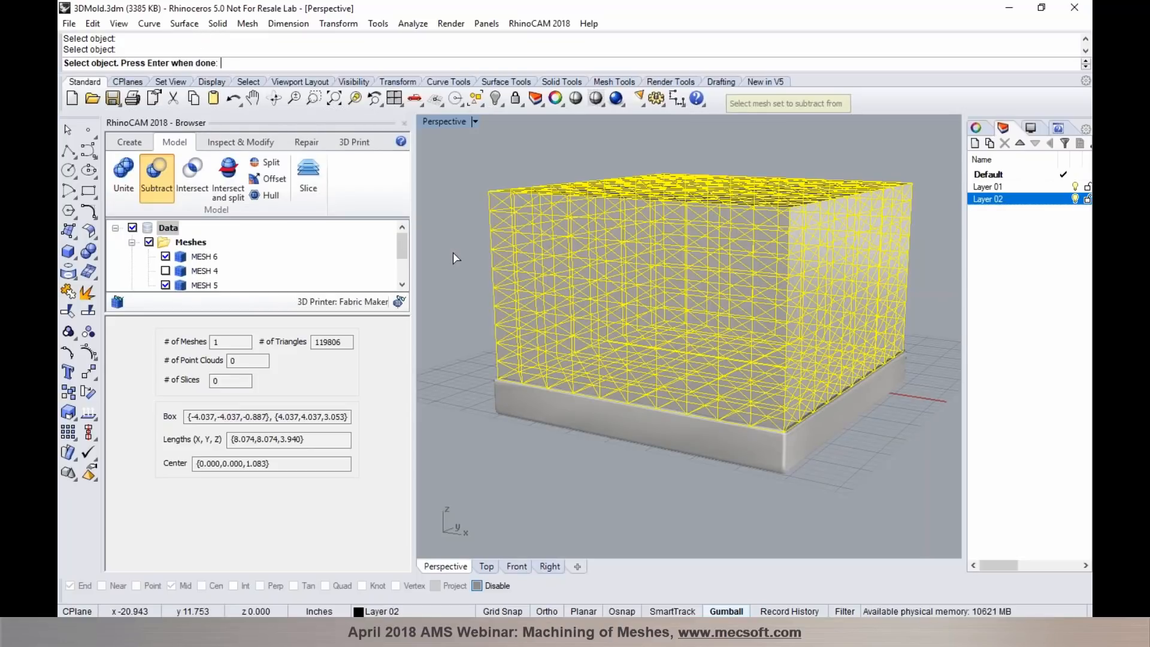
left_click(512, 389)
key("Return")
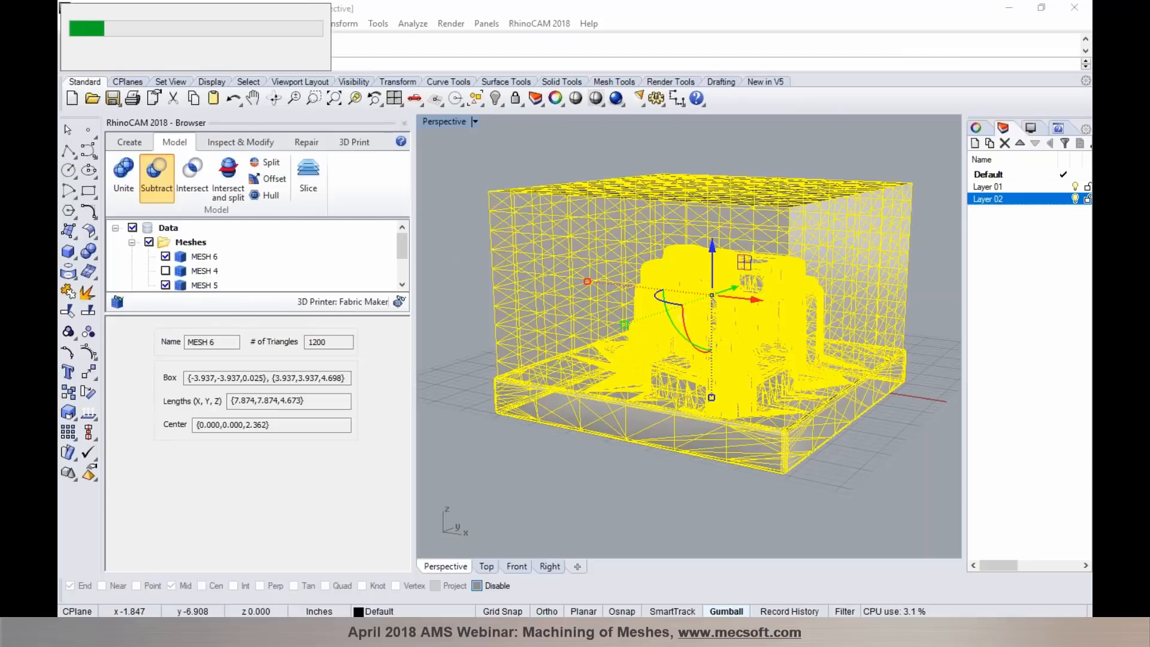
right_click_drag(594, 489, 674, 326)
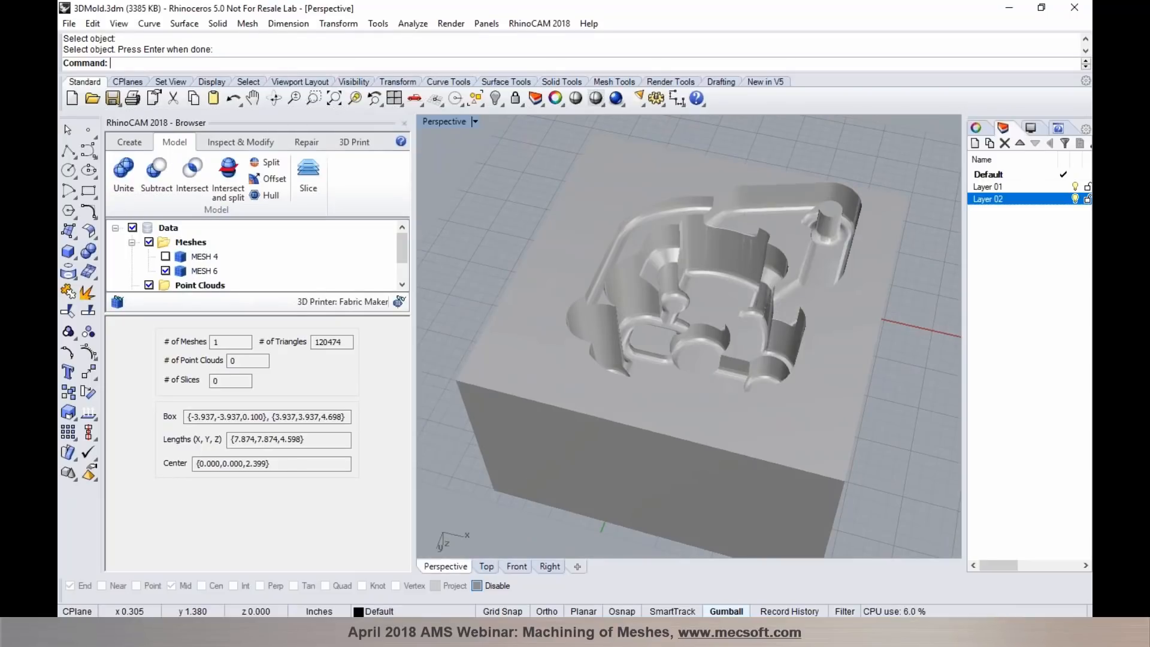
right_click_drag(682, 303, 641, 325)
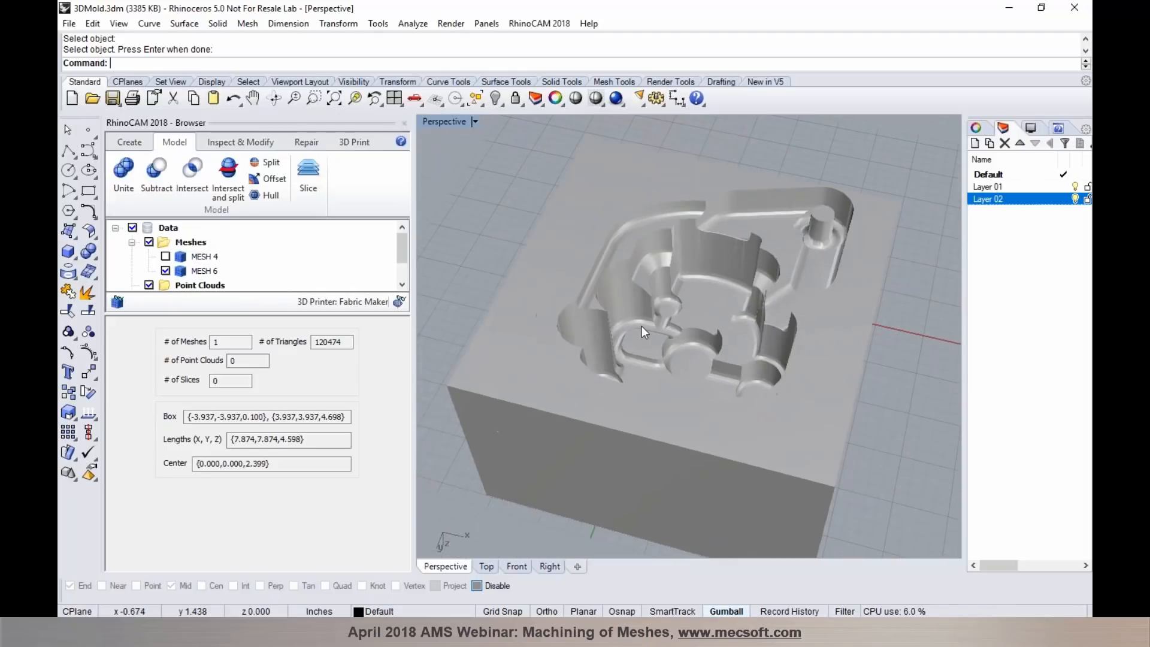
- Reduce the triangle count of the cavity block mesh with RhinoCAM's Reduce and inspect the cavity
left_click(239, 142)
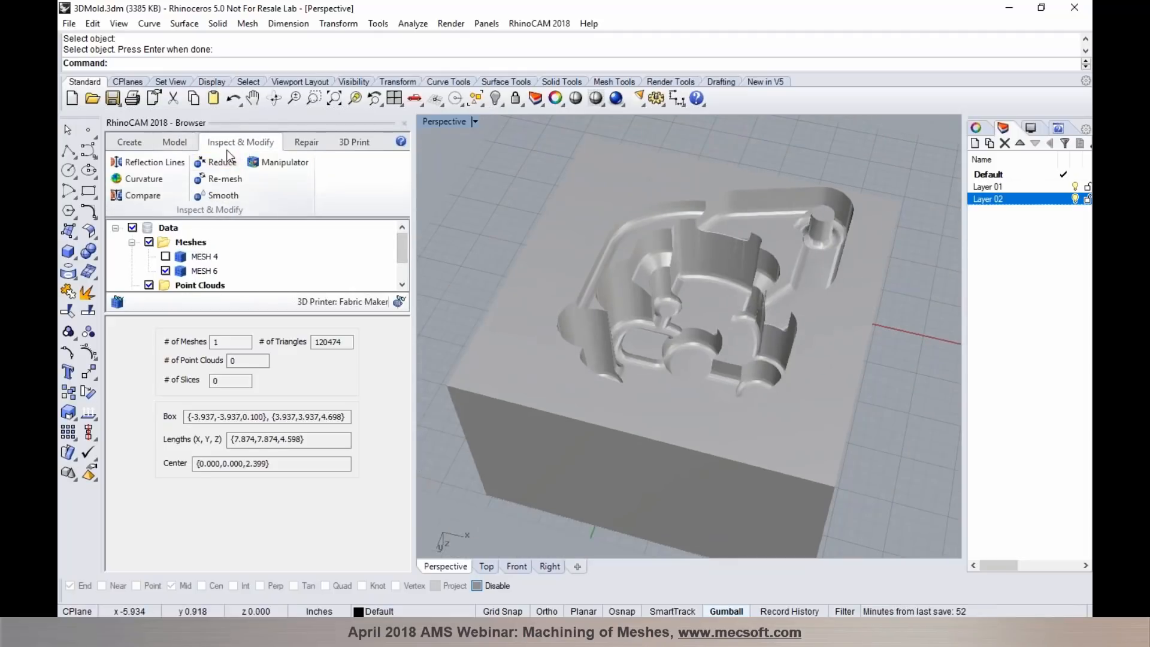
left_click(219, 162)
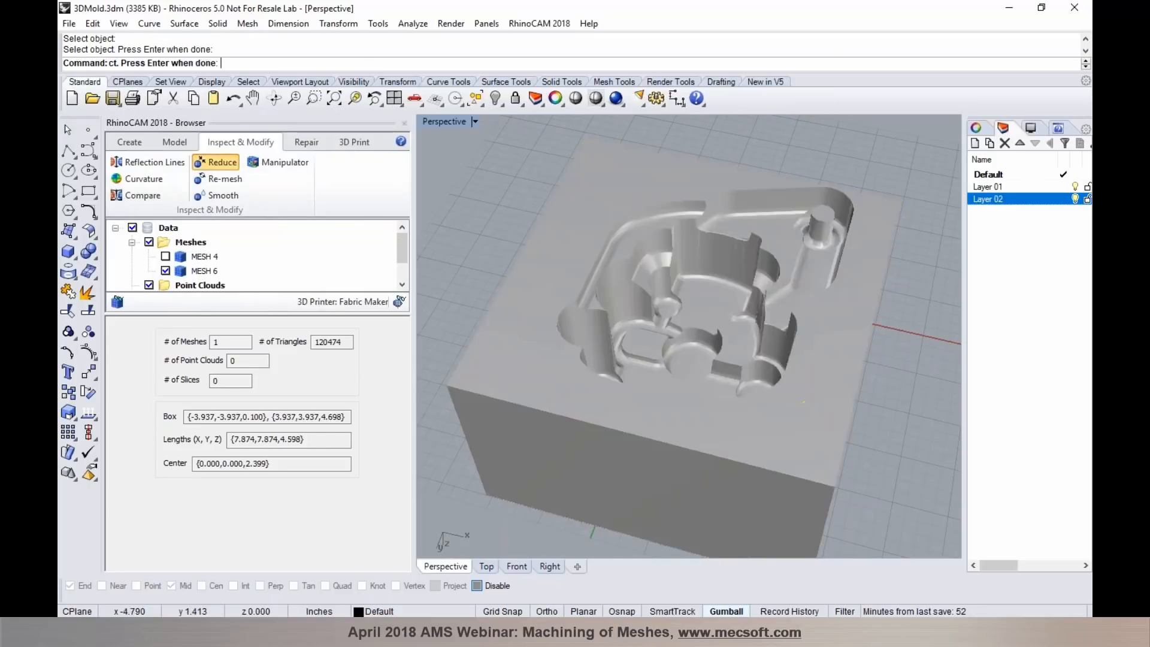
key("Return")
left_click(236, 467)
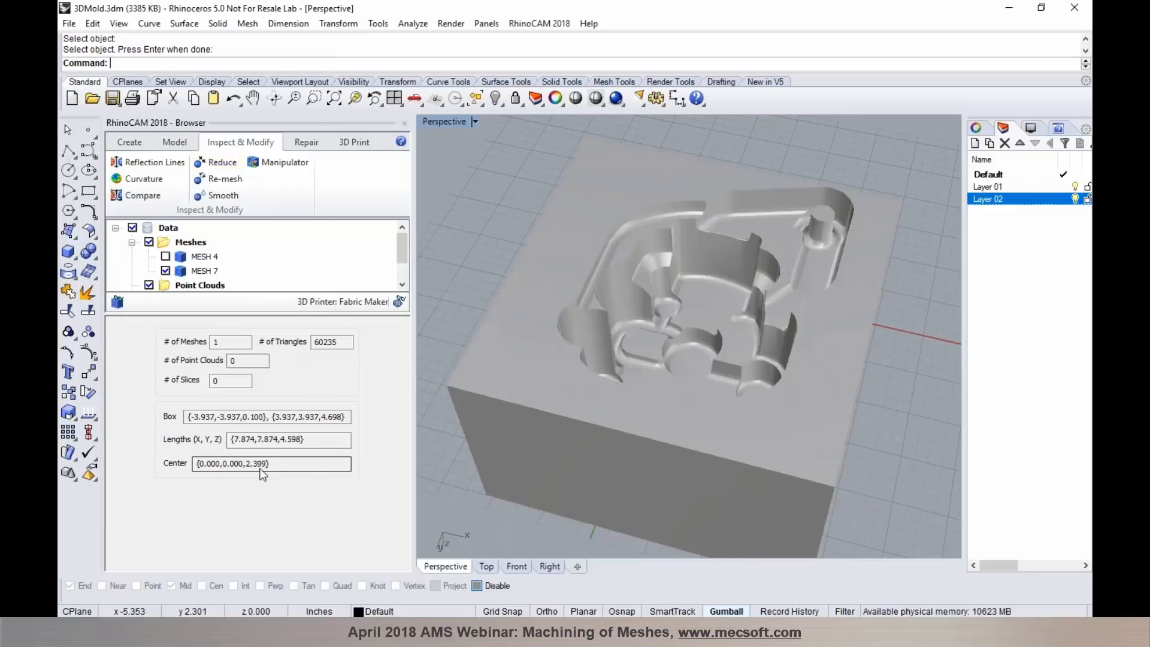
right_click_drag(664, 335, 683, 365)
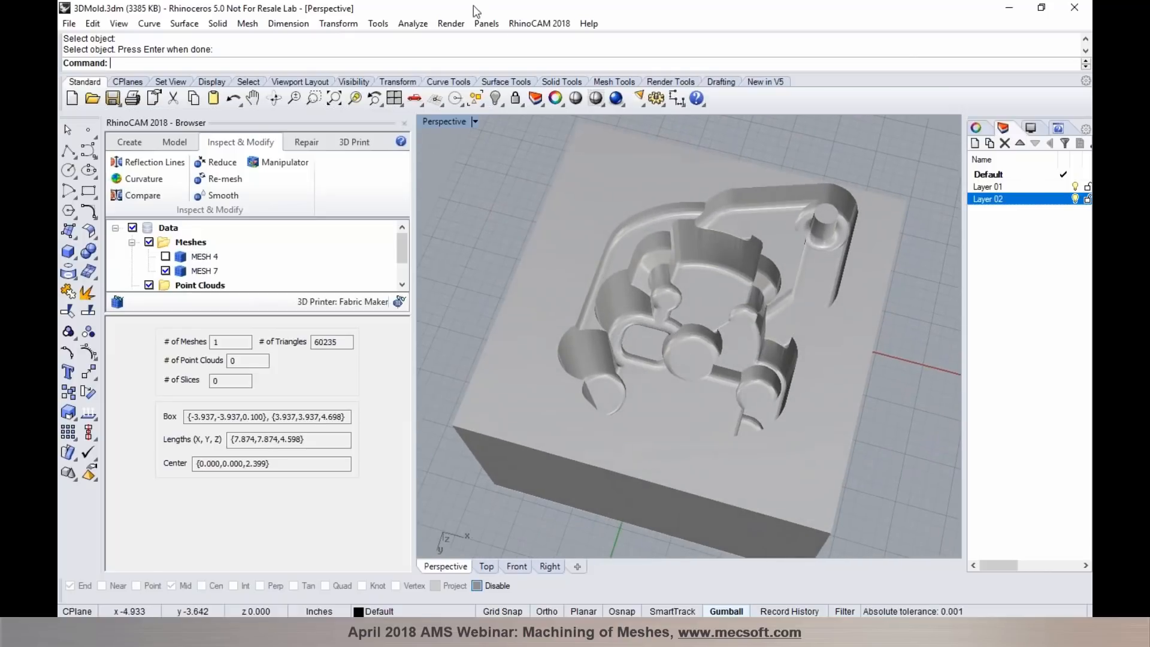
- Switch to the RhinoCAM MILL module, reset the layout to four viewports, and maximize the Perspective view
left_click(550, 25)
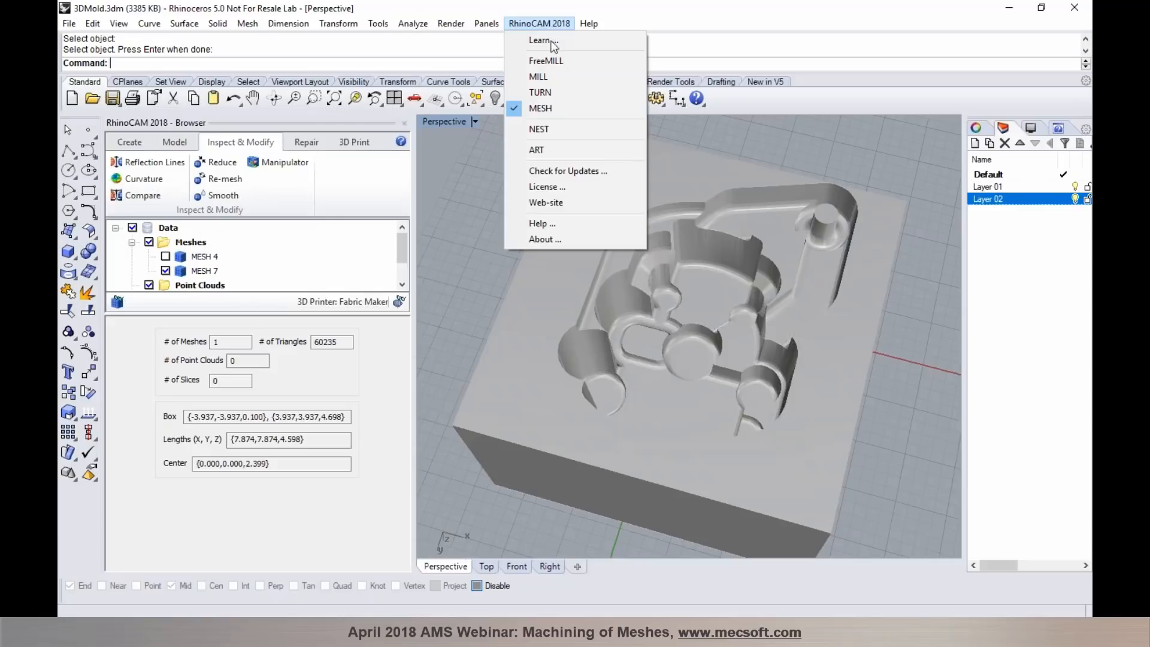
left_click(539, 77)
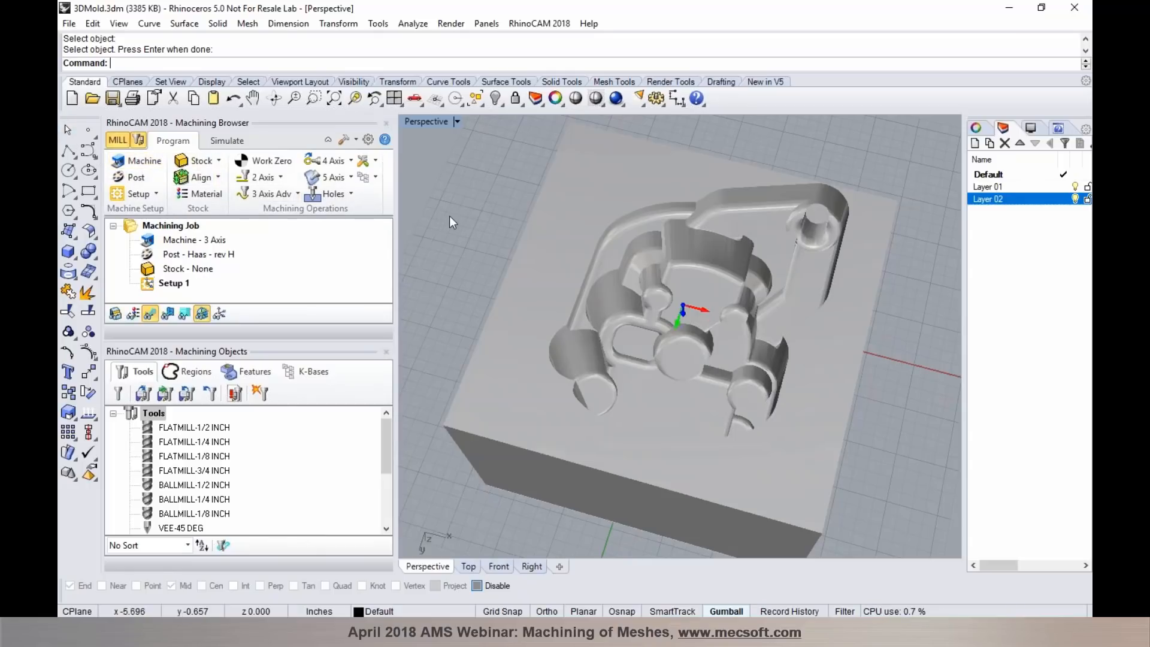
left_click(394, 97)
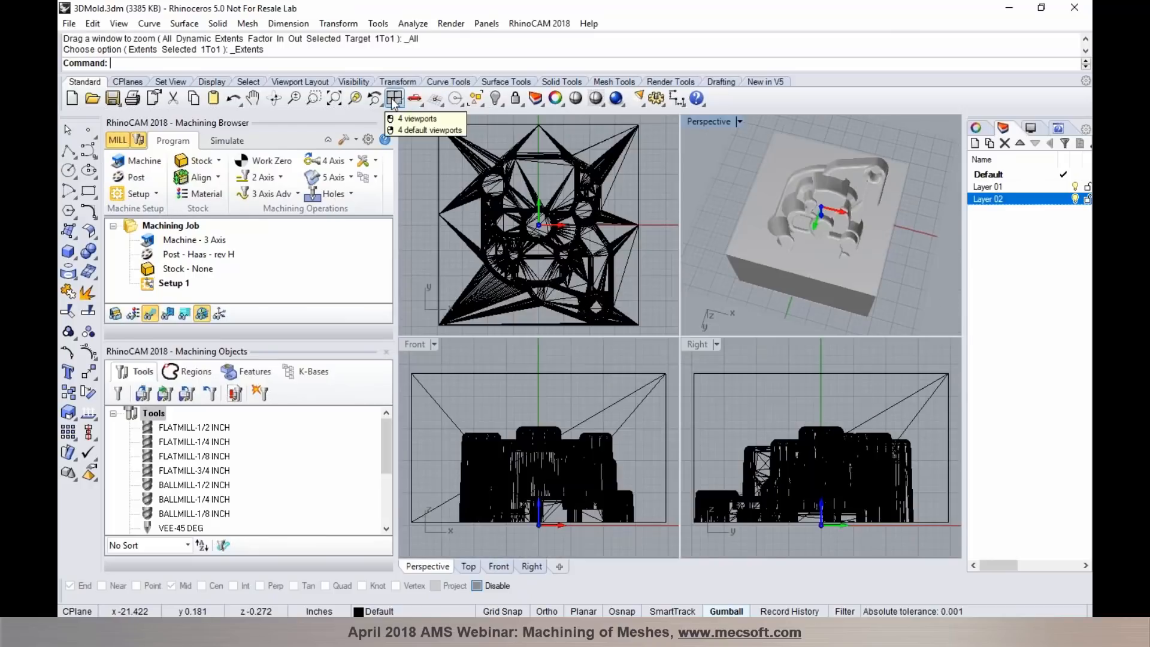
double_click(713, 124)
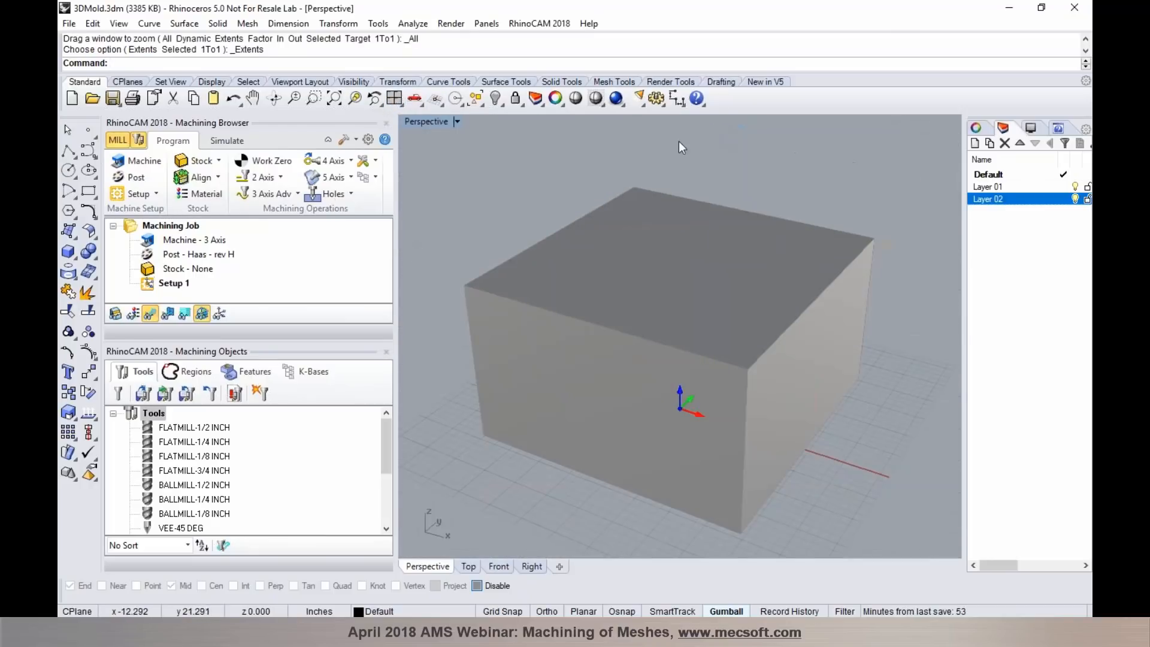
- Orient the part with the look-down direction set from its underside so the cavity opening faces up
left_click(154, 194)
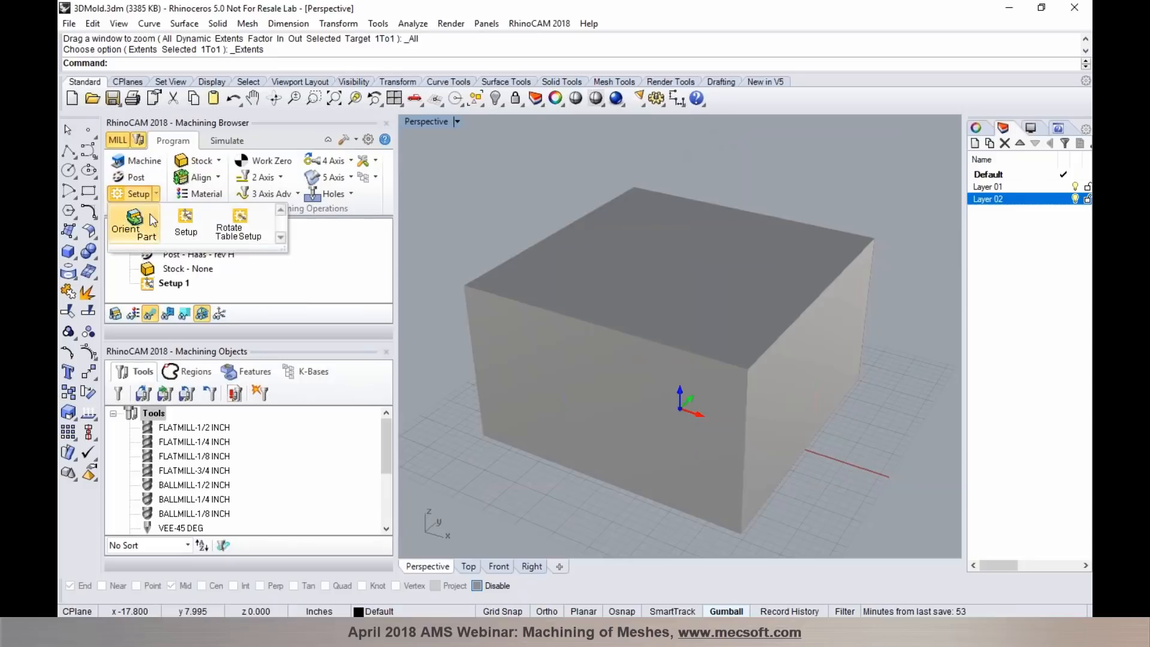
left_click(135, 221)
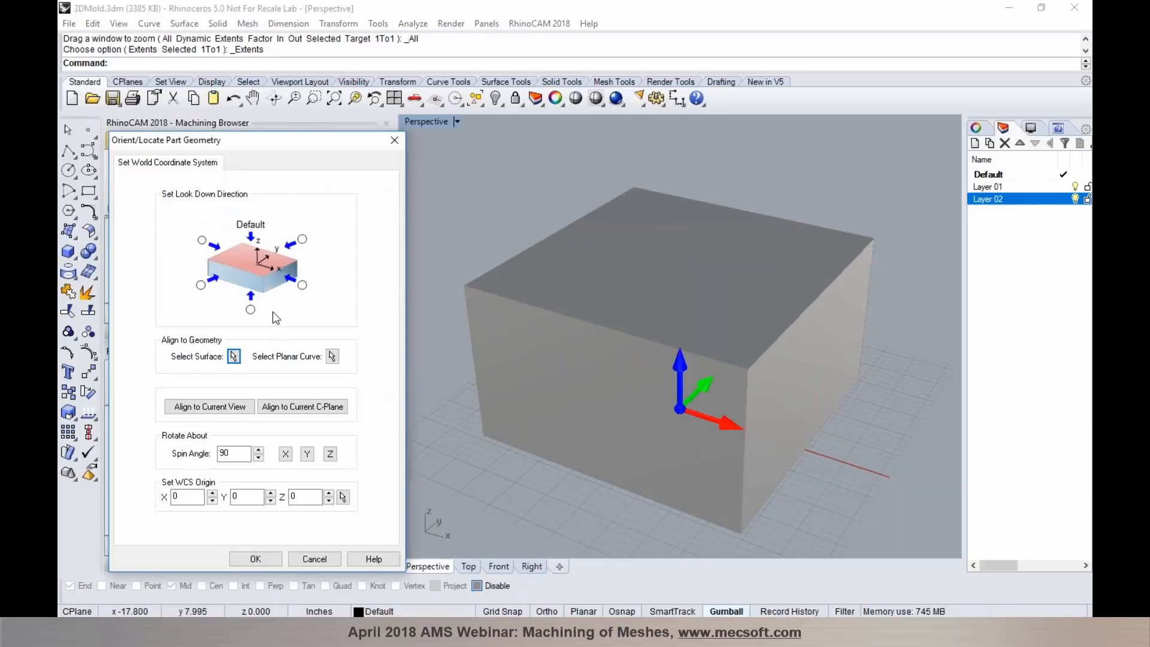
left_click(252, 308)
left_click(257, 555)
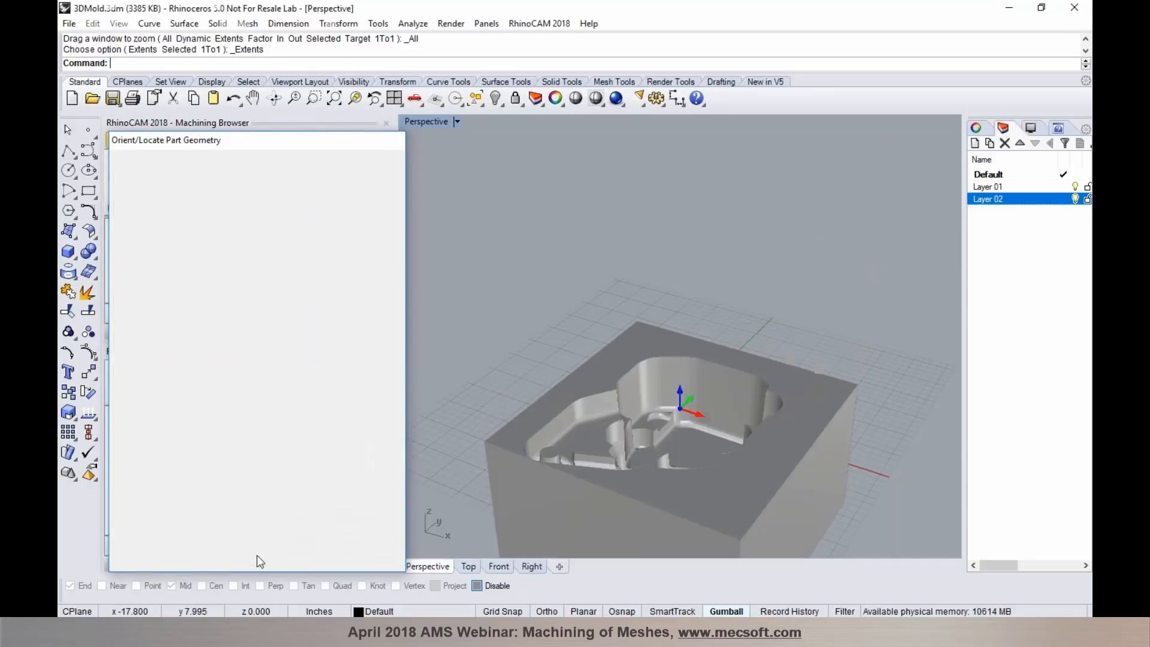
scroll(625, 323, "down", 10)
scroll(644, 349, "up", 10)
scroll(729, 310, "down", 4)
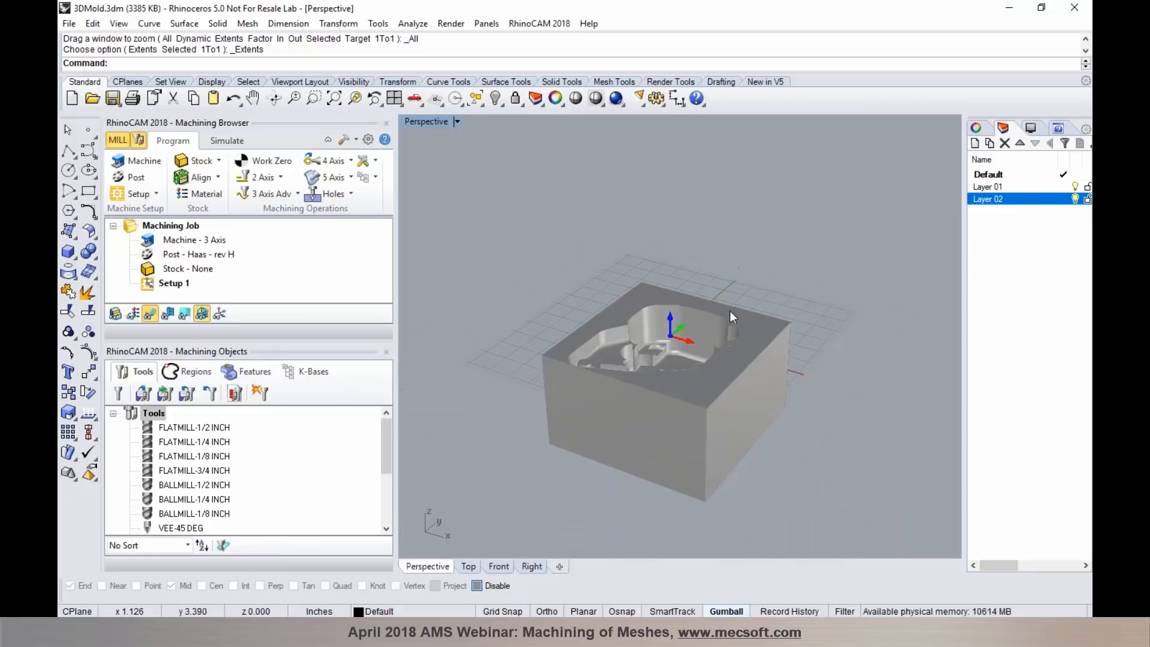
scroll(614, 352, "up", 6)
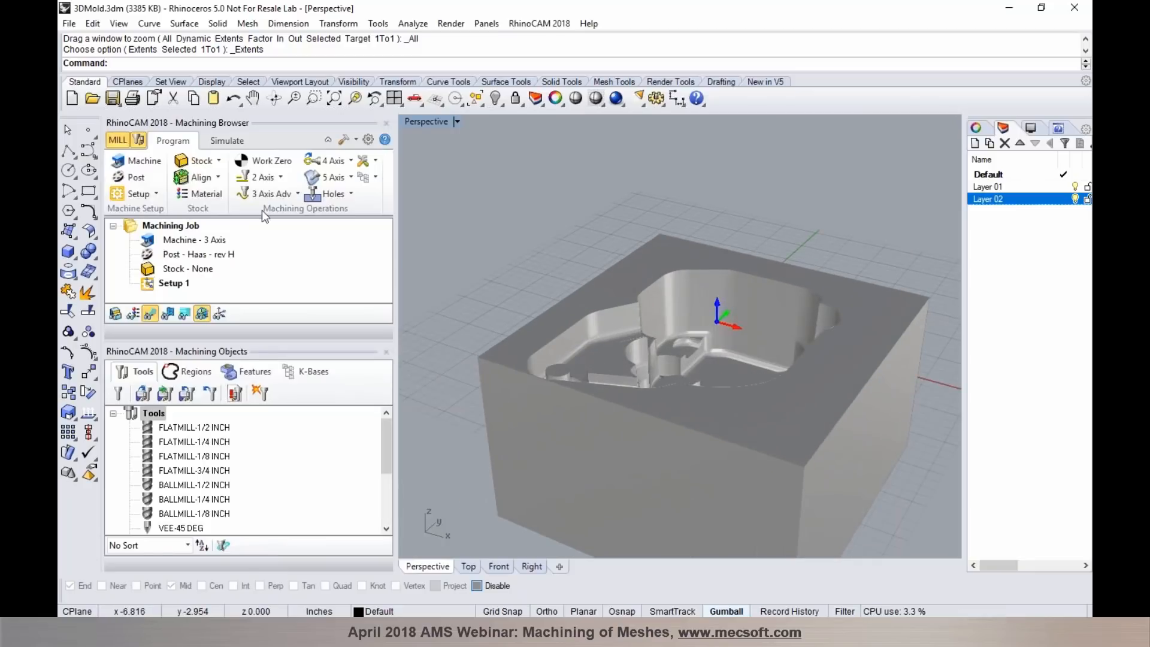
- Define a box stock for the cavity block in the machining job
left_click(219, 161)
left_click(218, 181)
left_click(278, 427)
left_click(231, 478)
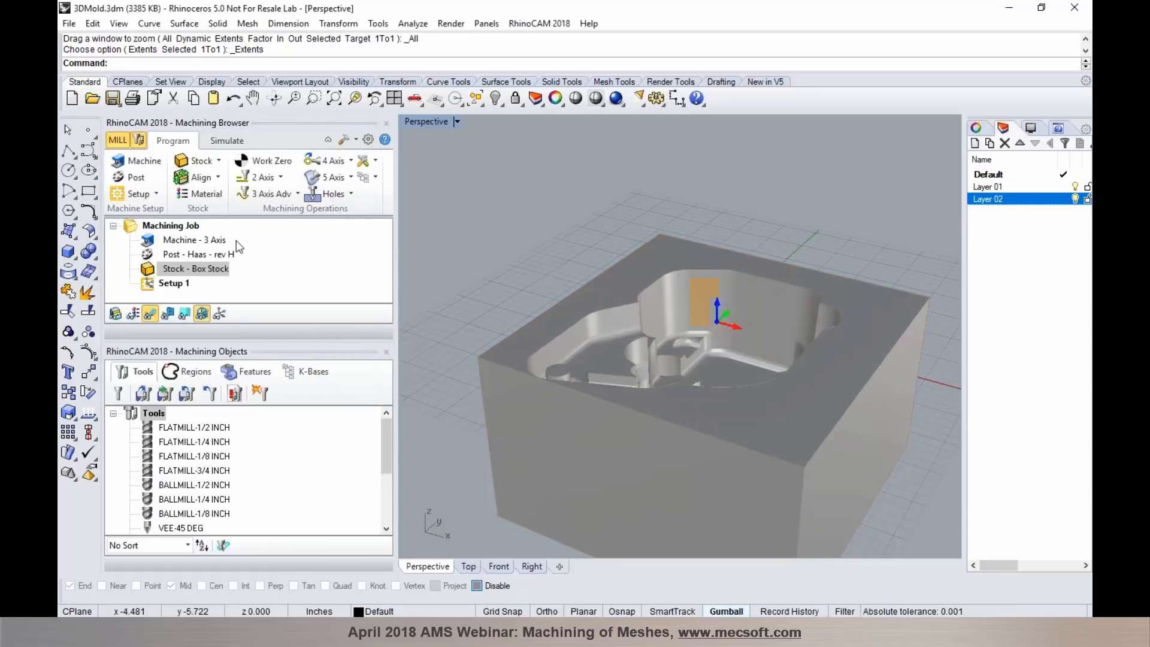
- Generate a 3-axis Horizontal Roughing toolpath for the cavity with the FLATMILL-1/2 INCH tool and inspect it
left_click(267, 193)
left_click(263, 218)
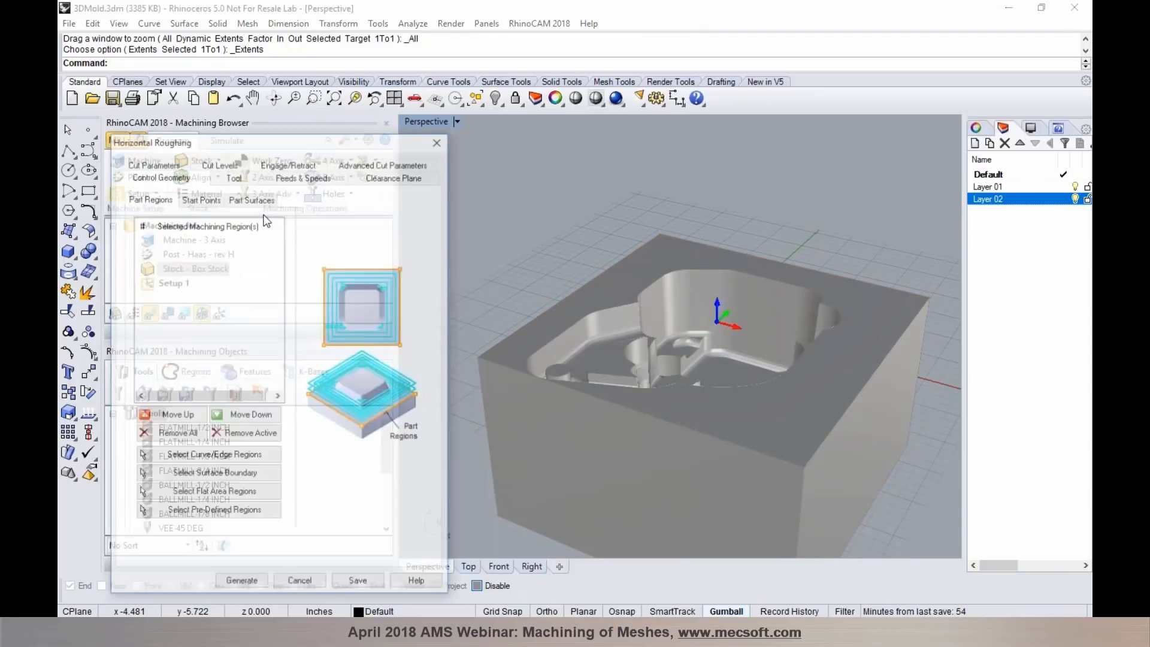
left_click(234, 178)
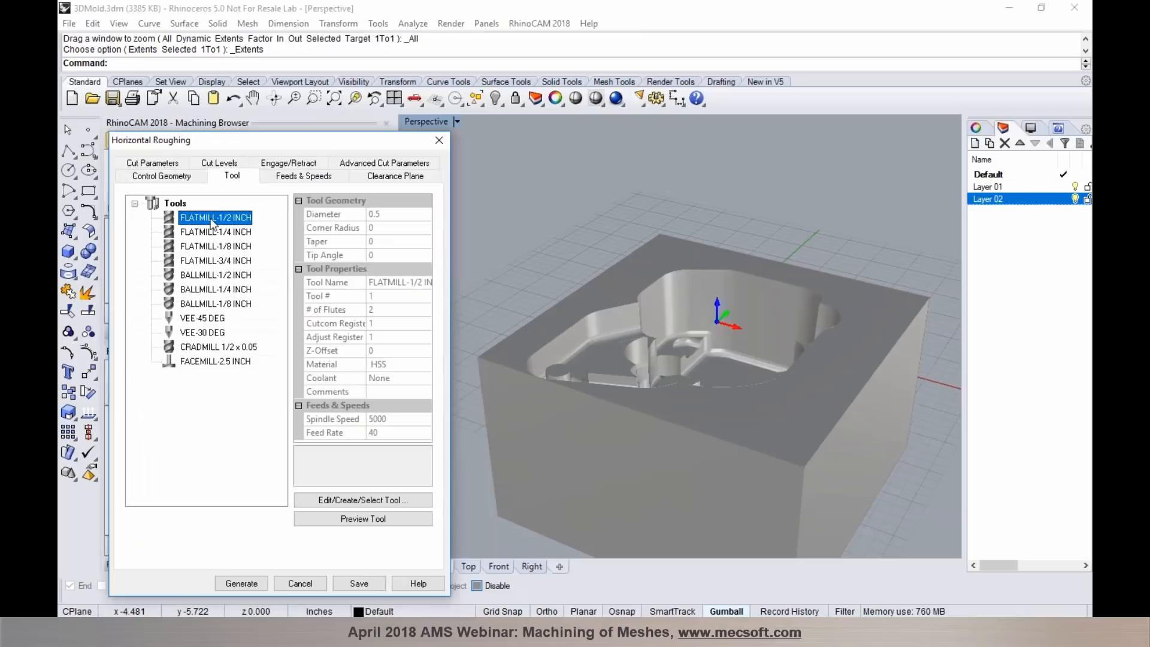
left_click(242, 583)
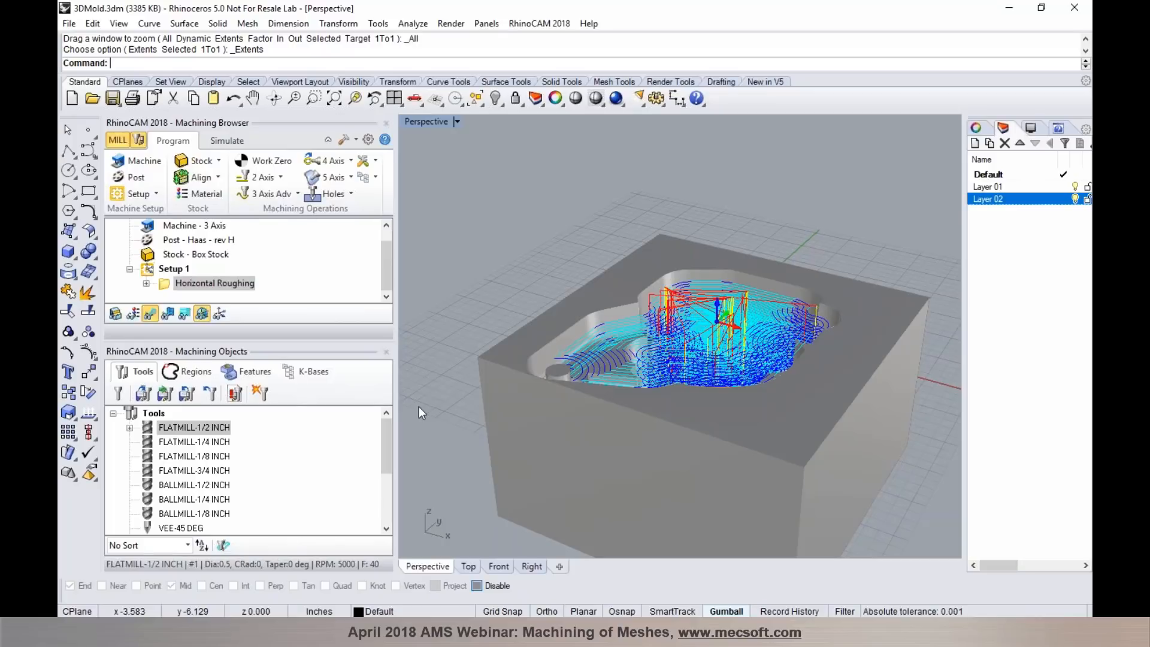
right_click_drag(734, 257, 734, 296)
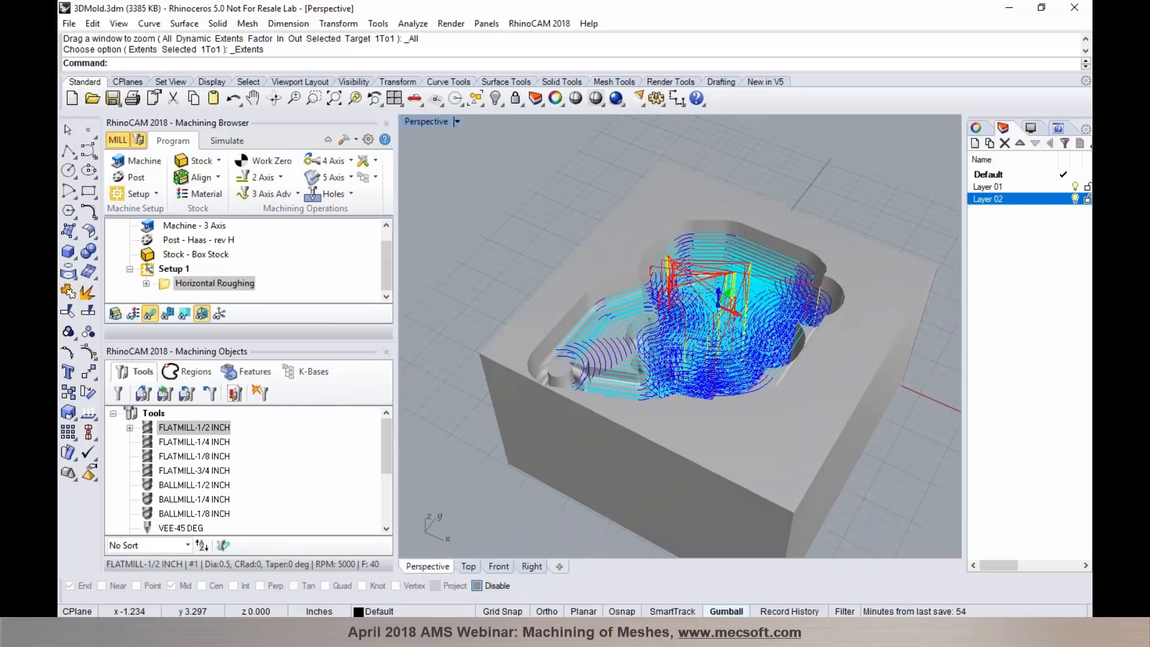
- Simulate the Horizontal Roughing operation to its end to check the material removed from the cavity stock
left_click(227, 140)
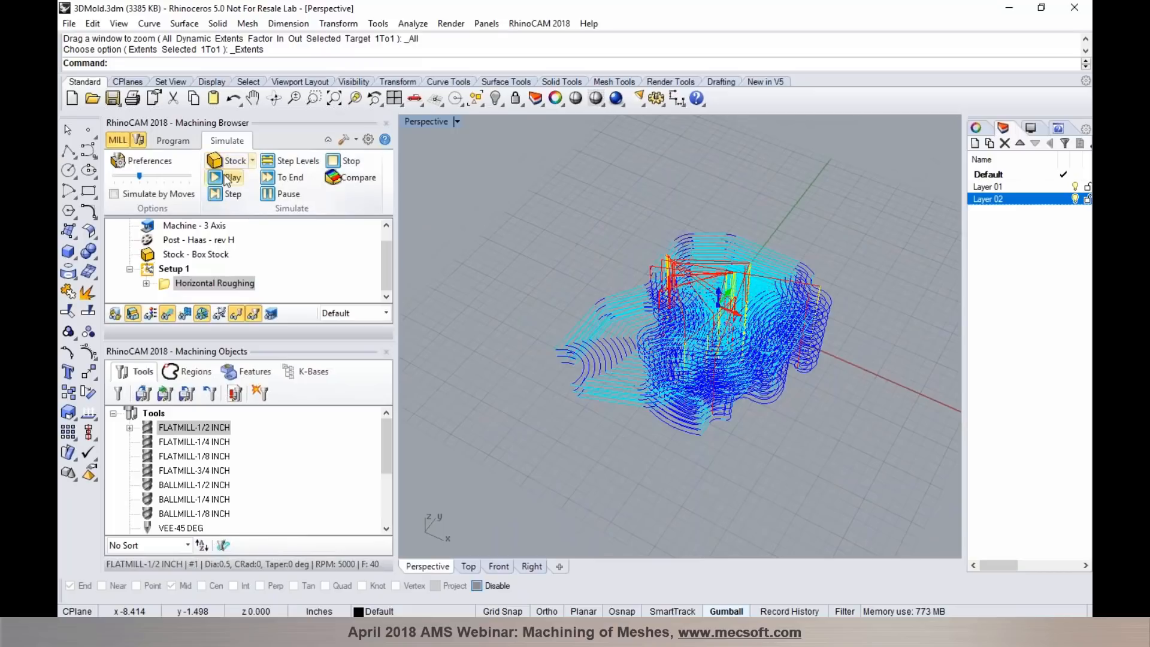
left_click(283, 178)
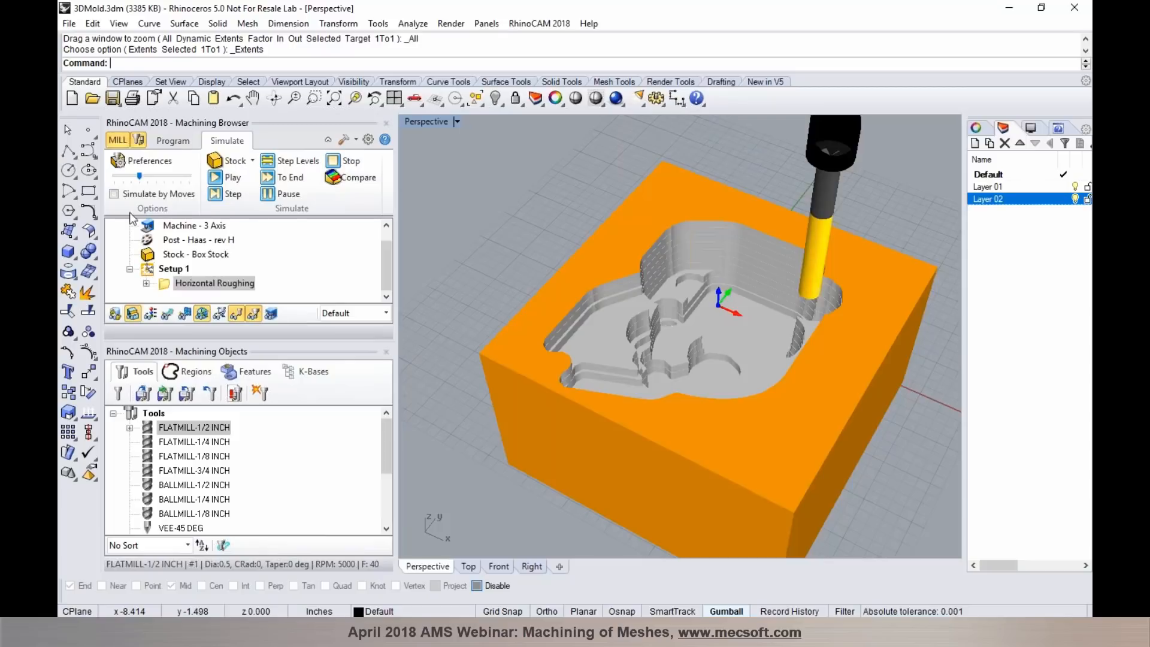
left_click(169, 142)
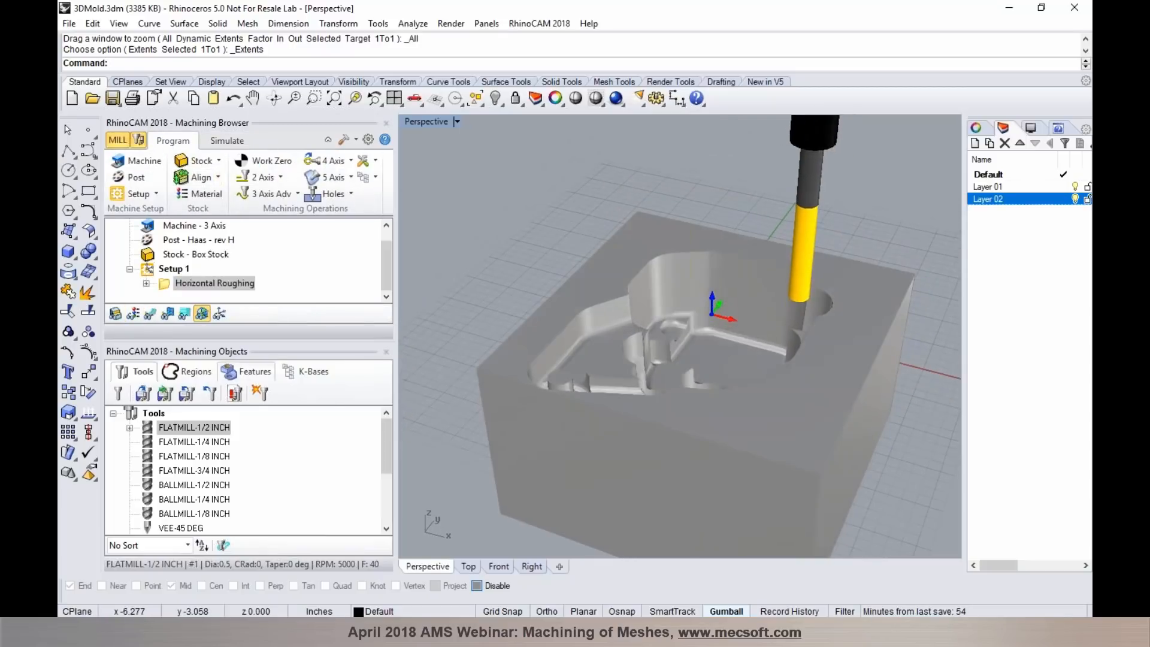
- Create flat area machining regions from the mold block mesh and select Flat Area Region 1 around the cavity opening
left_click(188, 371)
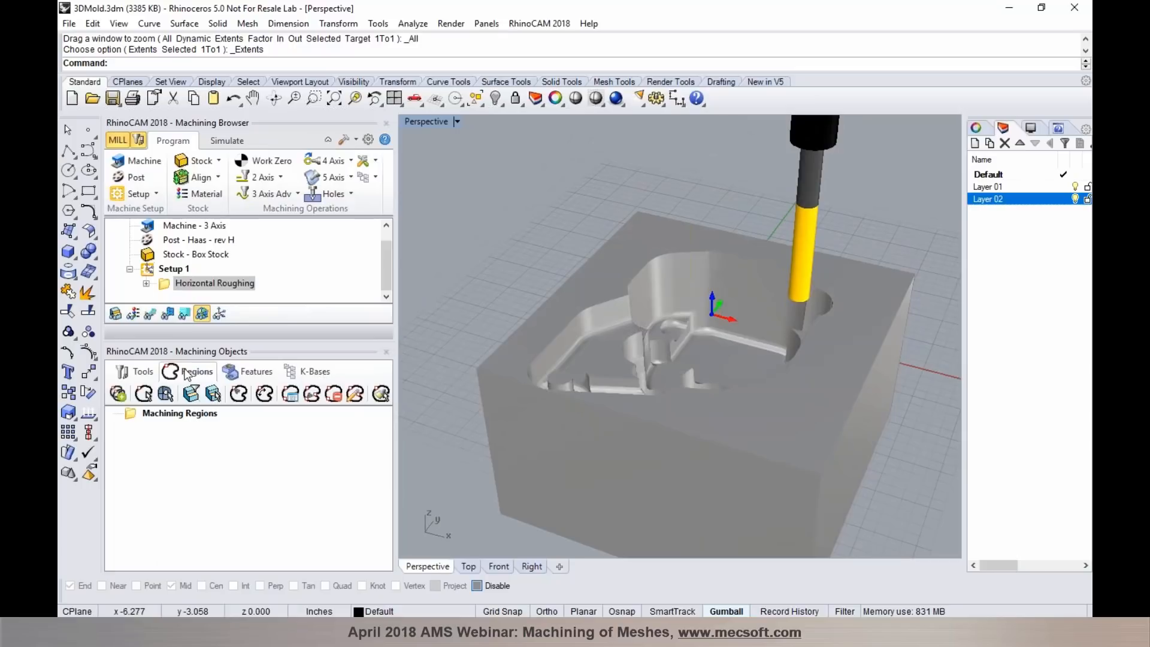
left_click(212, 394)
left_click(528, 319)
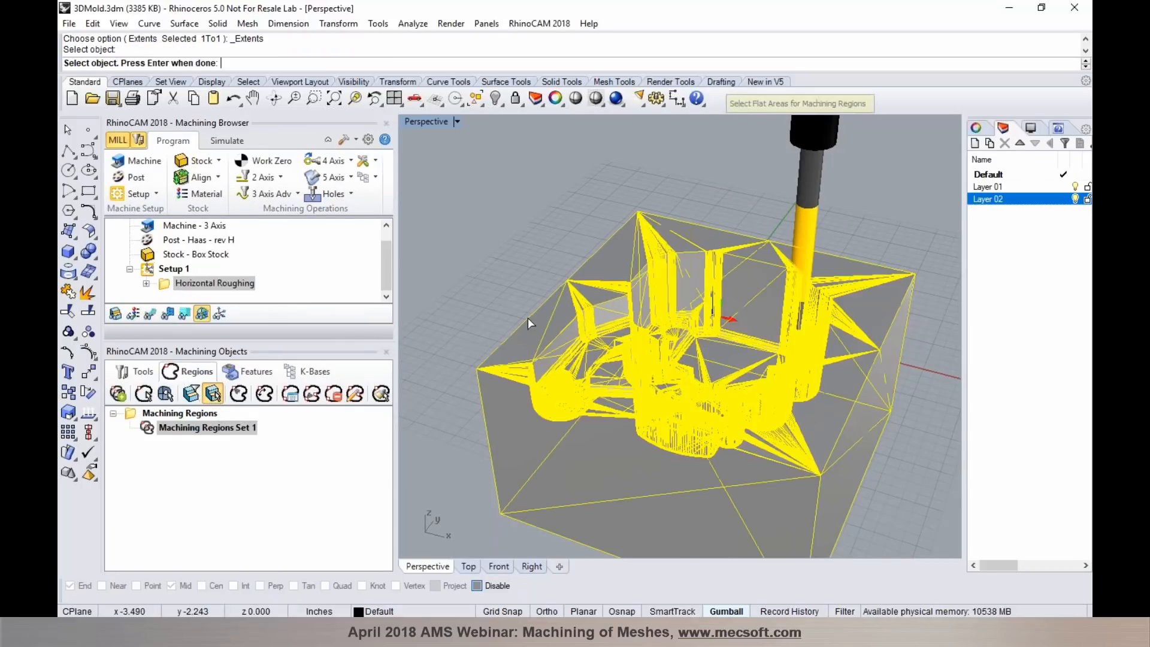
key("Return")
left_click(231, 443)
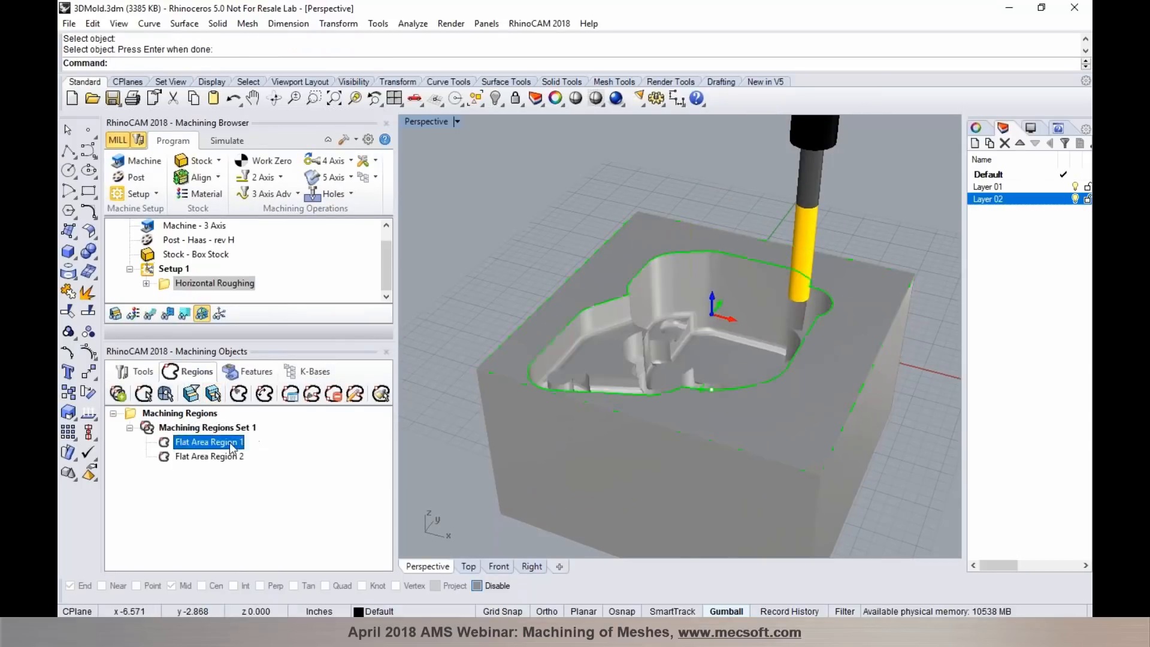
- Generate a 3-axis Horizontal Finishing operation with the BALLMILL-1/2 INCH tool and show its toolpath on the mold block
left_click(282, 199)
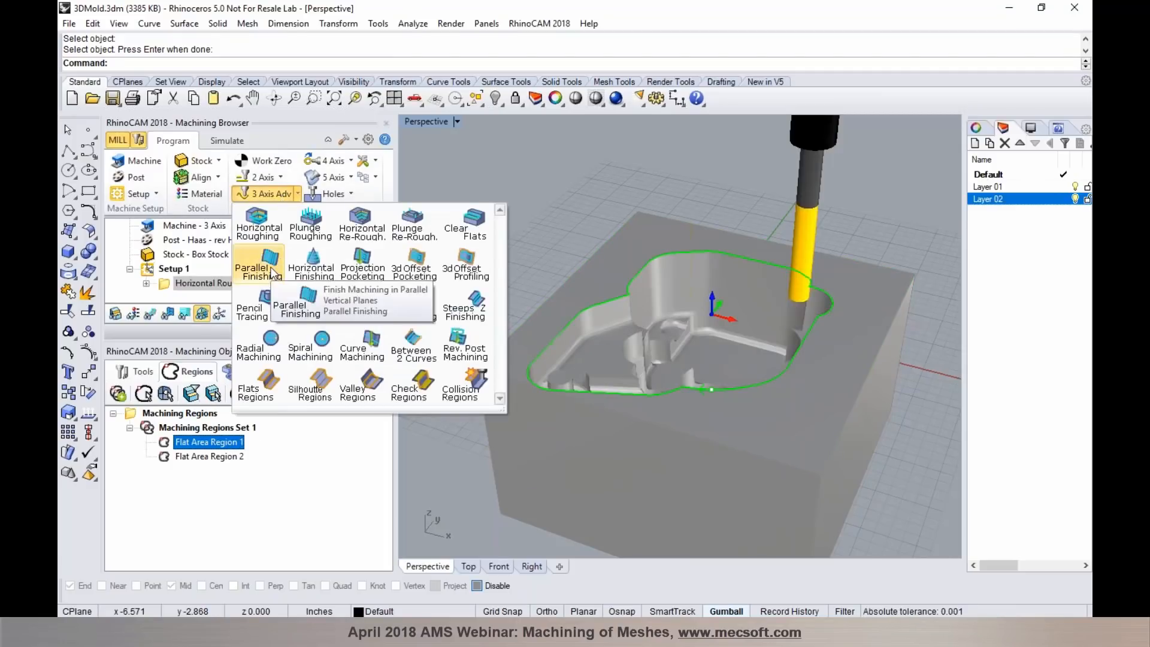
left_click(310, 270)
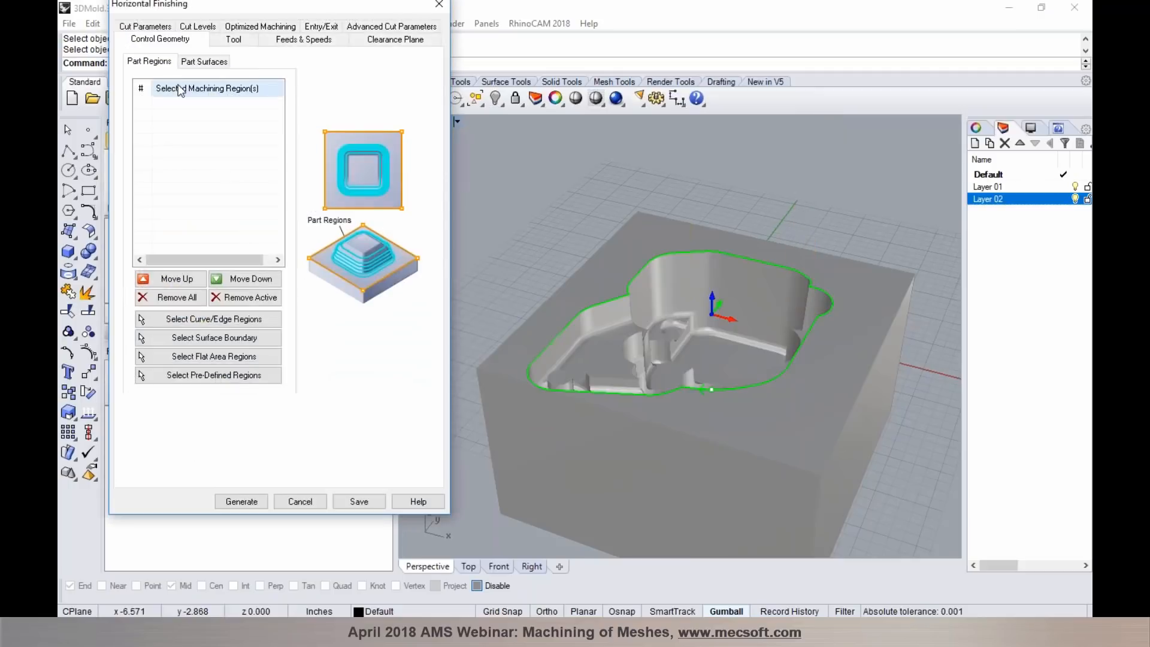
left_click(232, 39)
left_click(227, 139)
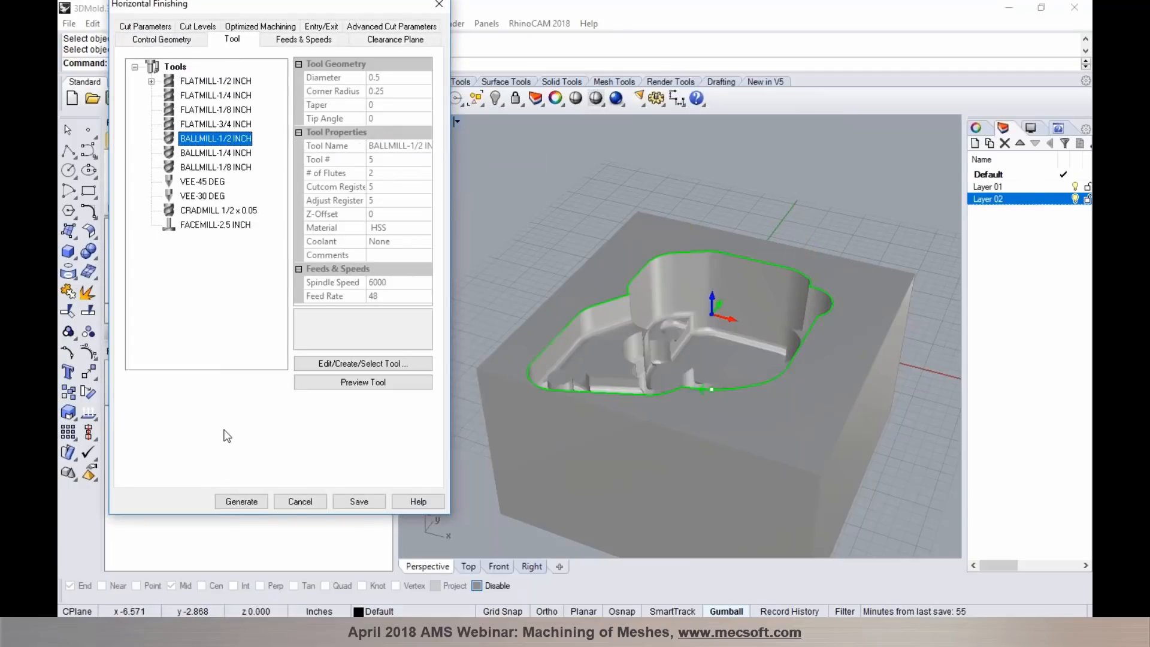
left_click(240, 501)
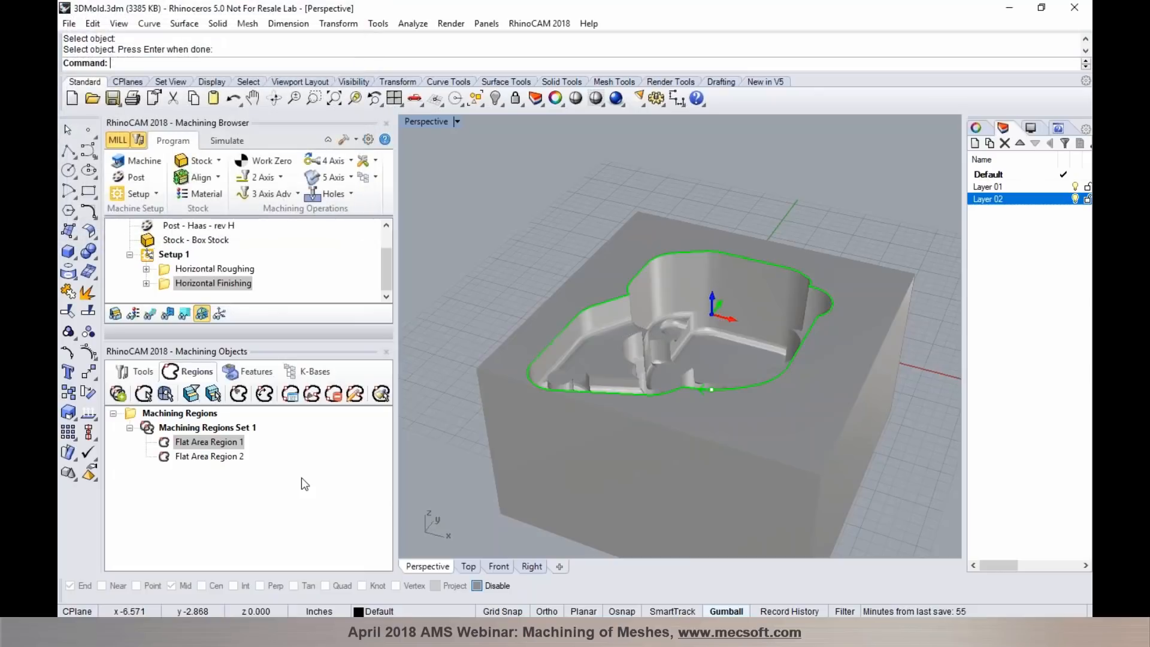
left_click(150, 313)
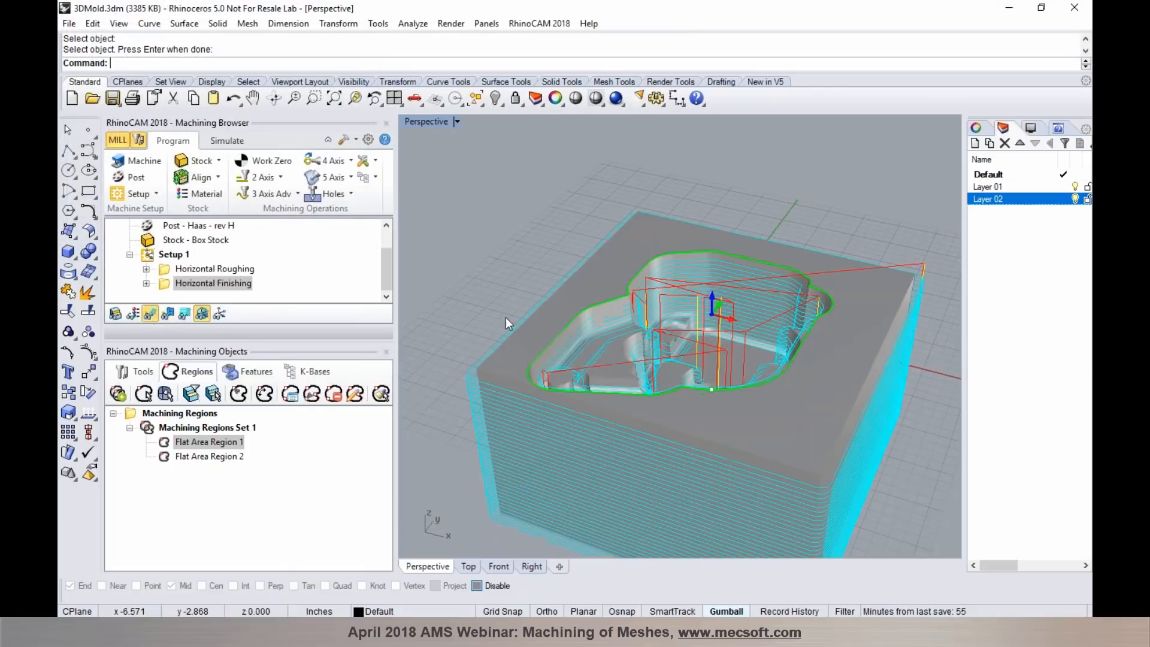
right_click_drag(686, 345, 672, 341)
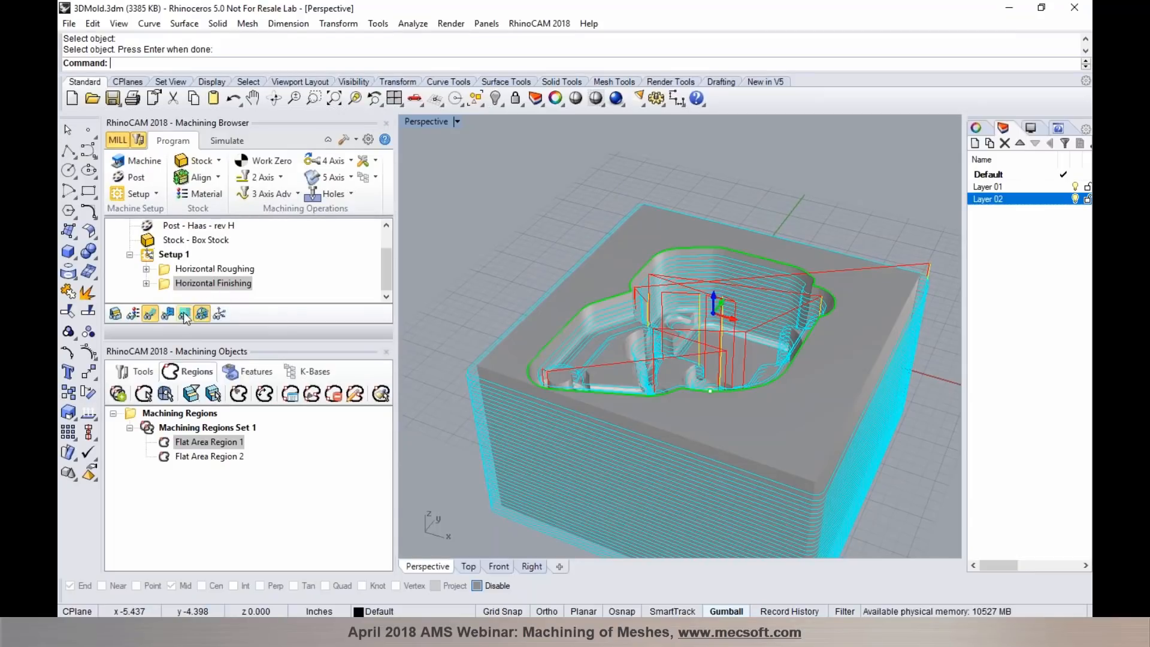
- Assign predefined Flat Area Region 1 as the Horizontal Finishing part region and regenerate the toolpath
double_click(167, 287)
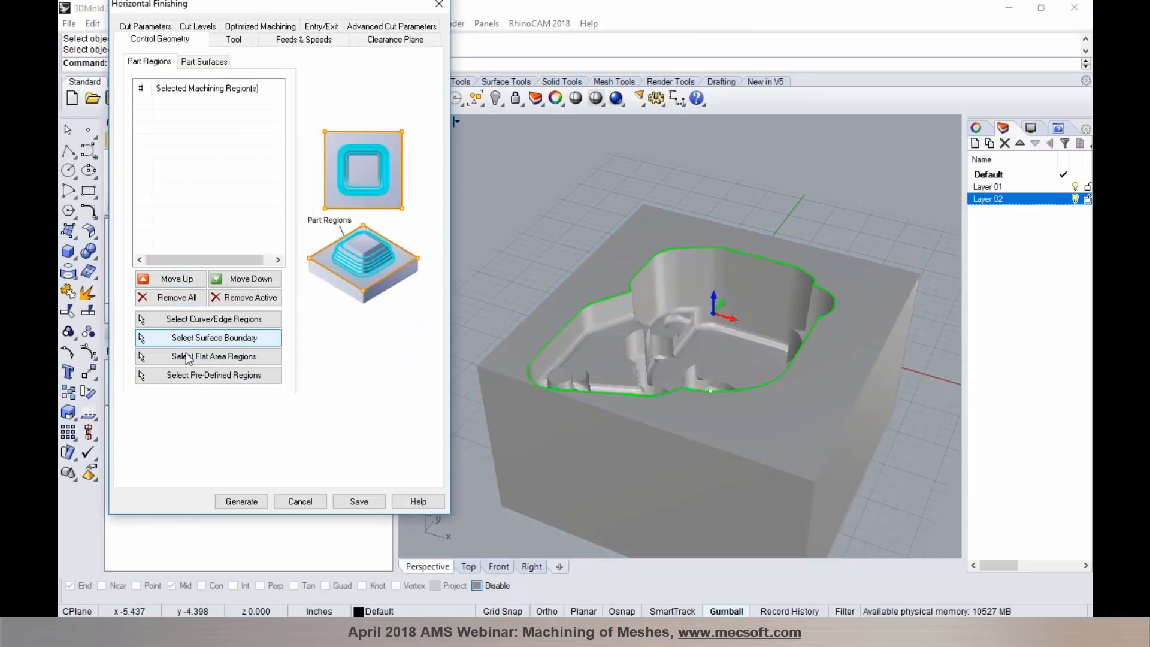
left_click(193, 382)
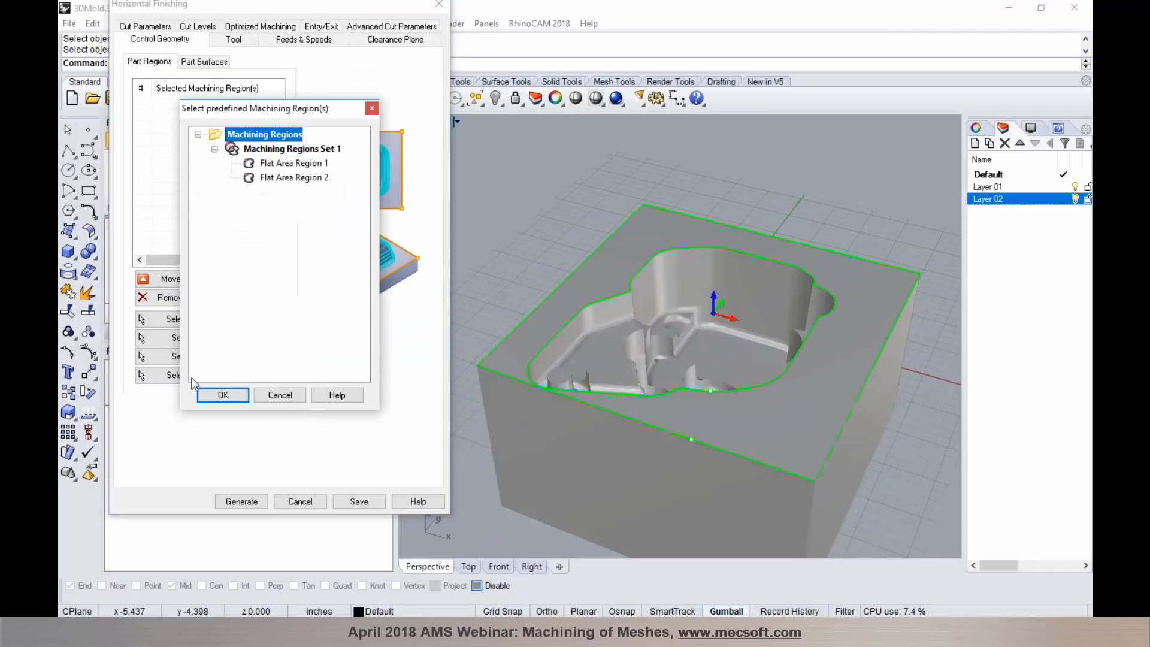
left_click(287, 178)
left_click(285, 163)
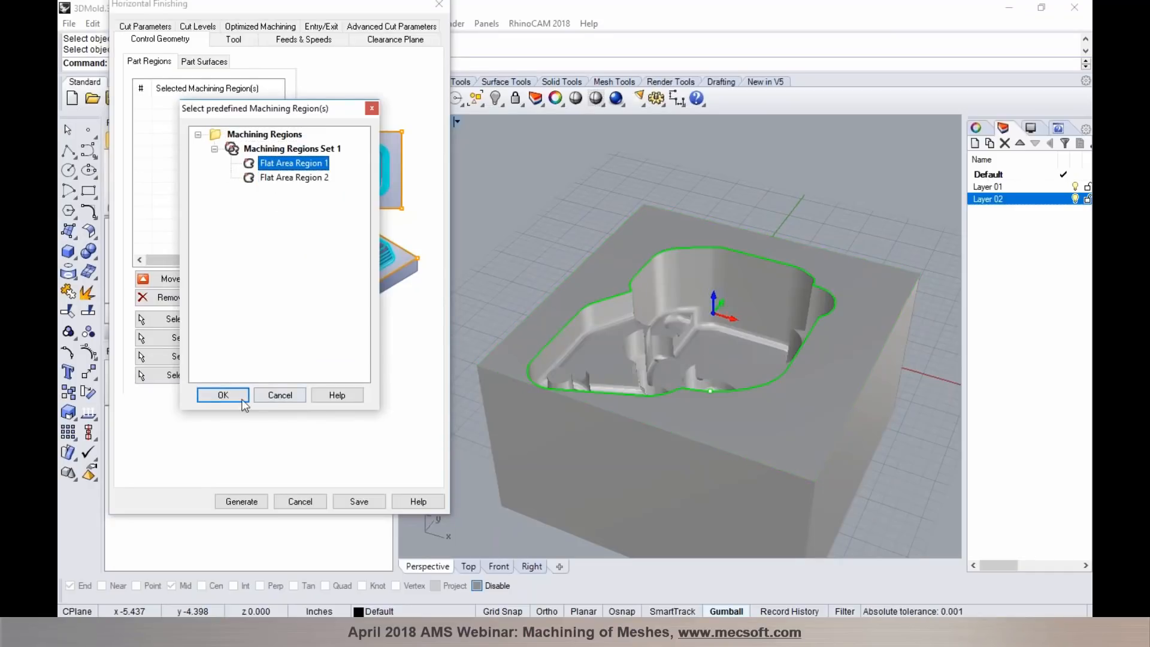
left_click(223, 395)
left_click(237, 497)
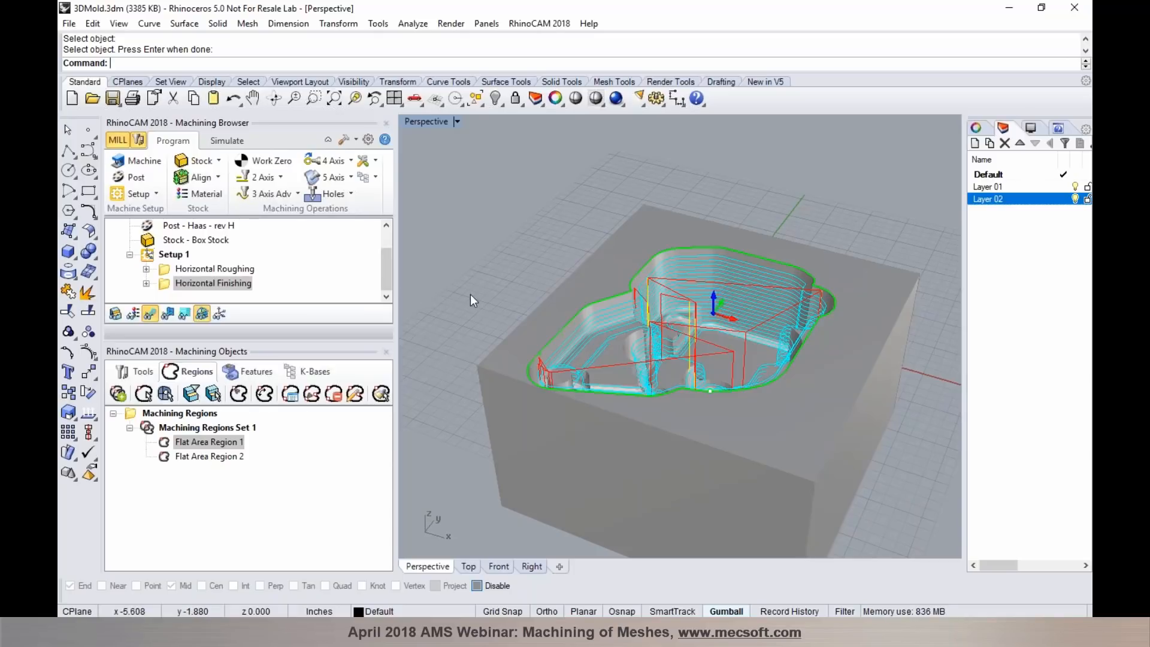
- Open Post.3dm without saving the changes to the mold file
left_click(92, 99)
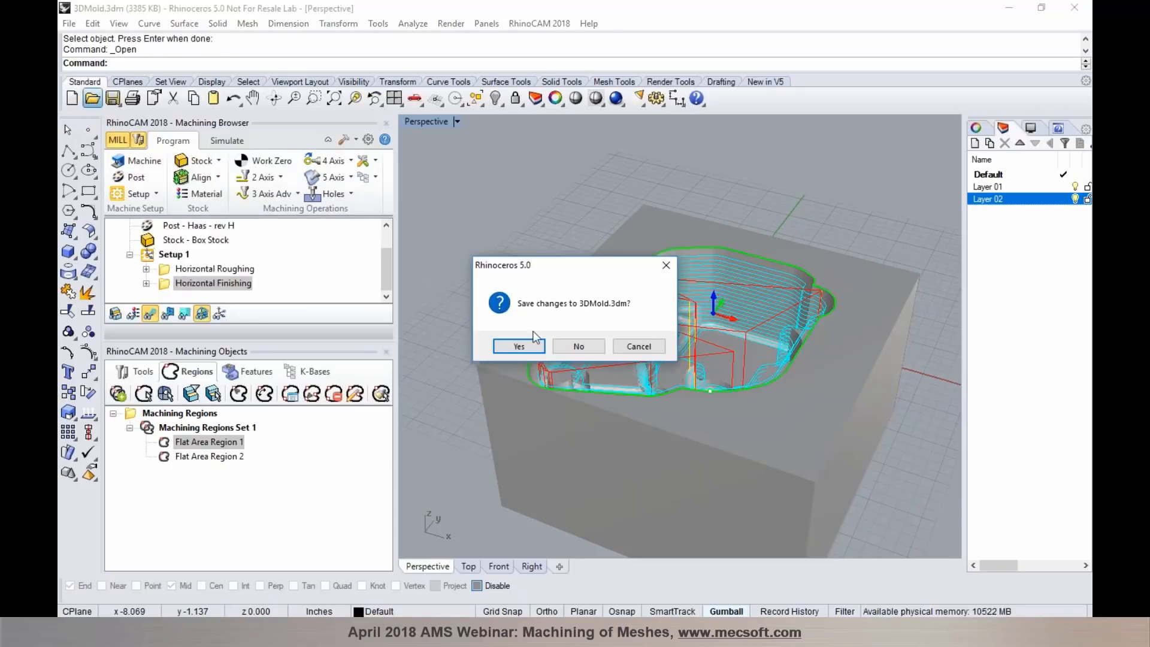
left_click(566, 350)
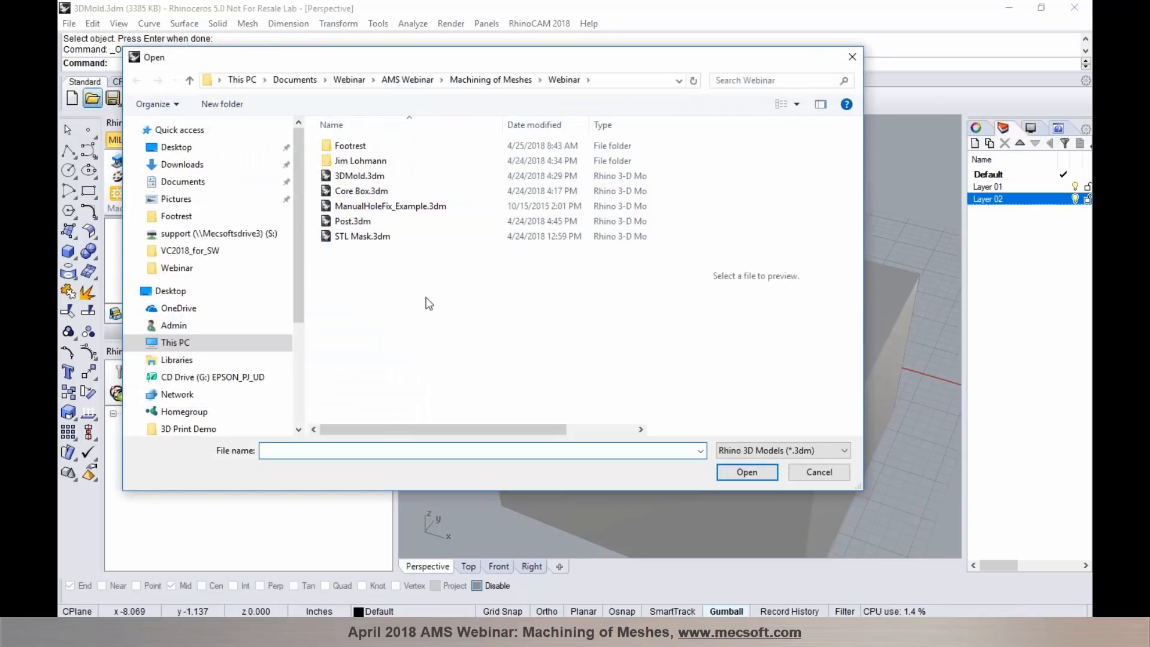
left_click(374, 222)
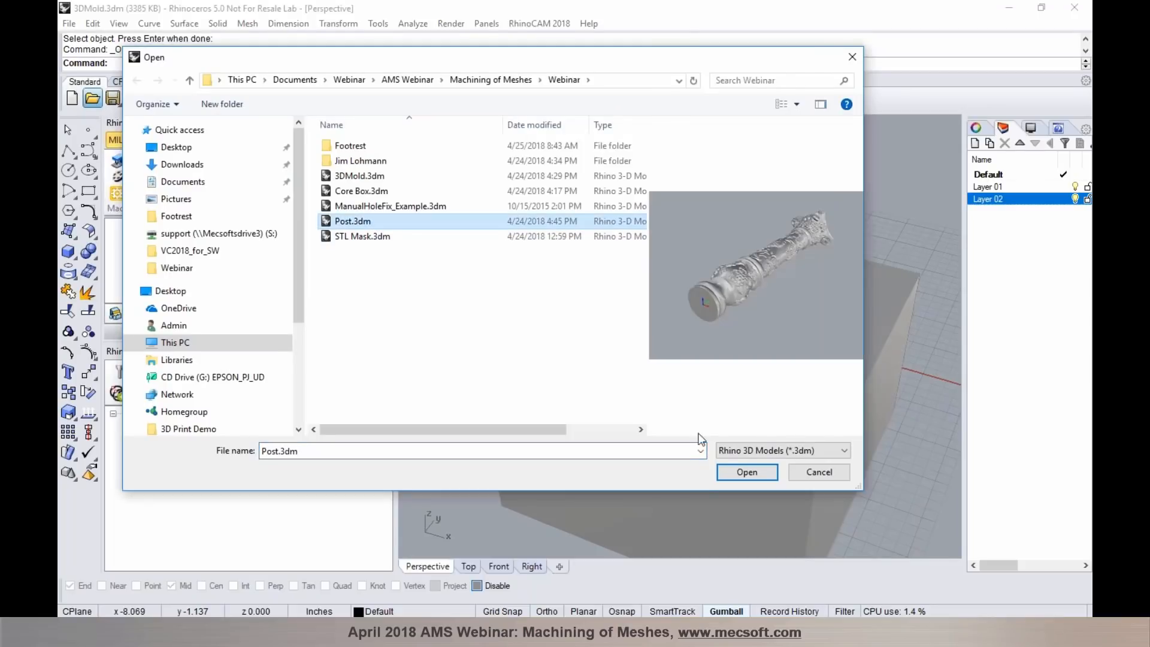
left_click(737, 472)
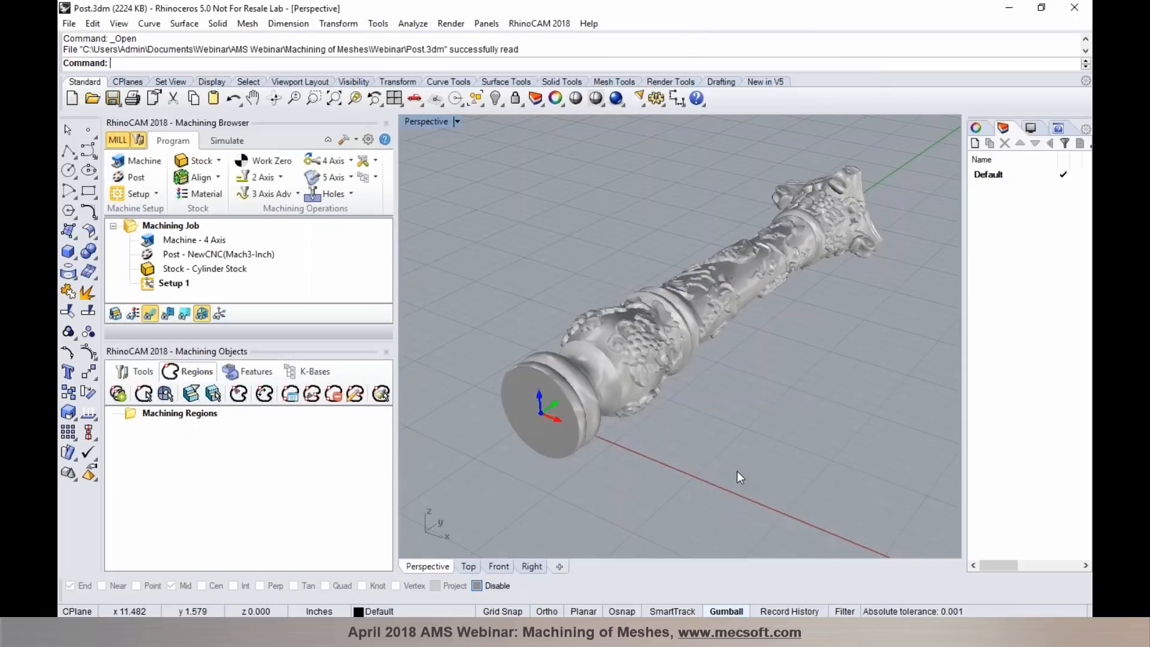
- Examine the carved detail along the post model from several angles and distances
mouse_move(642, 294)
right_mouse_down()
mouse_move(645, 305)
mouse_move(740, 335)
mouse_move(629, 293)
mouse_move(658, 305)
right_mouse_up()
right_click_drag(752, 400, 738, 418)
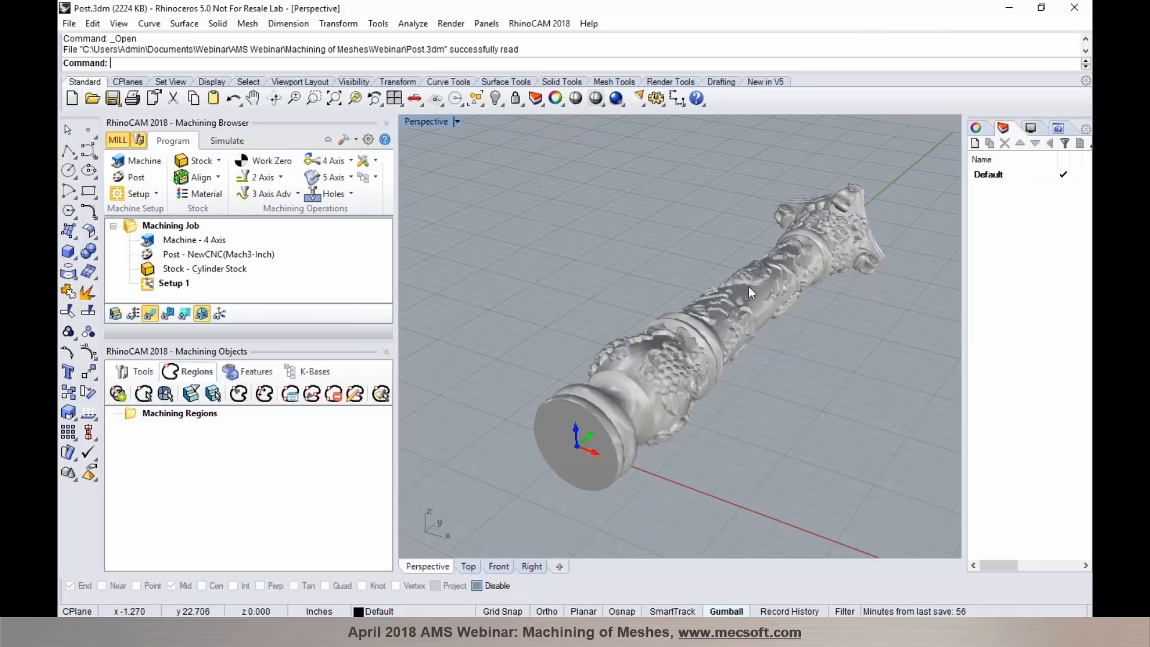
scroll(748, 286, "up", 2)
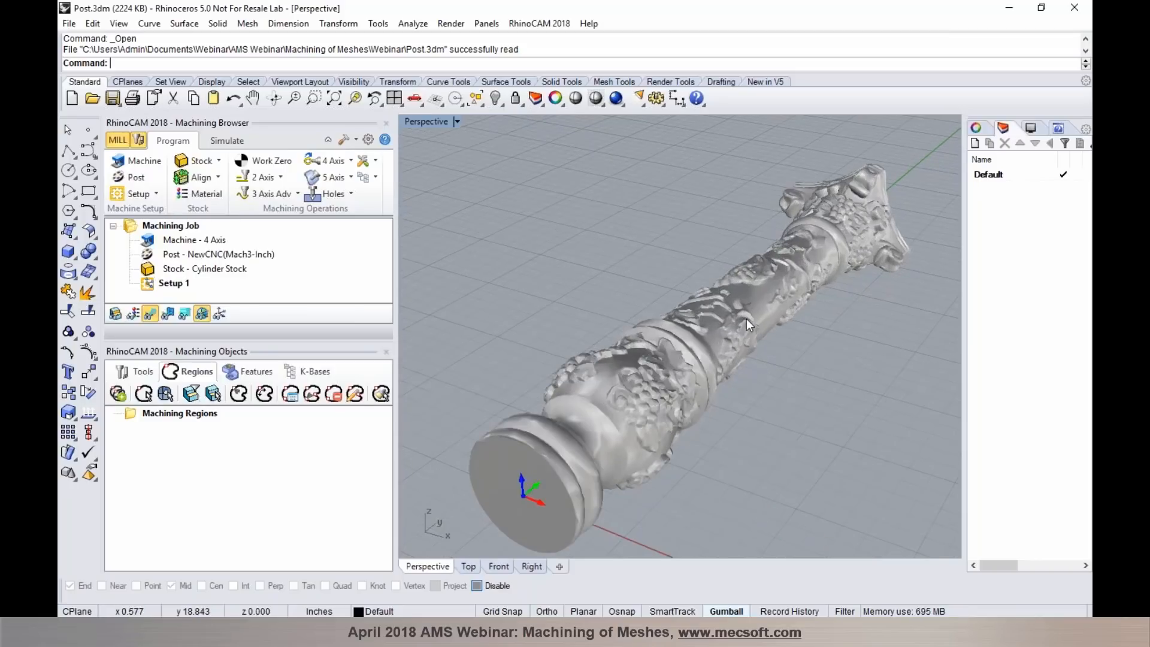
right_click_drag(775, 327, 790, 359)
scroll(772, 350, "up", 6)
scroll(748, 332, "down", 7)
right_click_drag(713, 320, 831, 326)
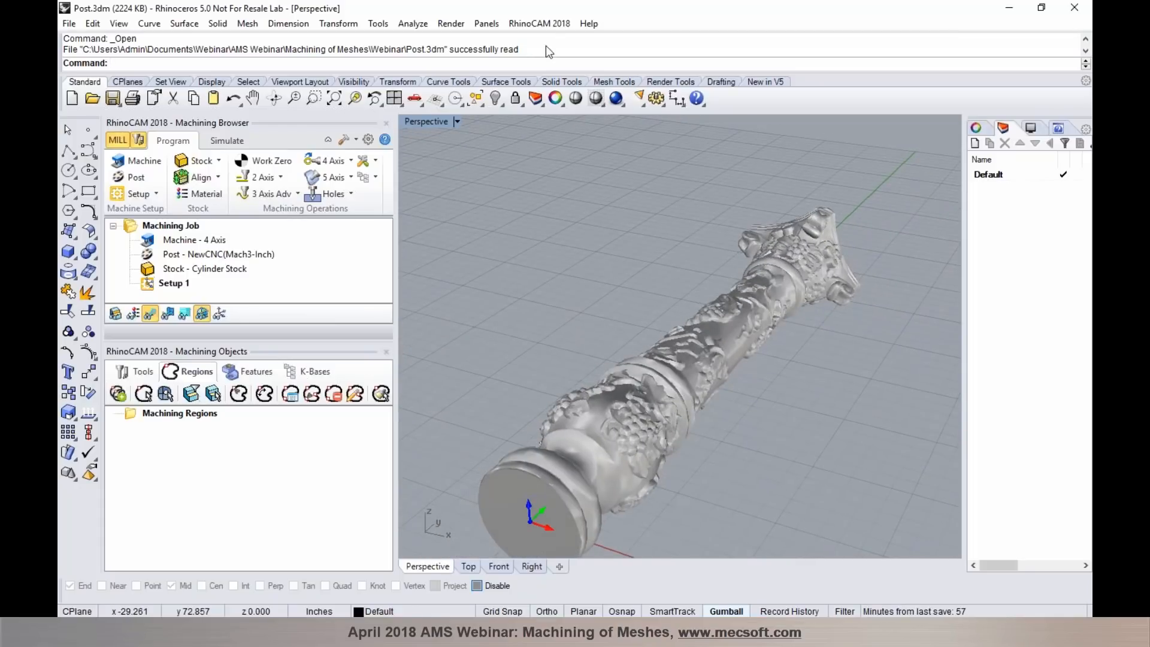
- Switch to the RhinoCAM MESH module and turn on mesh wires to examine the post's triangles
left_click(539, 23)
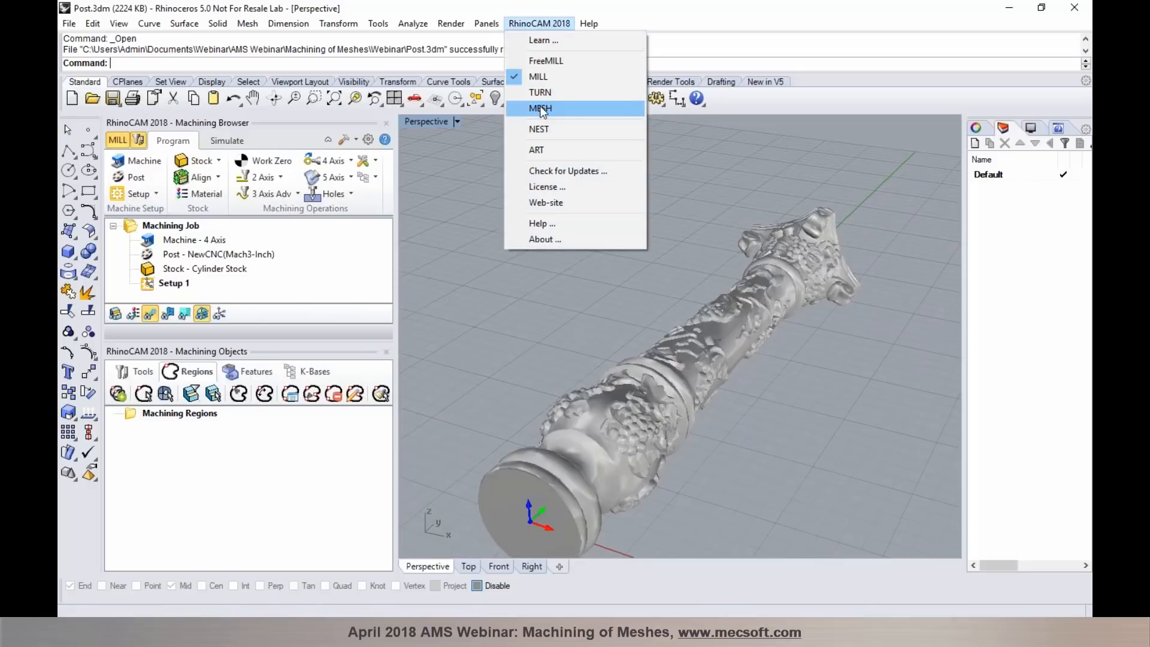
left_click(541, 108)
left_click(1030, 128)
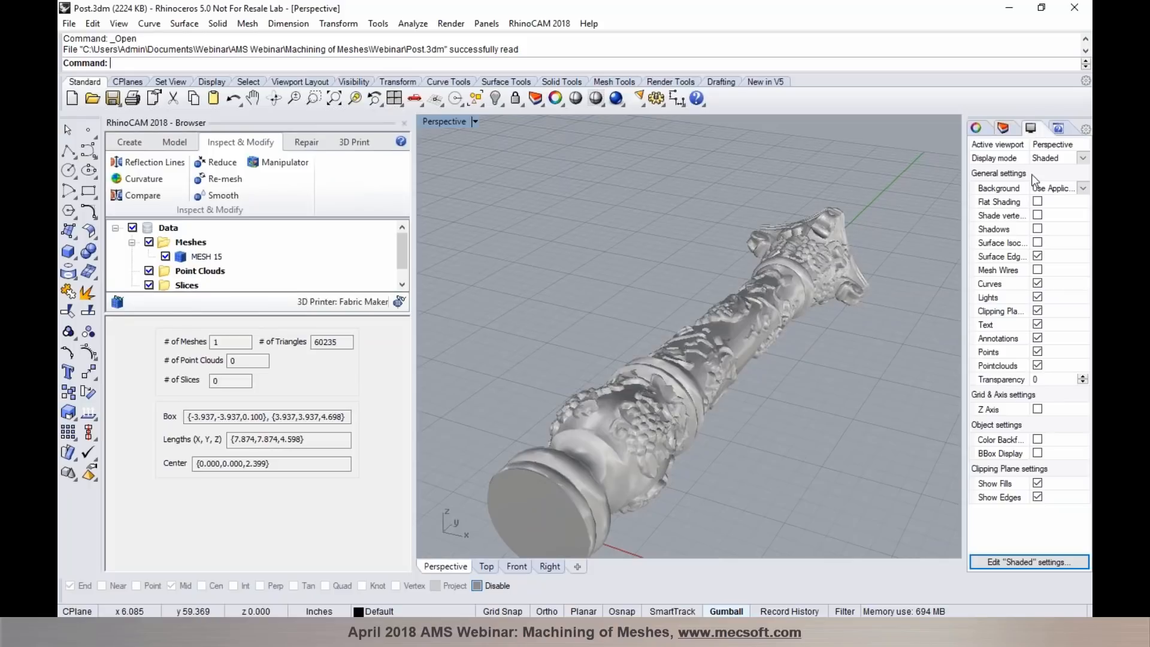
left_click(1037, 270)
scroll(778, 297, "up", 8)
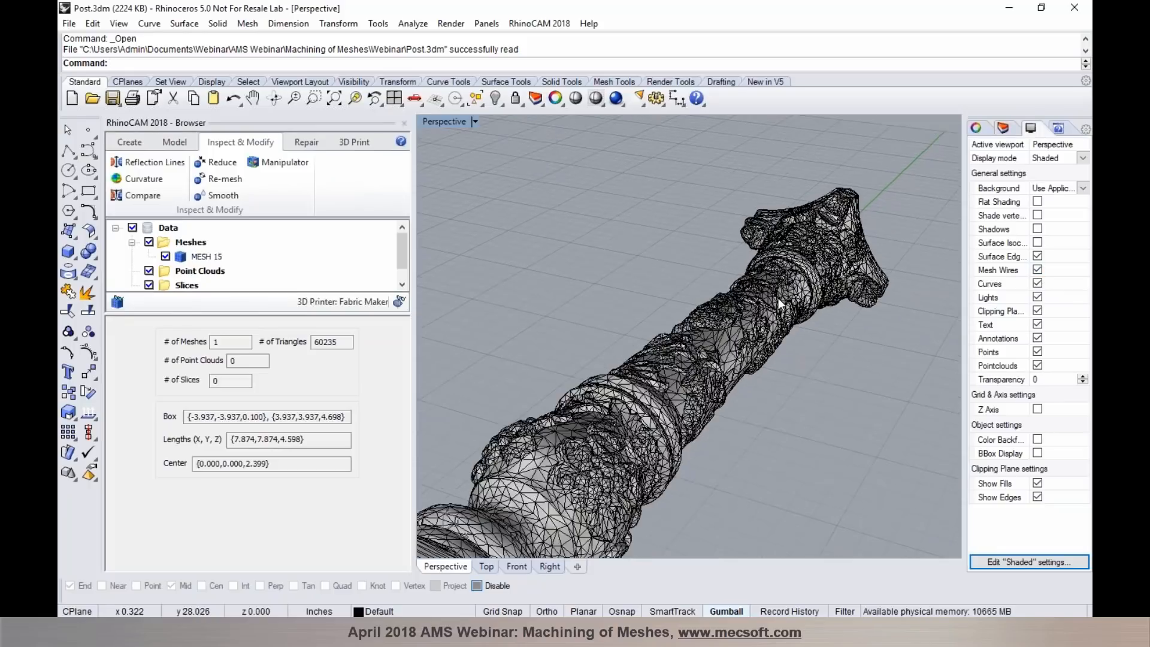
right_click_drag(758, 334, 731, 287)
scroll(731, 287, "down", 5)
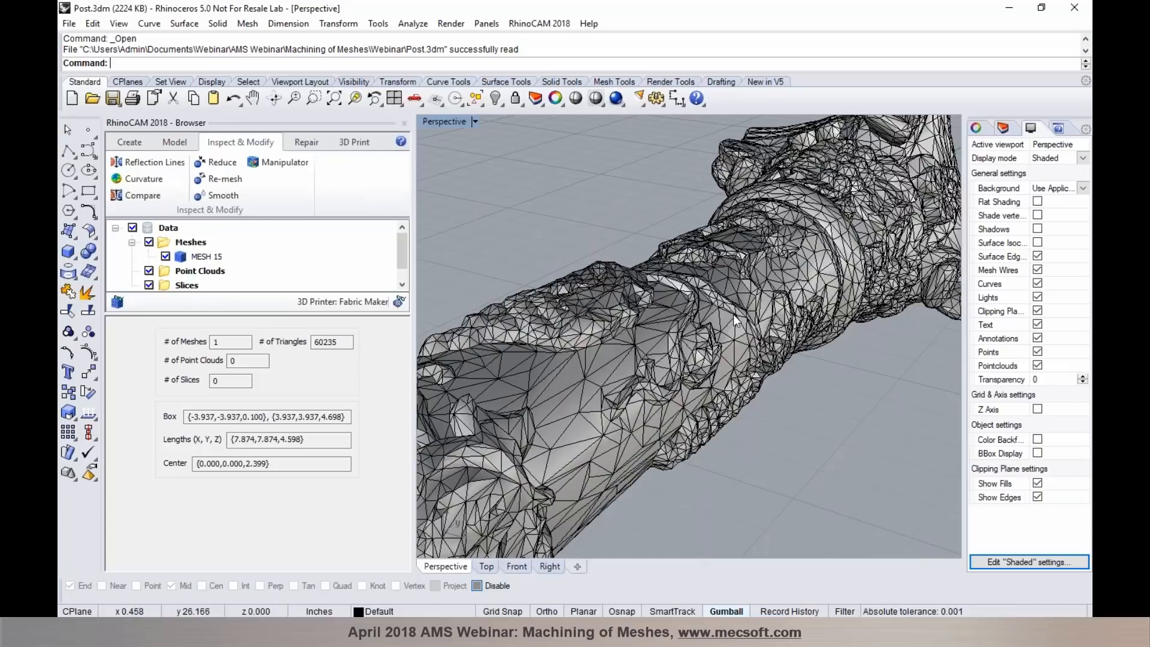
- Re-mesh the post mesh uniformly with an edge length of 0.1
left_click(733, 314)
left_click(225, 179)
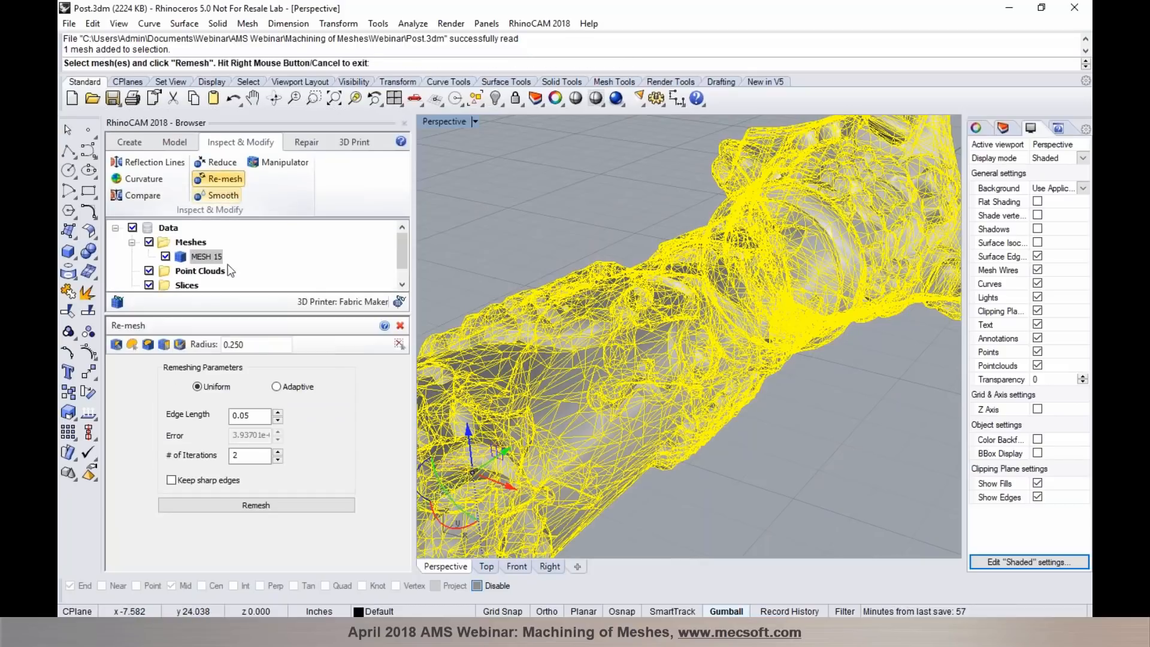
type("0")
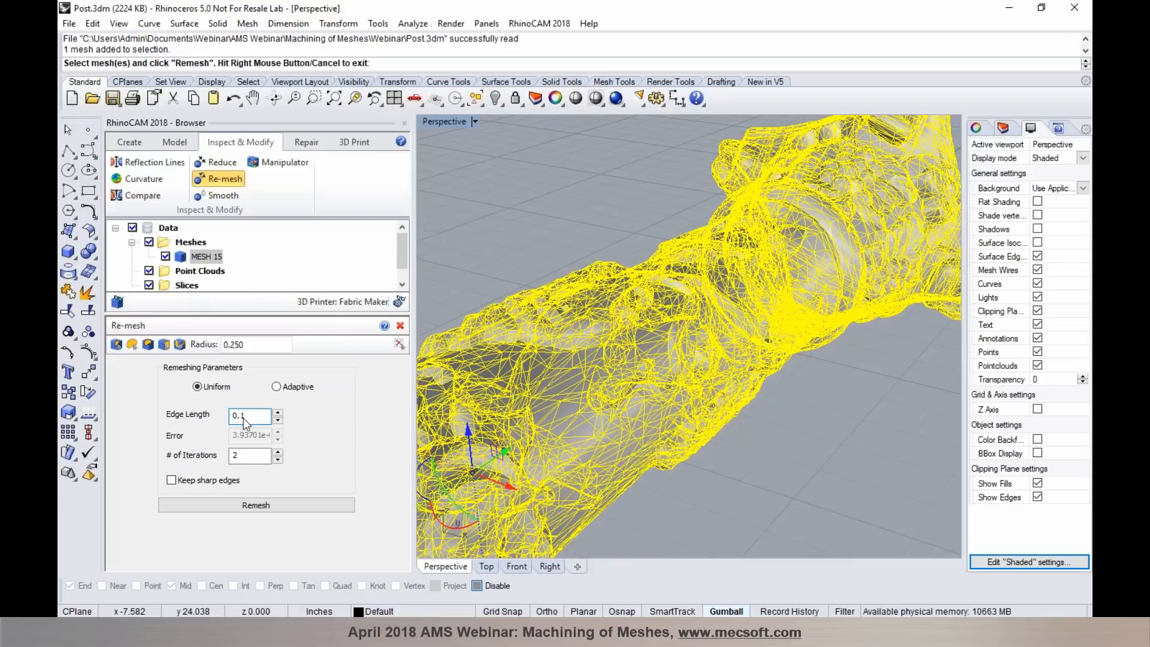
left_click(257, 503)
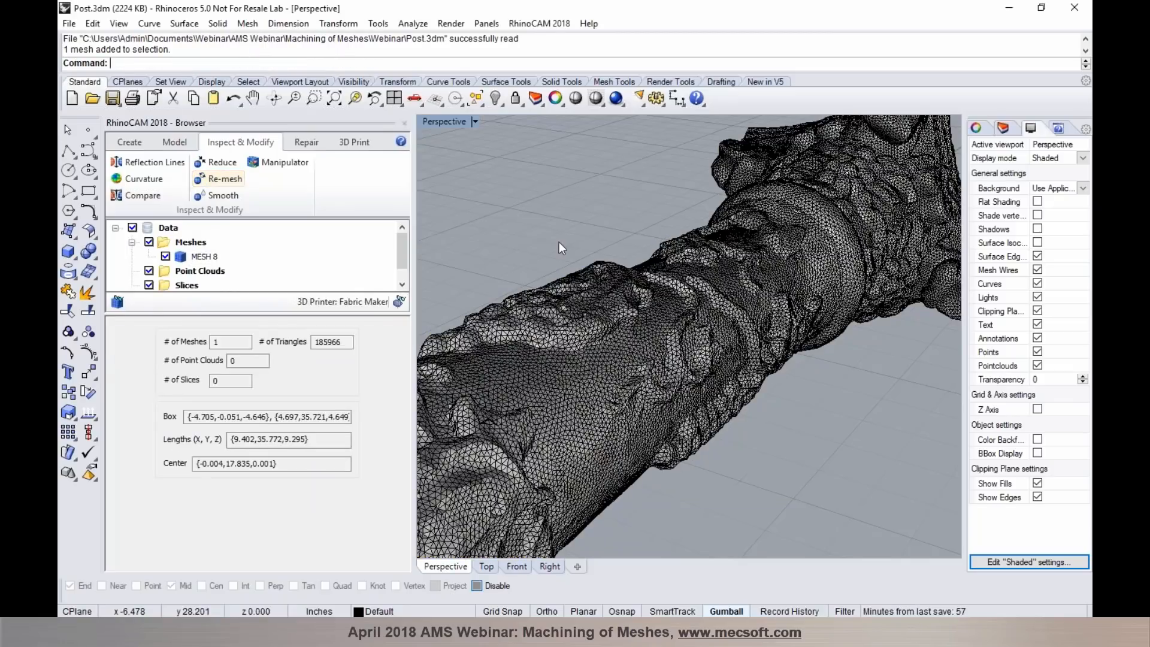
- Examine the triangle distribution of the re-meshed post up close and along its carved length
scroll(652, 314, "up", 5)
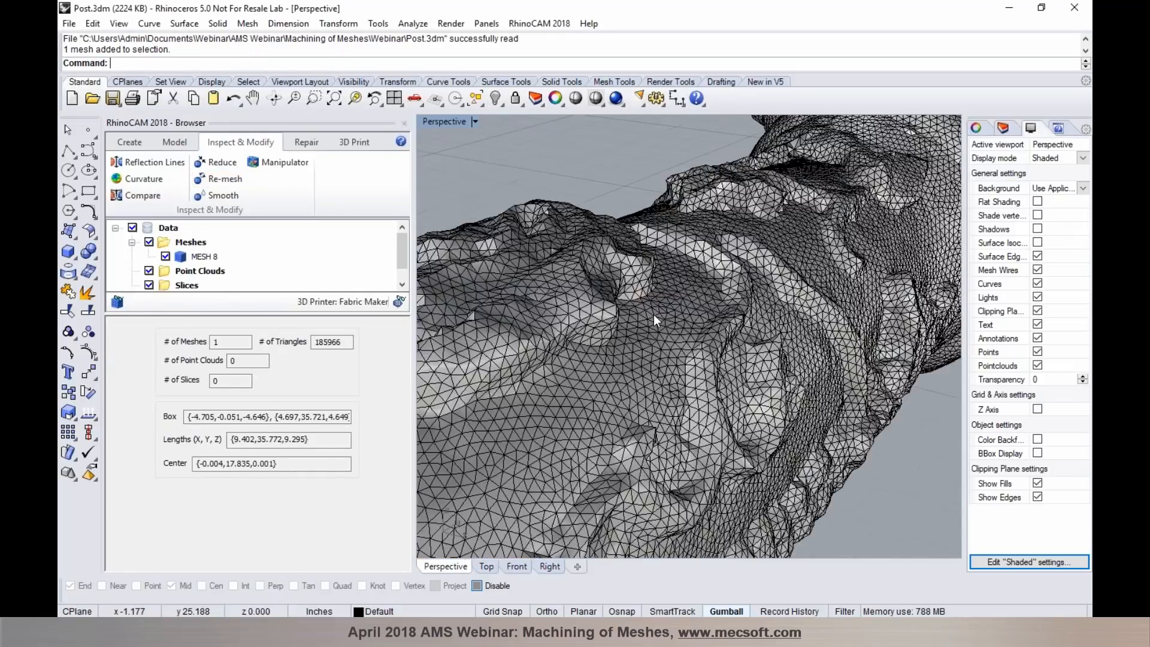
scroll(653, 314, "up", 2)
scroll(685, 315, "down", 6)
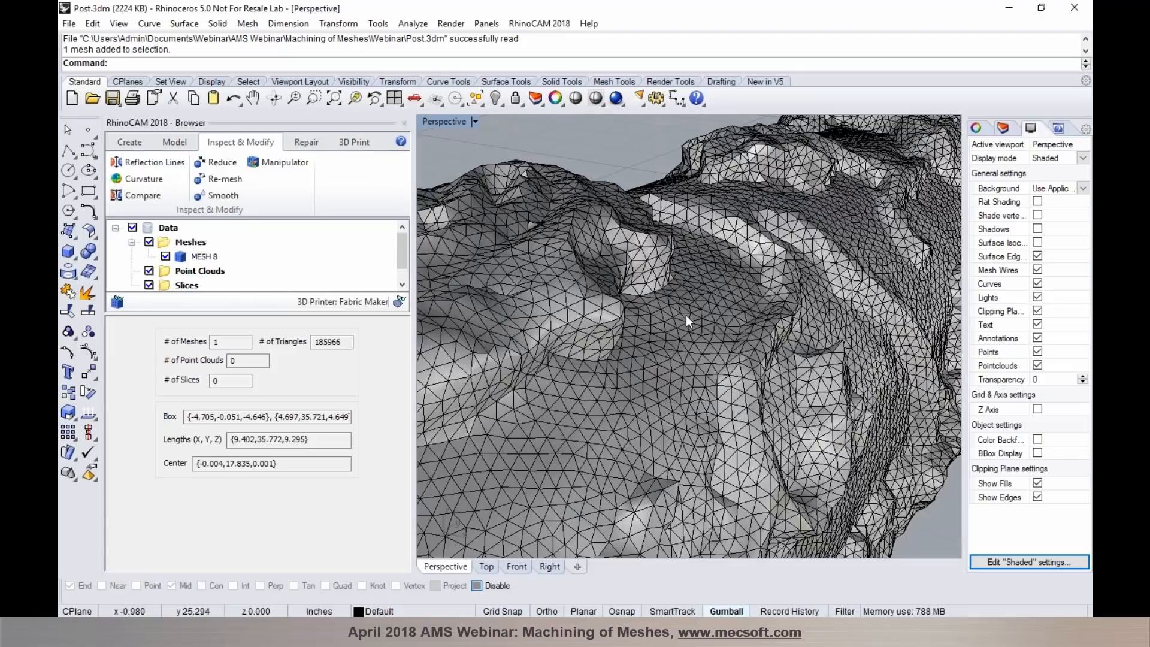
scroll(688, 344, "up", 6)
scroll(638, 408, "down", 6)
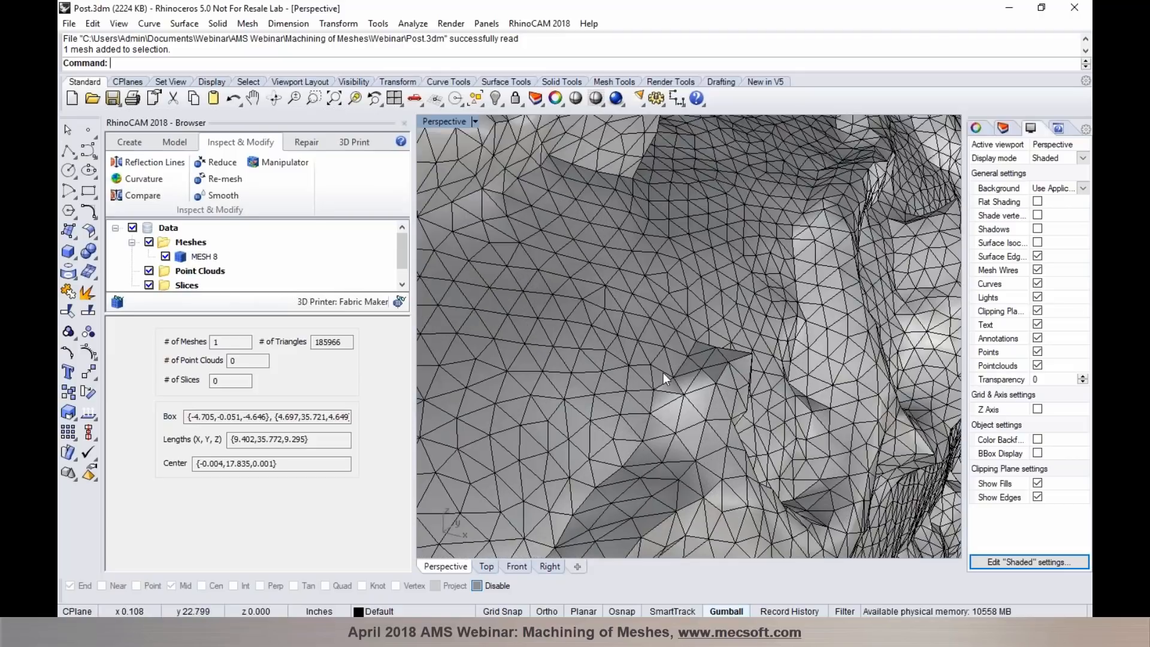
scroll(579, 413, "up", 5)
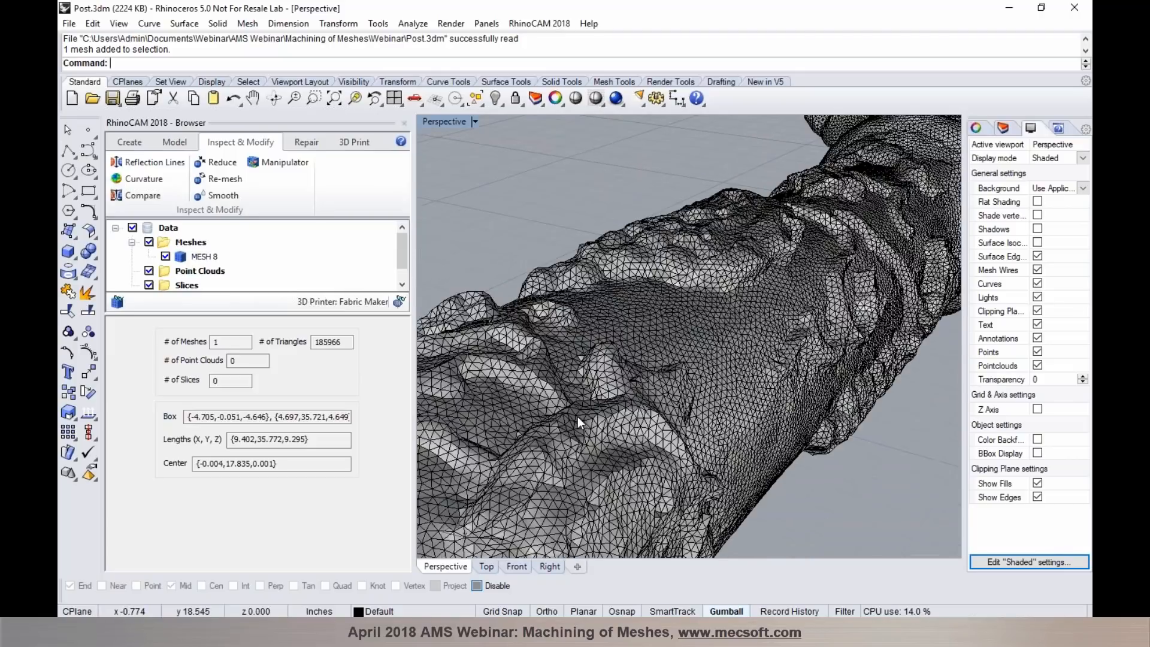
scroll(759, 392, "down", 8)
scroll(759, 392, "up", 8)
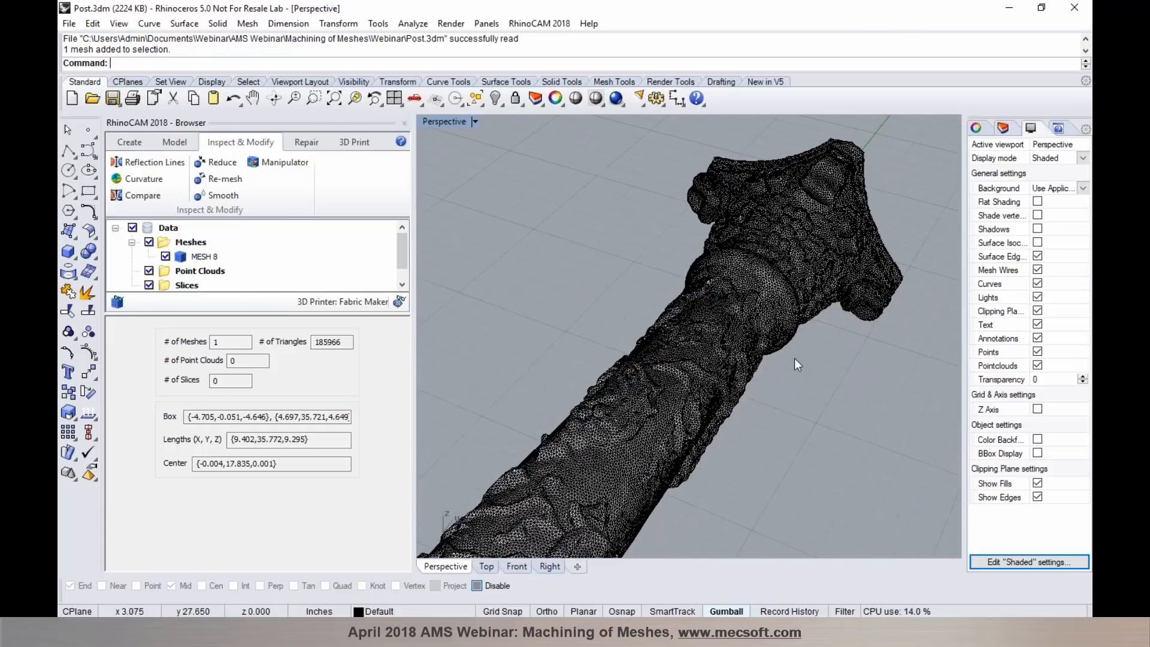
- Turn off the mesh wires display on the post and switch to the RhinoCAM MILL module
scroll(640, 261, "up", 2)
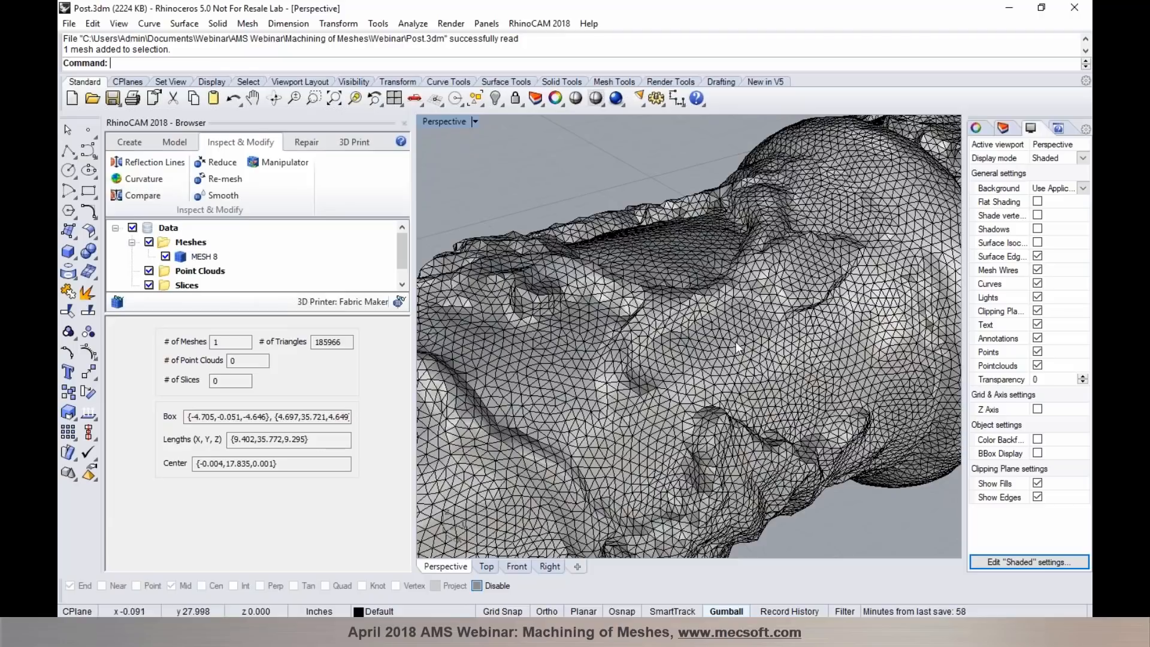
scroll(735, 340, "down", 5)
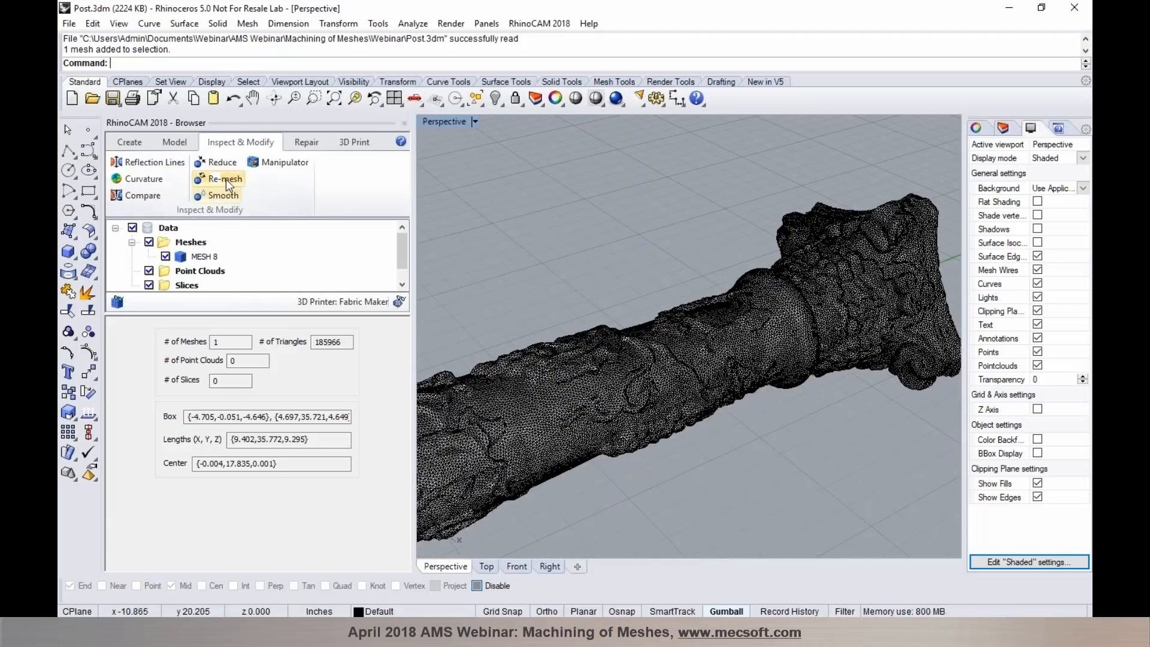
left_click(1037, 270)
scroll(665, 358, "down", 6)
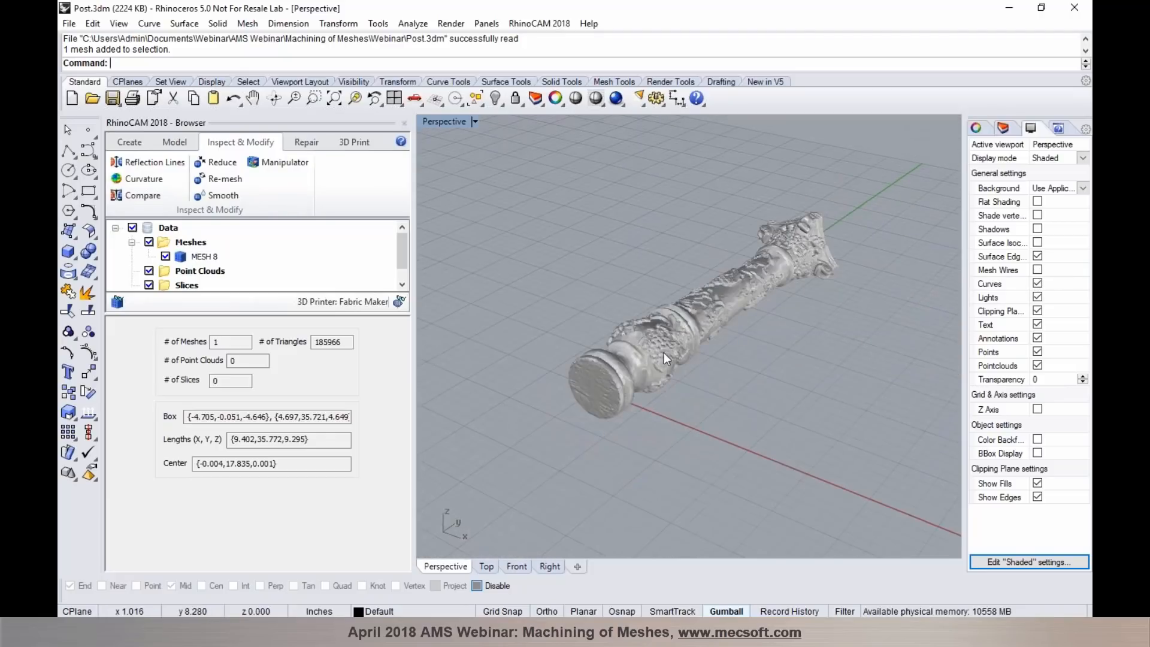
scroll(666, 358, "down", 3)
left_click(539, 23)
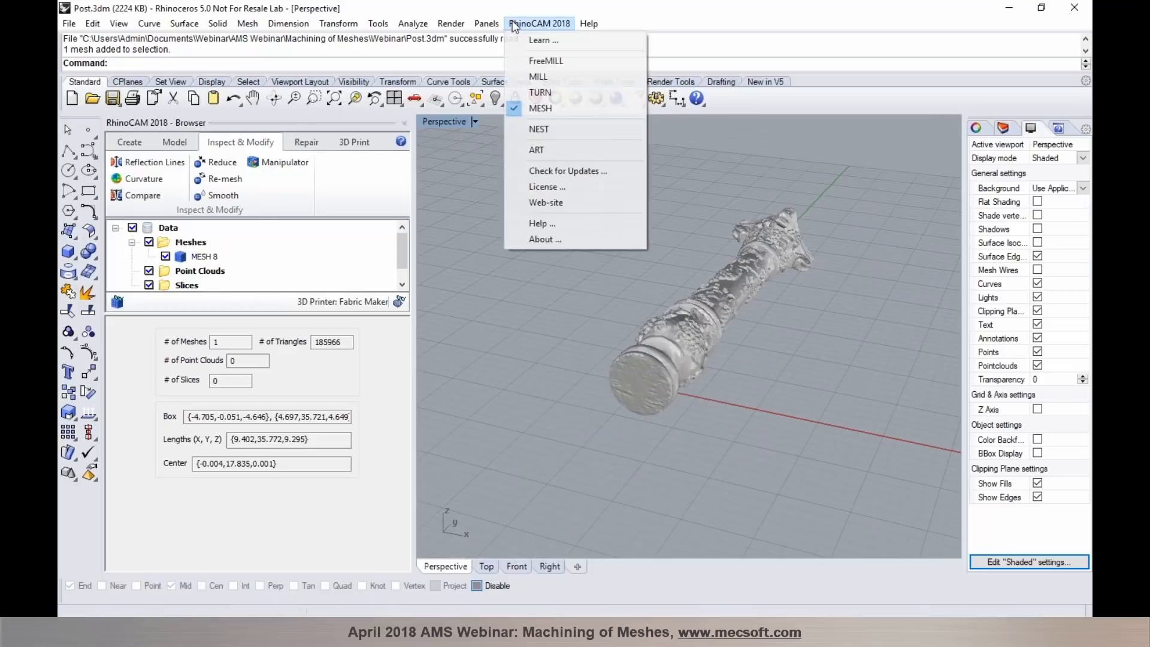
left_click(519, 82)
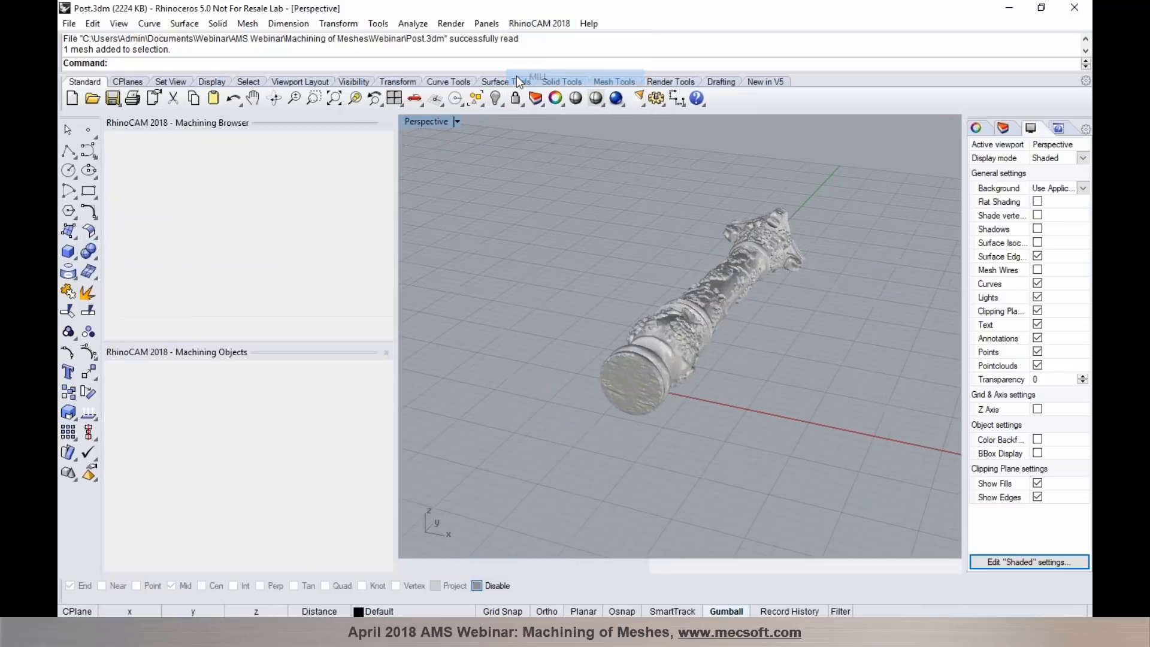
scroll(692, 335, "up", 2)
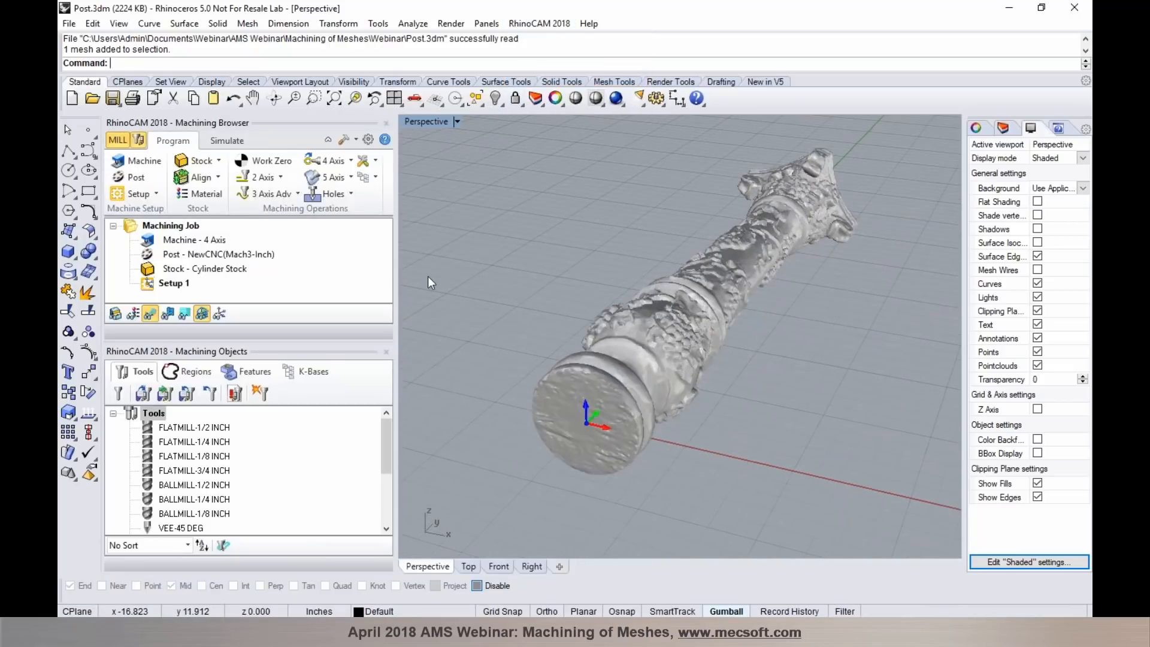
- Start a 4-axis Parallel Finishing operation and select the BALLMILL-1/2 INCH tool for it
left_click(335, 165)
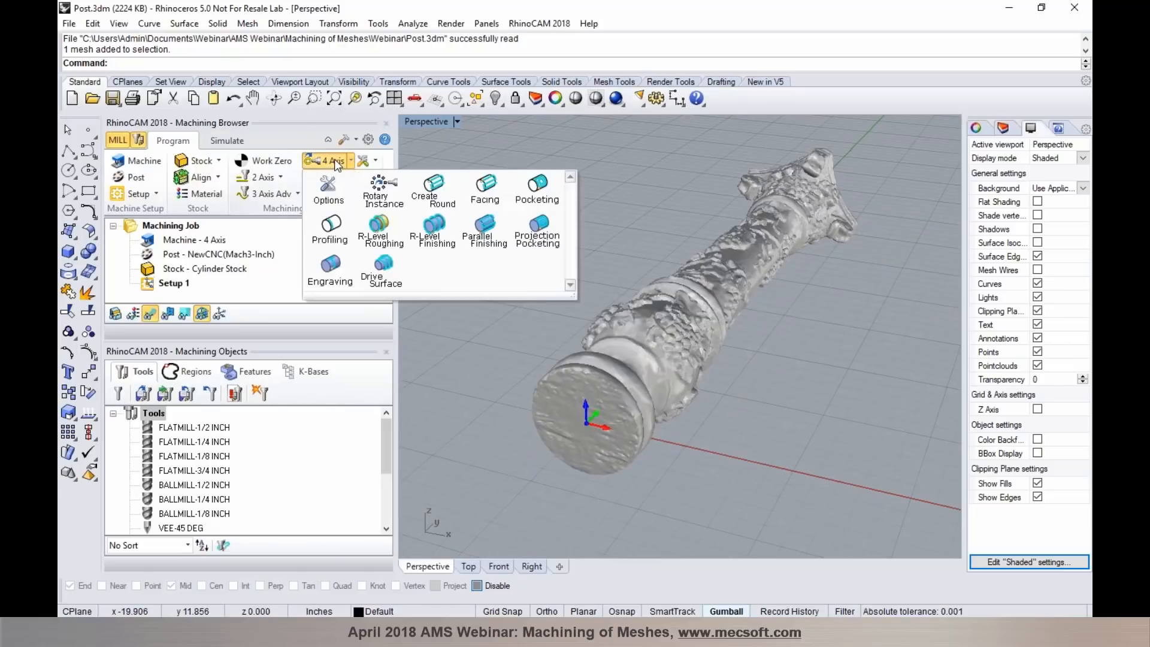
left_click(477, 229)
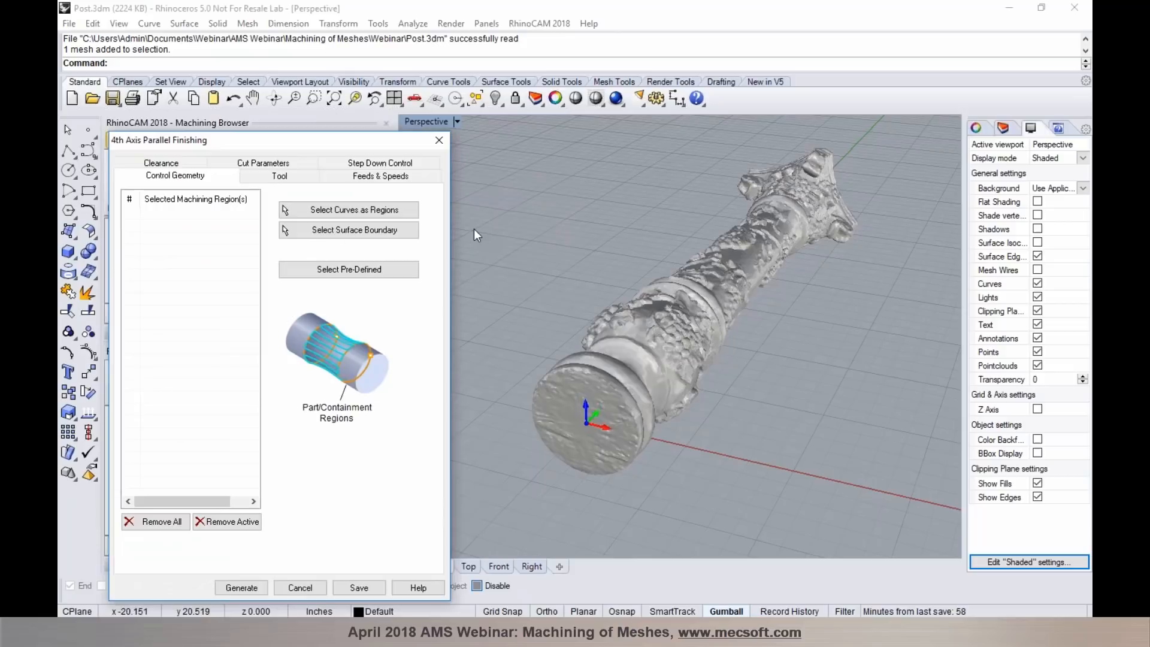
left_click(286, 177)
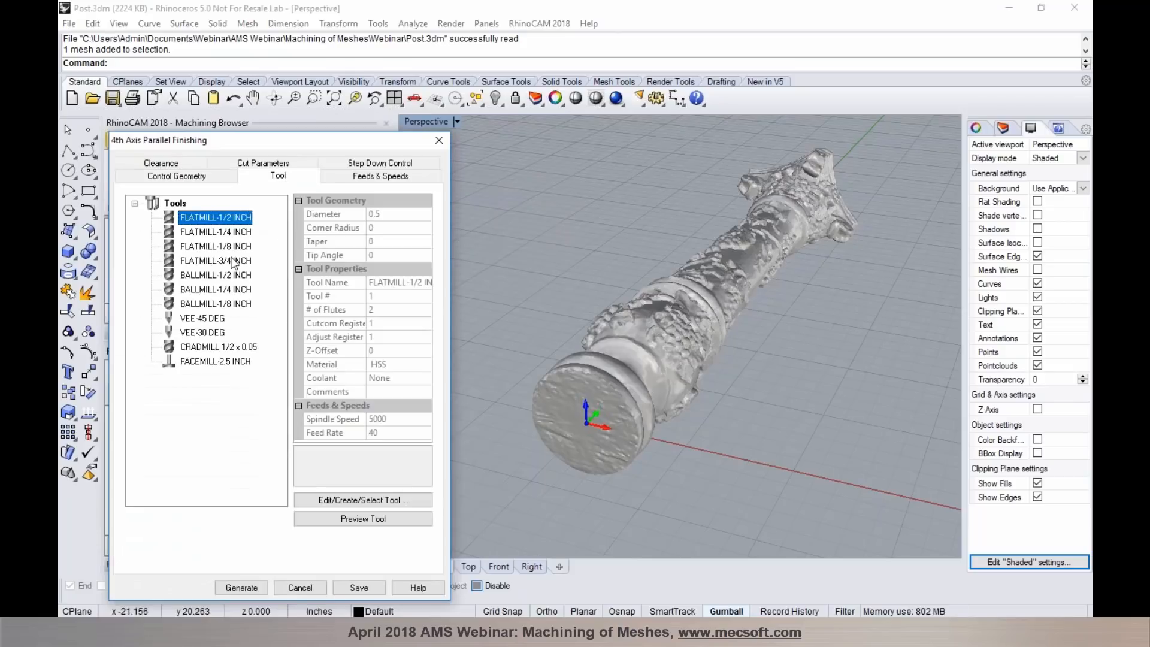
left_click(234, 275)
- Limit the axial containment to a low value of 0.149033 and a high value of 35.5209, and generate the finishing toolpath
left_click(264, 167)
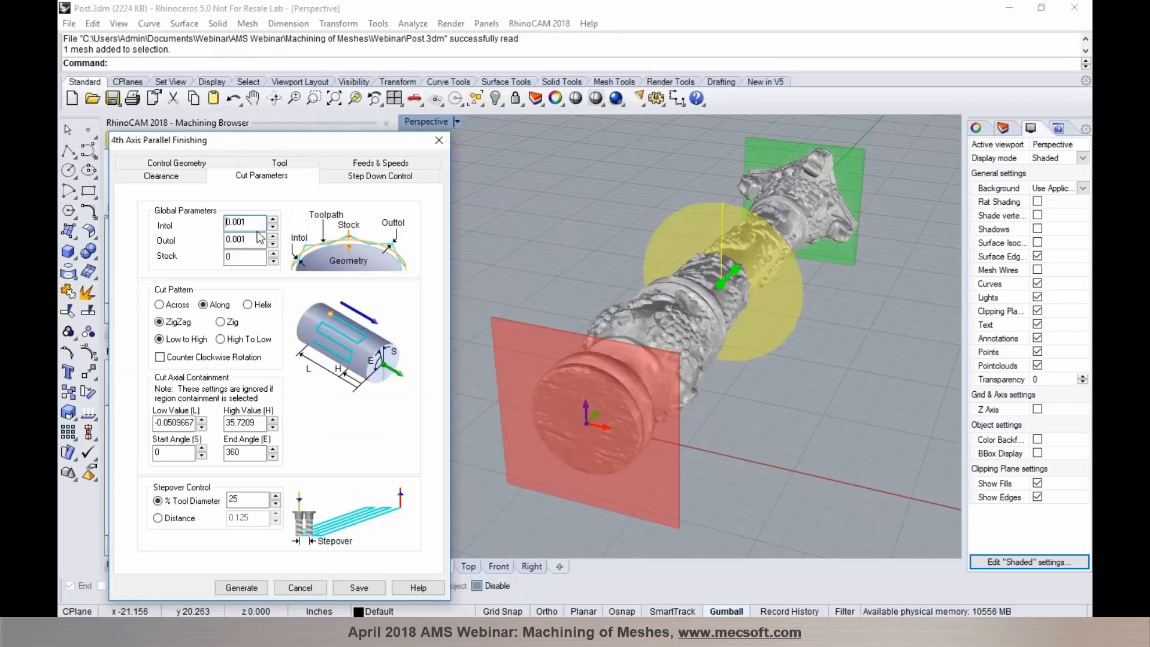
left_click(202, 419)
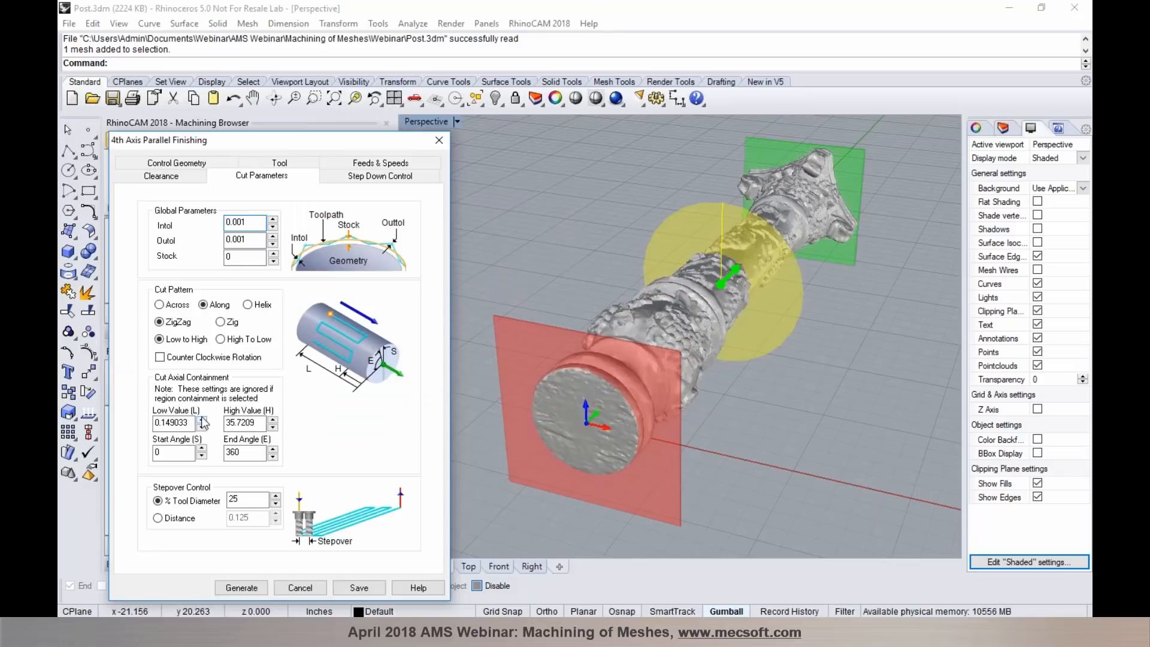
left_click(272, 427)
right_click_drag(826, 359, 670, 385)
scroll(670, 385, "down", 6)
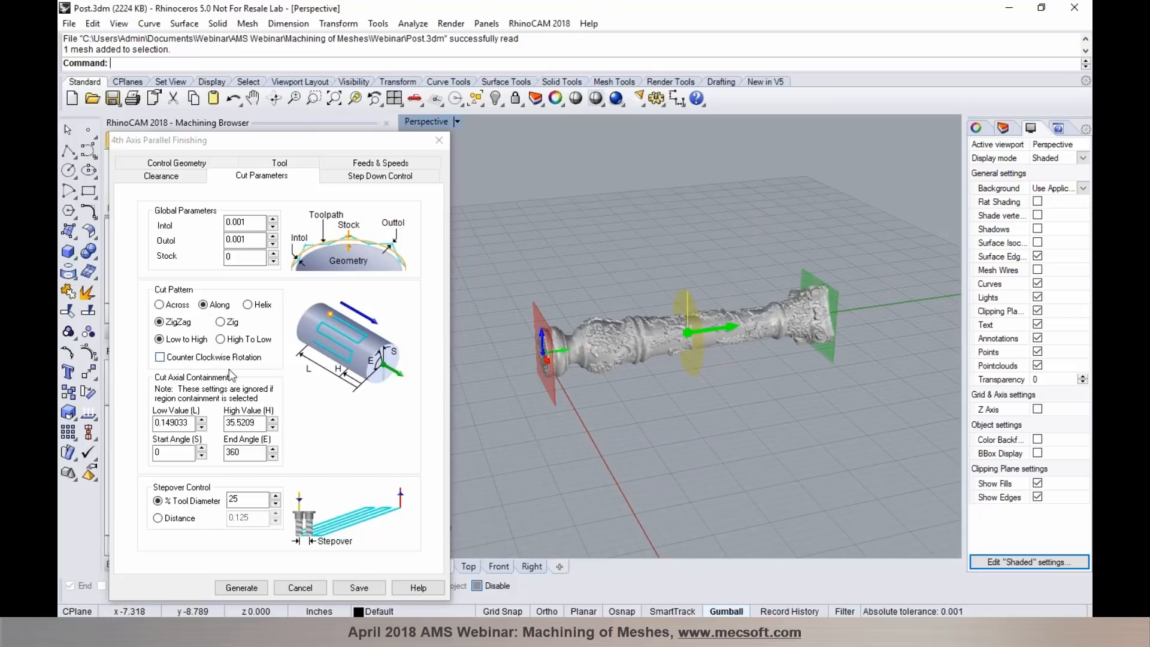
left_click(250, 588)
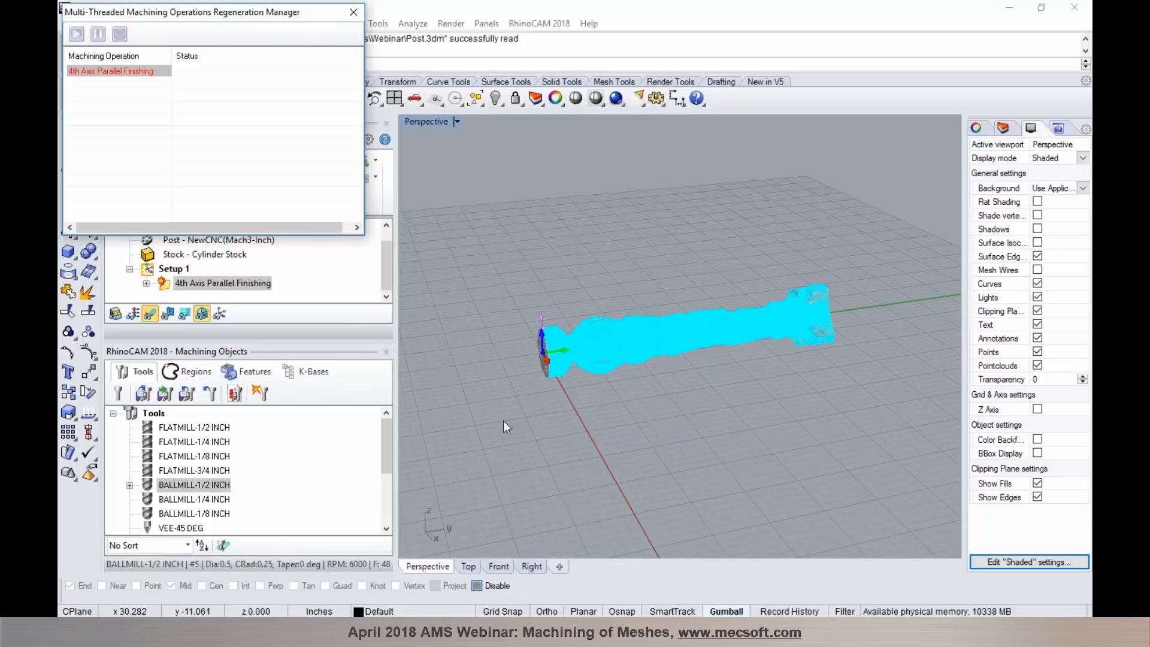
- Examine how the parallel finishing toolpath follows the post's base rings and lower carvings up close
scroll(580, 361, "up", 6)
right_click_drag(580, 361, 628, 433)
scroll(591, 413, "down", 5)
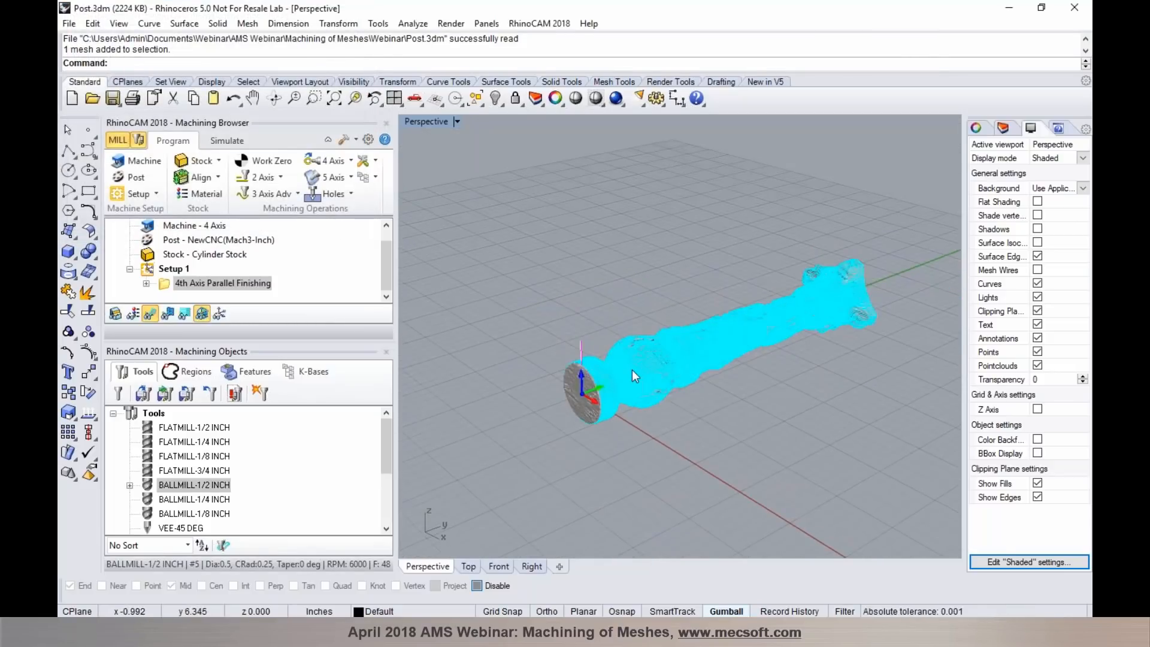
scroll(631, 370, "up", 8)
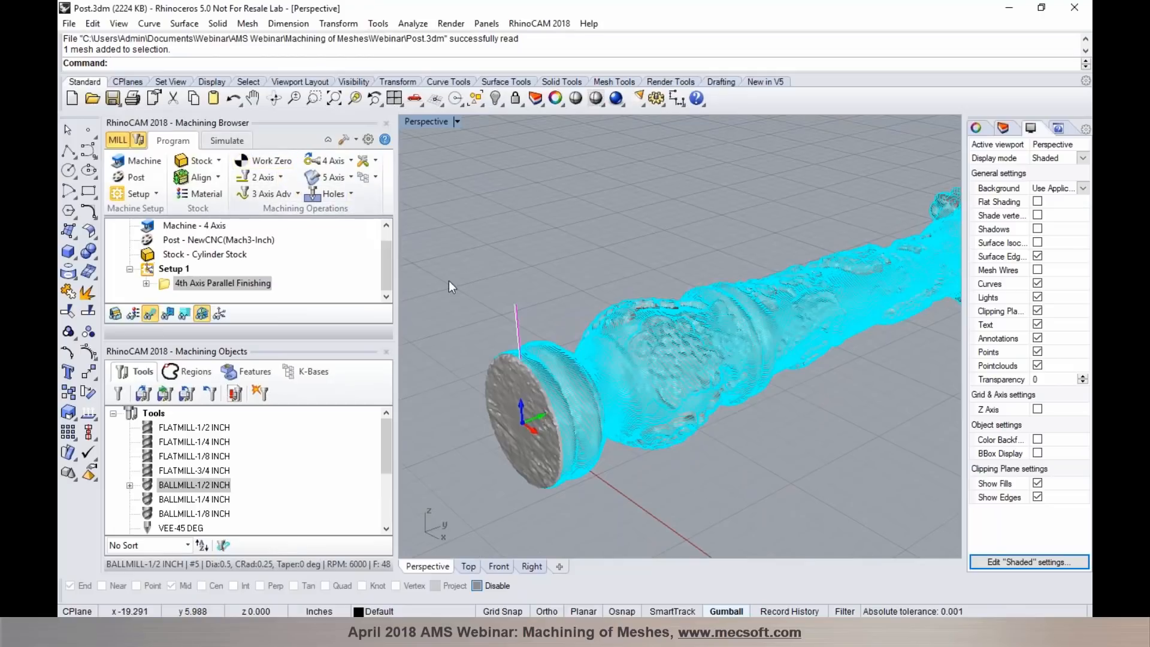
scroll(536, 353, "up", 5)
scroll(536, 355, "up", 4)
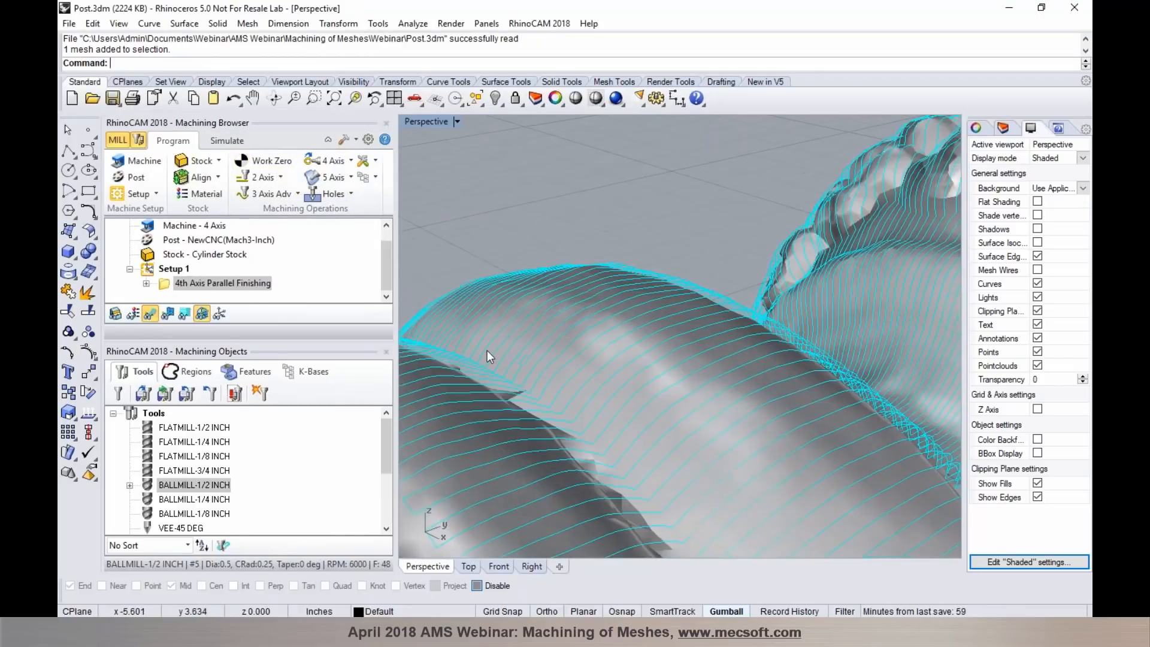
scroll(487, 351, "down", 8)
scroll(689, 319, "up", 3)
scroll(689, 318, "up", 5)
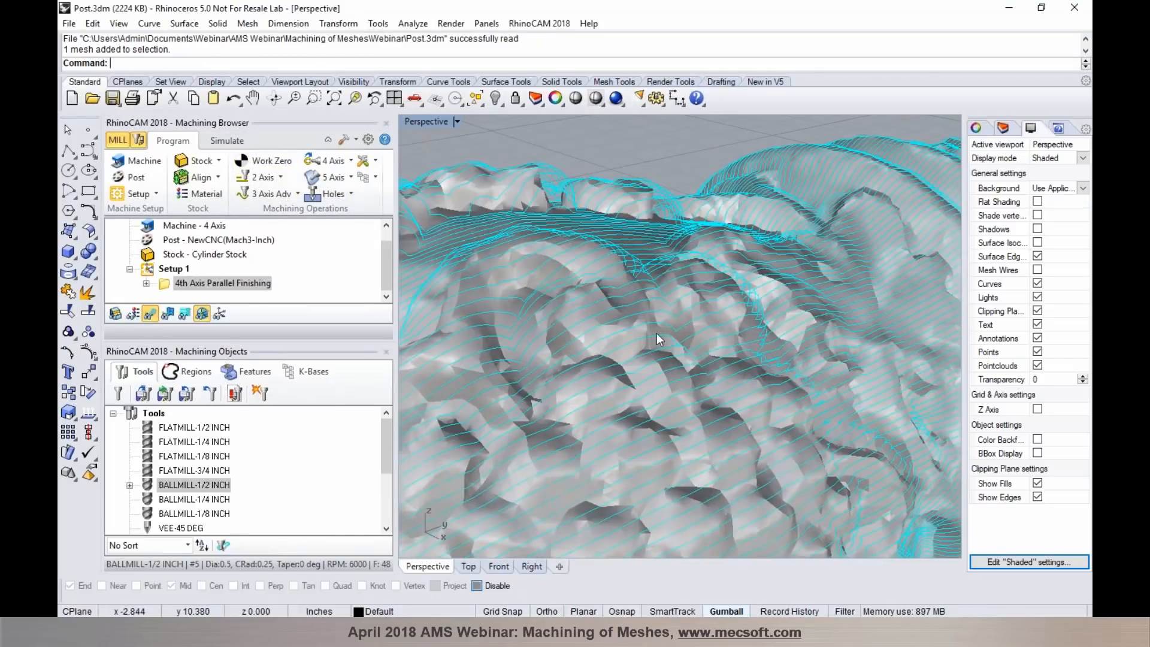
scroll(656, 333, "down", 6)
scroll(837, 317, "up", 3)
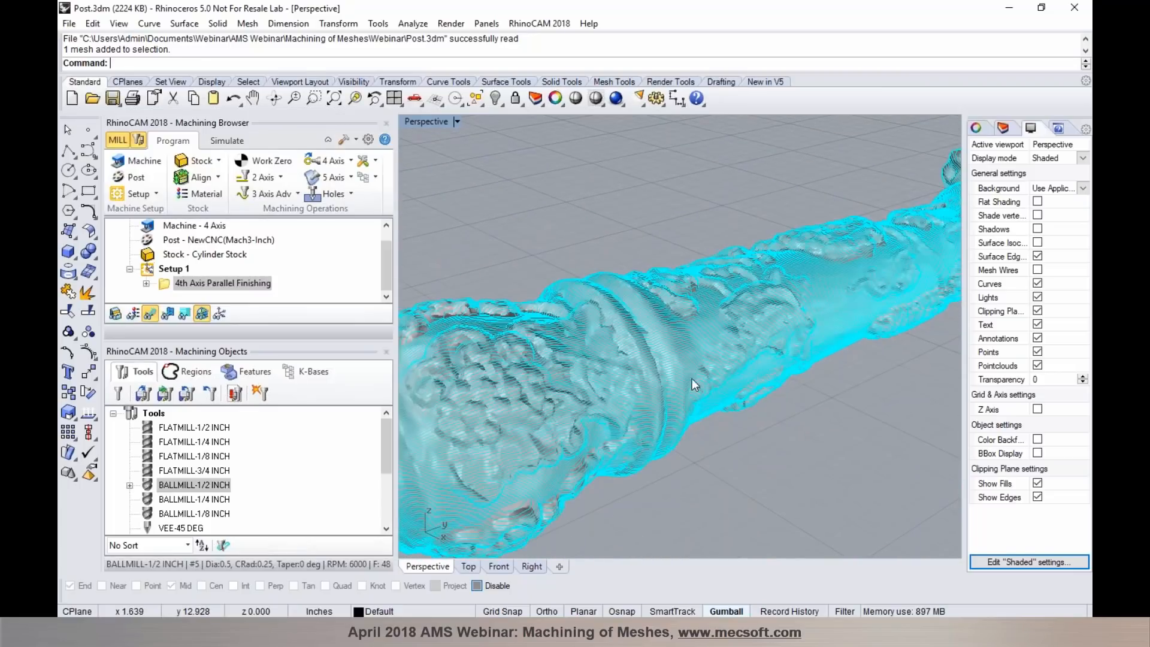
- Examine the toolpath passes over the scrollwork along the post's shaft and across its full length
scroll(811, 318, "down", 5)
scroll(810, 318, "up", 6)
right_click_drag(793, 425, 632, 442)
scroll(667, 290, "up", 5)
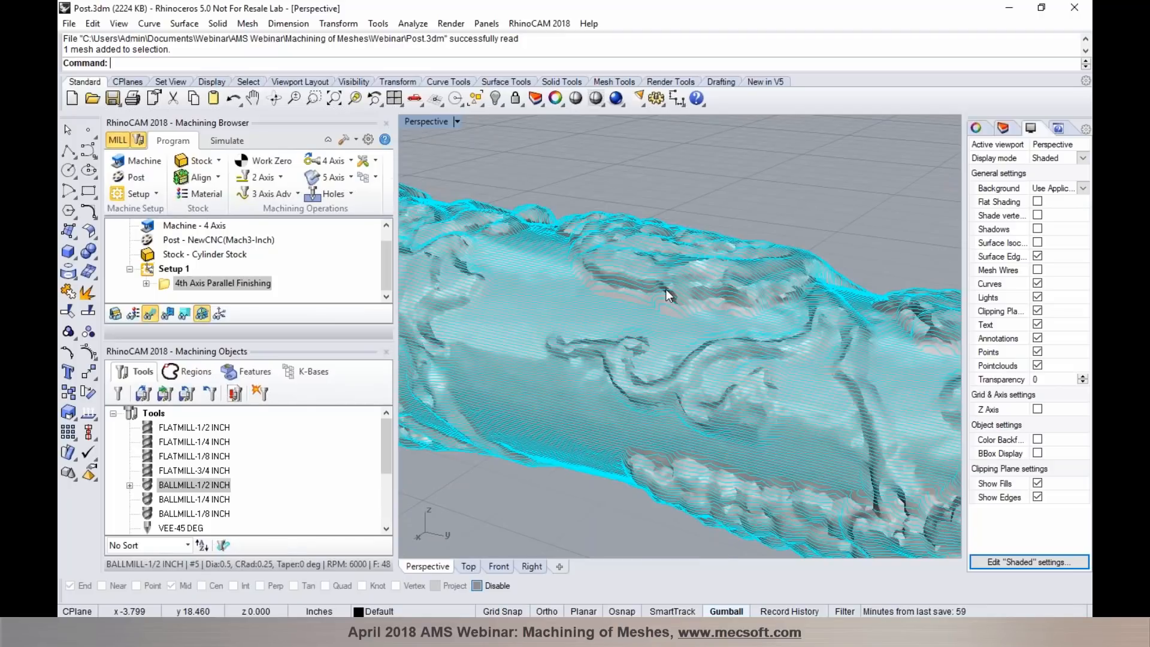
right_click_drag(738, 325, 706, 326)
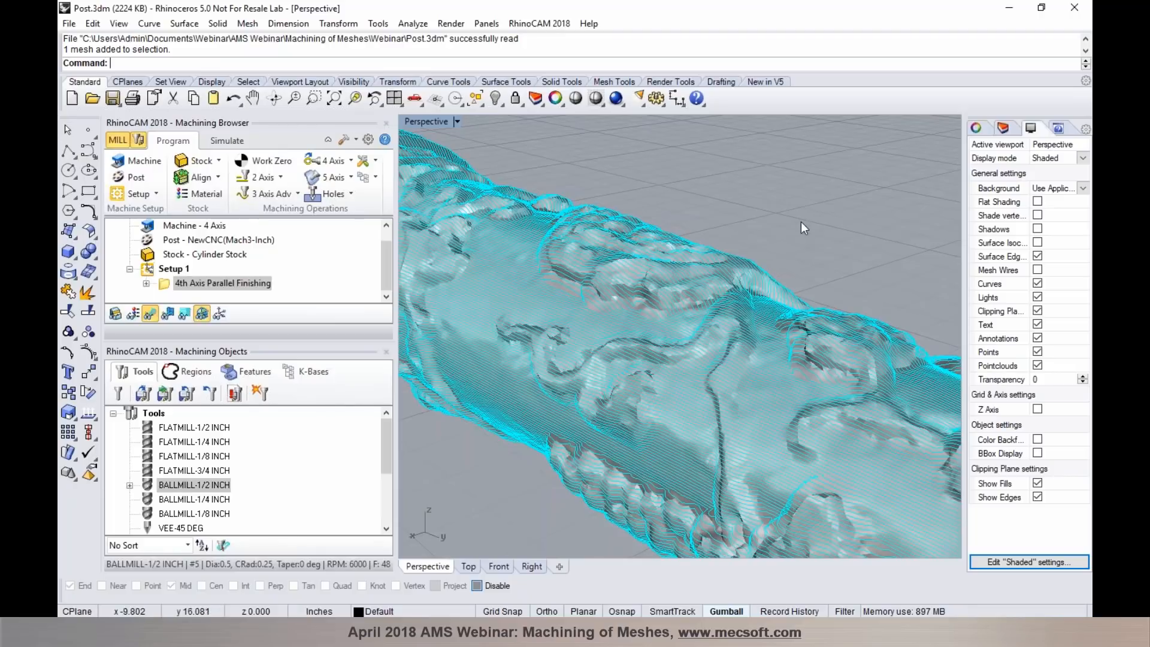
scroll(617, 311, "down", 6)
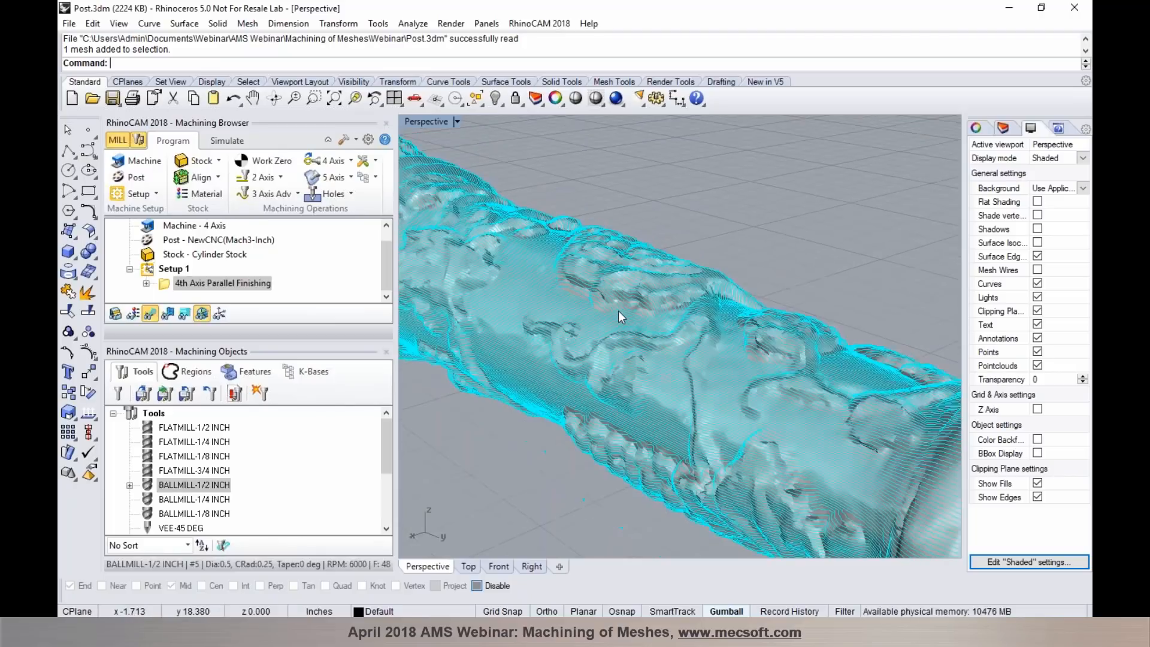
right_click_drag(747, 272, 816, 272)
scroll(817, 272, "down", 4)
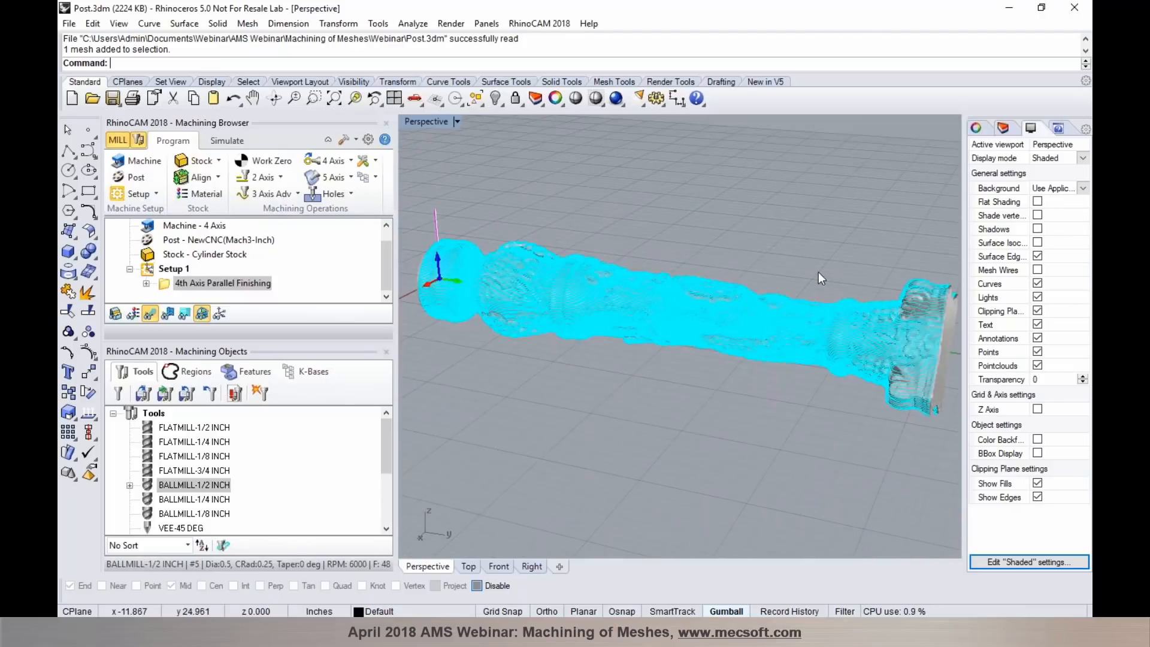
- Hide the toolpath display and play the material removal simulation of the 4th Axis Parallel Finishing operation, viewing it along the post
left_click(227, 144)
left_click(170, 315)
left_click(217, 177)
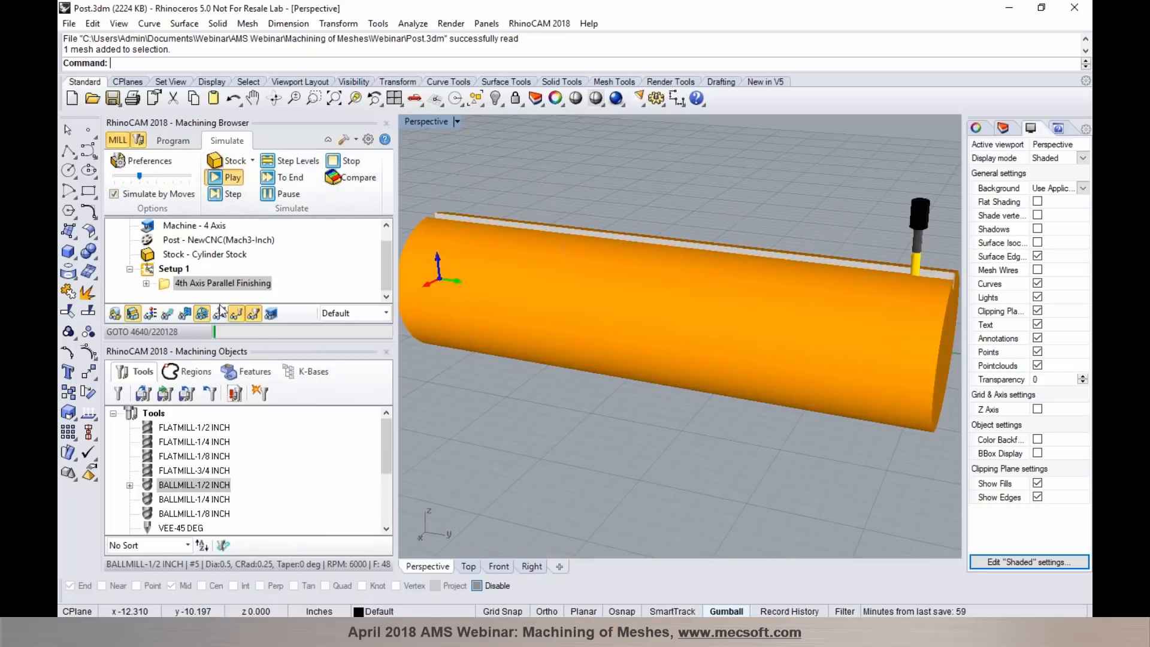
right_click_drag(658, 419, 826, 433)
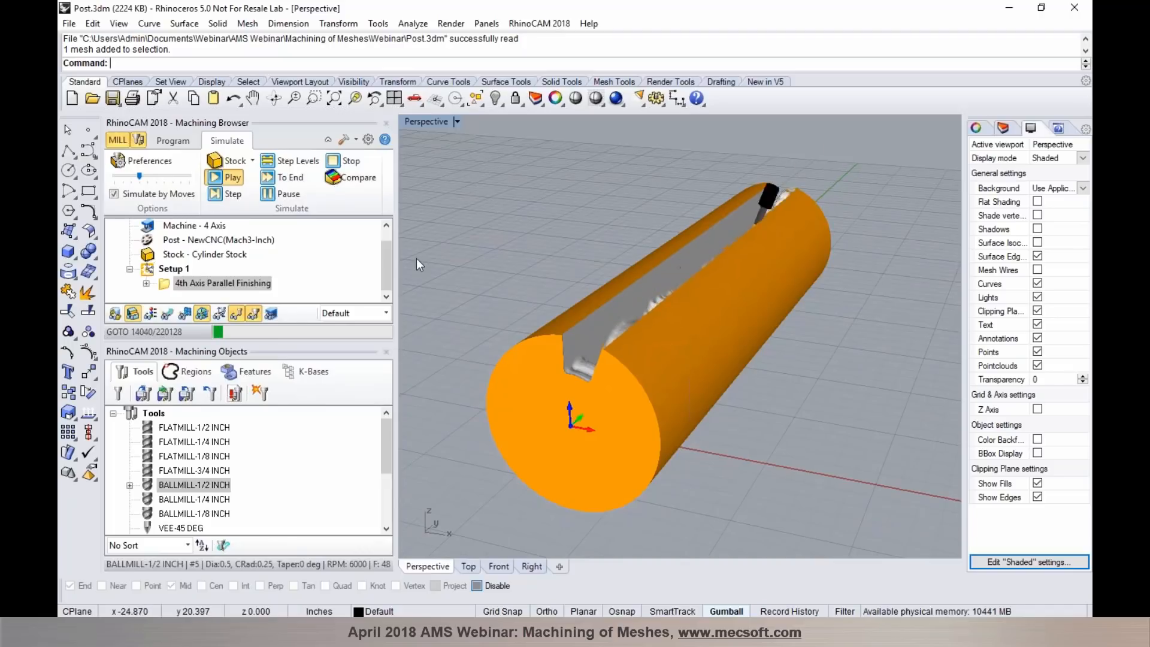
right_click_drag(626, 301, 682, 310)
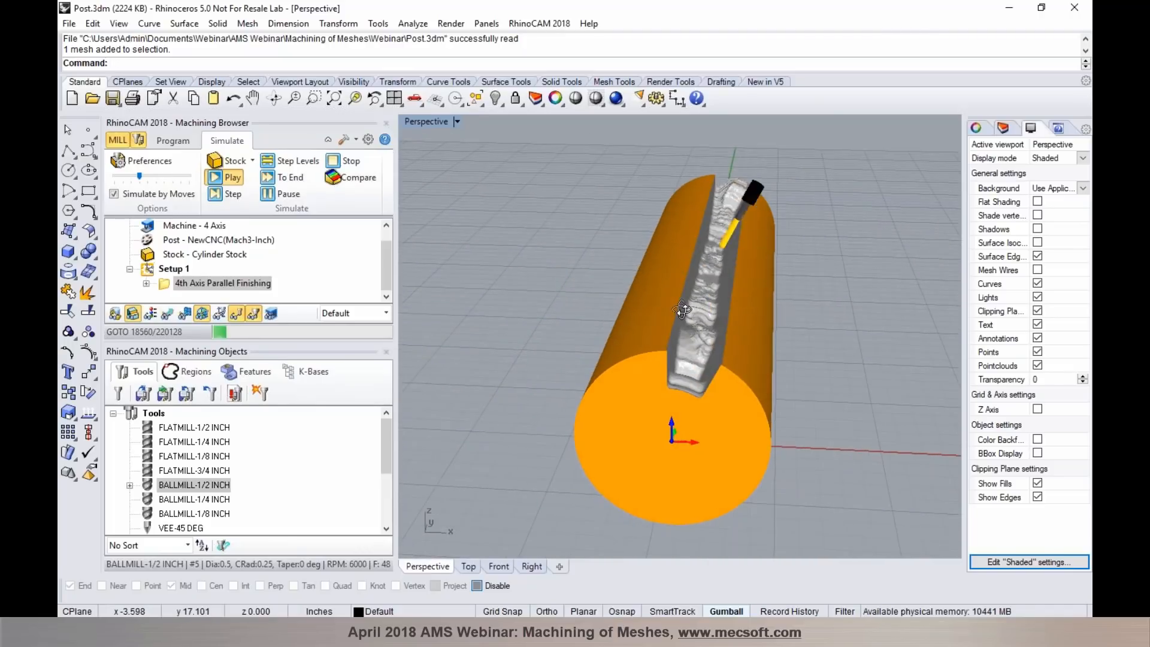
- Run the cutting simulation to its end and inspect the machined post from several angles
left_click(266, 179)
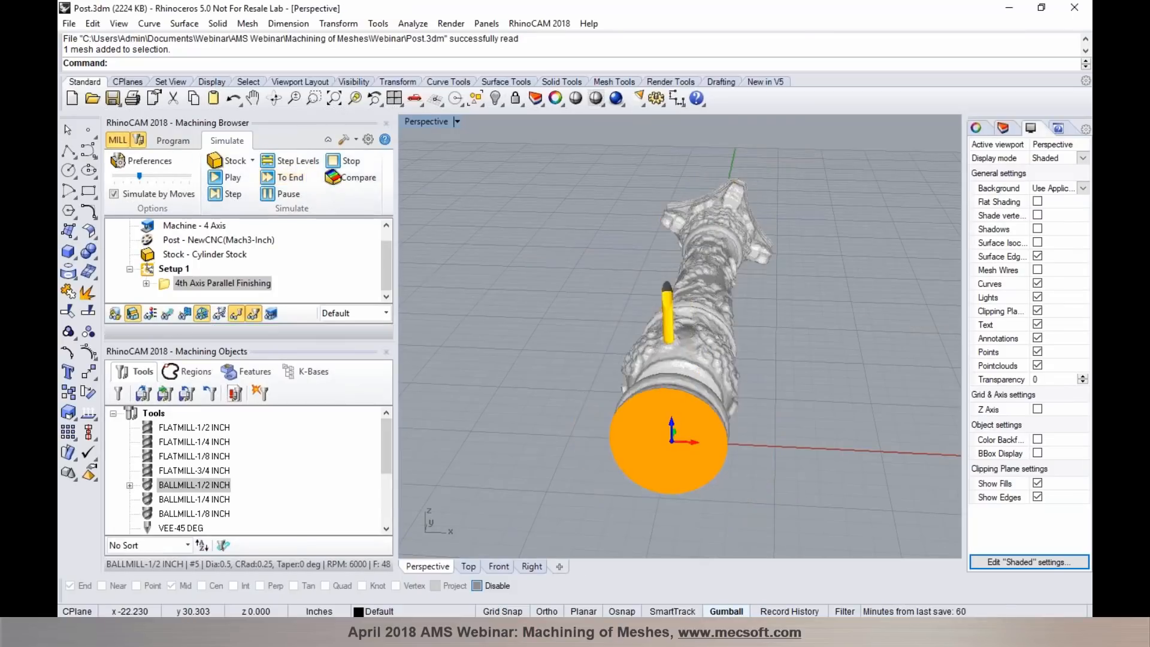
scroll(814, 351, "up", 6)
right_click_drag(814, 352, 607, 319)
scroll(607, 319, "down", 5)
right_click_drag(802, 369, 876, 389)
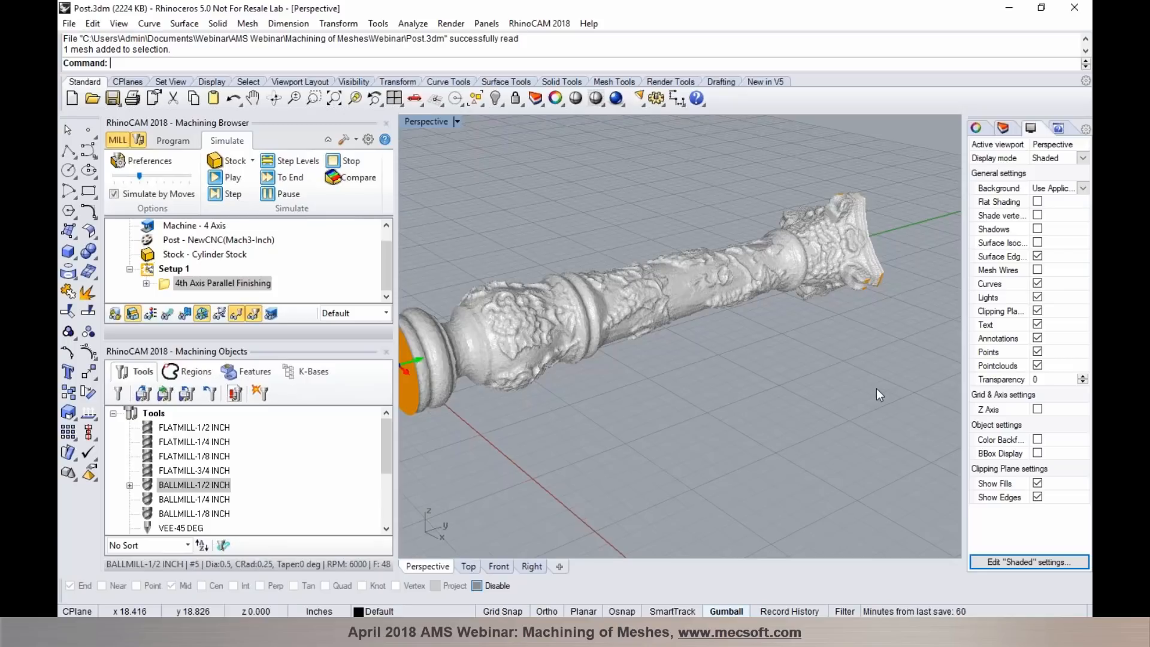
- Leave the simulation and open the file STL Mask.3dm
left_click(172, 140)
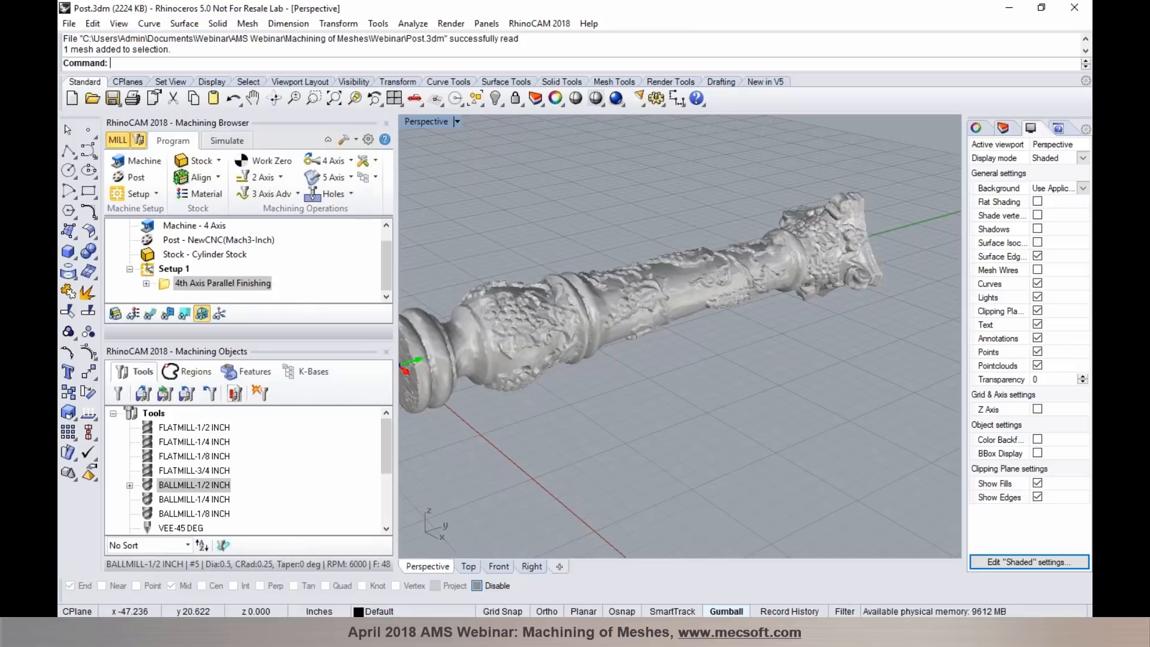
left_click(92, 98)
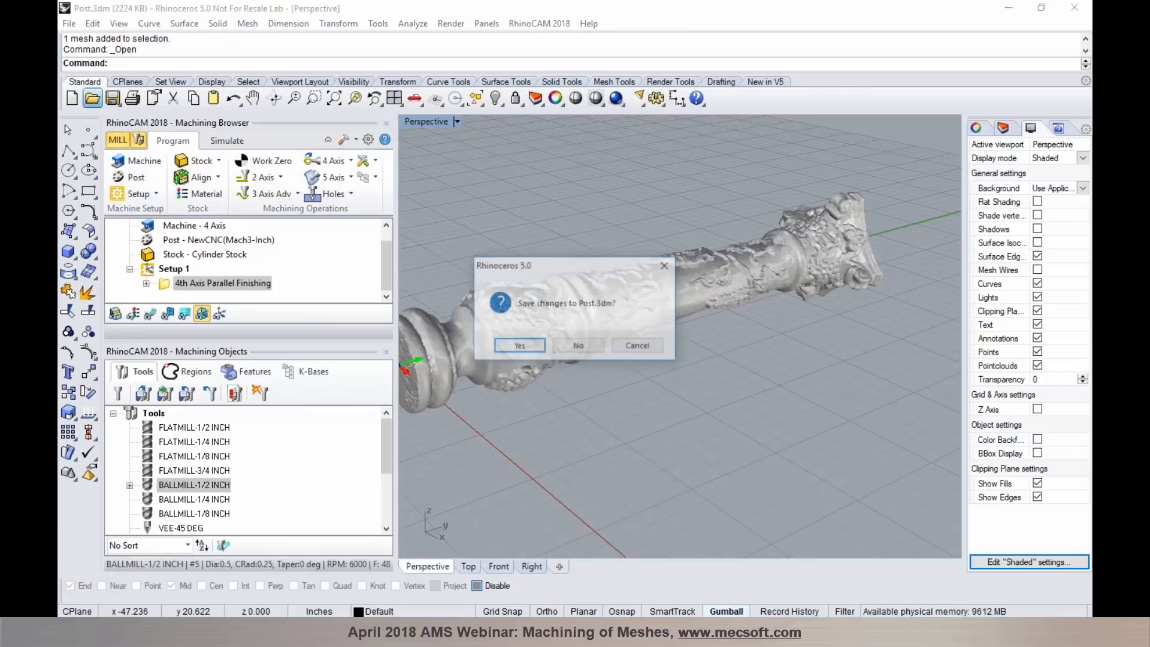
left_click(634, 350)
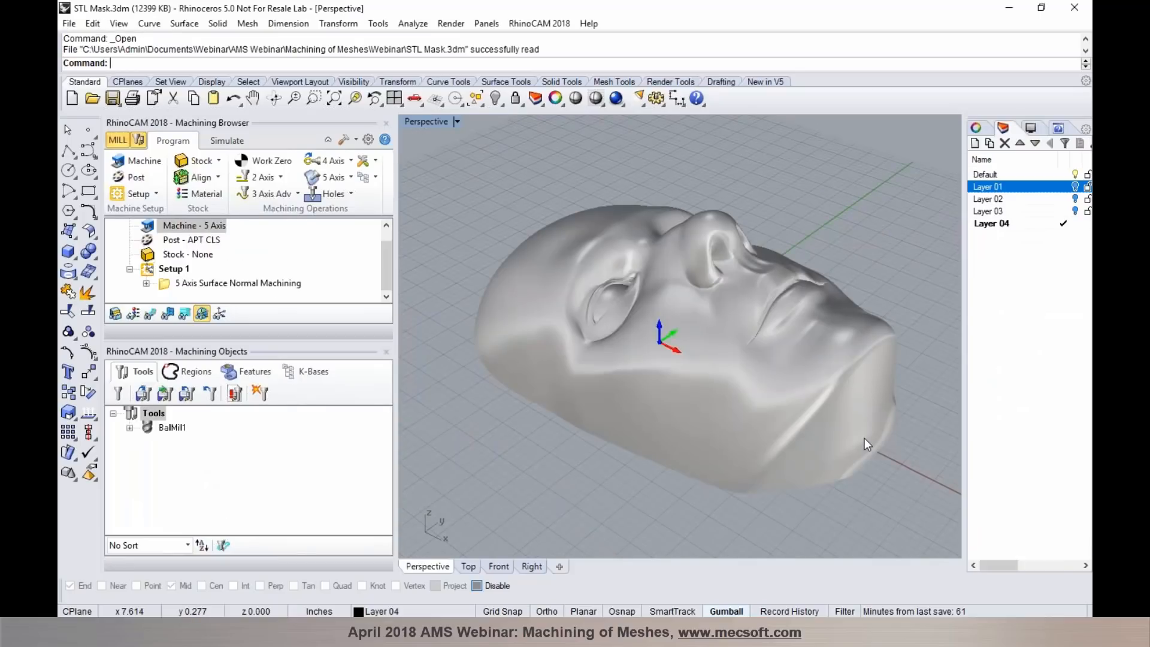
- Hide the Default layer containing the detailed face mesh and show the simplified surface on Layer 01
right_click_drag(691, 290, 719, 293)
left_click(720, 293)
left_click(525, 168)
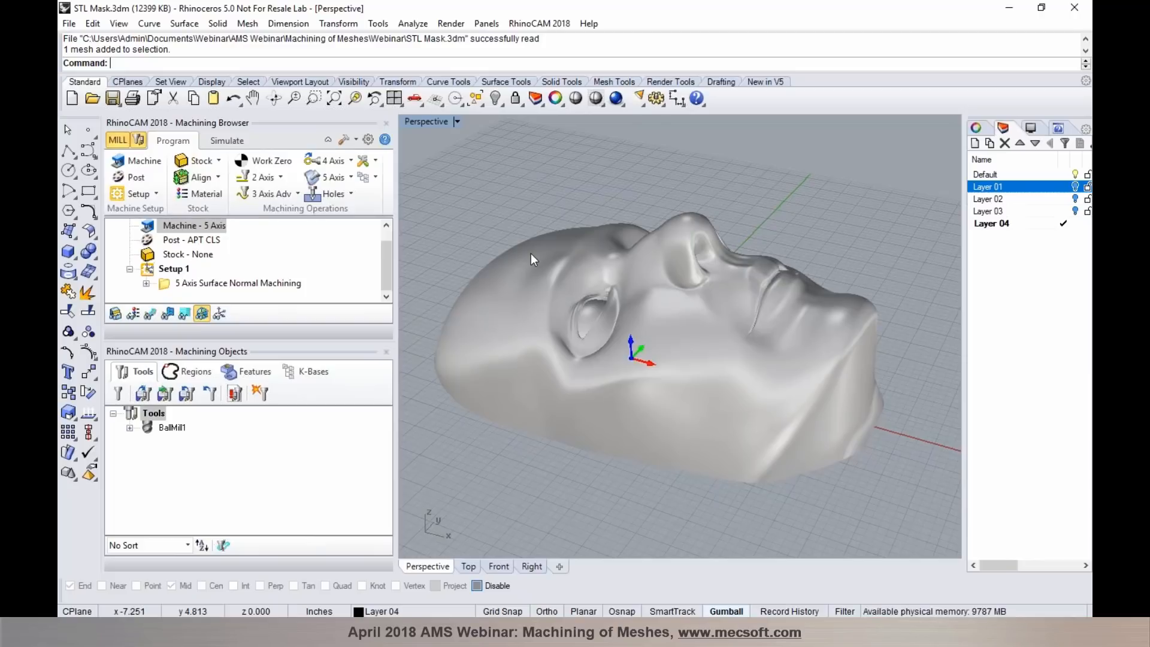
left_click(1075, 174)
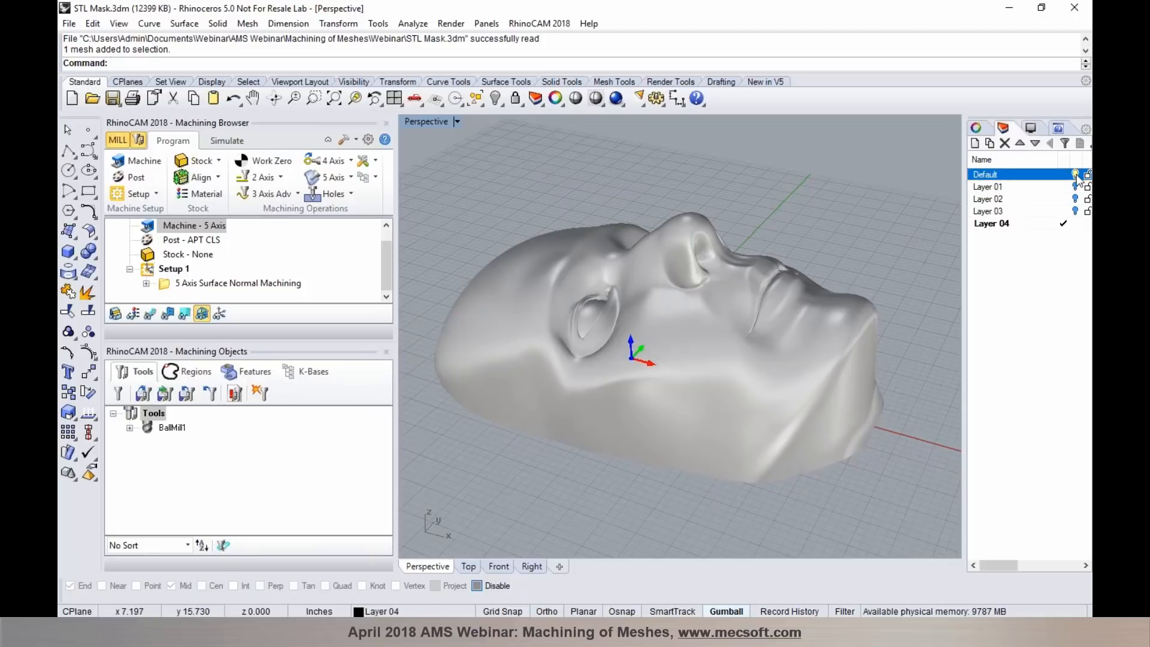
left_click(1074, 187)
- Select and inspect the smooth face surface on Layer 01, and turn the Default layer back on
right_click_drag(626, 356, 617, 389)
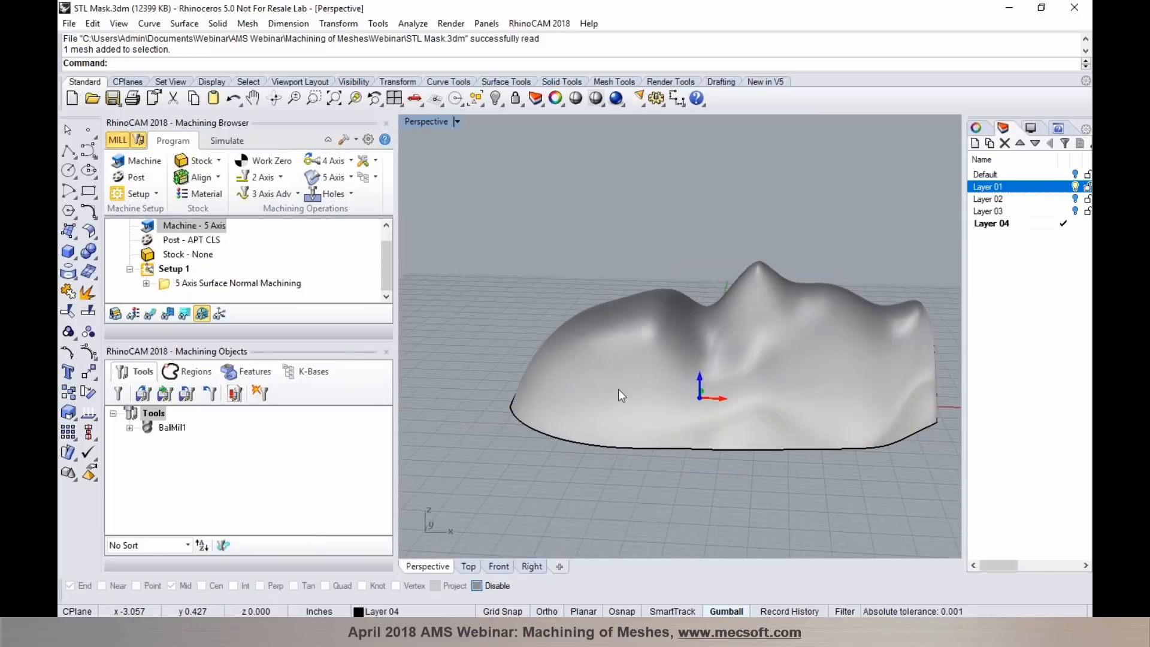
left_click(616, 391)
left_click(598, 462)
right_click_drag(598, 461, 541, 498)
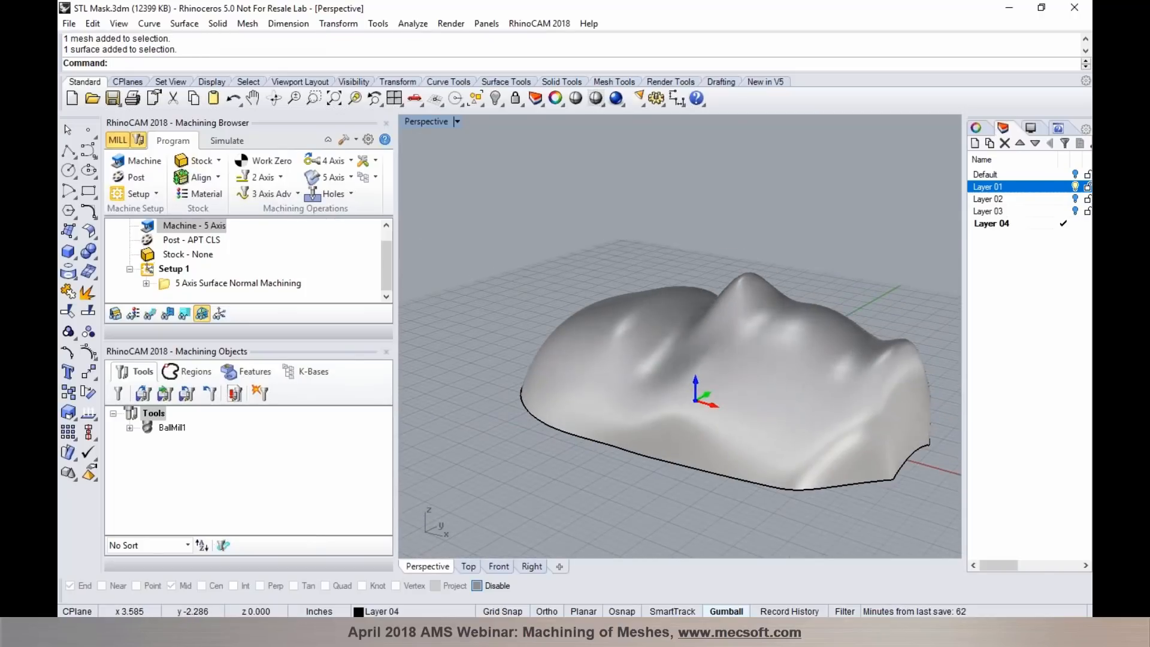
left_click(1075, 175)
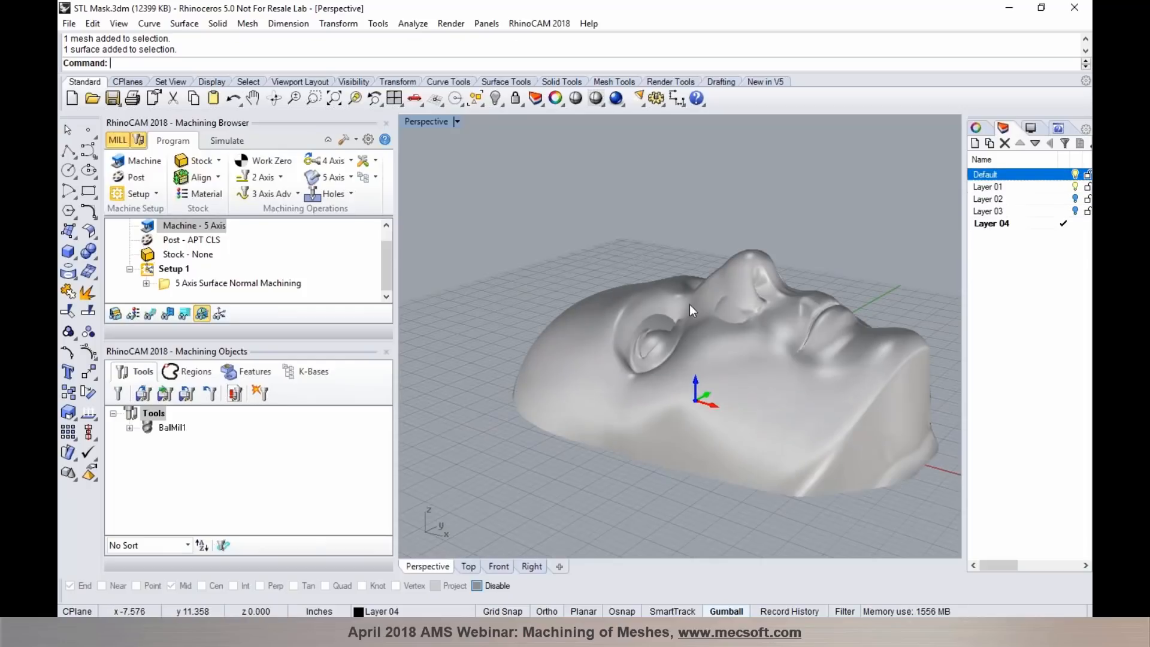
- Display the toolpath of the 5 Axis Surface Normal Machining operation over the mask
right_click_drag(570, 396, 622, 408)
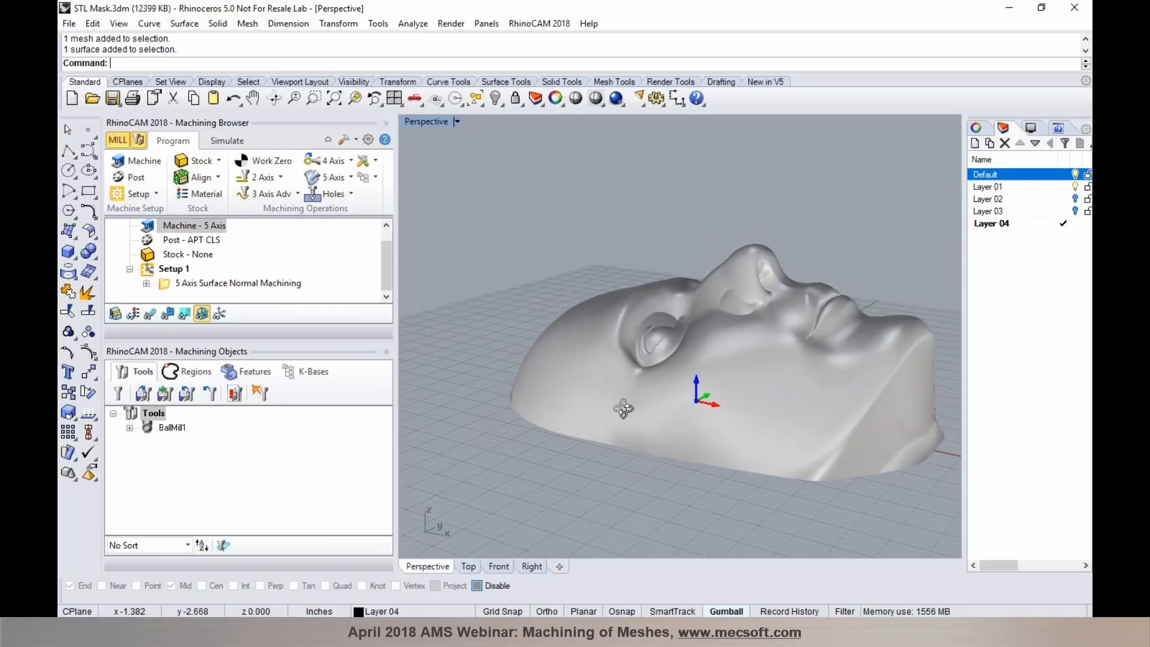
left_click(342, 177)
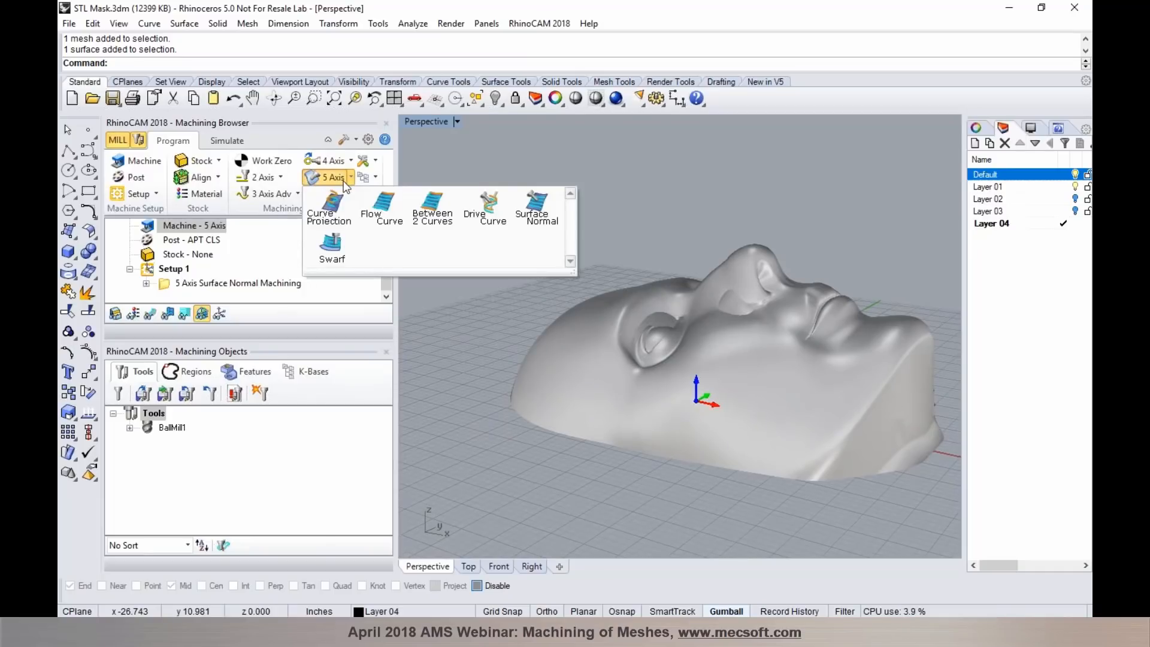
left_click(168, 285)
left_click(151, 312)
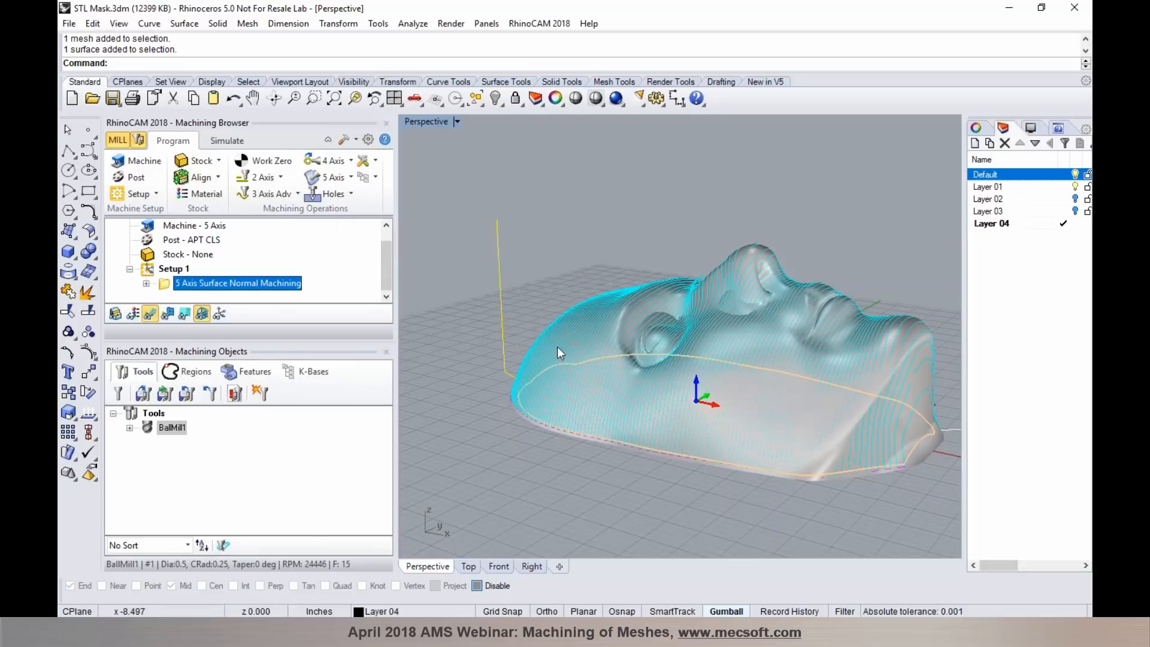
- Open the 5 Axis Surface Normal Machining operation and examine its drive surface with the Default layer temporarily hidden
double_click(164, 286)
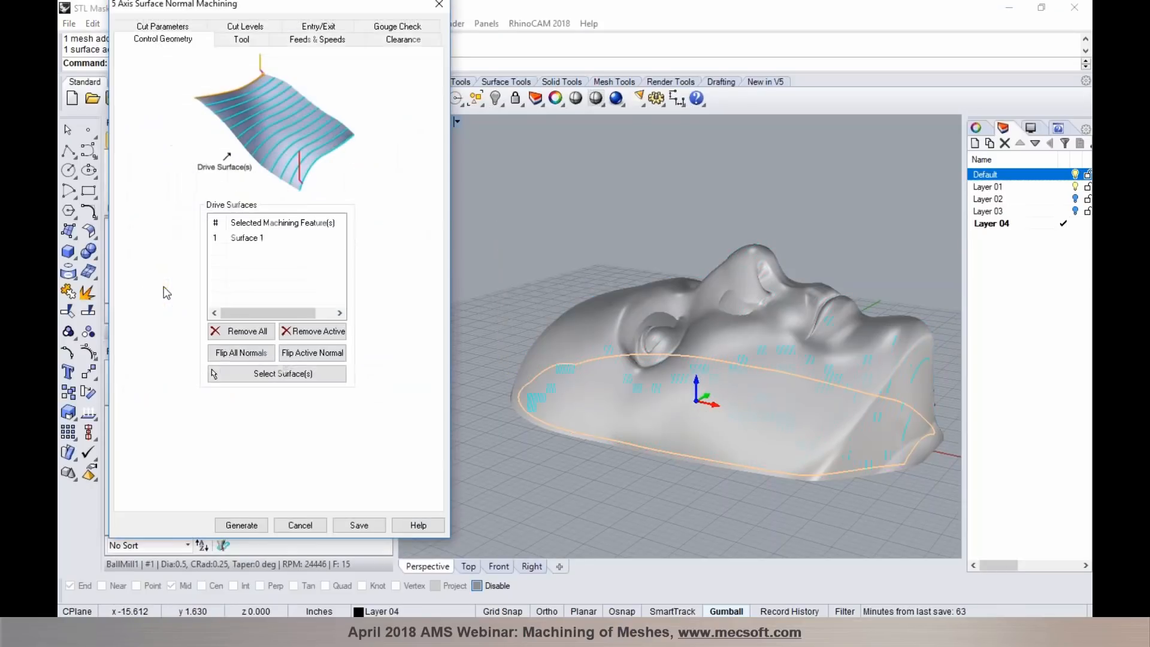
left_click(249, 239)
left_click(1075, 175)
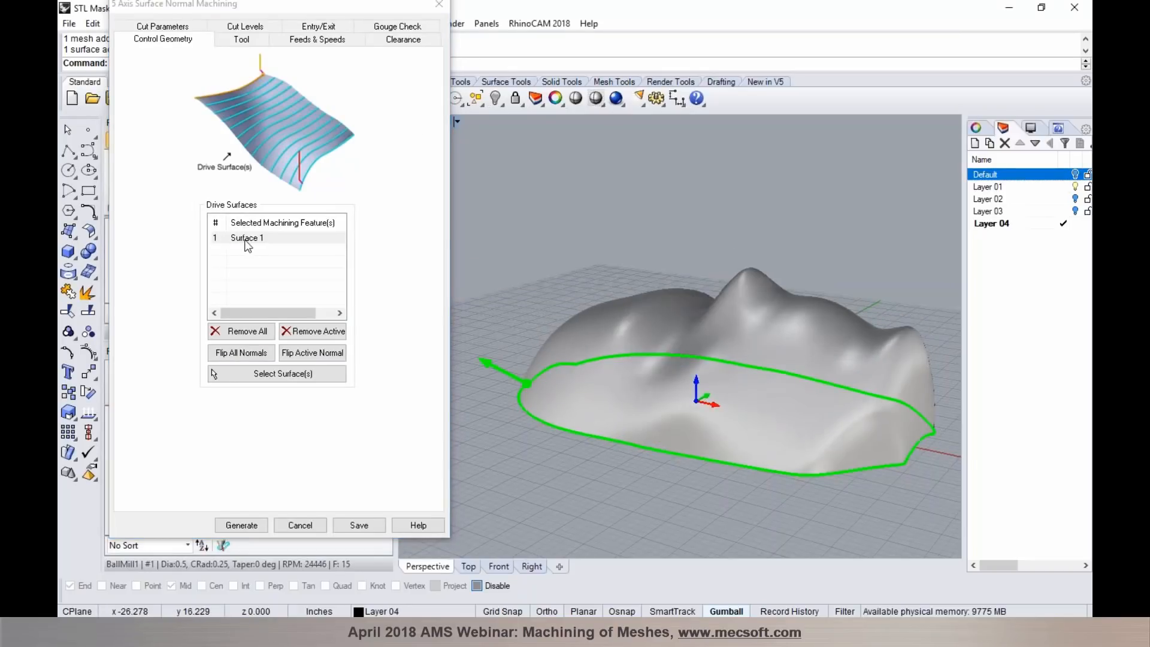
mouse_move(249, 243)
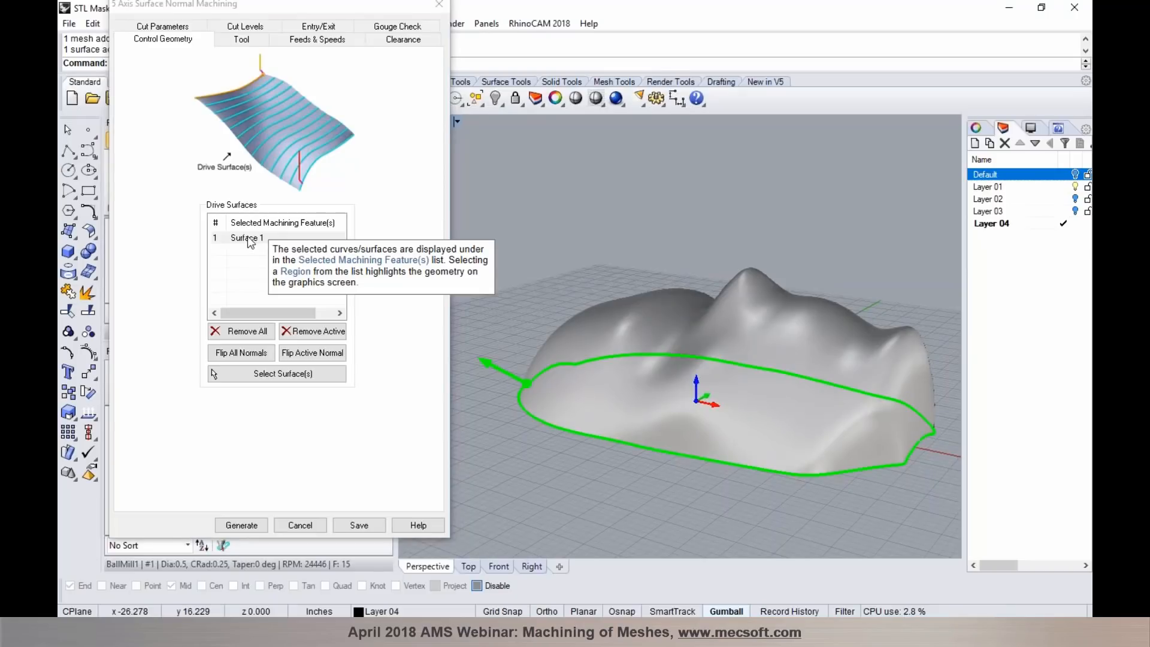
left_click(1075, 174)
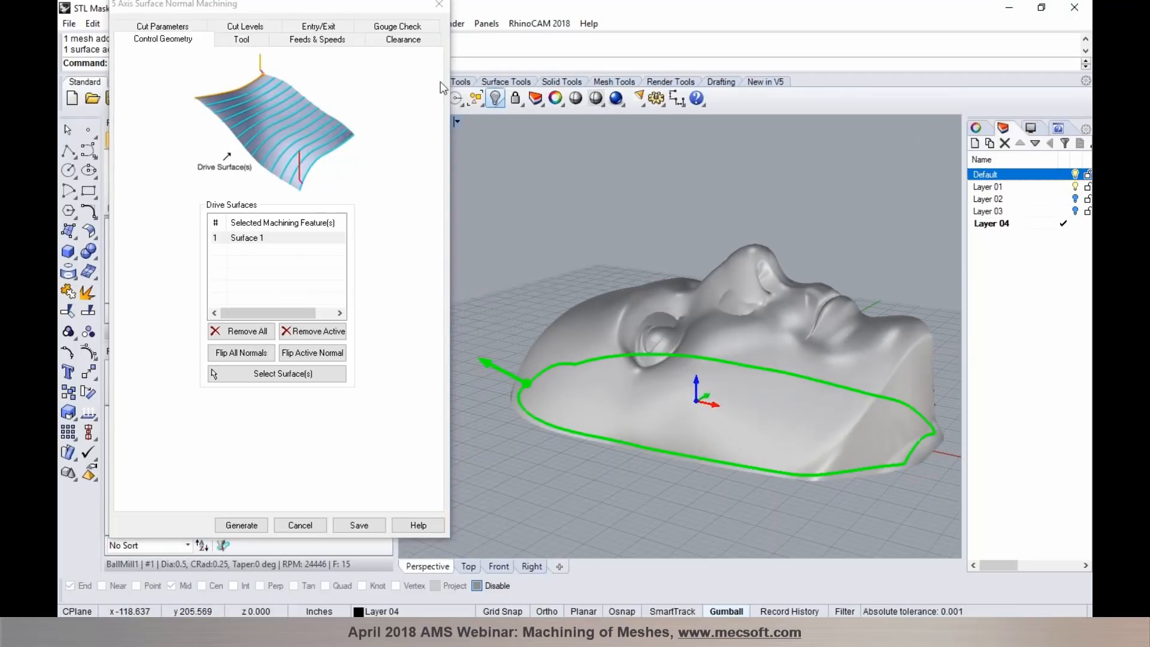
- Review the operation's gouge check settings with MESH 1 as check surface, and regenerate the toolpath
left_click(388, 28)
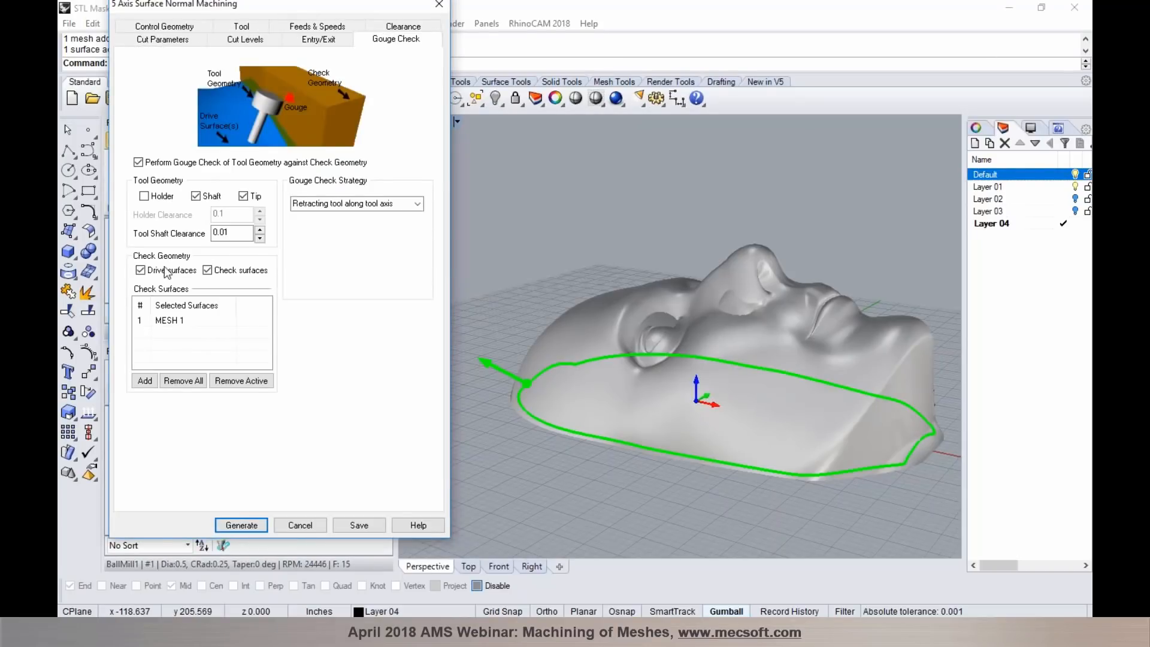
left_click(169, 322)
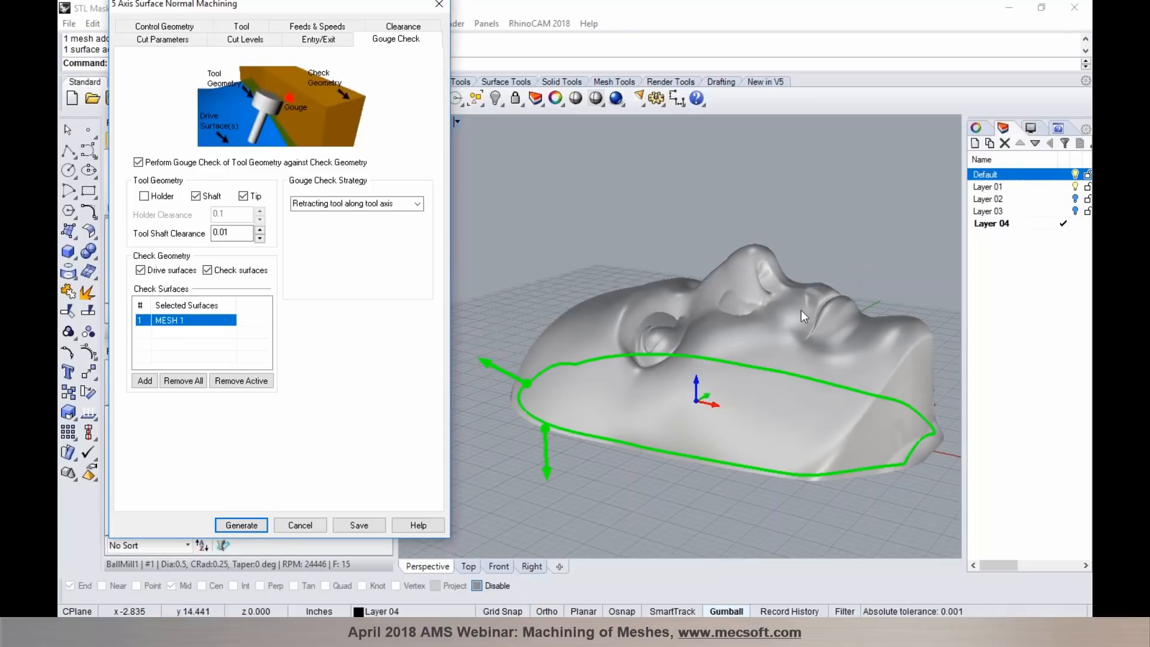
left_click(261, 525)
right_click_drag(625, 458, 667, 451)
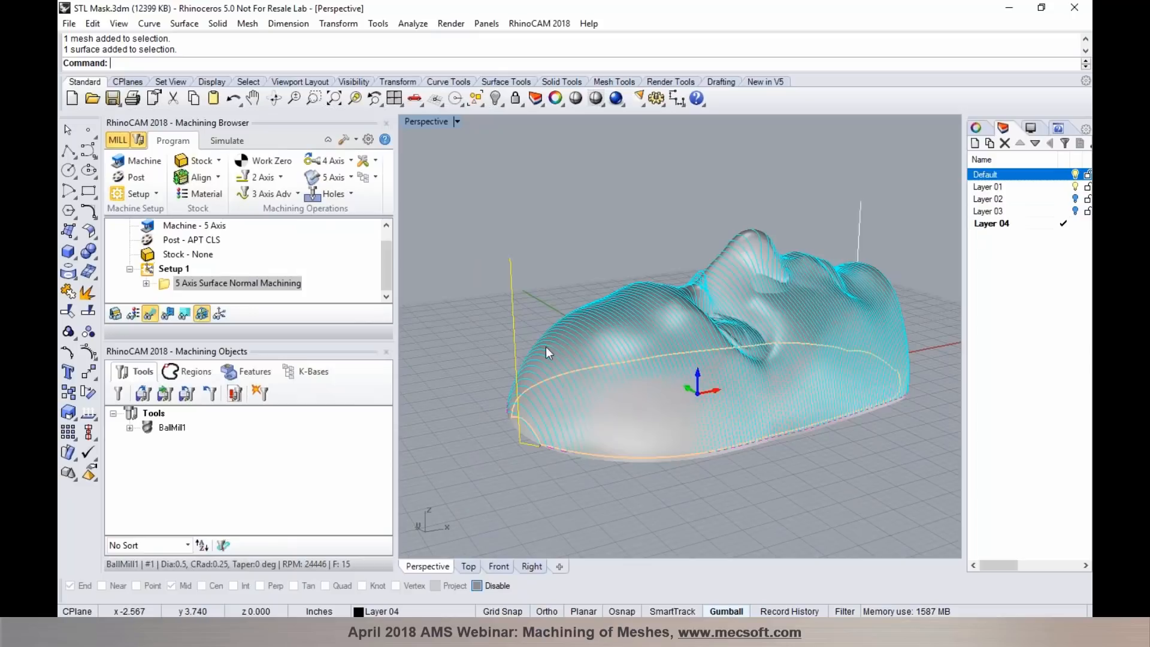
- Prepare the toolpath simulation with Simulate by Moves turned off and the mask model shown
left_click(227, 140)
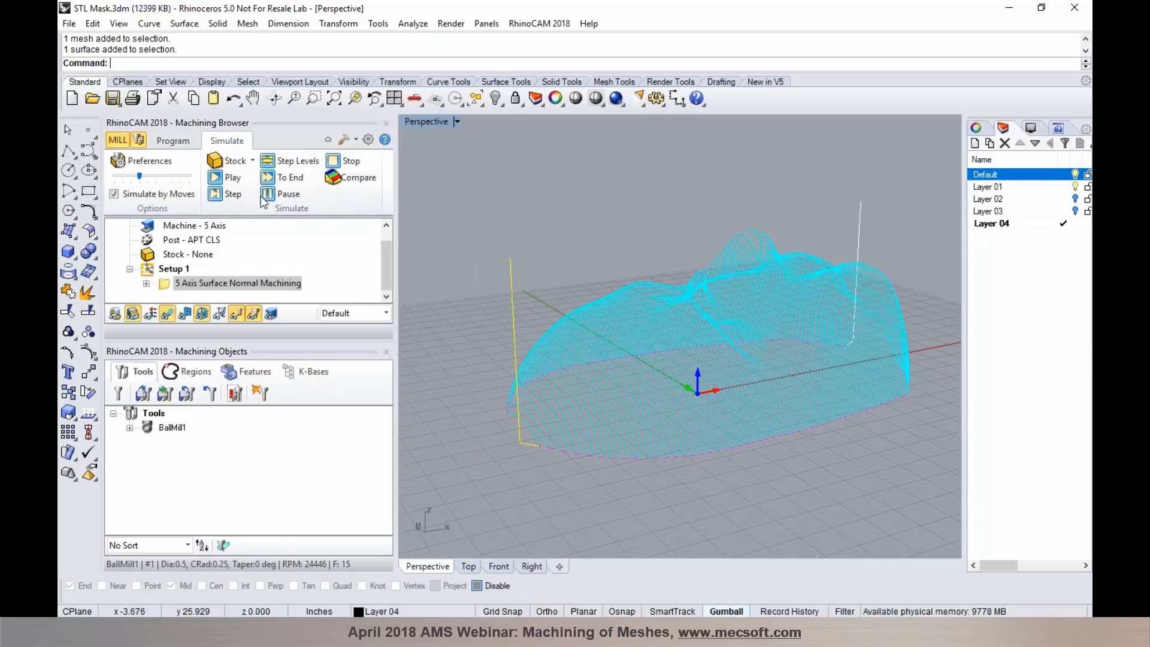
left_click(166, 194)
left_click(132, 313)
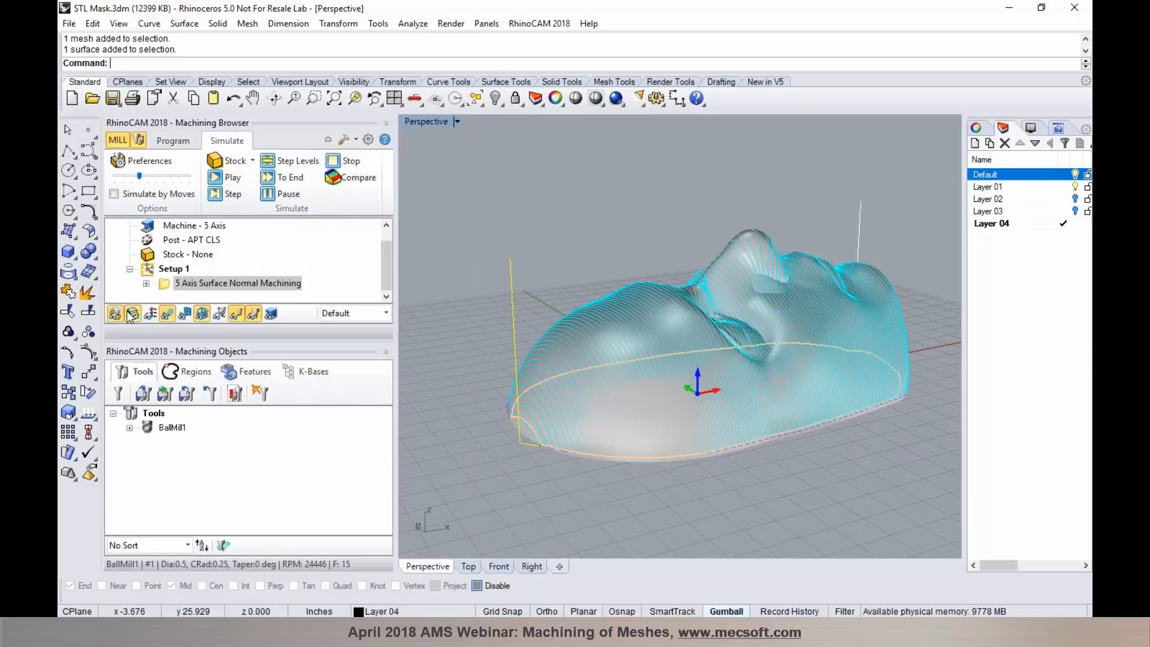
- Play the 5-axis toolpath simulation on the mask and adjust its speed while watching from the side
left_click(223, 180)
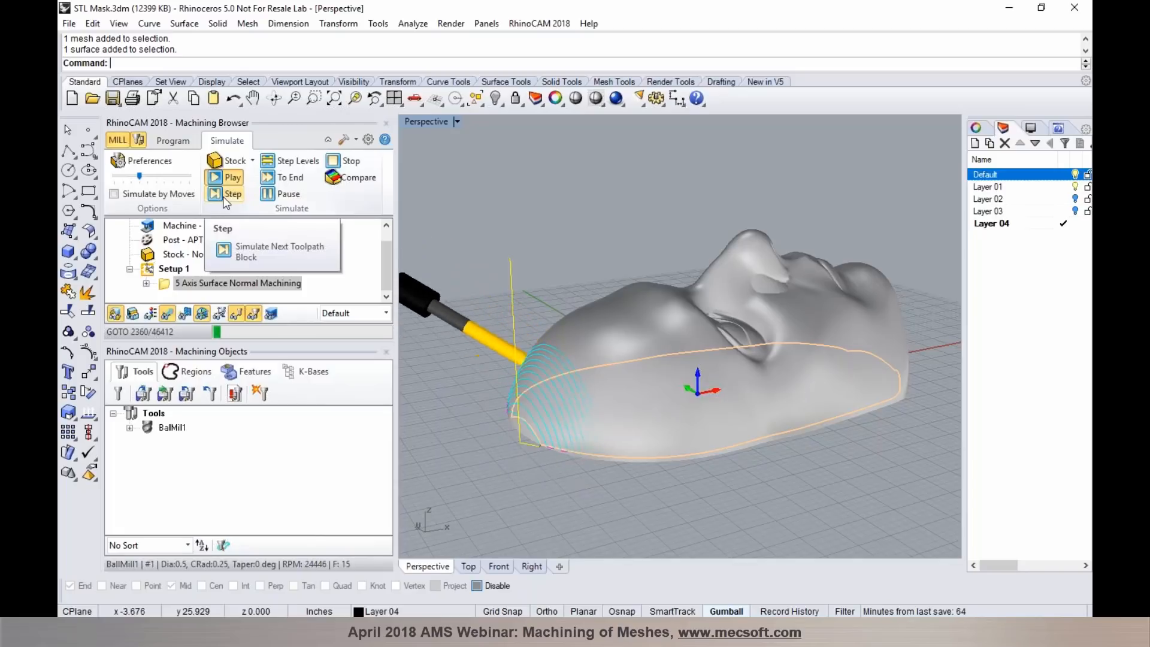
left_click_drag(140, 177, 172, 179)
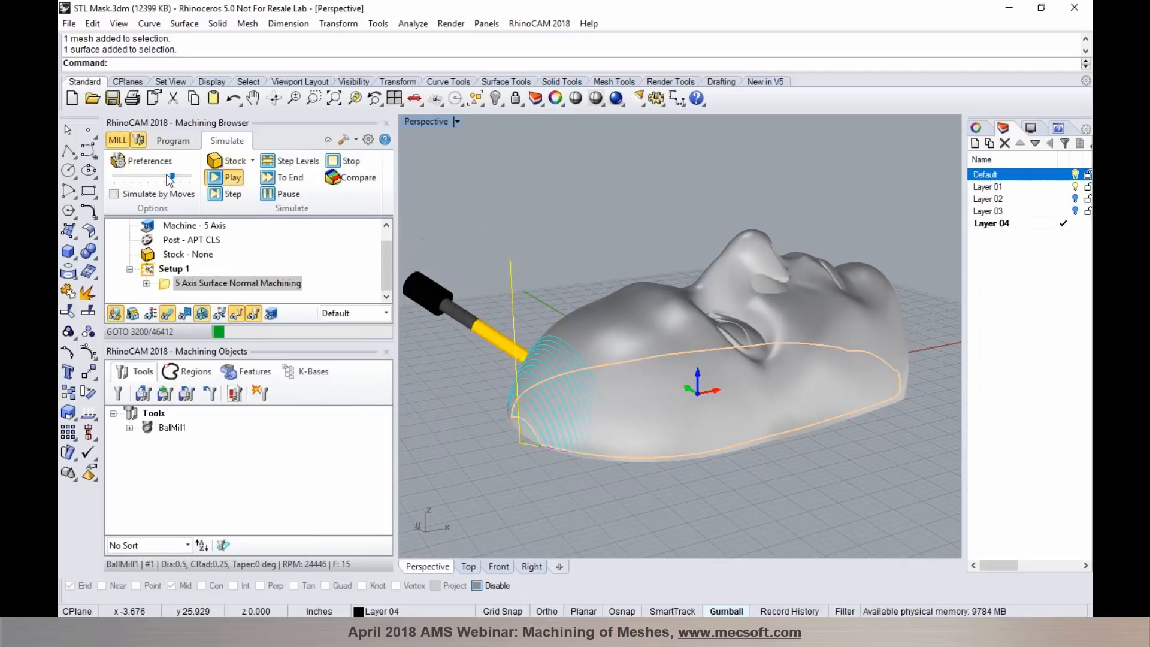
right_click_drag(793, 442, 723, 443)
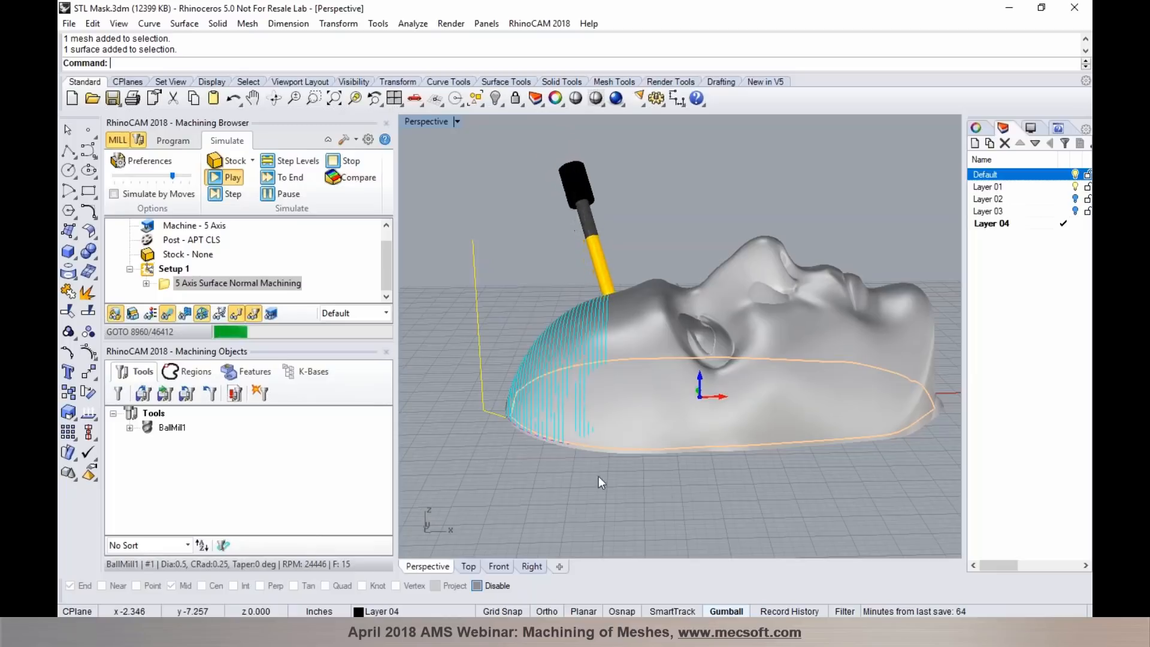
left_click_drag(172, 176, 179, 176)
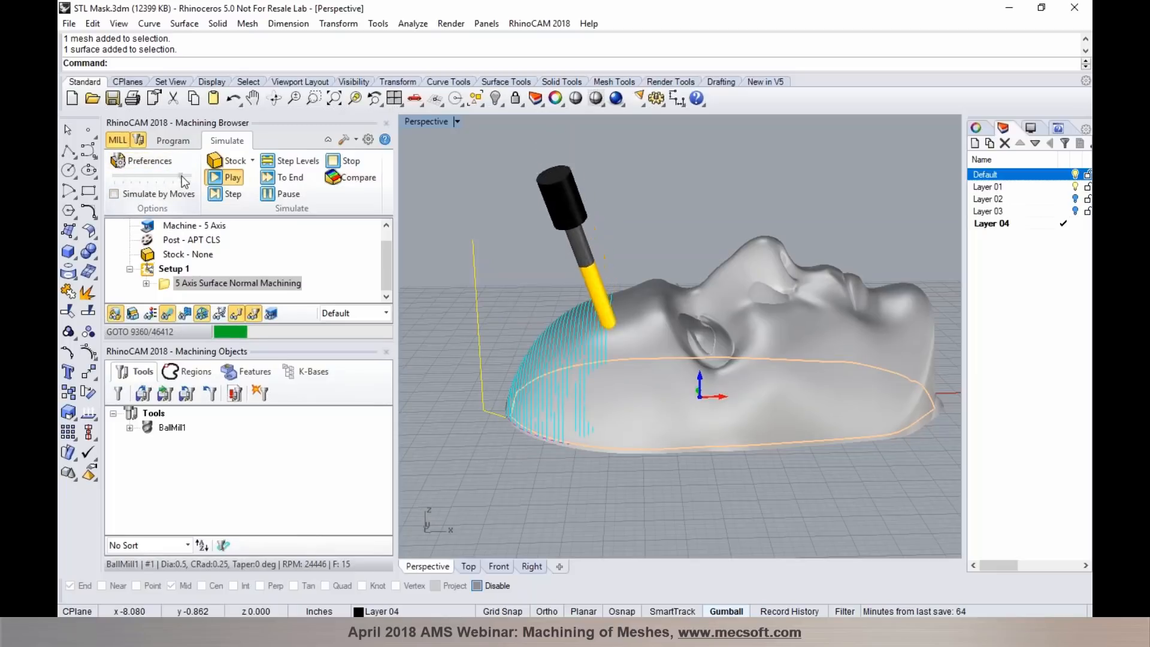
- Pause the simulation to inspect the tool's orientation on the forehead, resume it briefly, and pause it again
left_click(285, 199)
right_click_drag(644, 470, 695, 485)
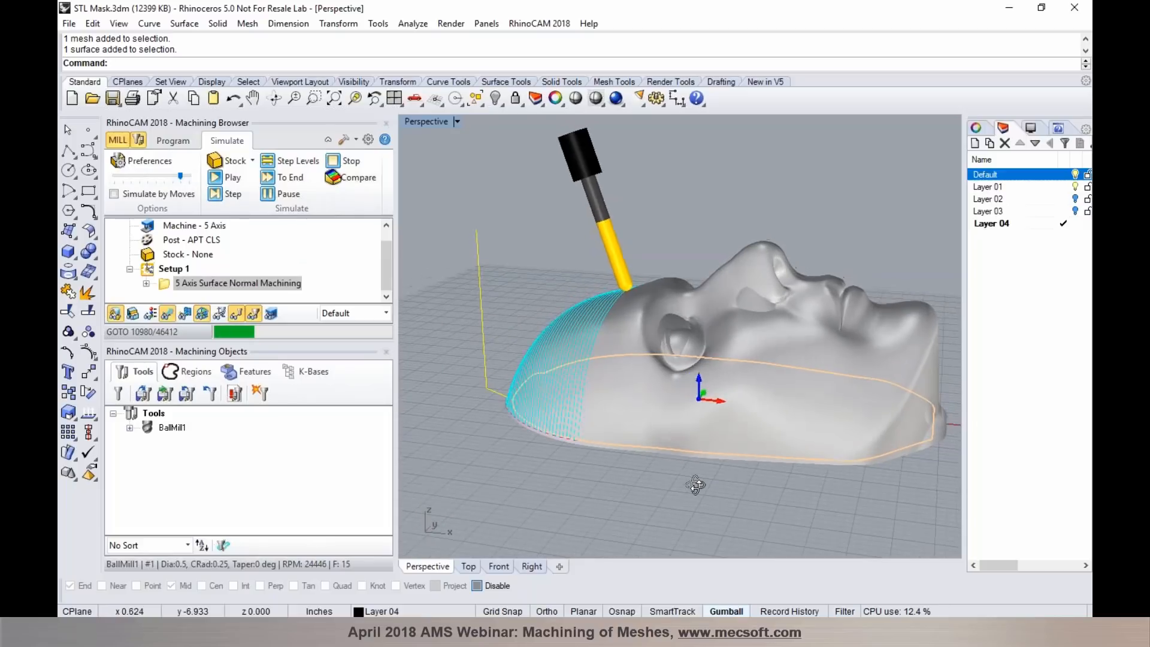
left_click(228, 182)
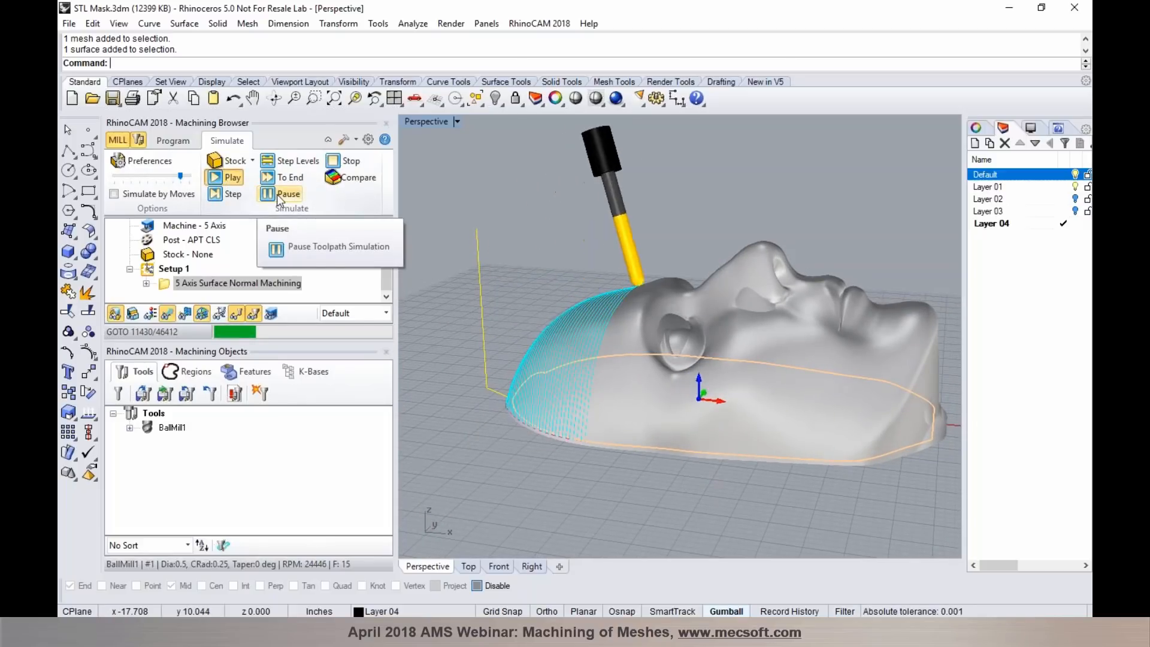
left_click(277, 194)
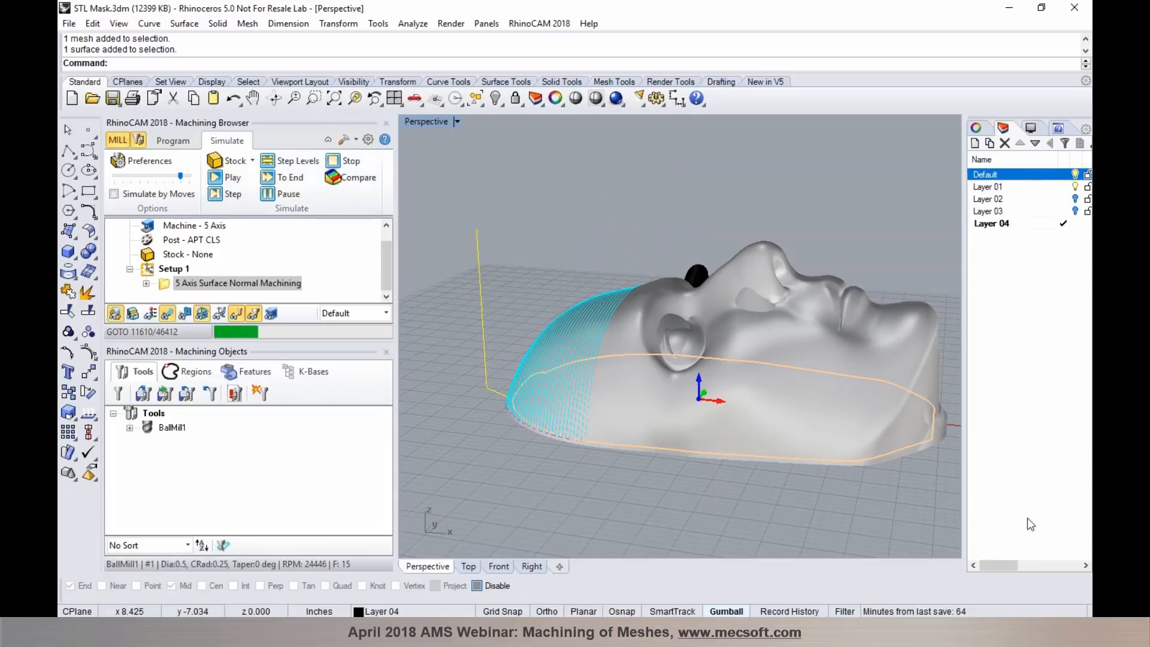
left_click(1088, 418)
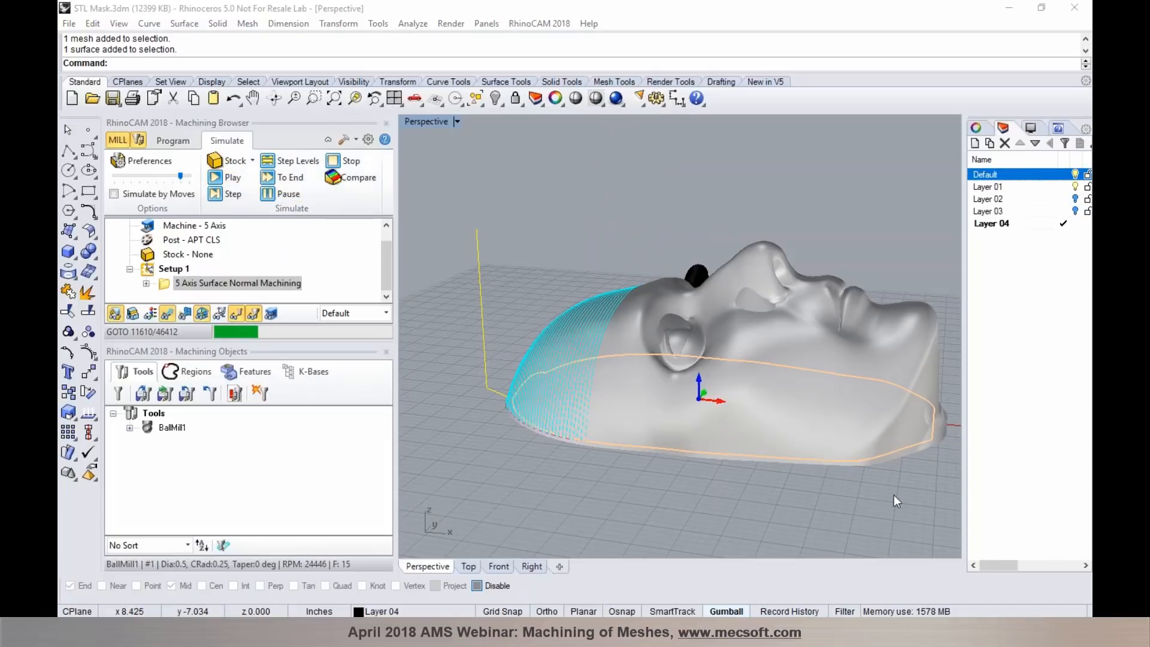